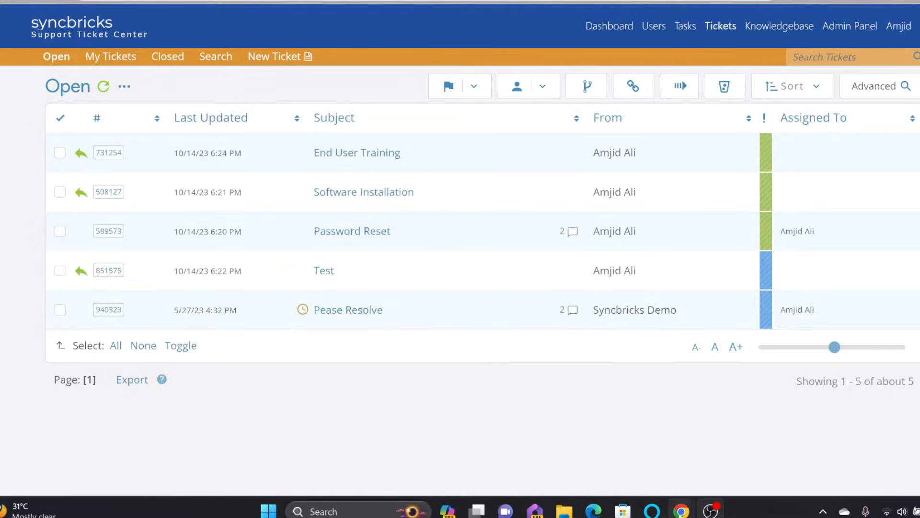
Step: Preview the agent ticket list in mobile view, then bring up the themed Support Center home page
mouse_move(680, 514)
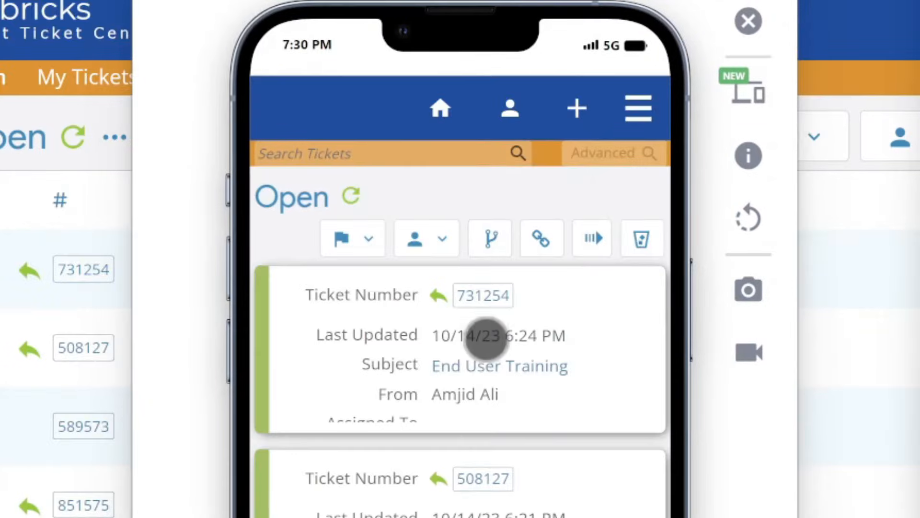
click(354, 302)
scroll(526, 233, down, 3)
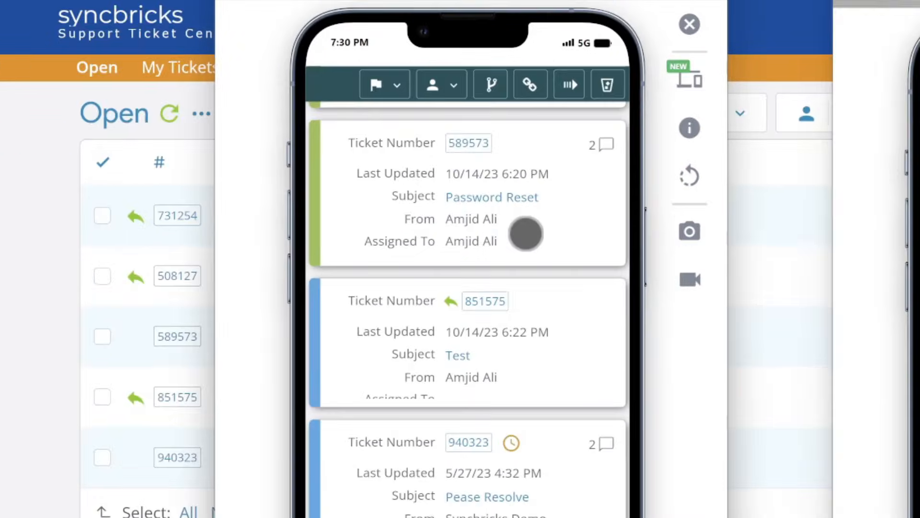
scroll(524, 231, up, 2)
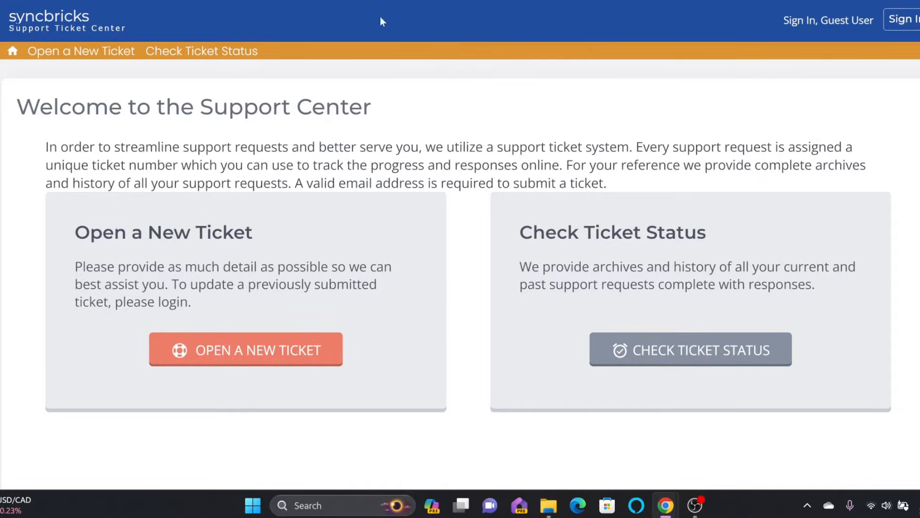
Step: On the default-styled Support Center, view the Open a New Ticket and Check Ticket Status pages
key(ctrl+Tab)
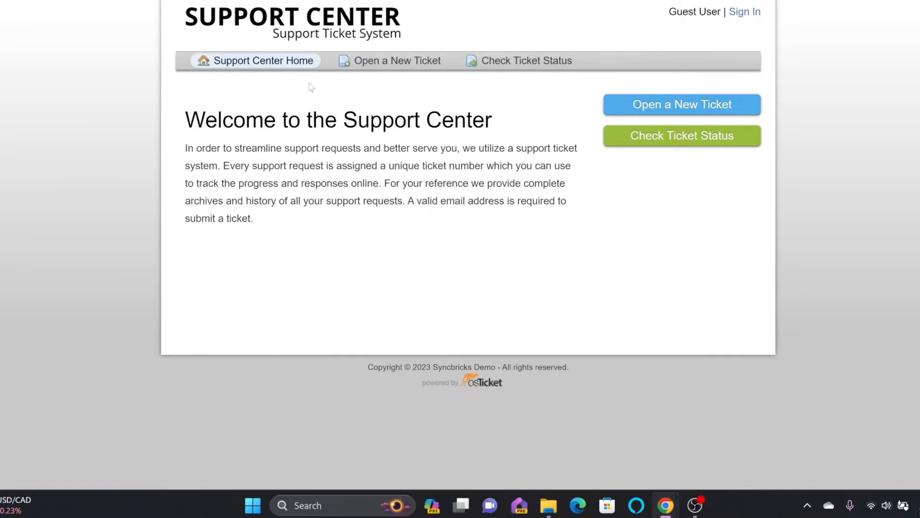
click(359, 62)
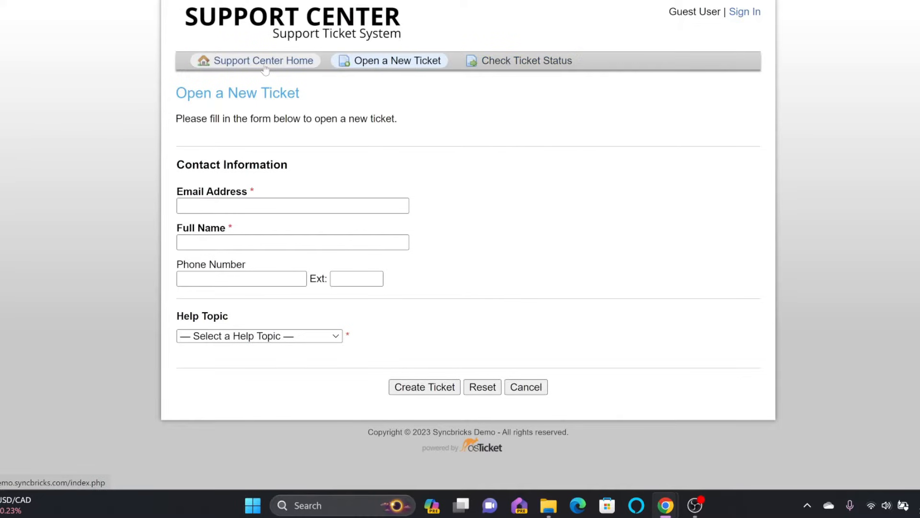
click(527, 60)
Step: Back on the themed Support Center, inspect the Email Address field and return to Support Center Home
key(ctrl+Tab)
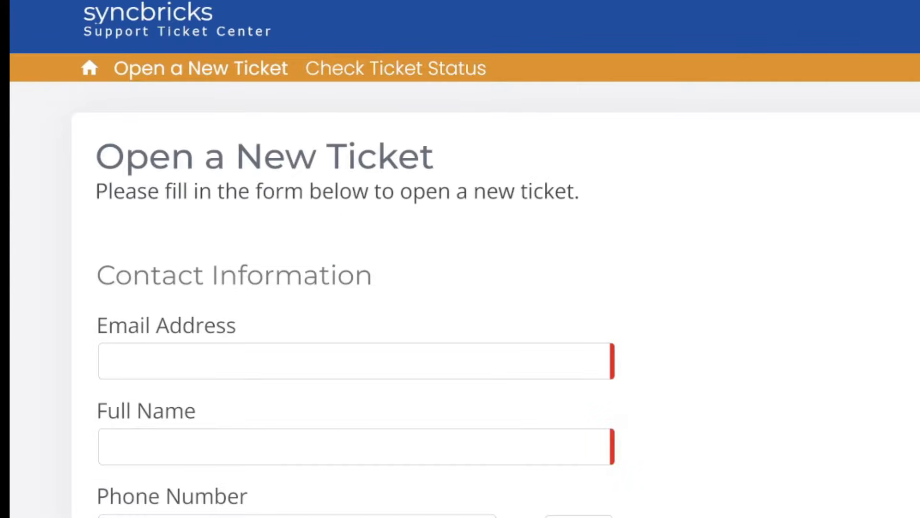
click(228, 361)
scroll(460, 259, down, 1)
scroll(460, 259, up, 1)
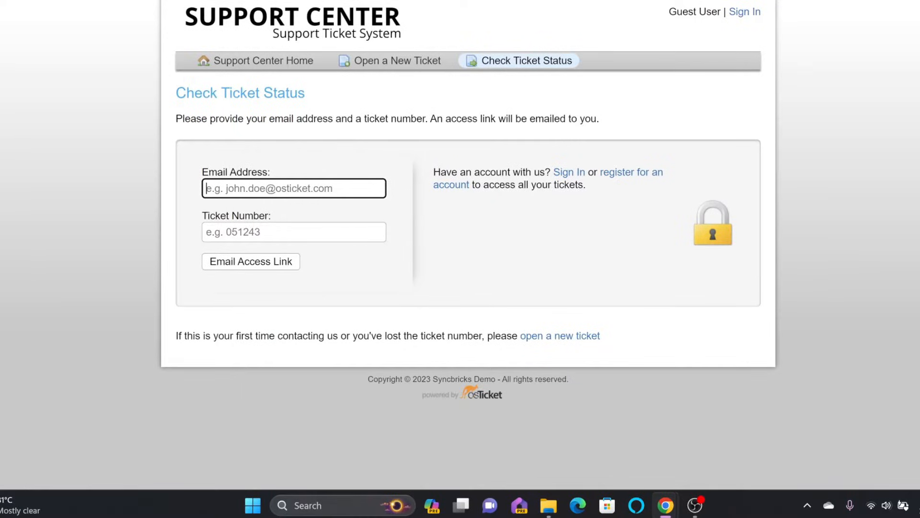
click(265, 25)
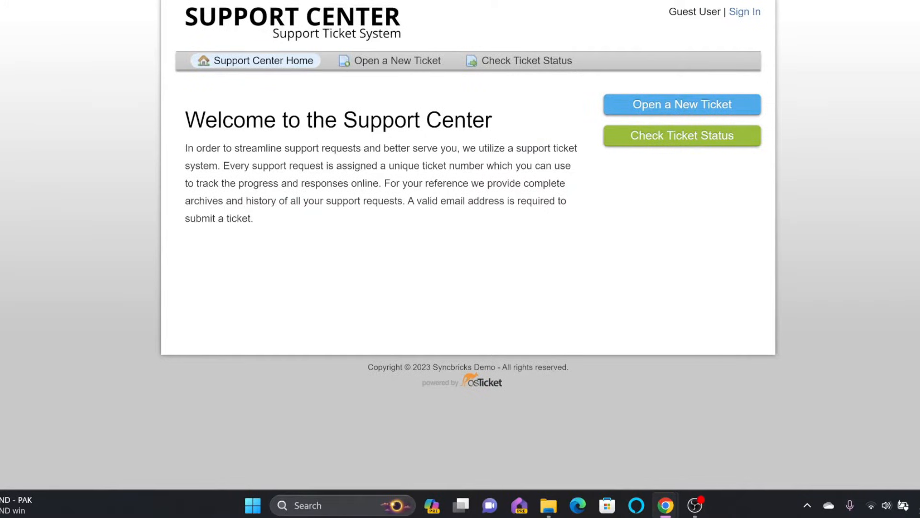
text(demo)
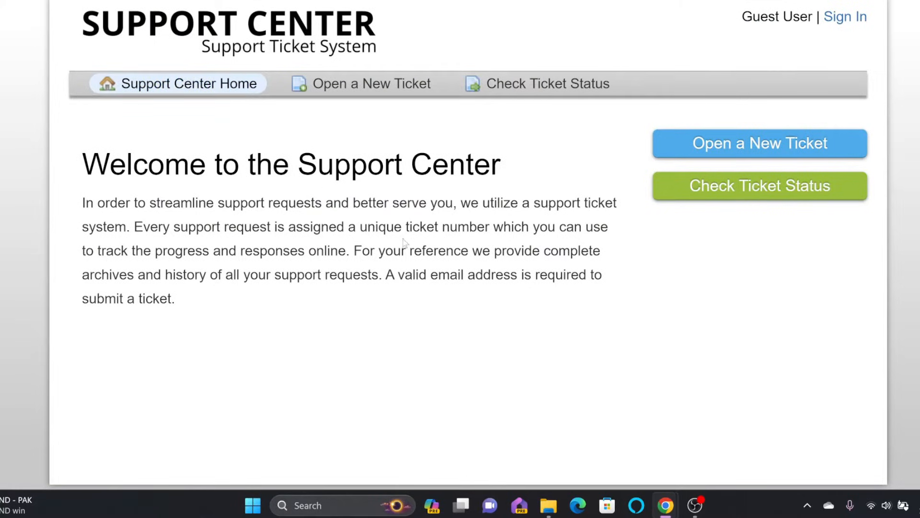
Step: Browse the new ticket form's fields and the Help Topic dropdown choices
click(381, 84)
scroll(298, 166, down, 3)
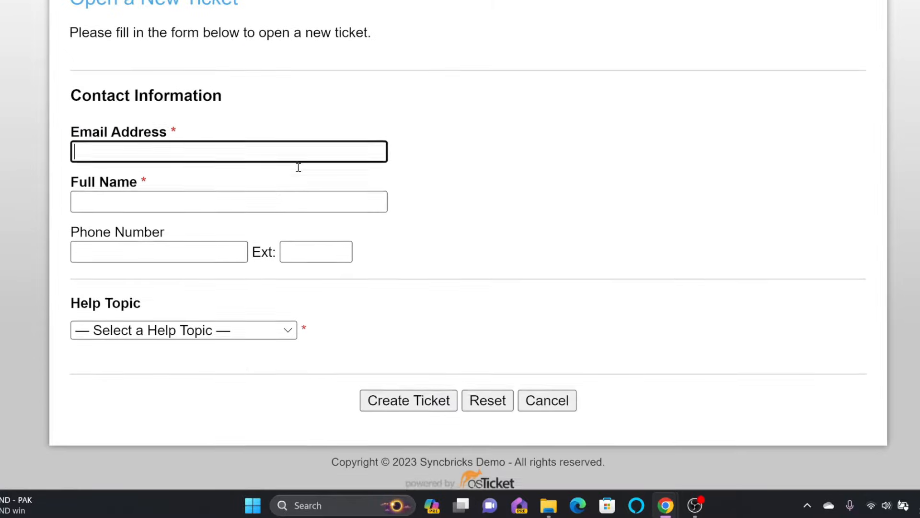
click(129, 202)
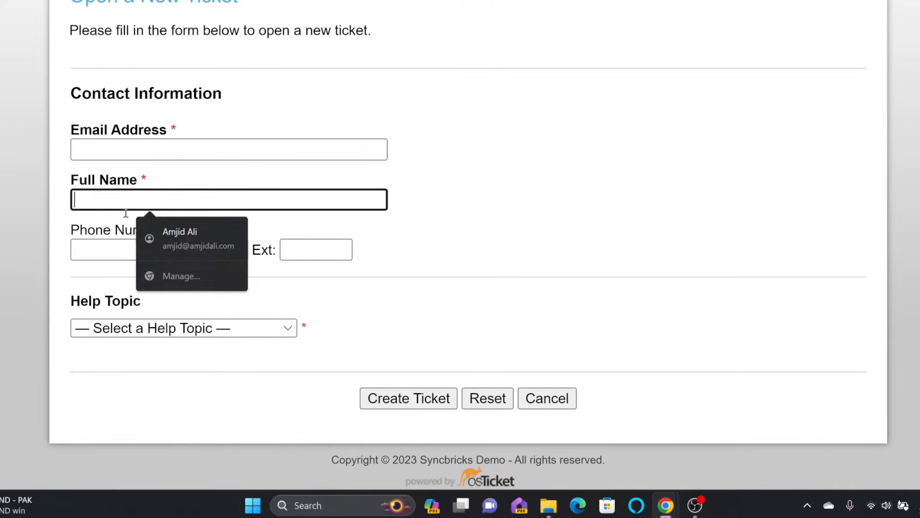
click(89, 256)
click(283, 328)
click(376, 339)
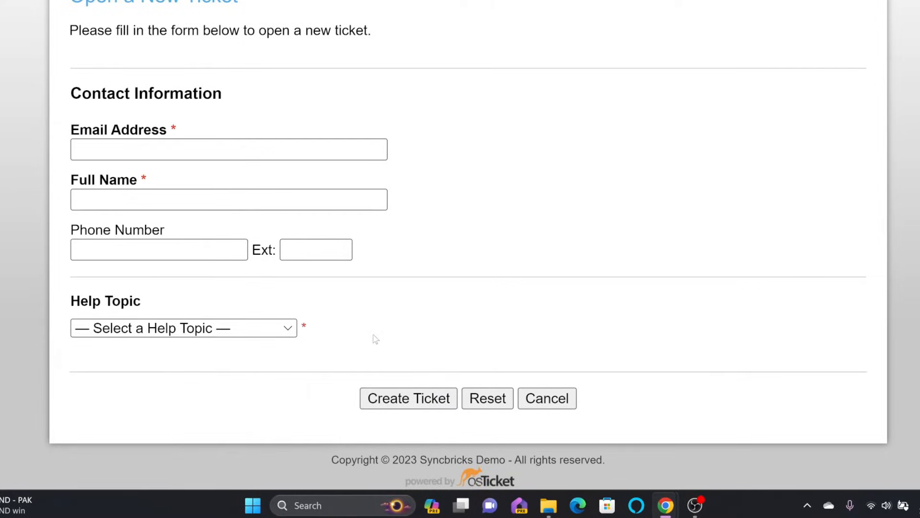
click(216, 328)
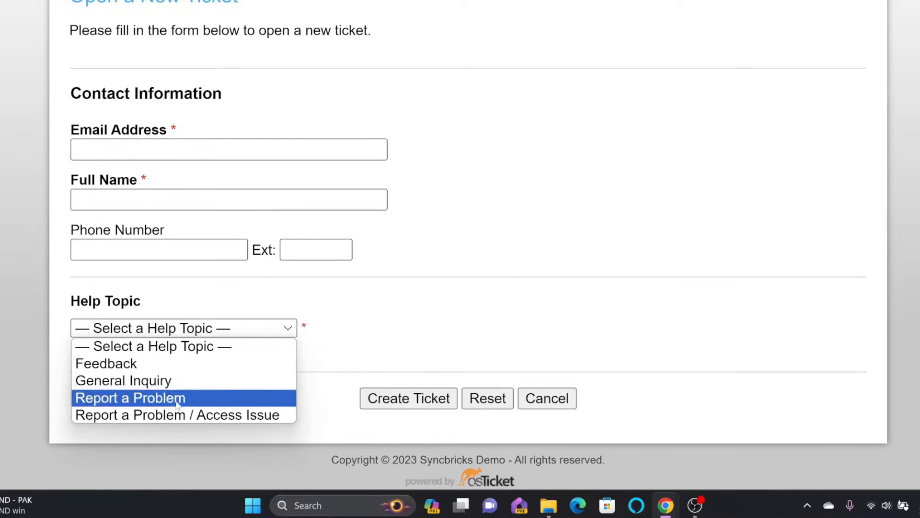
scroll(532, 90, up, 3)
Step: Review Check Ticket Status, go through client Sign In to the agent login, and open a new tab
click(531, 90)
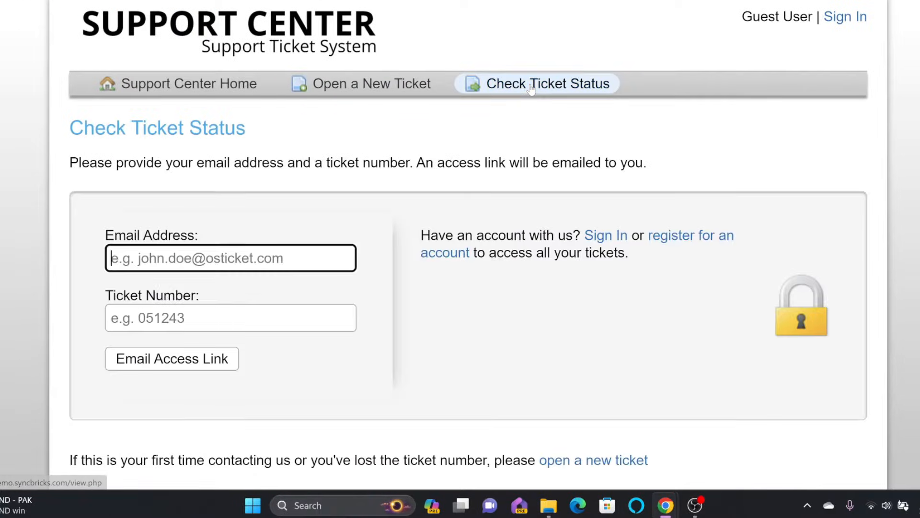
scroll(129, 261, down, 1)
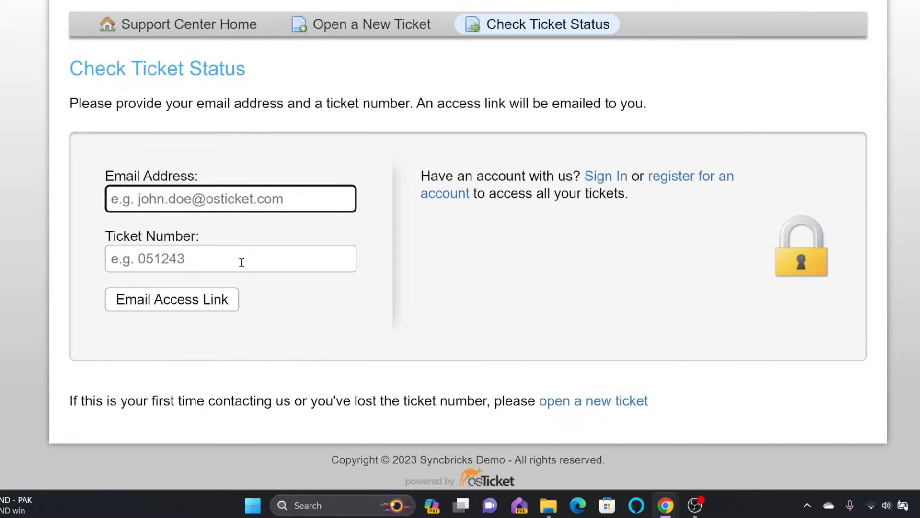
scroll(328, 215, up, 1)
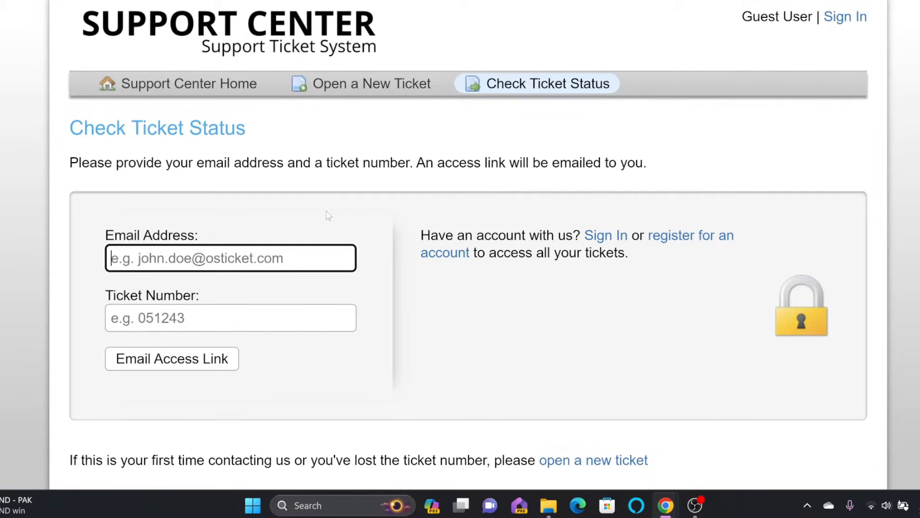
click(844, 19)
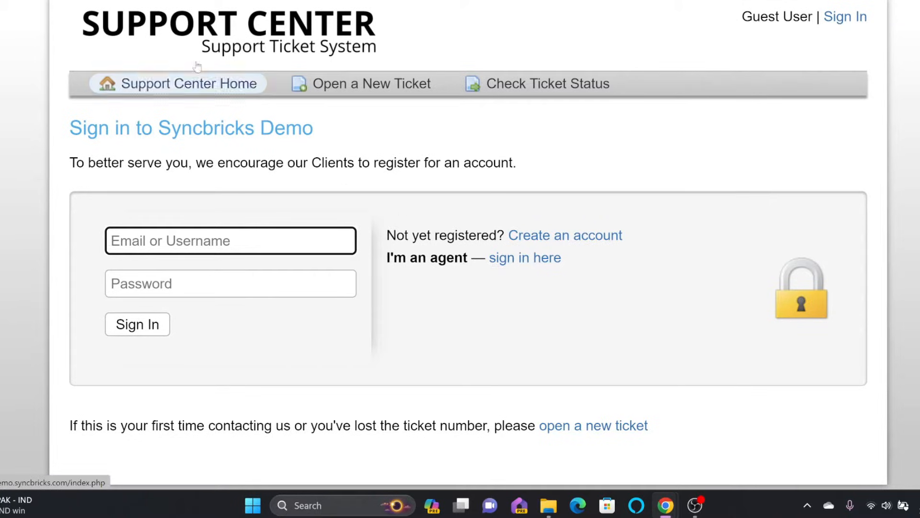
click(535, 262)
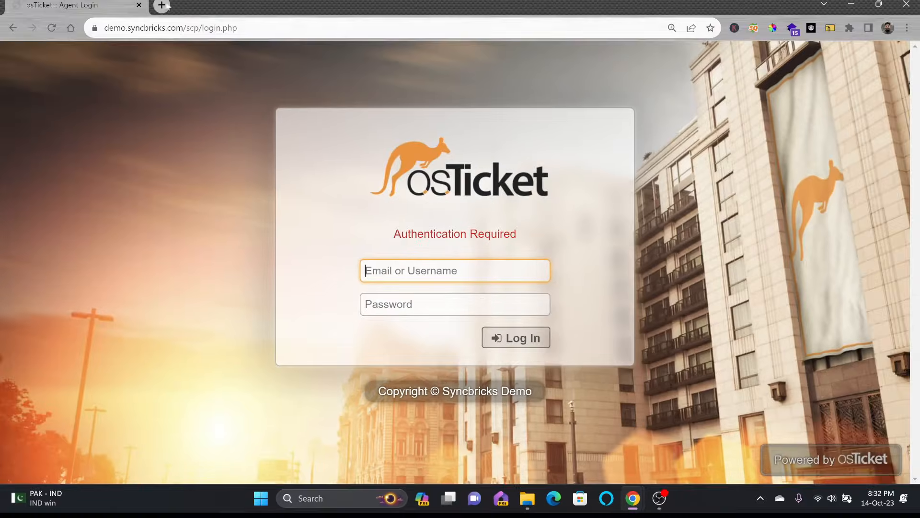
click(161, 4)
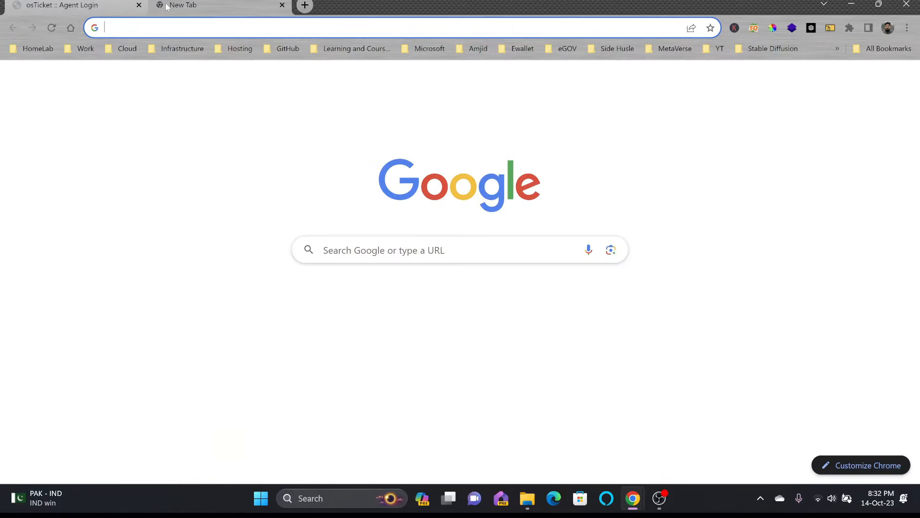
Step: Load the agent login page at demo.syncbricks.com/scp in the new tab
text(demo)
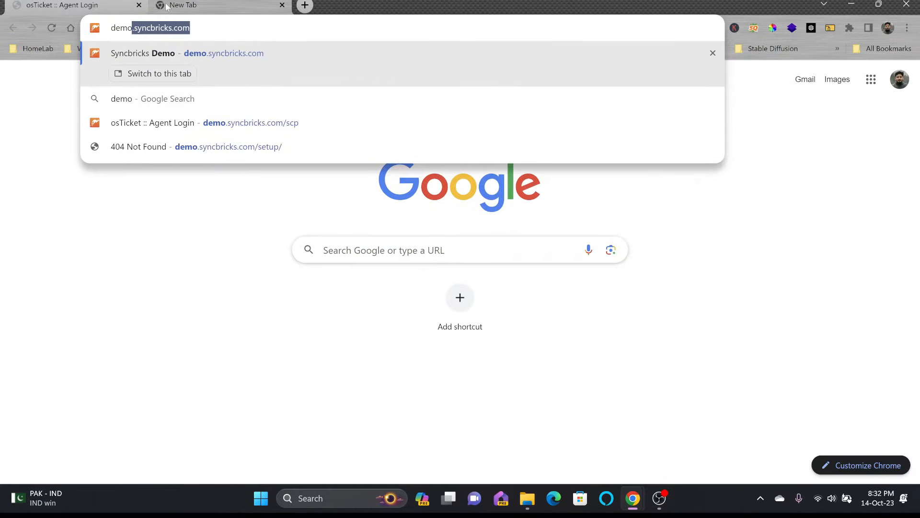
key(Right)
text(/scp)
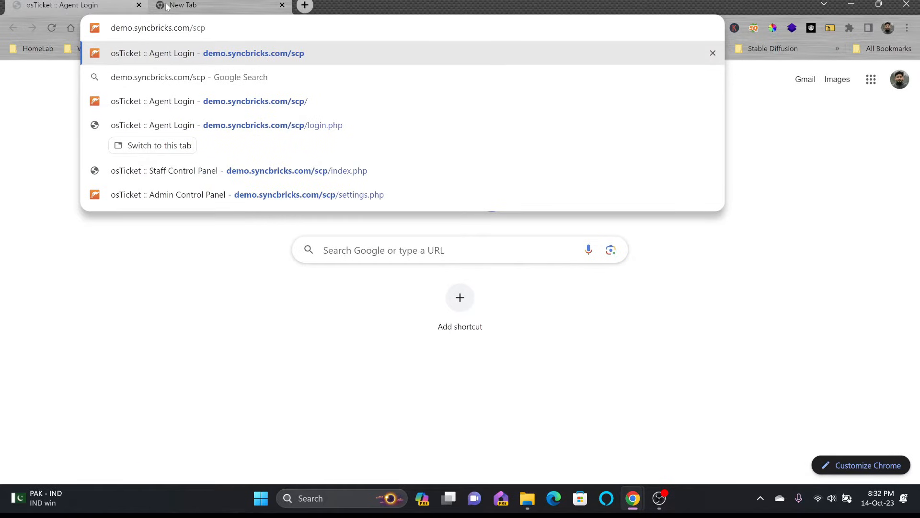
key(Return)
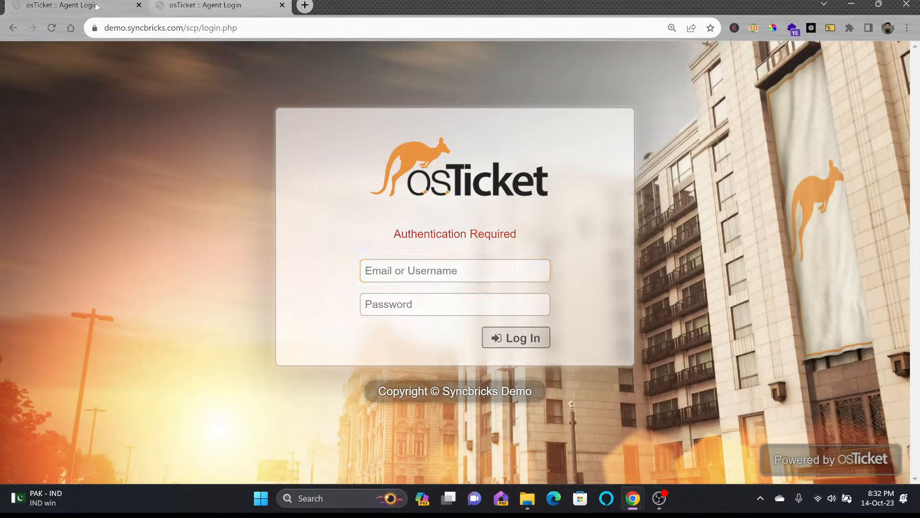
Step: In the first tab, go back and review the Create an account registration form
click(189, 7)
click(63, 14)
click(18, 32)
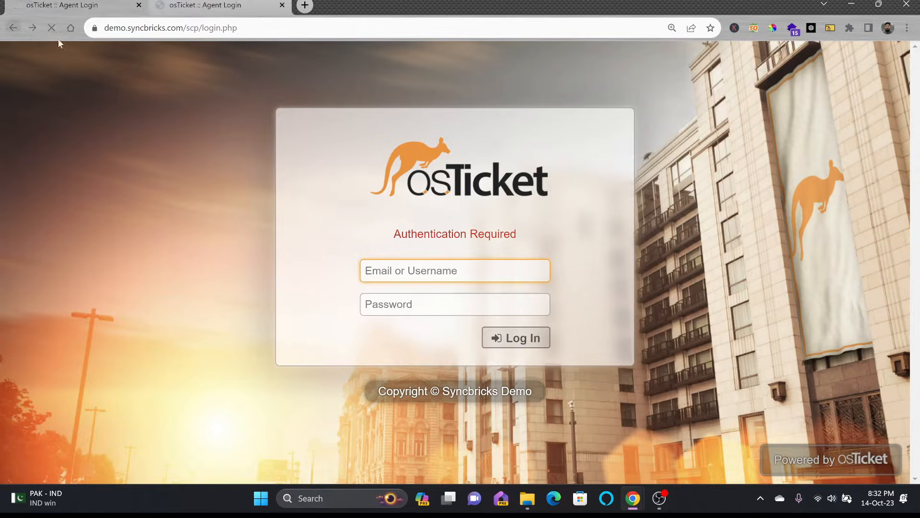
click(516, 260)
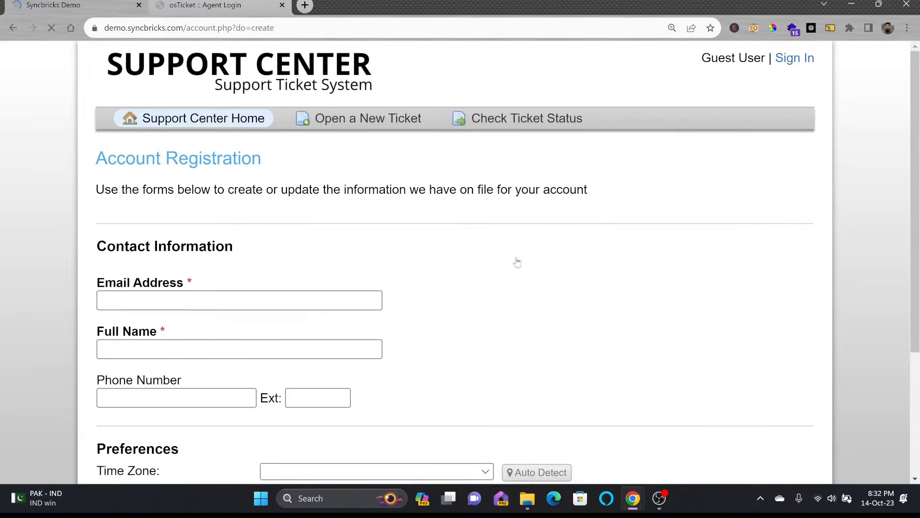
scroll(291, 259, down, 4)
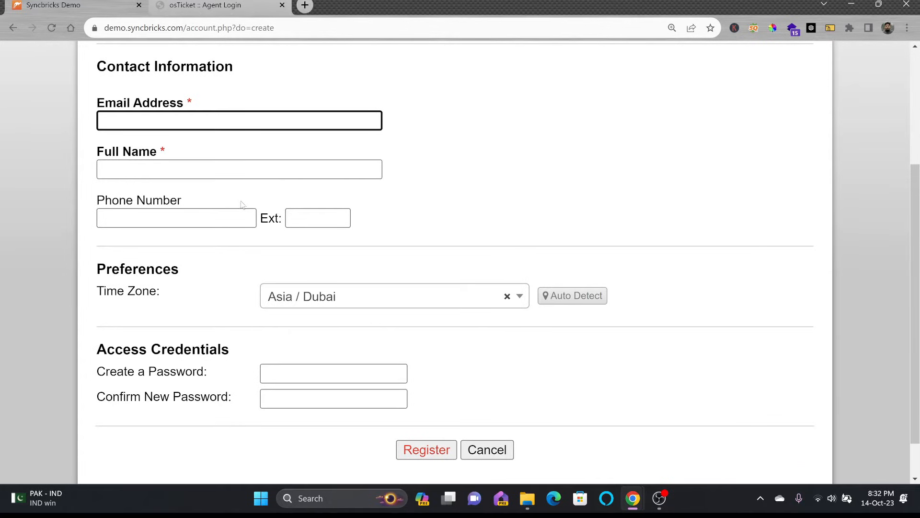
scroll(242, 205, up, 2)
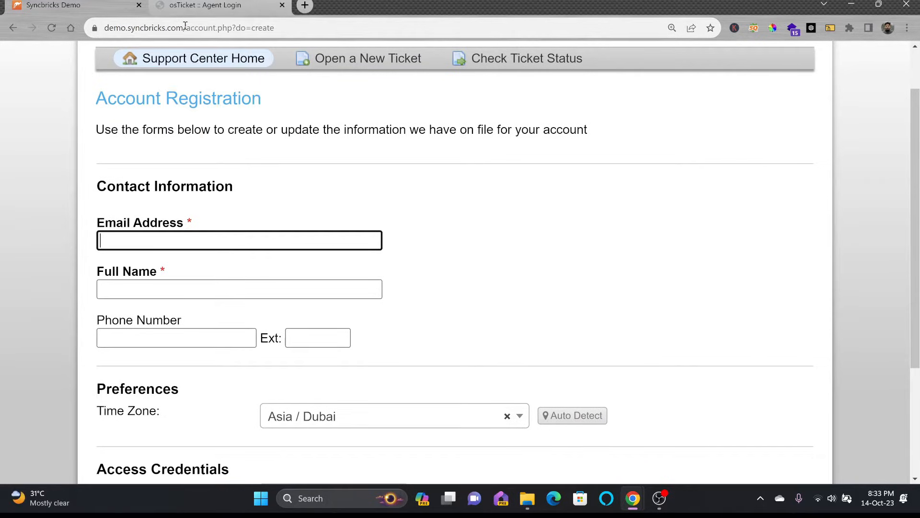
Step: In the agent tab, strip scp/login.php from the URL to load the Support Center home
click(182, 8)
double_click(192, 28)
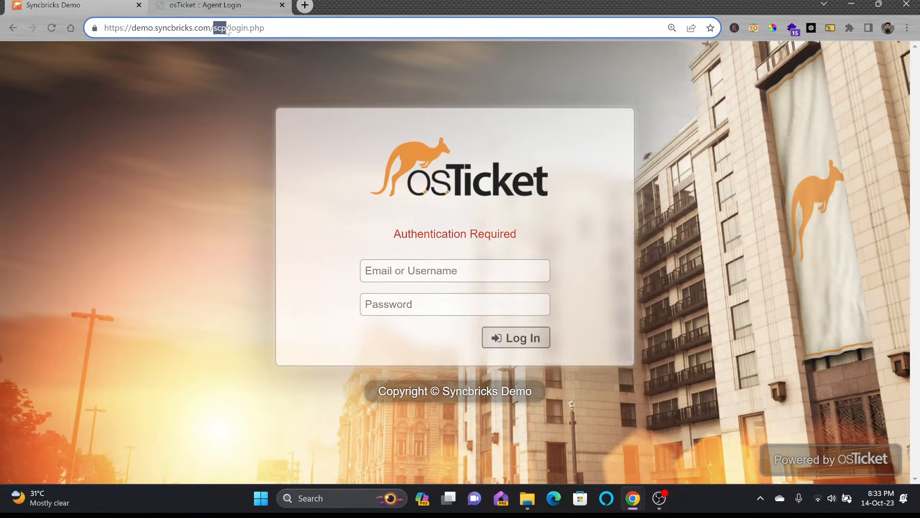
drag(214, 27, 319, 28)
key(BackSpace)
key(Return)
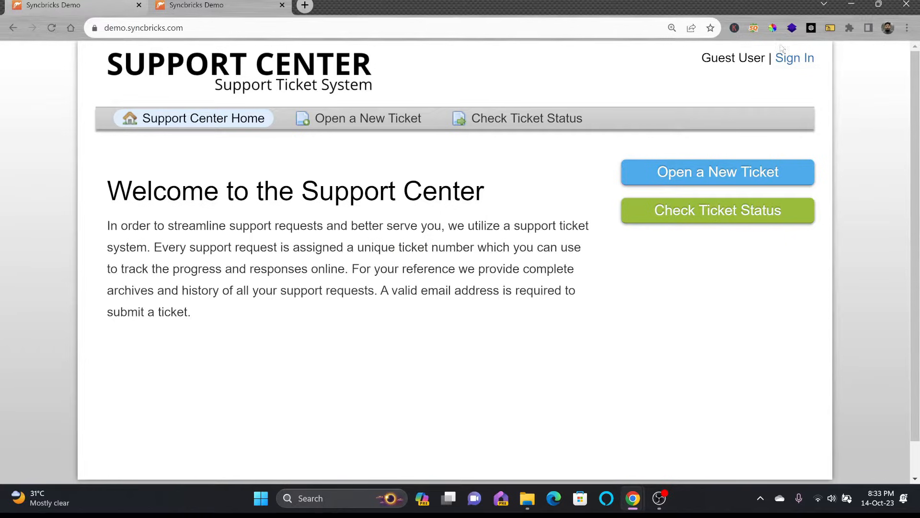
Step: Replace login.php with scp in the address to reach the agent login and staff panel
click(792, 57)
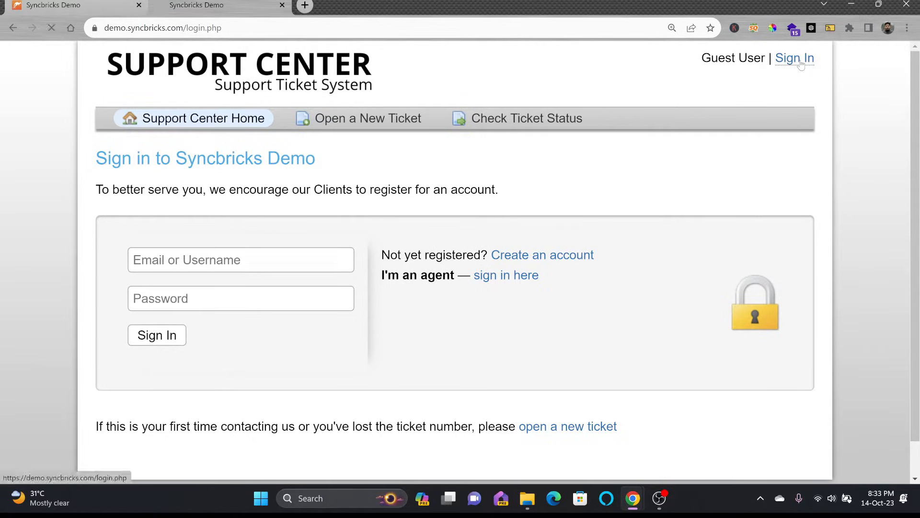
drag(214, 27, 308, 28)
text(scp)
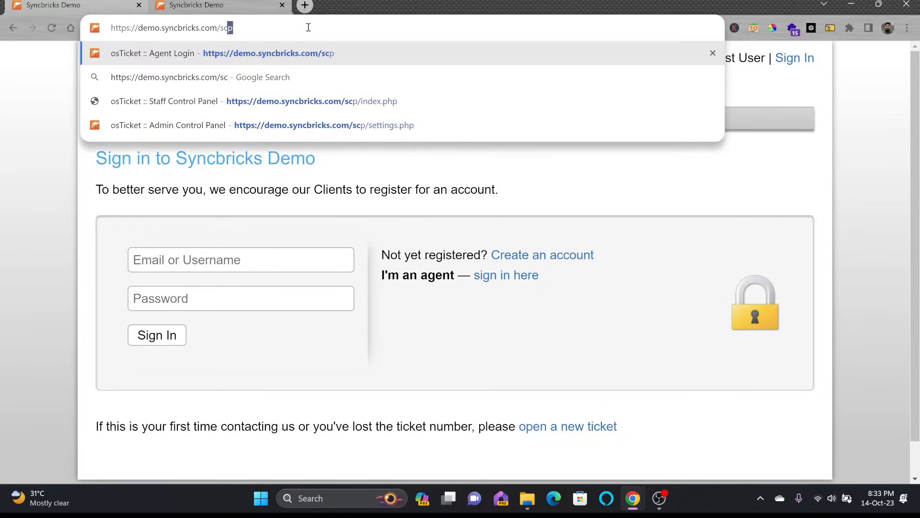
key(Return)
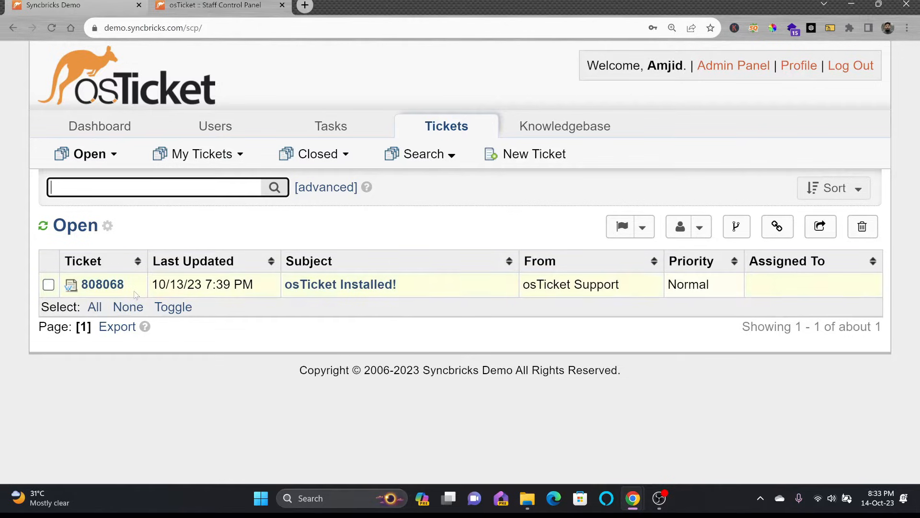
Step: Delete ticket 808068 from the Open queue and confirm the deletion
click(49, 285)
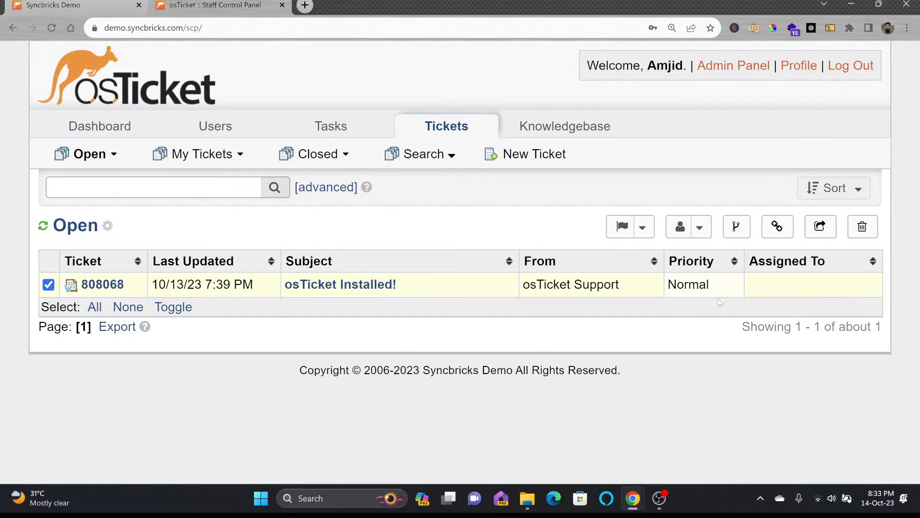
click(863, 226)
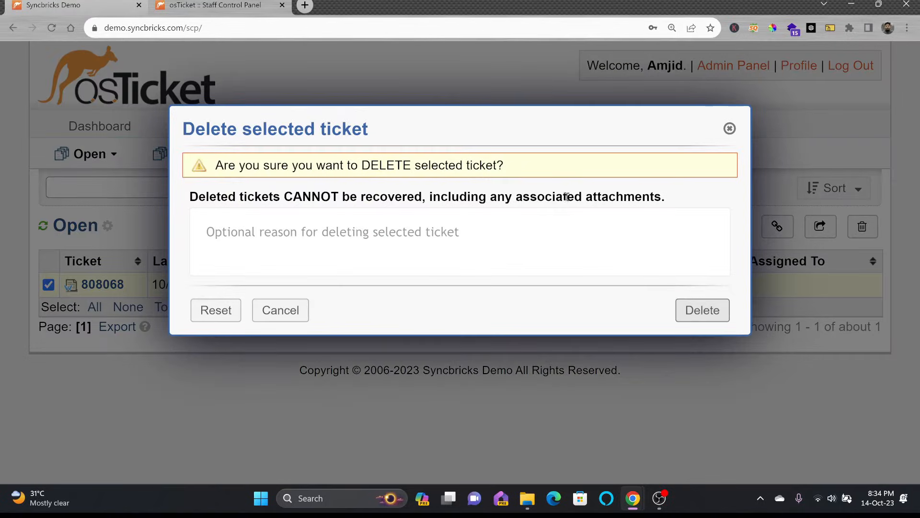
click(702, 310)
mouse_move(143, 153)
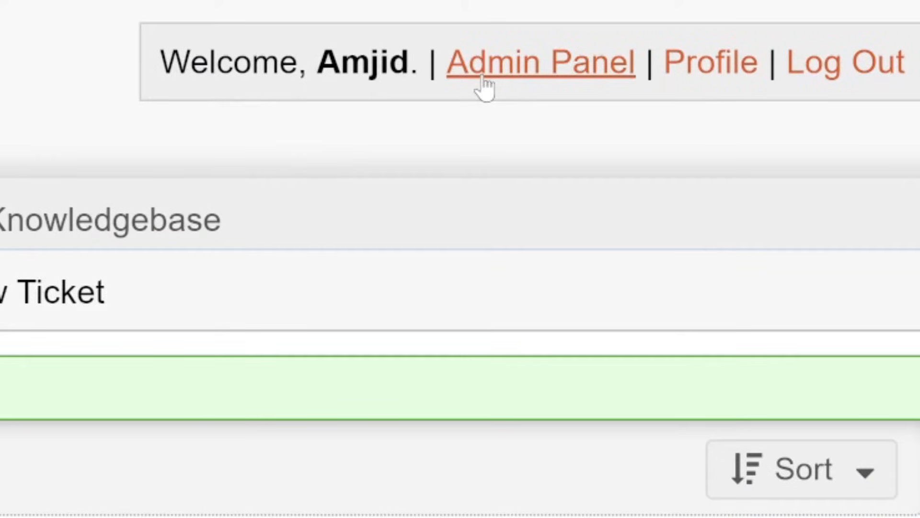
Step: Set the helpdesk status to Offline in System Settings and save
click(482, 81)
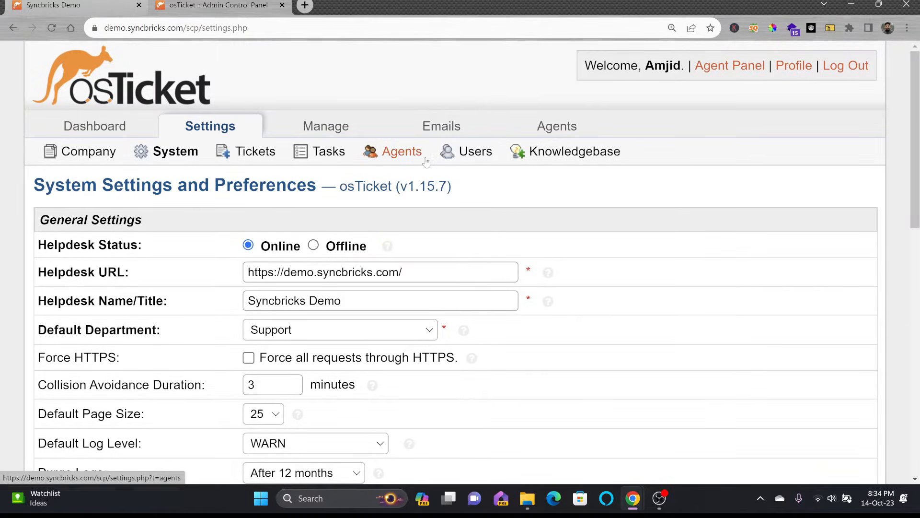
click(313, 246)
scroll(328, 257, down, 12)
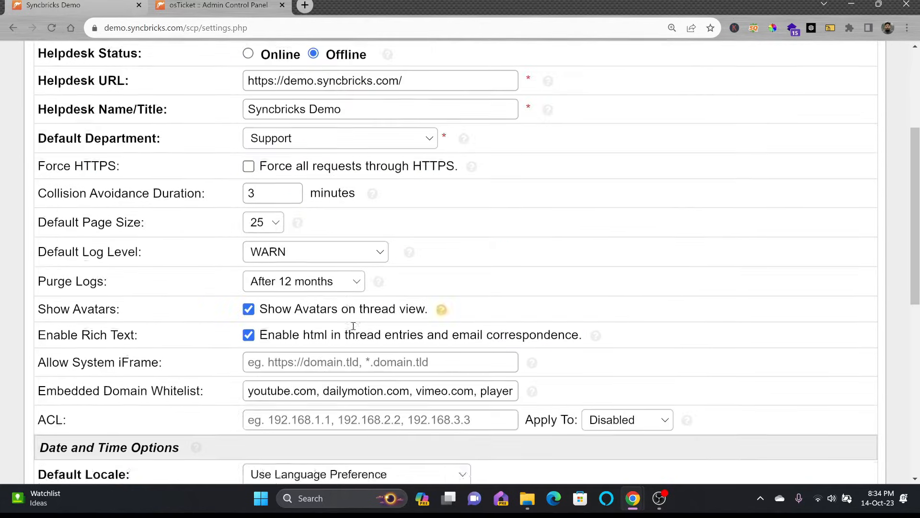
click(401, 377)
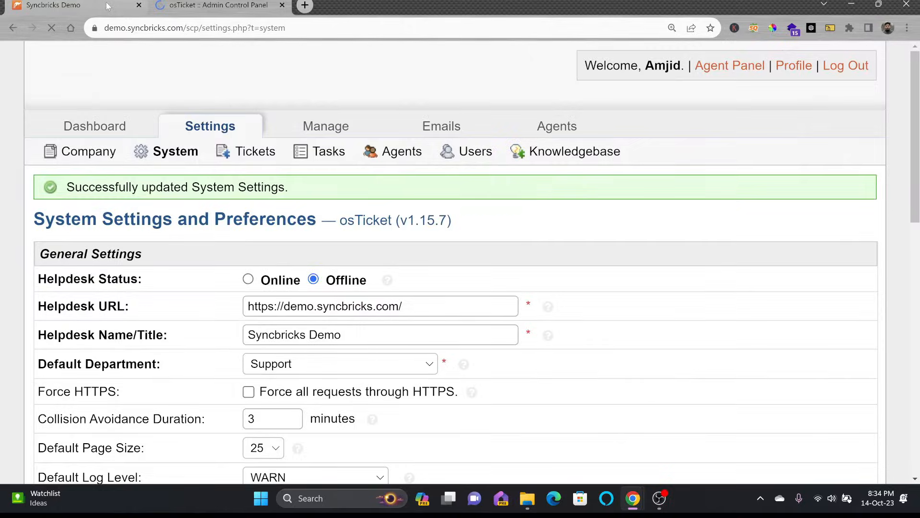
Step: Load the public helpdesk home page to check the offline state
click(110, 9)
drag(184, 28, 608, 29)
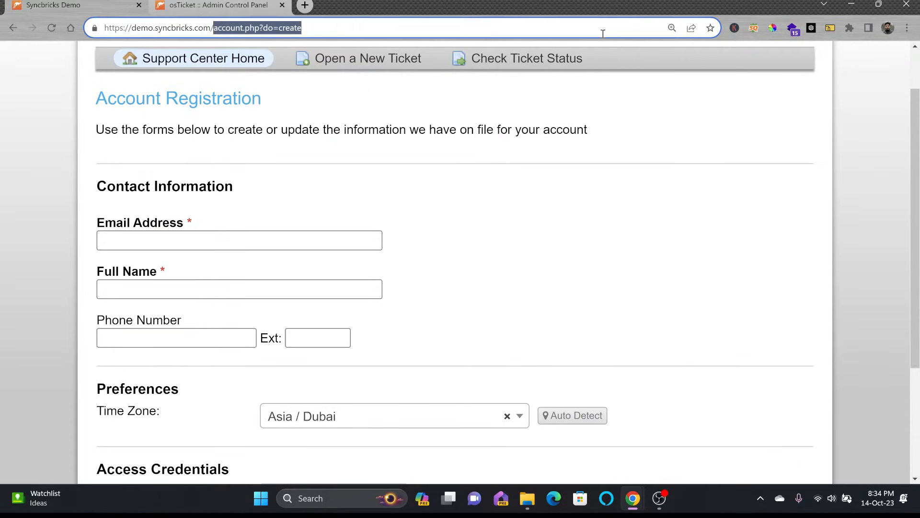
key(BackSpace)
key(Return)
Step: Set the helpdesk back to Online, save, and glance at the Agent Panel
click(218, 6)
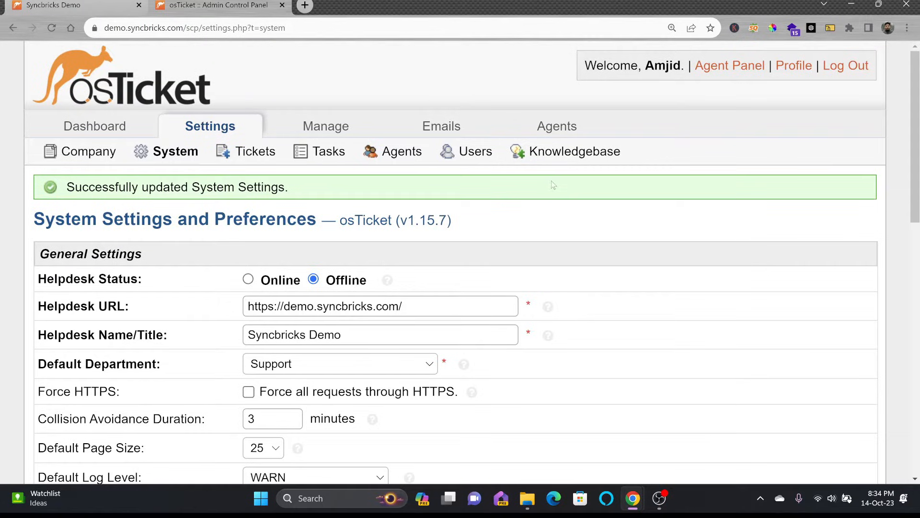
click(248, 279)
scroll(330, 326, down, 9)
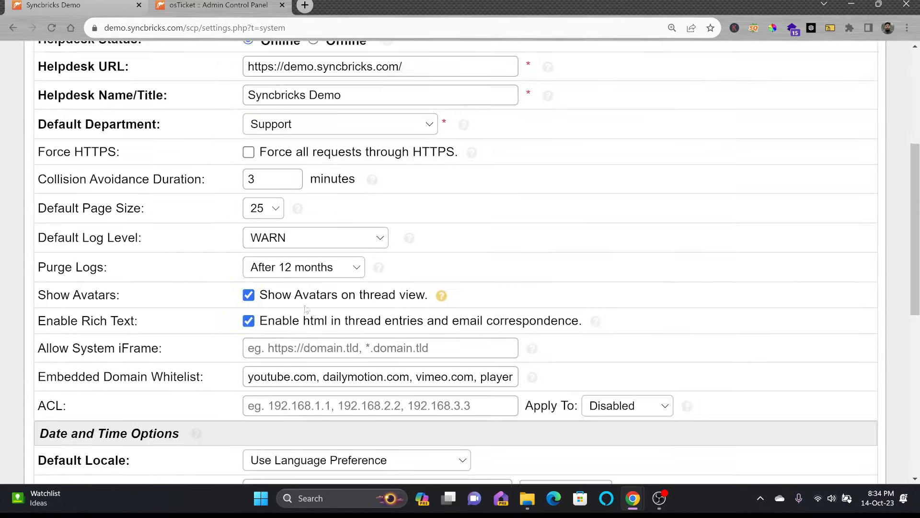
scroll(331, 325, down, 5)
click(398, 375)
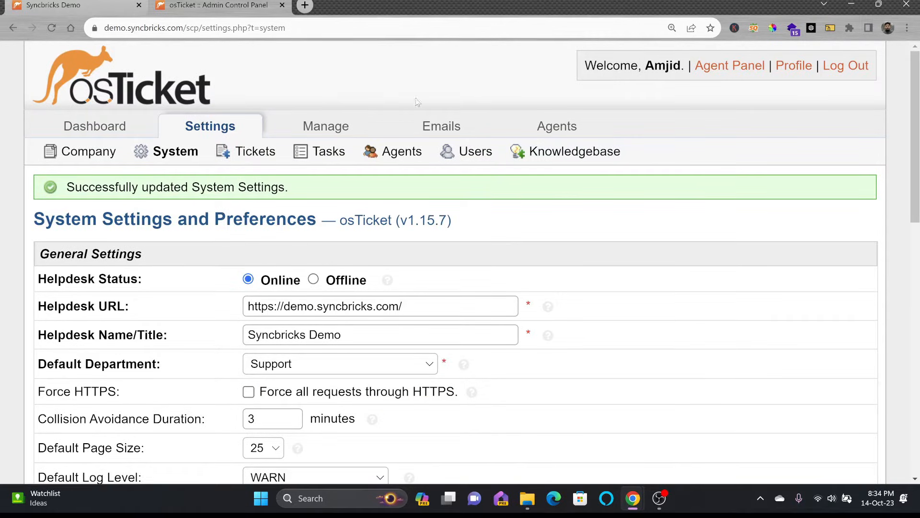
click(710, 72)
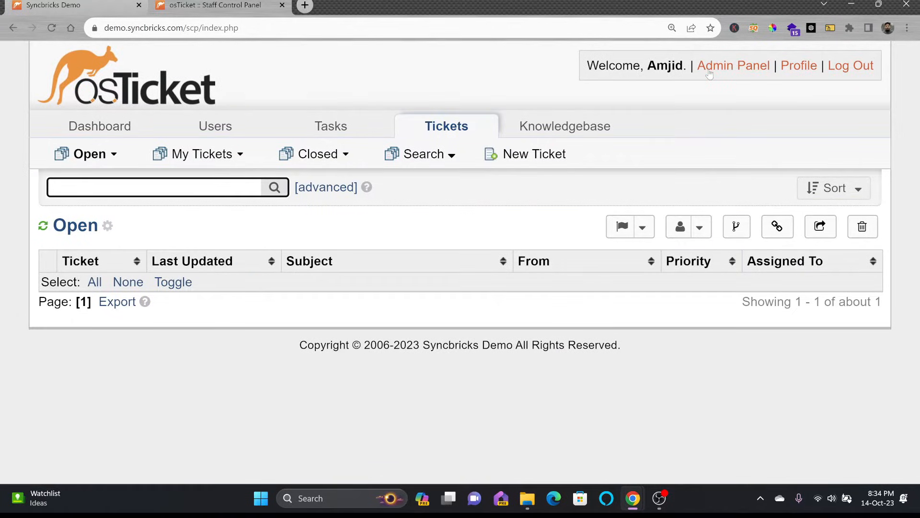
click(743, 68)
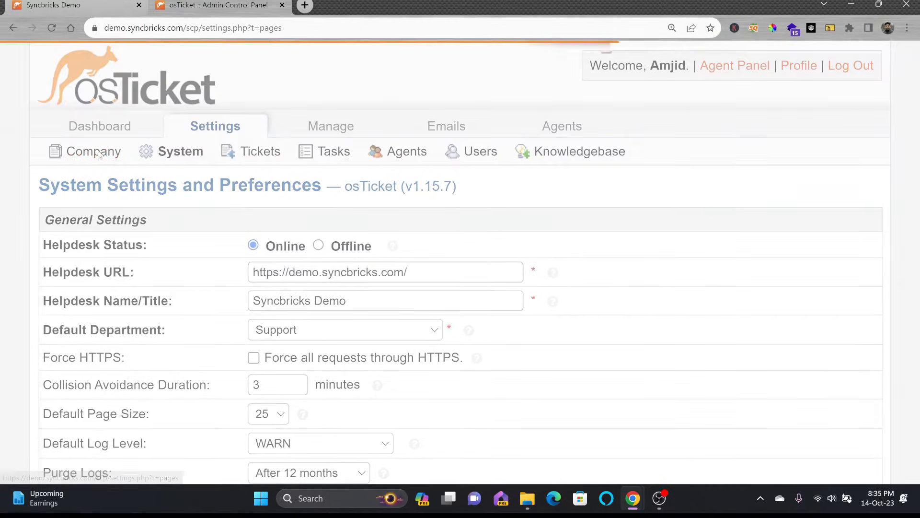
click(91, 150)
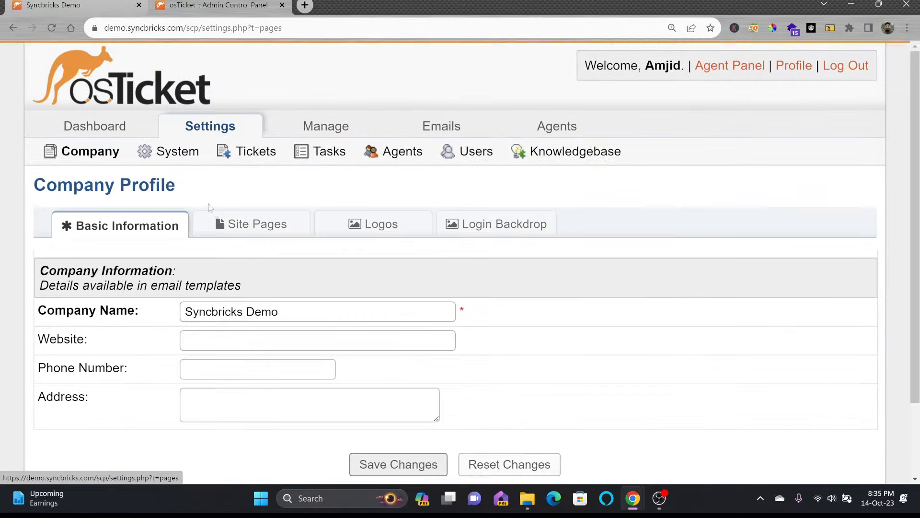
scroll(220, 223, down, 2)
drag(283, 225, 151, 216)
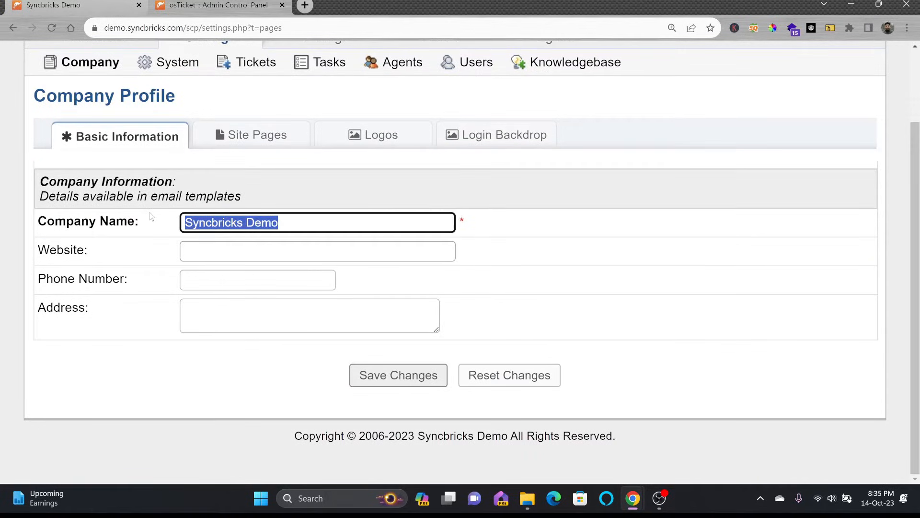
text(Syncbr)
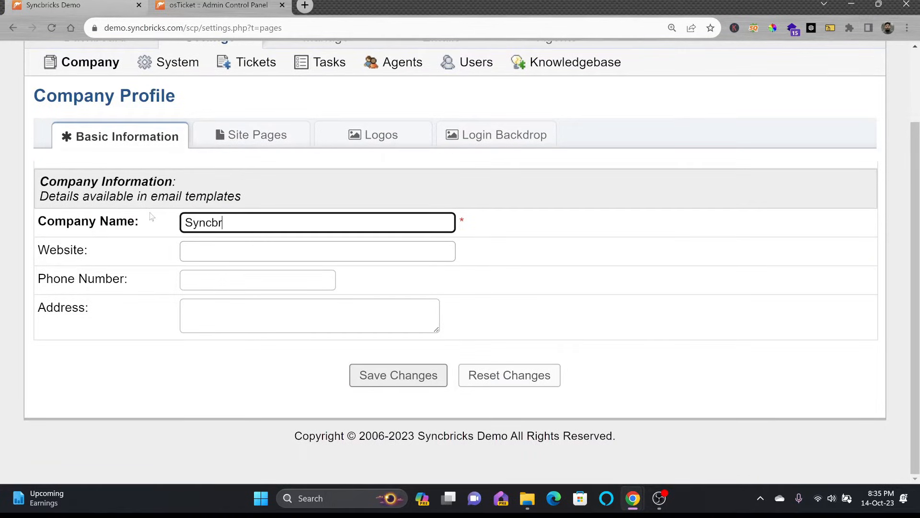
text(icks LLC)
key(Tab)
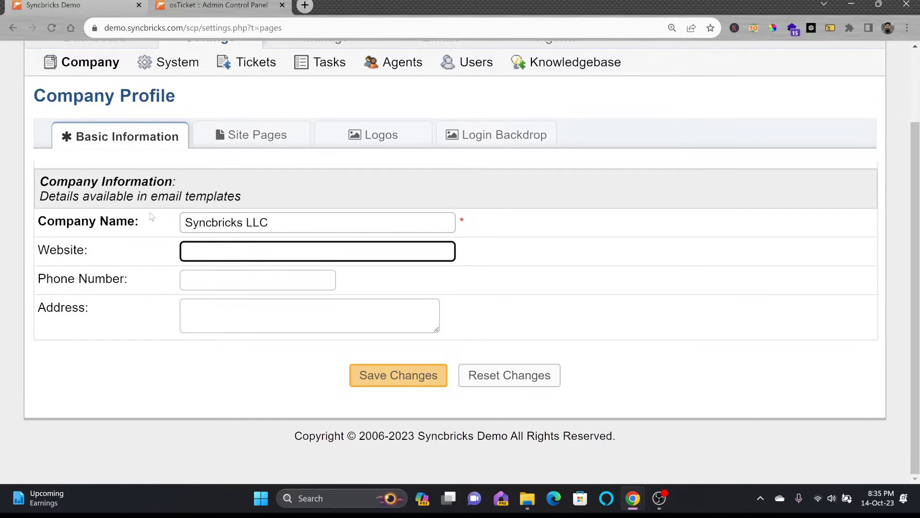
text(https://syncbricks.com)
key(Tab)
text(000978)
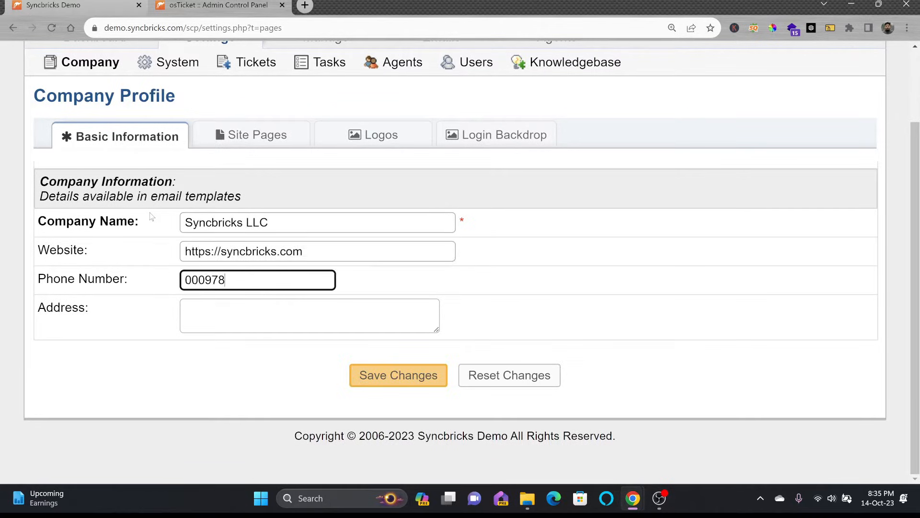
text(7878)
Step: Fill in 'Address of the company', save the profile, and view the Site Pages assignments
click(363, 304)
text(Address of the )
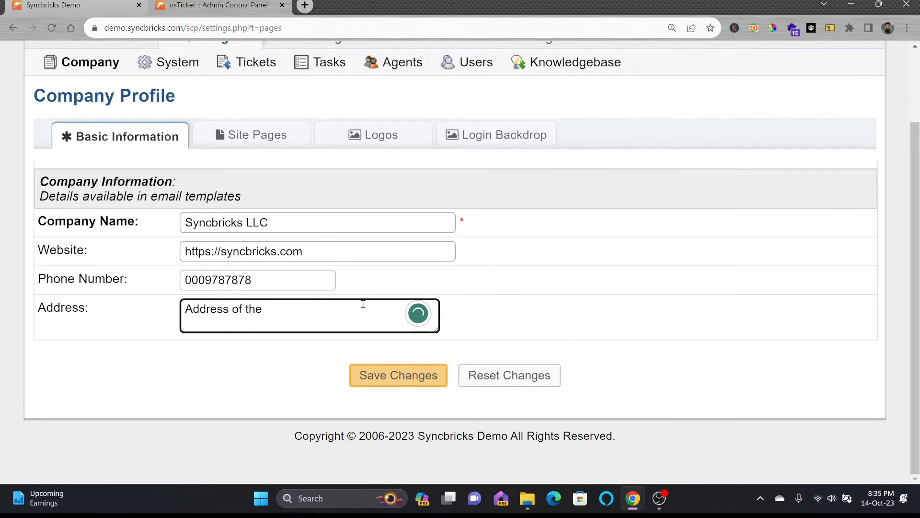
text(the com)
key(BackSpace)
key(BackSpace)
key(BackSpace)
key(BackSpace)
key(BackSpace)
key(BackSpace)
key(BackSpace)
text(company)
click(379, 375)
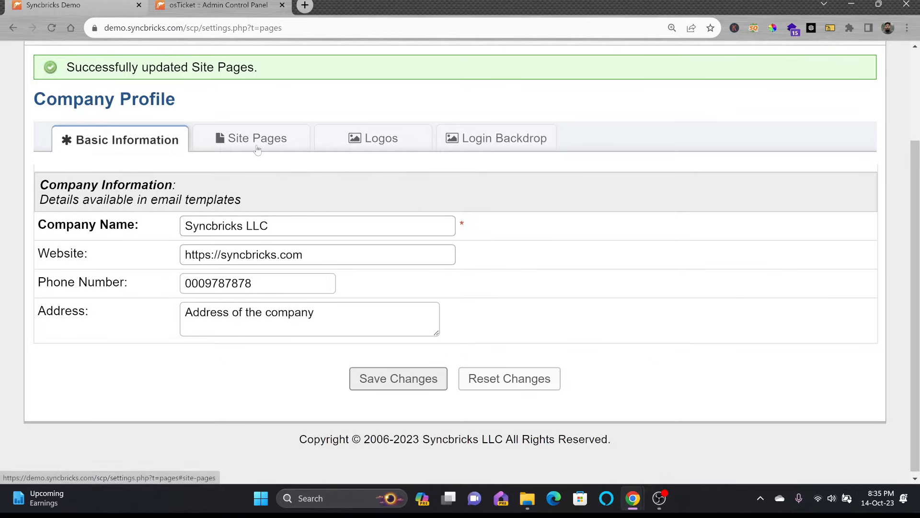
click(258, 148)
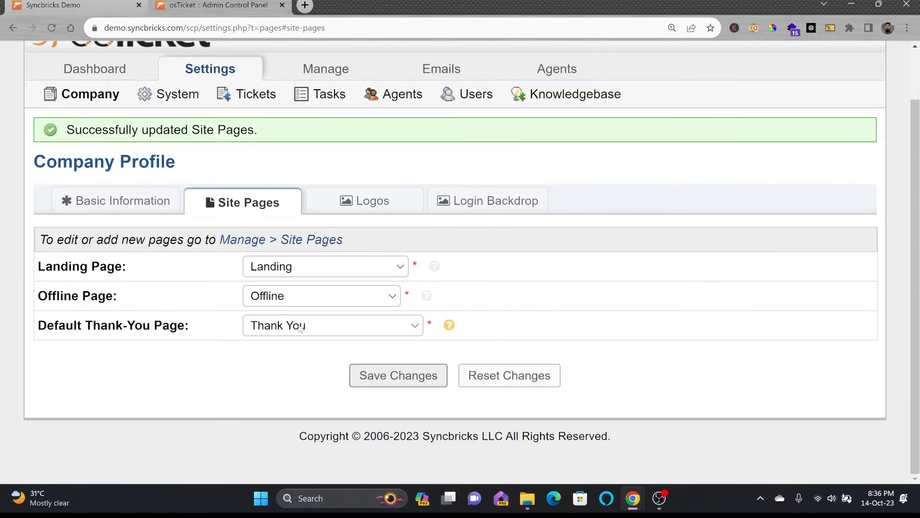
Step: Upload syncbricksLogo.png as the custom logo on the Logos tab and save it
click(373, 207)
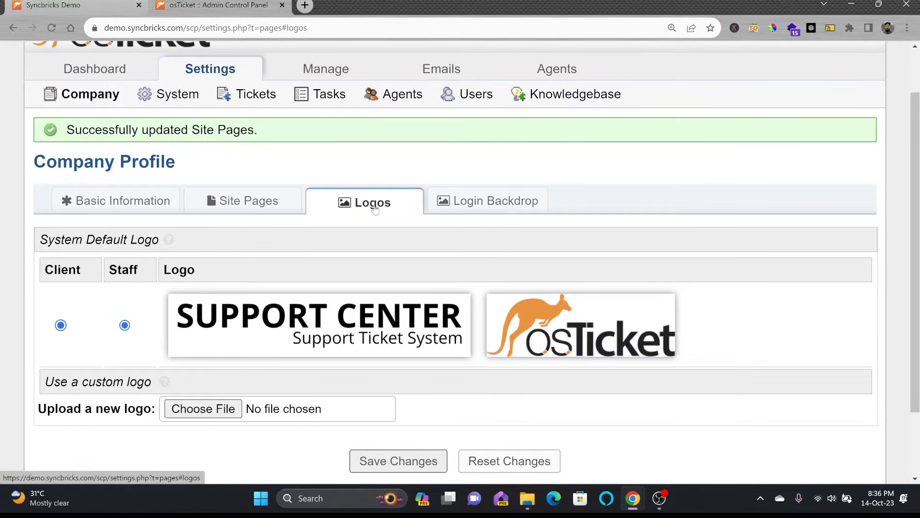
scroll(294, 276, down, 1)
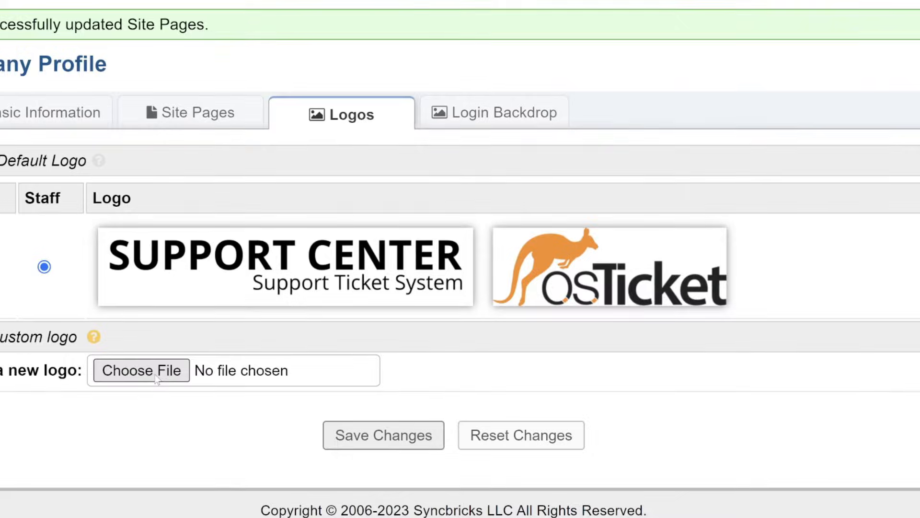
click(219, 354)
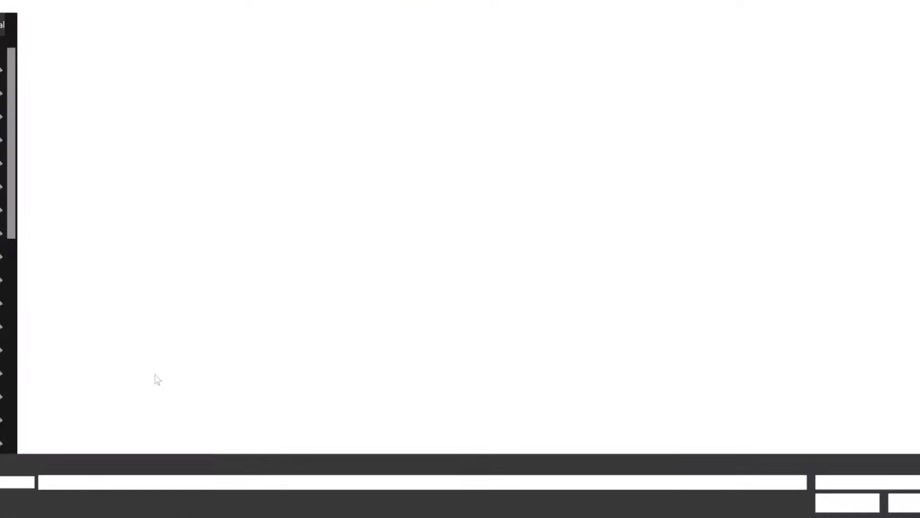
click(610, 91)
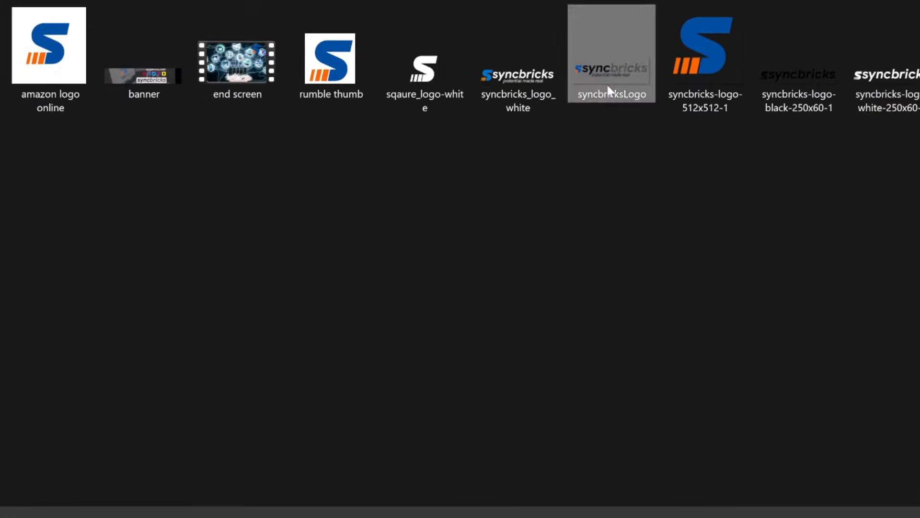
double_click(608, 91)
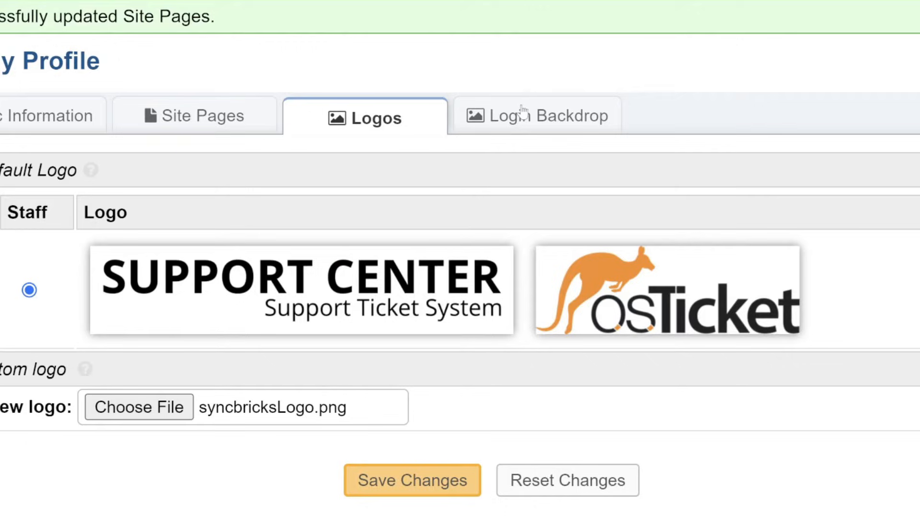
click(399, 475)
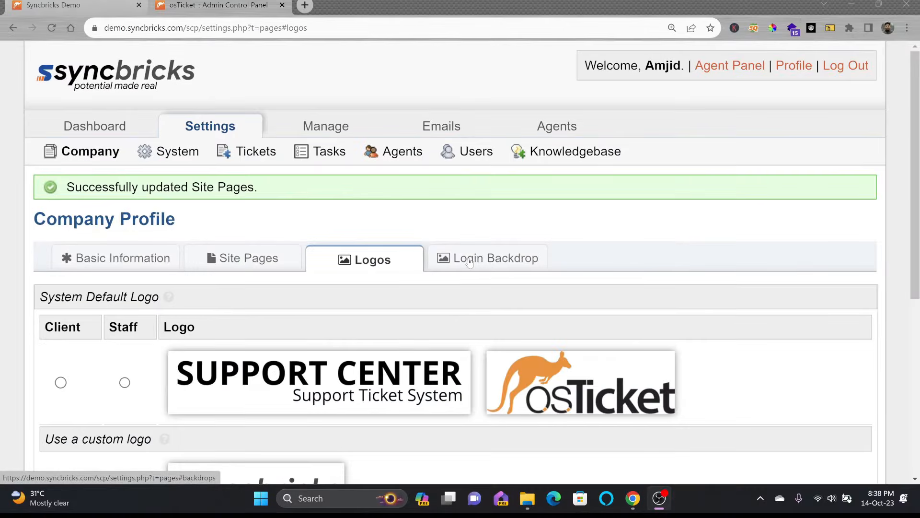
click(470, 261)
Step: Upload 4.png as the login backdrop, save it, and preview the agent login page
scroll(470, 261, down, 3)
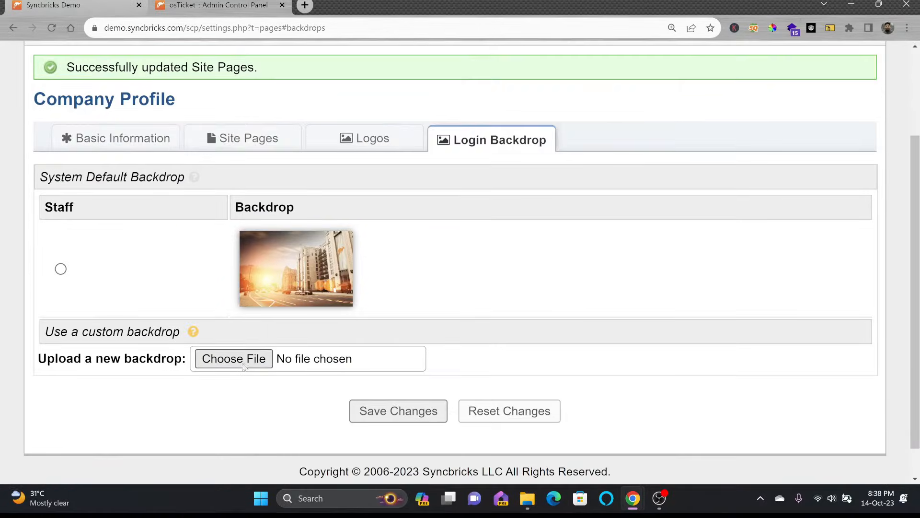
click(234, 359)
double_click(269, 92)
click(421, 401)
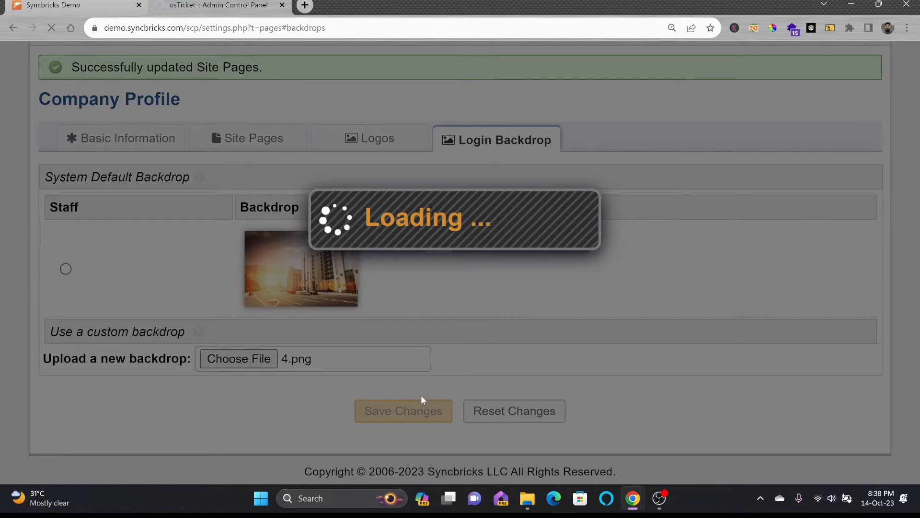
click(419, 398)
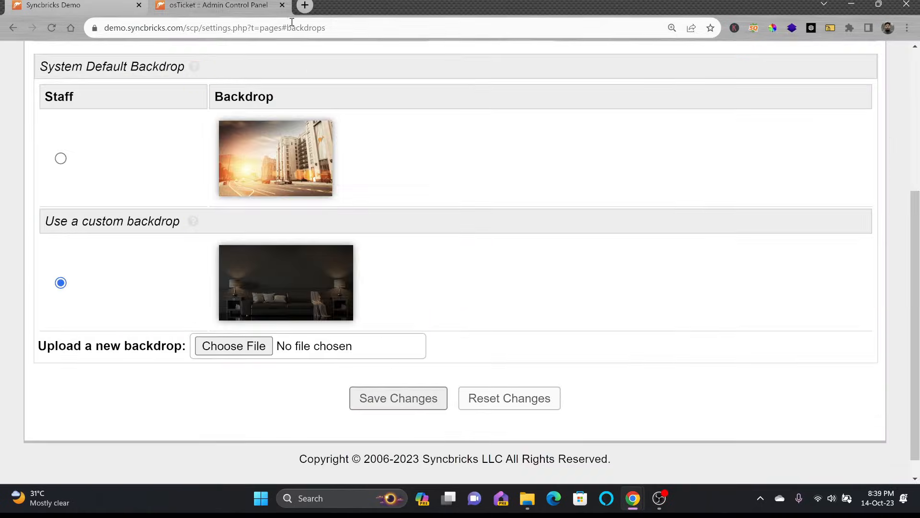
click(304, 5)
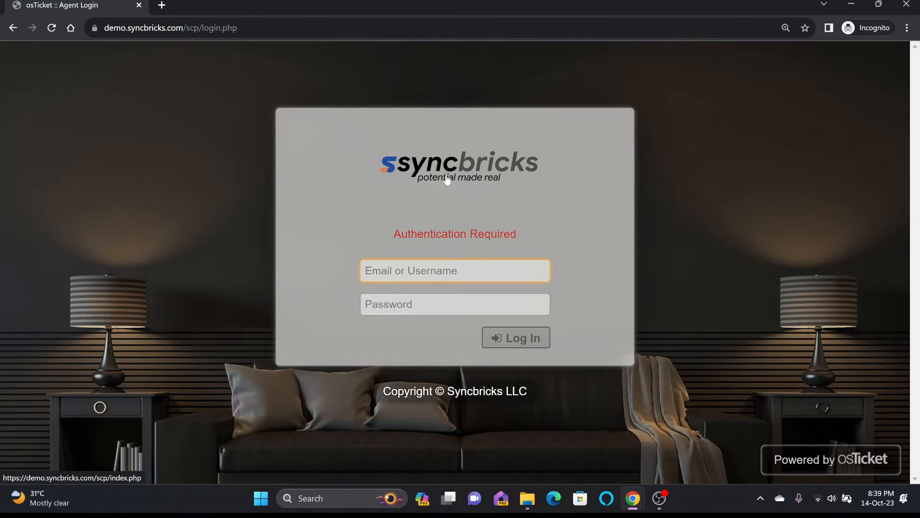
key(alt+Tab)
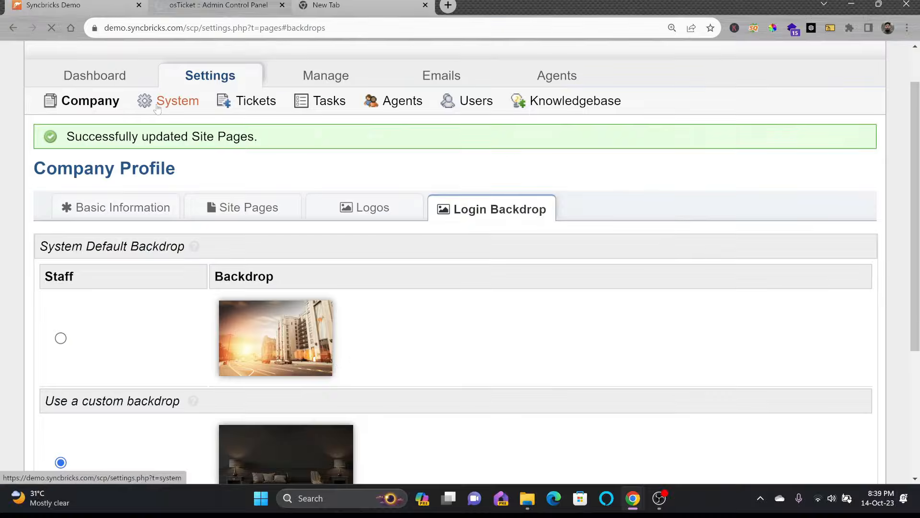
click(302, 137)
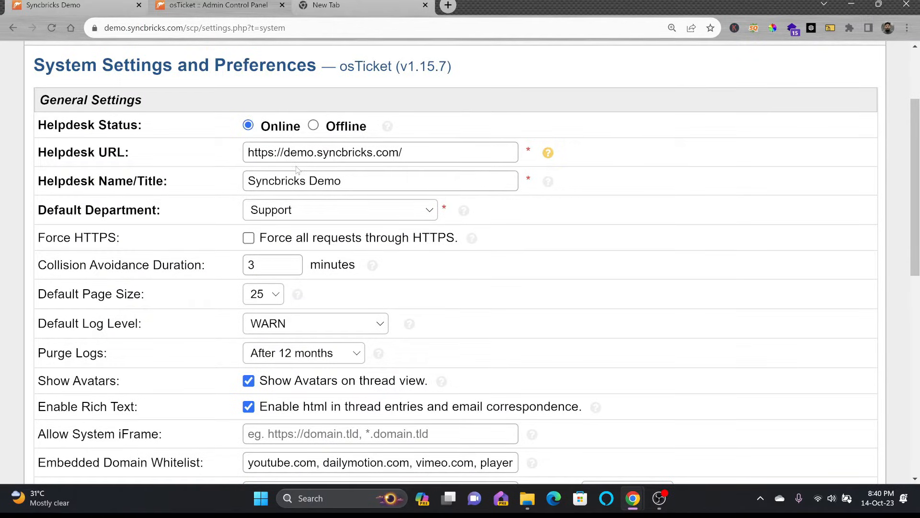
drag(286, 151, 314, 152)
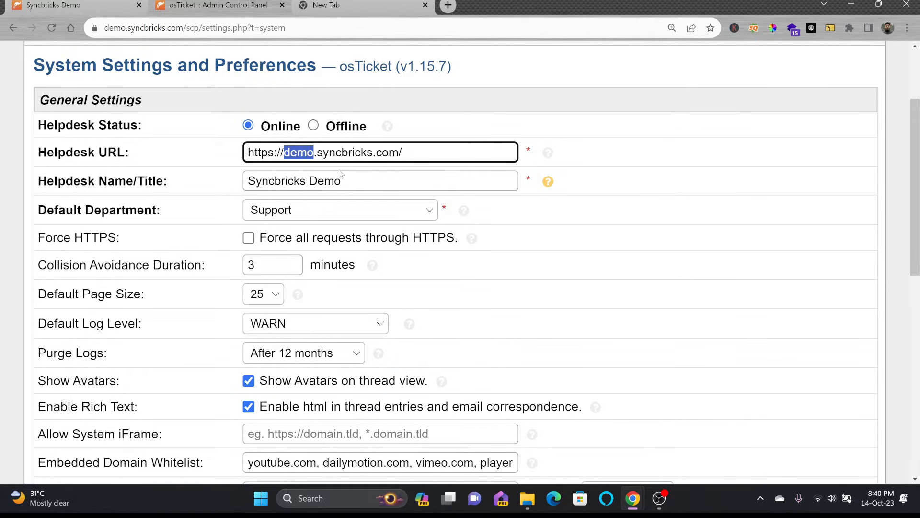
click(301, 207)
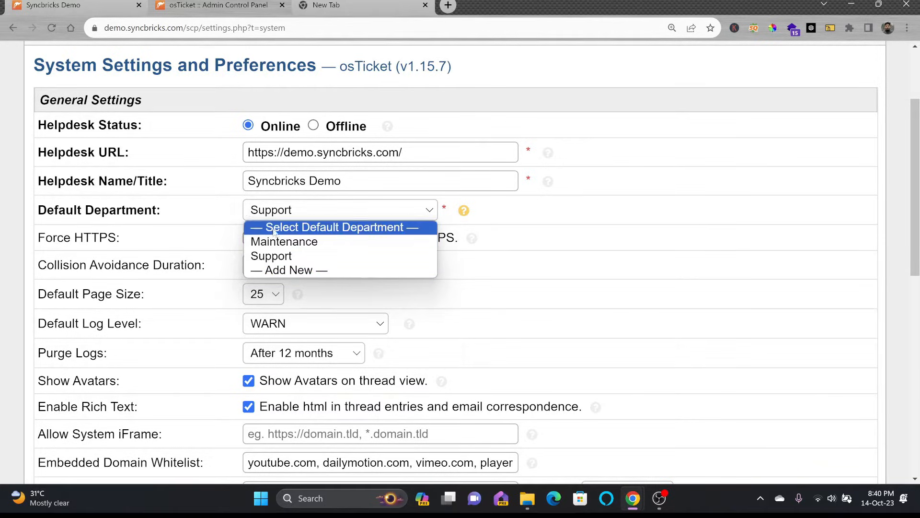
click(209, 208)
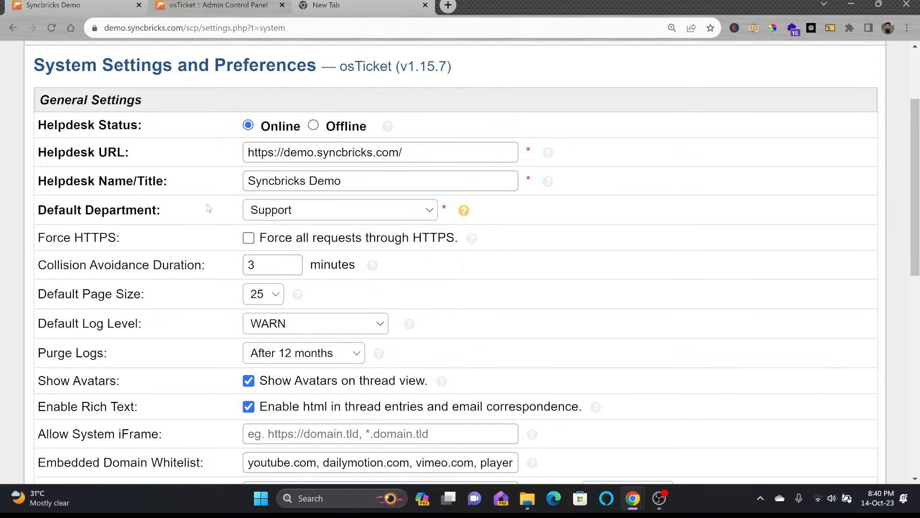
click(250, 240)
click(95, 28)
Step: Keep page size 25 and log level WARN, and set Purge Logs to After 3 months
click(276, 298)
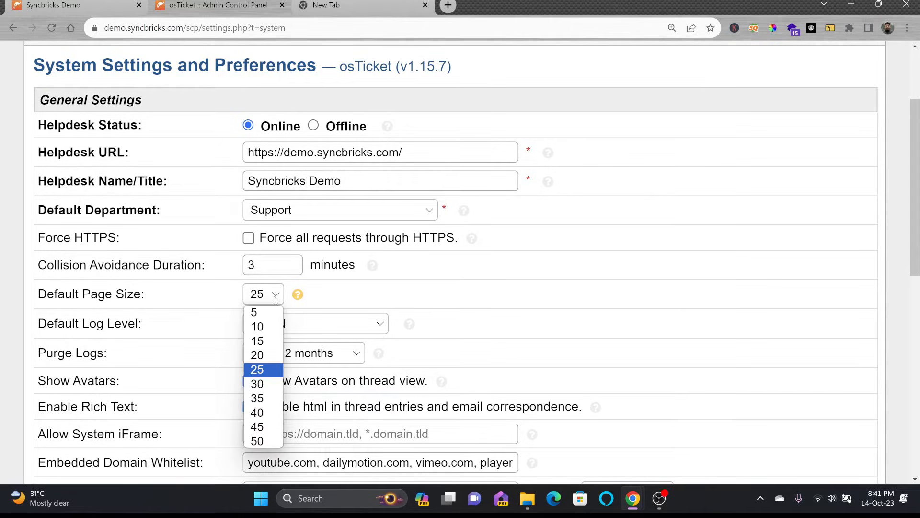
click(272, 299)
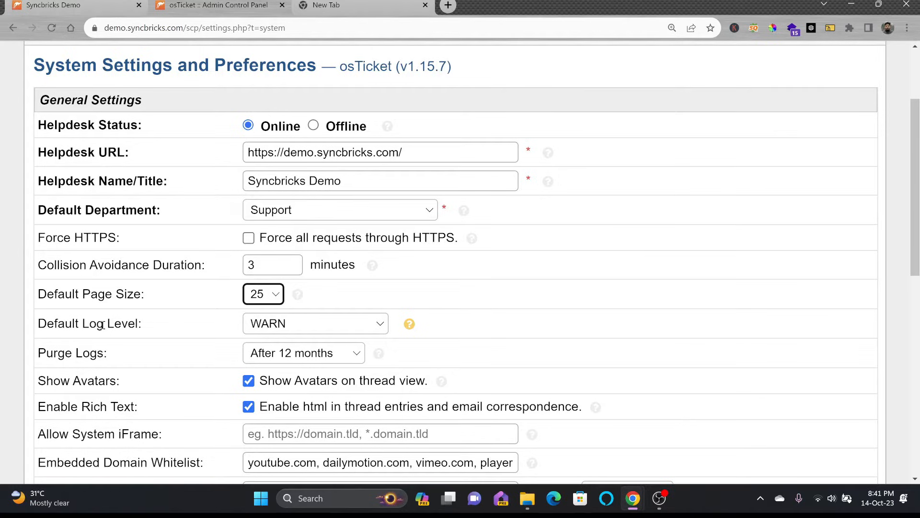
click(275, 328)
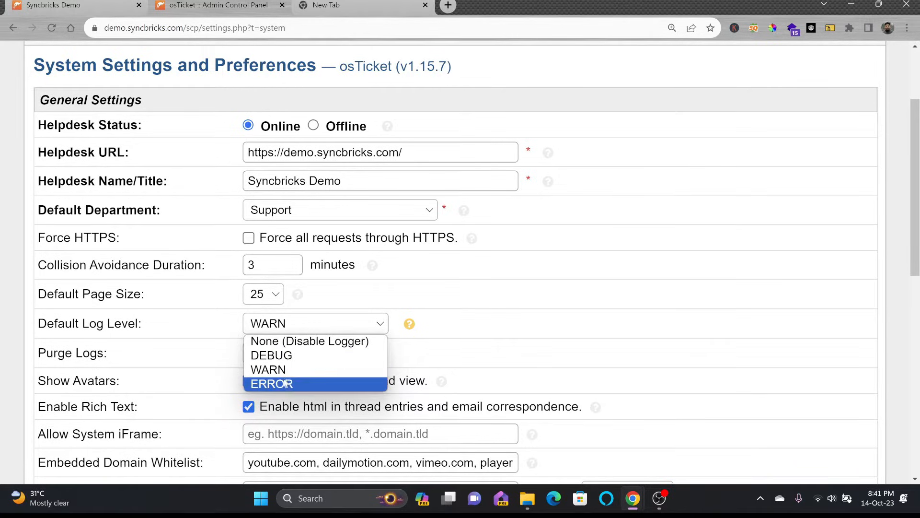
click(357, 325)
scroll(271, 317, down, 1)
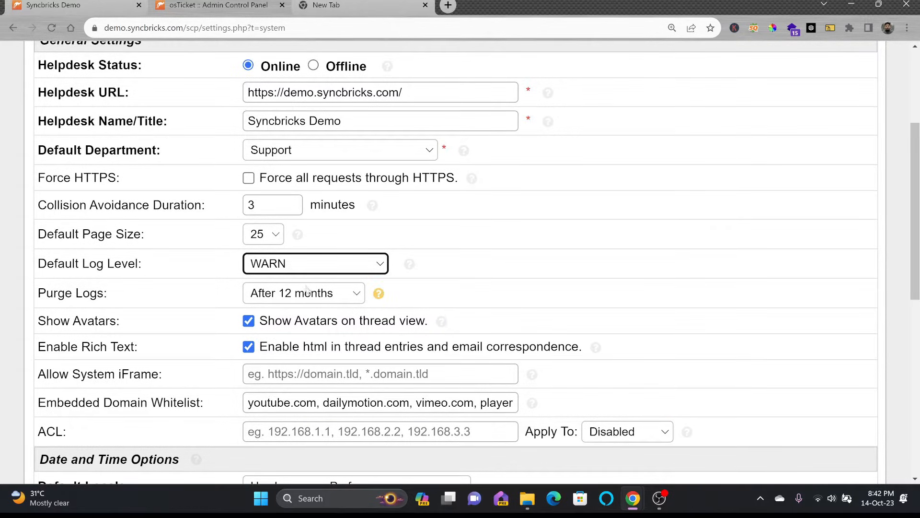
click(275, 297)
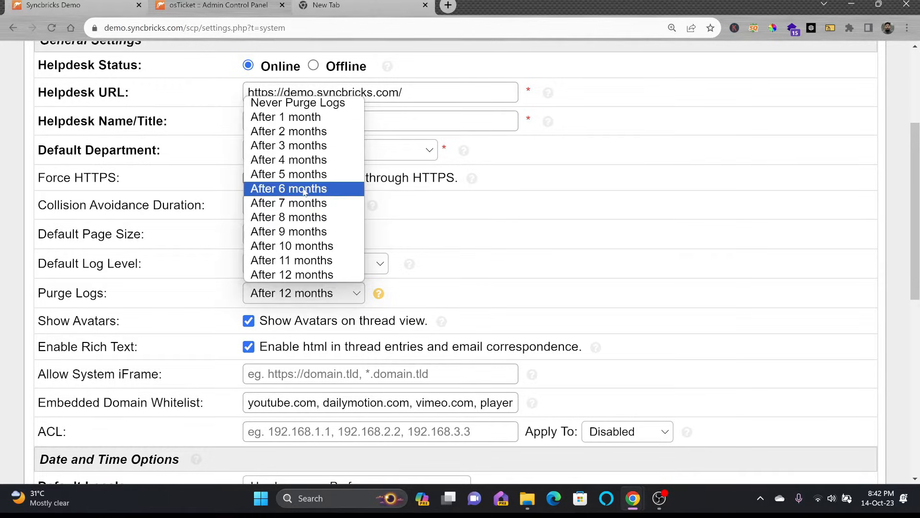
click(304, 146)
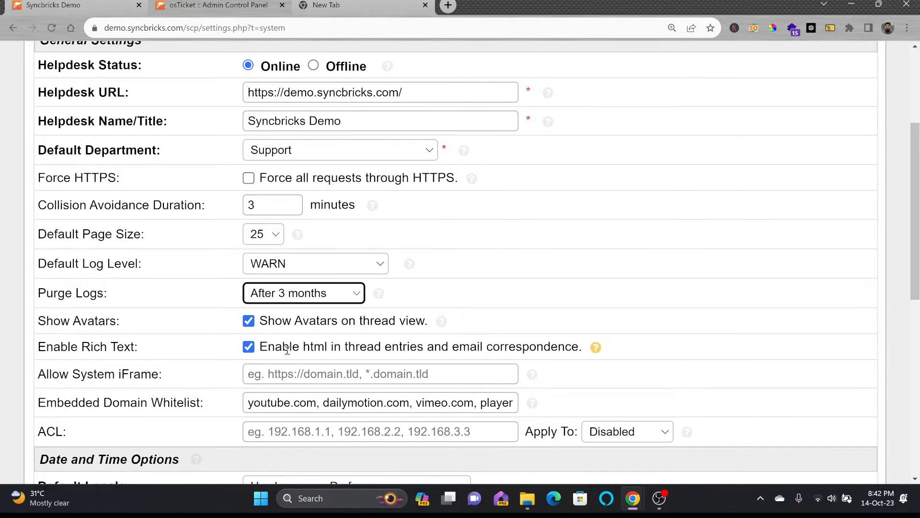
click(241, 379)
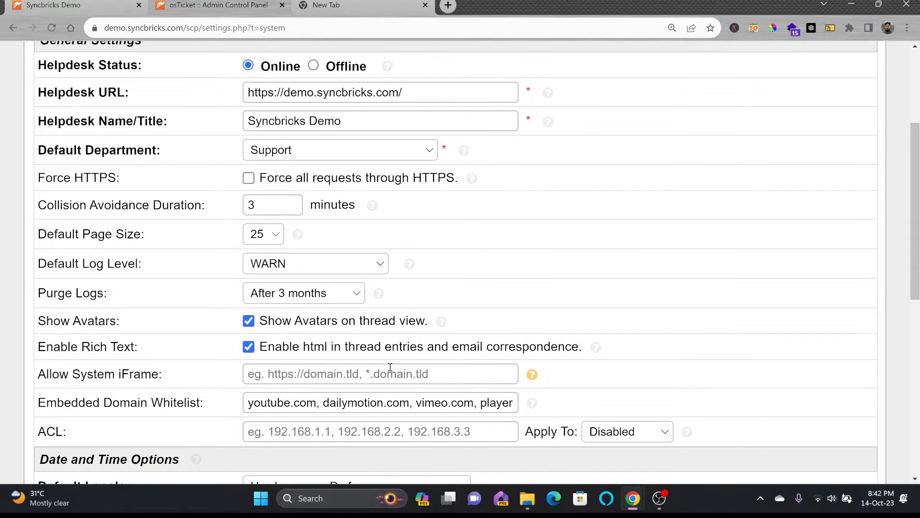
Step: Review the ACL Apply To choices and leave it Disabled
scroll(390, 367, down, 3)
drag(253, 283, 575, 284)
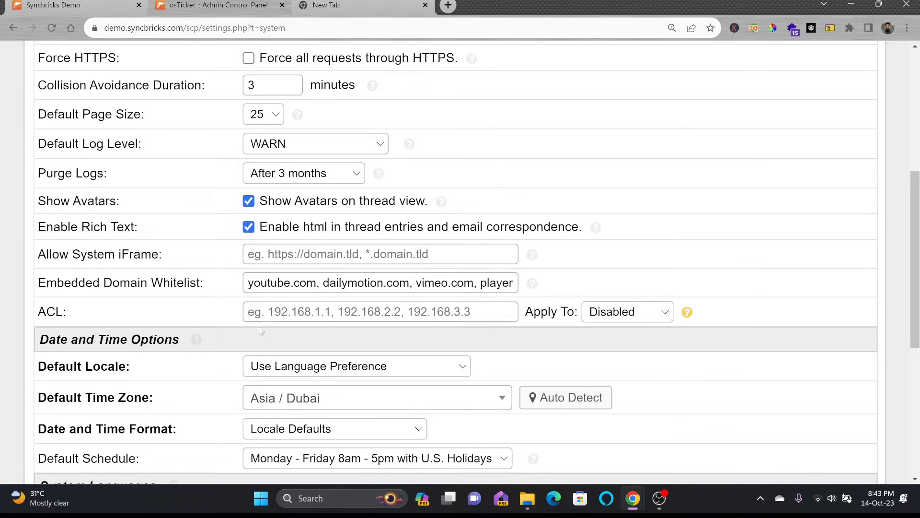
click(628, 312)
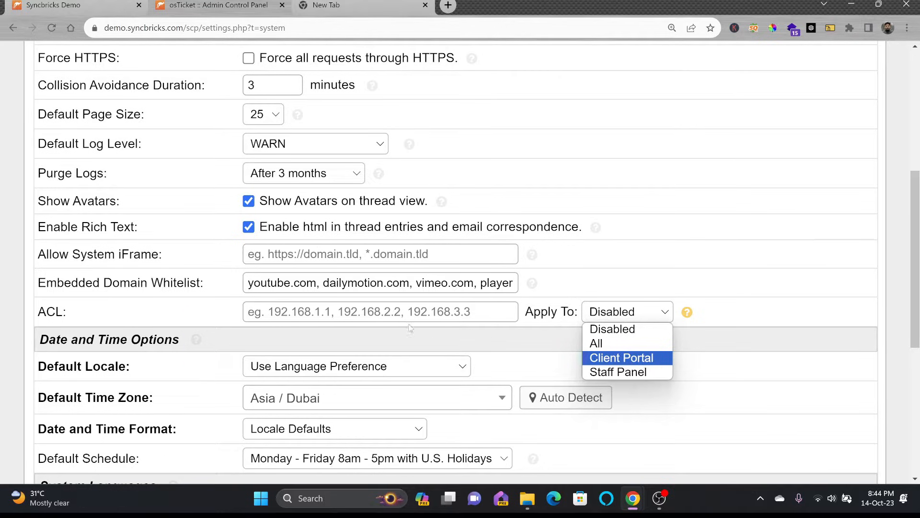
click(246, 313)
scroll(275, 316, down, 1)
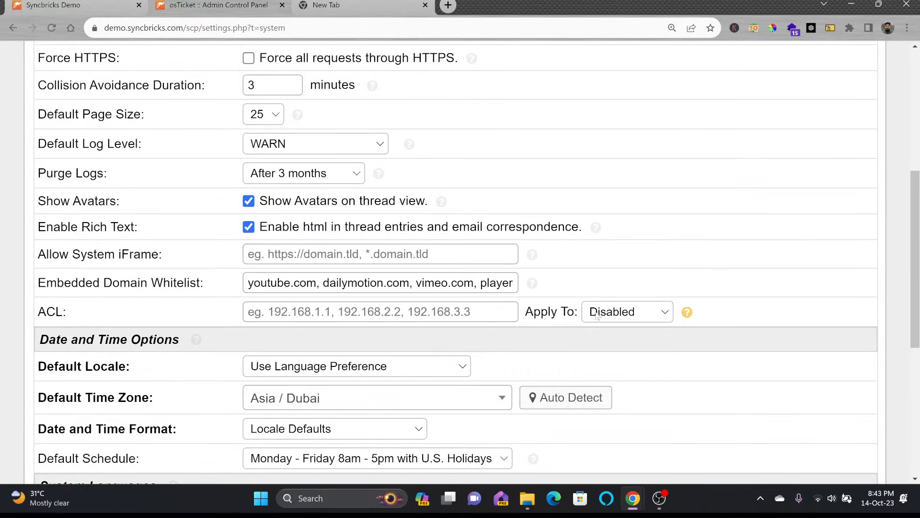
click(609, 314)
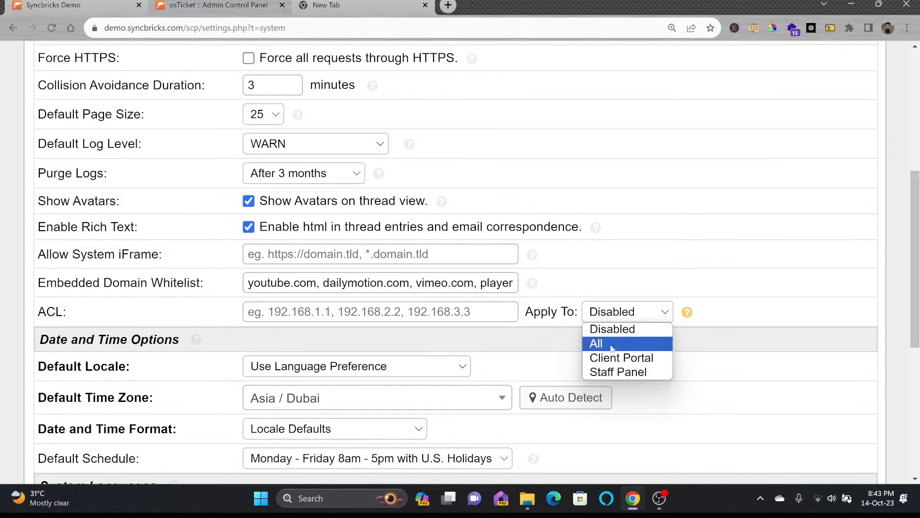
click(612, 329)
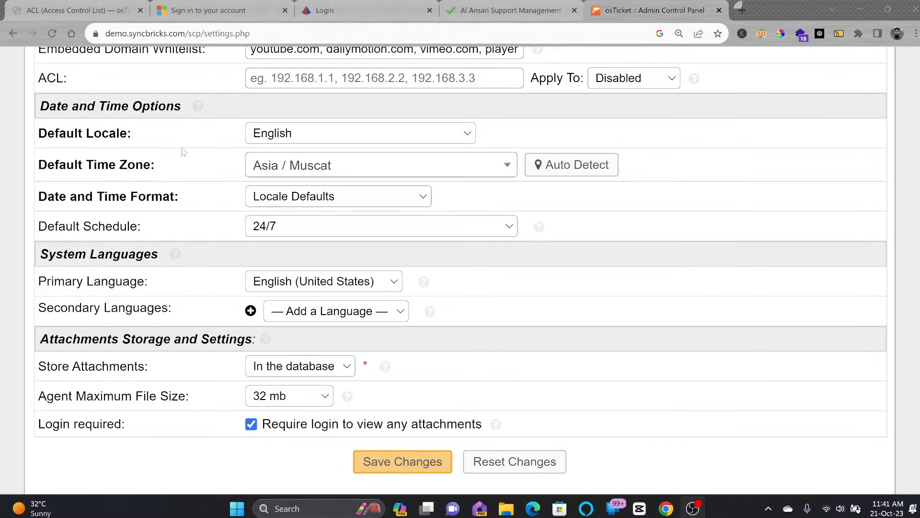
Step: Keep English as the default locale and Asia / Muscat as the time zone
click(295, 141)
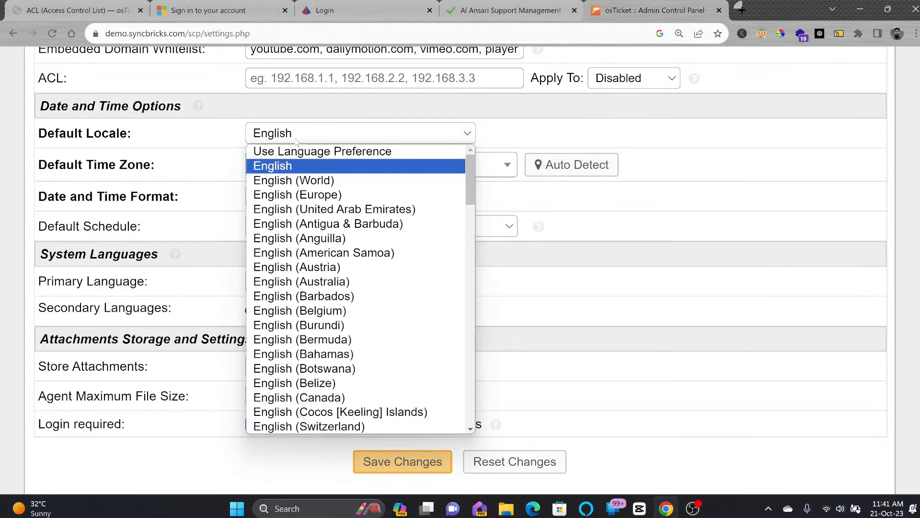
click(295, 141)
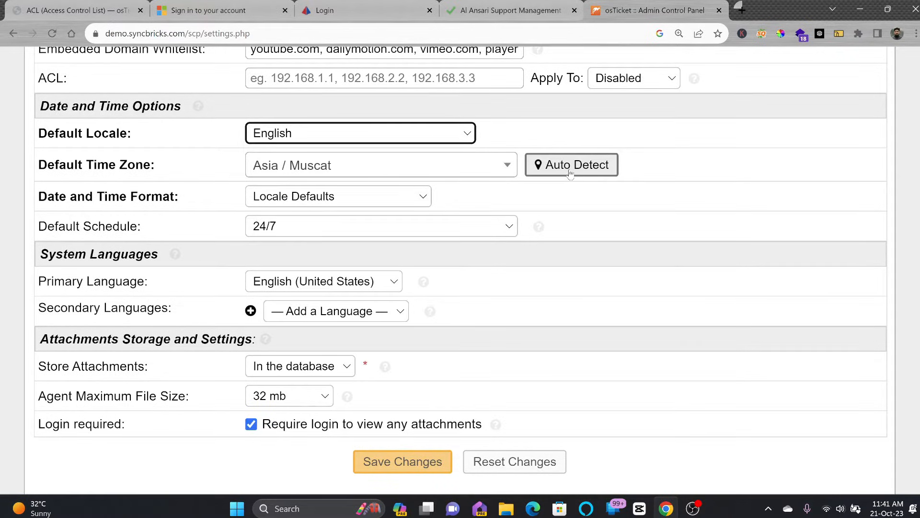
click(352, 173)
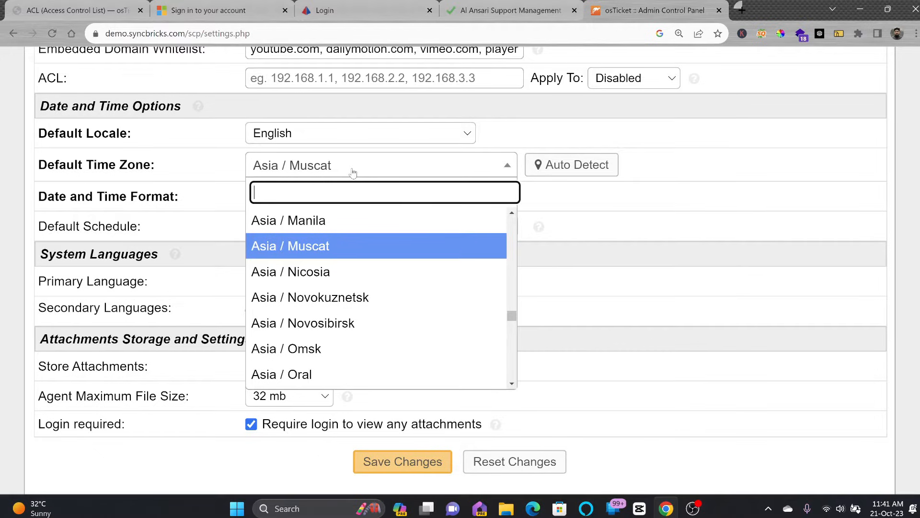
click(353, 173)
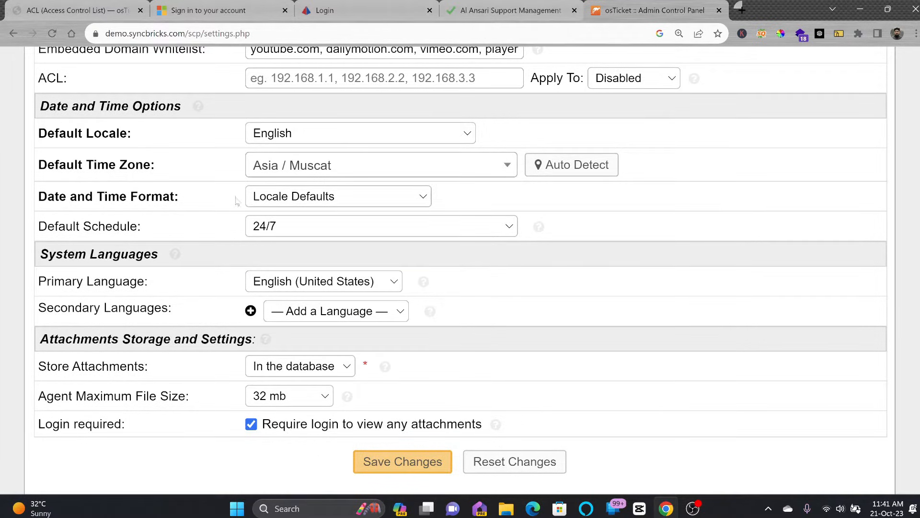
Step: Switch to Advanced date formatting and change the date-time pattern to dd/MM/yyyy h:mm a
click(329, 197)
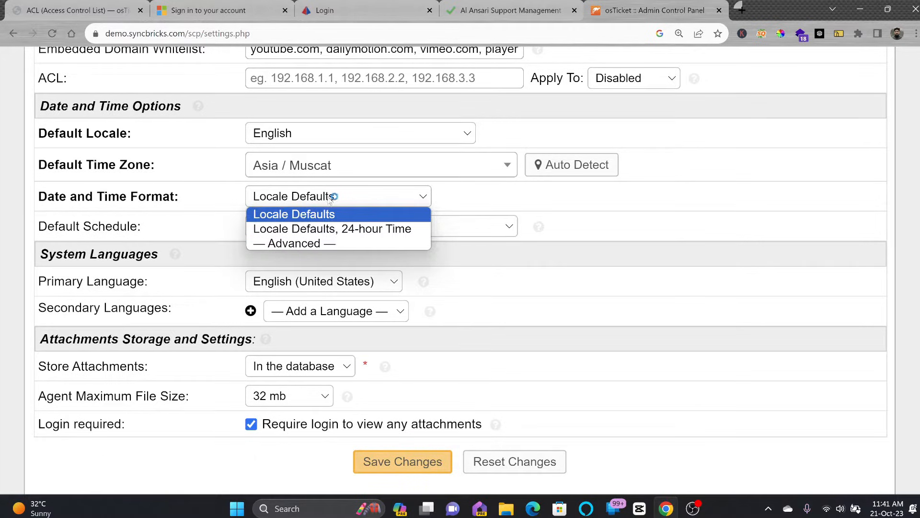
click(308, 243)
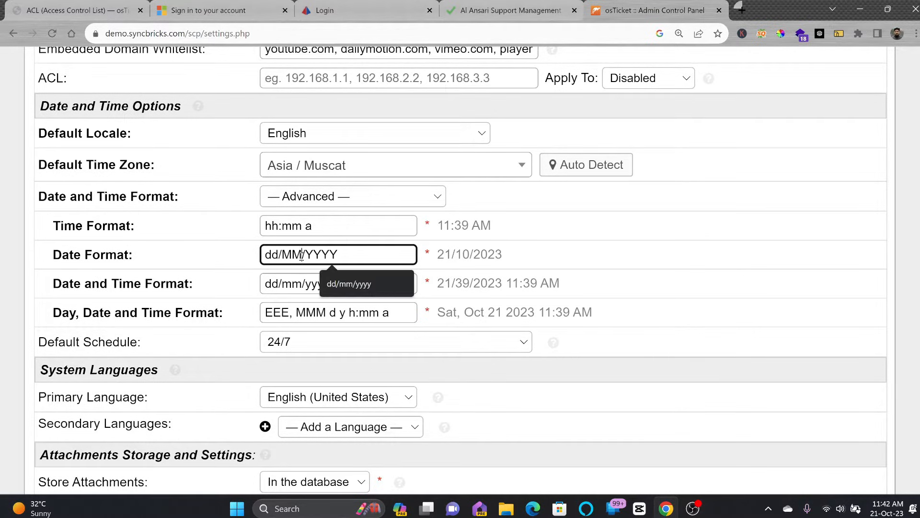
drag(301, 256, 302, 228)
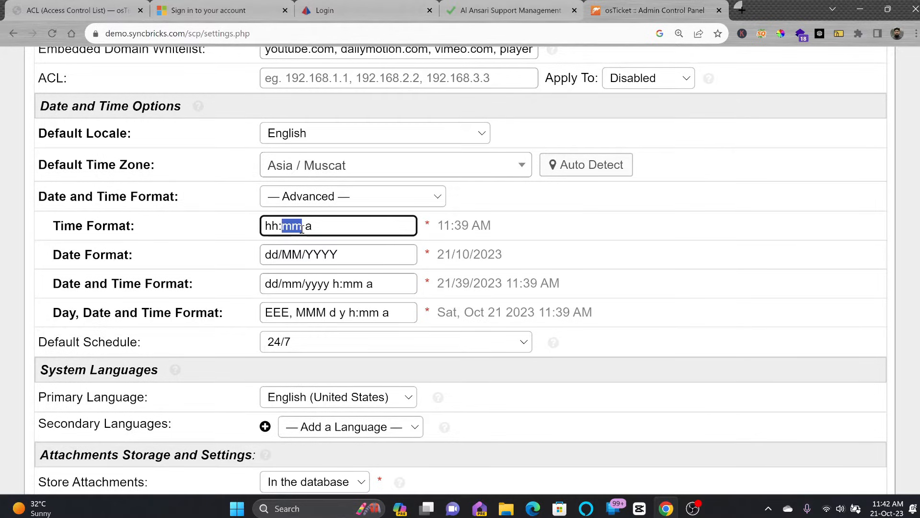
drag(300, 284, 284, 283)
text(MM)
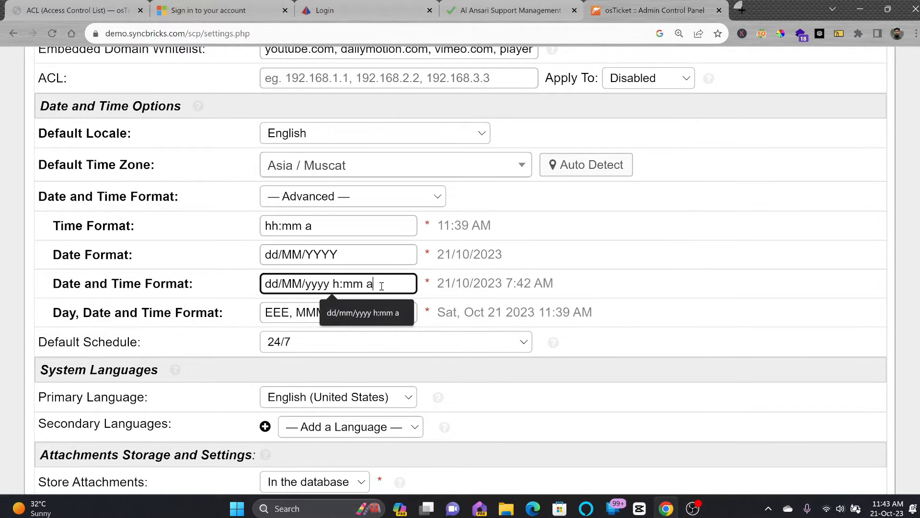
click(232, 324)
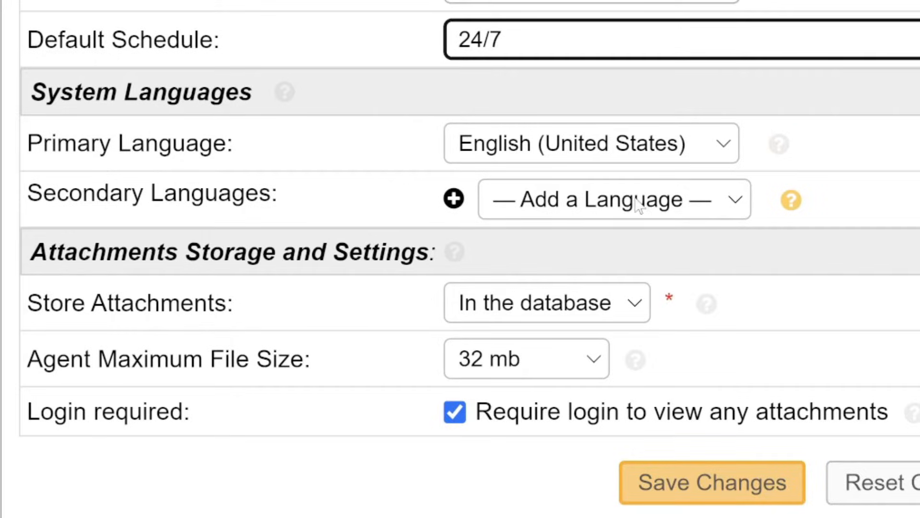
Step: Leave secondary languages and database attachment storage unchanged, then save the system settings
click(676, 199)
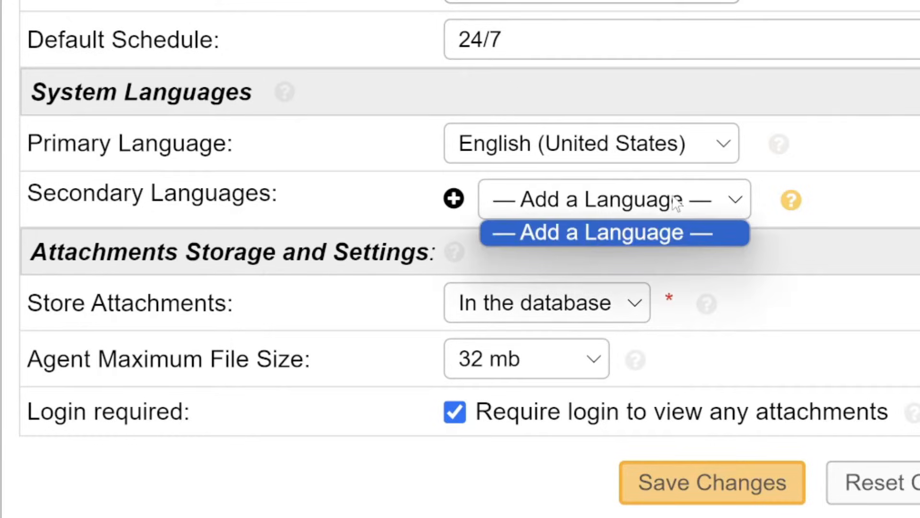
click(453, 199)
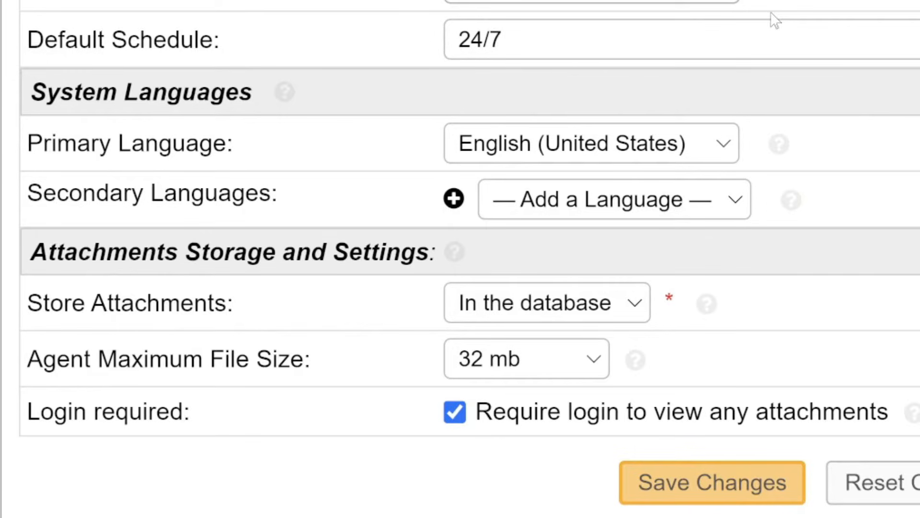
click(564, 310)
click(561, 306)
click(680, 477)
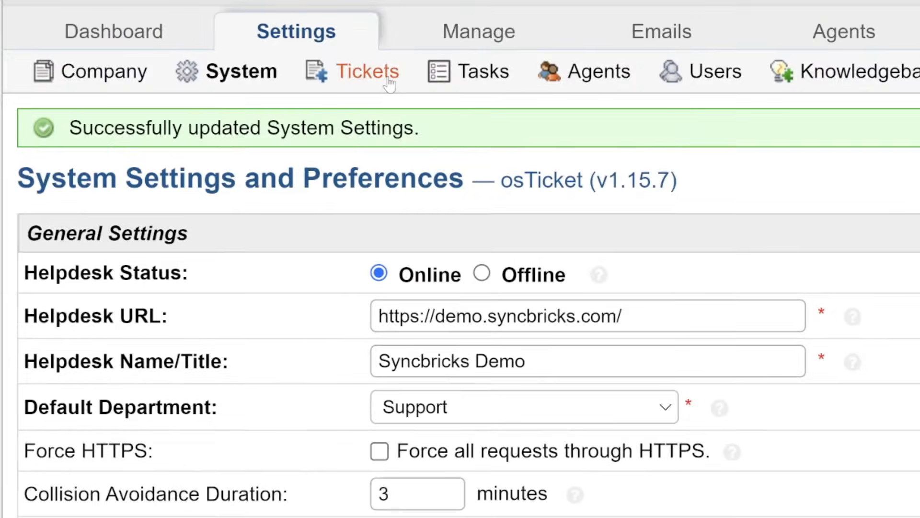
Step: In Ticket Settings, set the default ticket number format to SB-####
click(389, 80)
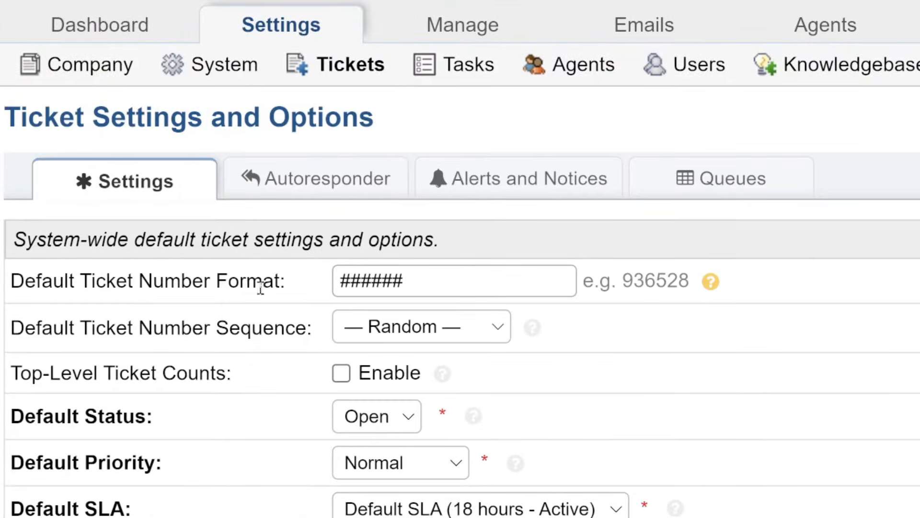
click(353, 282)
drag(339, 276, 476, 280)
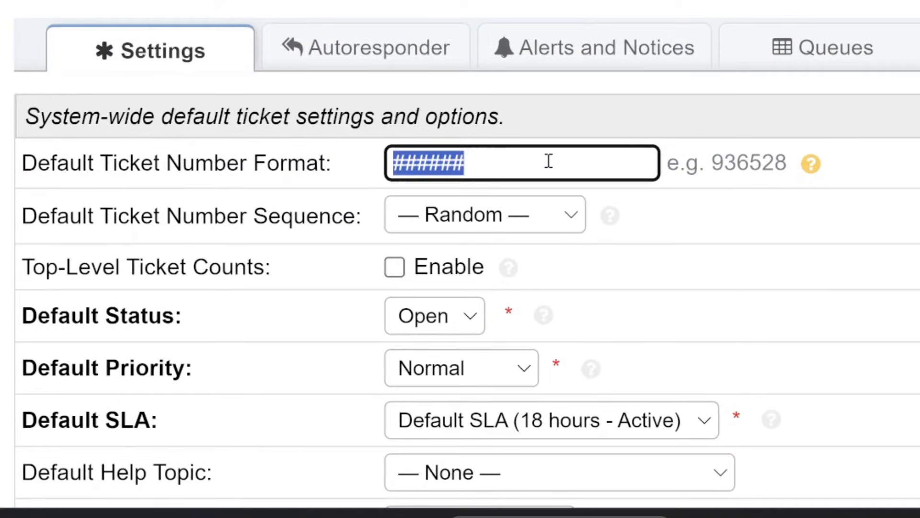
text(SB)
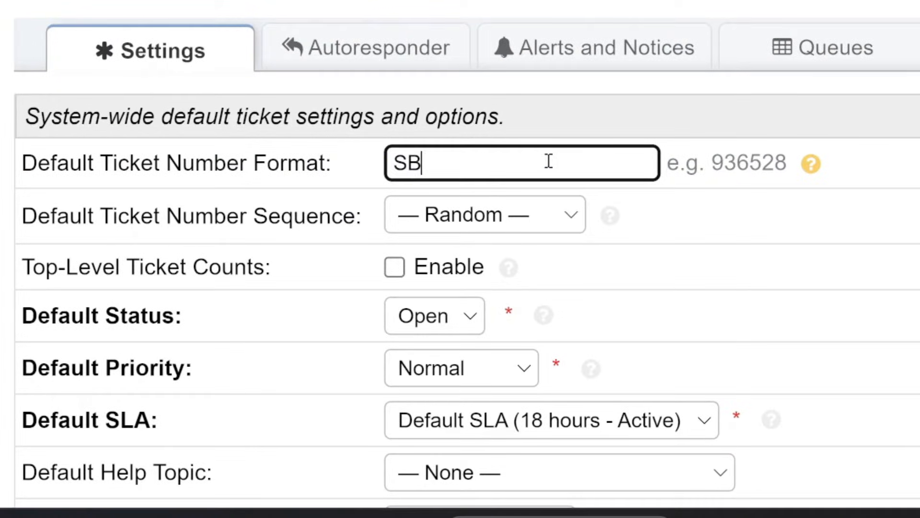
text(-####)
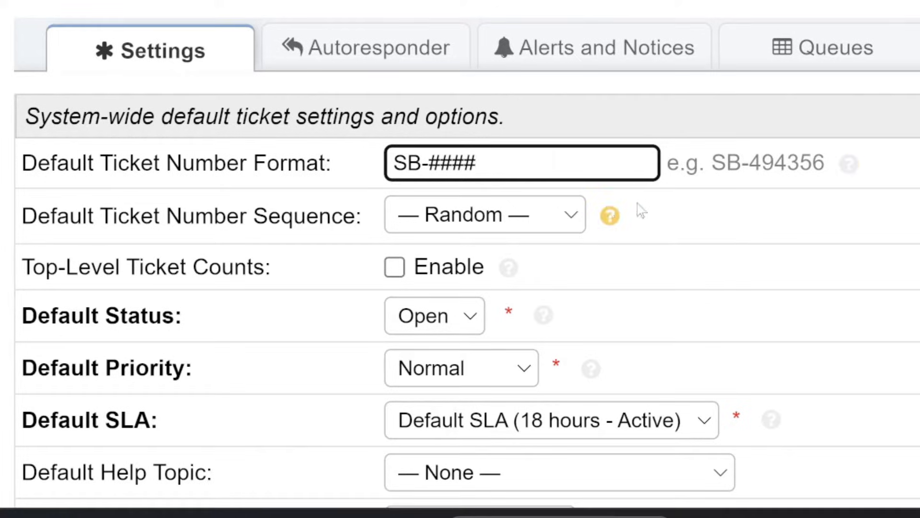
drag(719, 161, 826, 163)
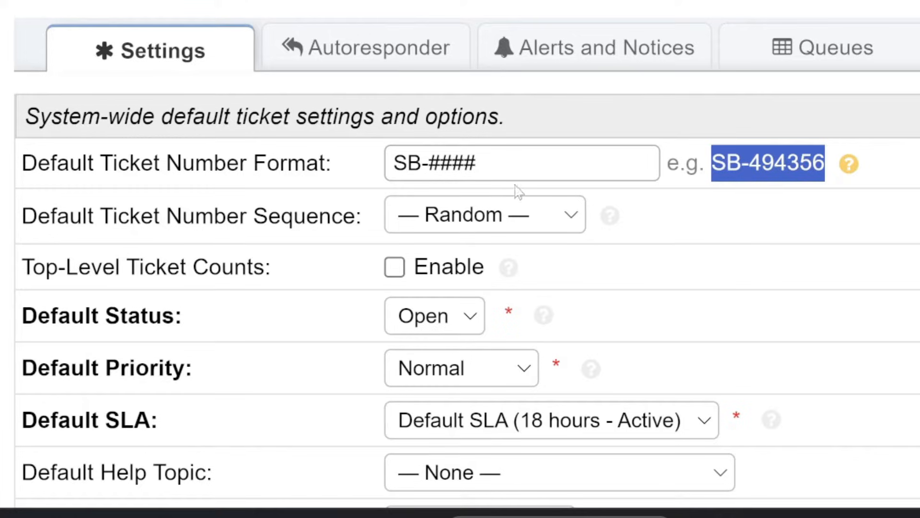
Step: Number tickets with the General Tickets sequence
click(504, 225)
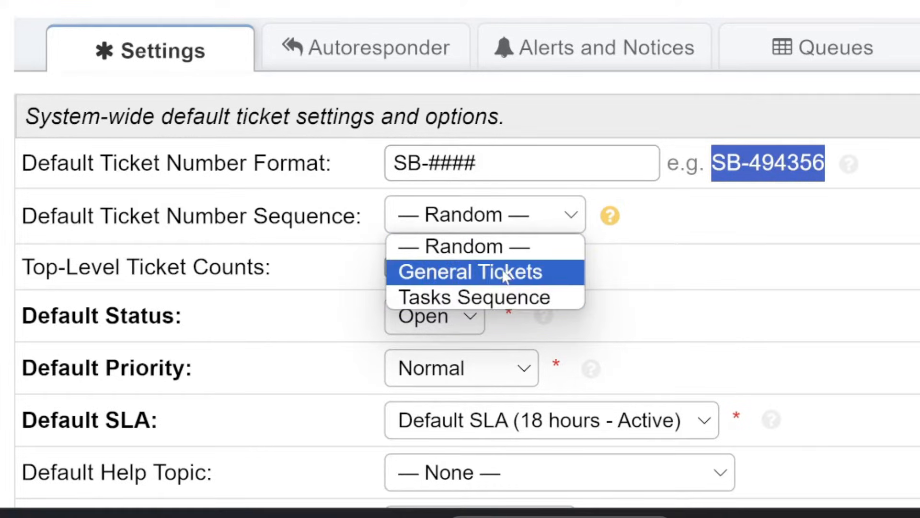
click(505, 272)
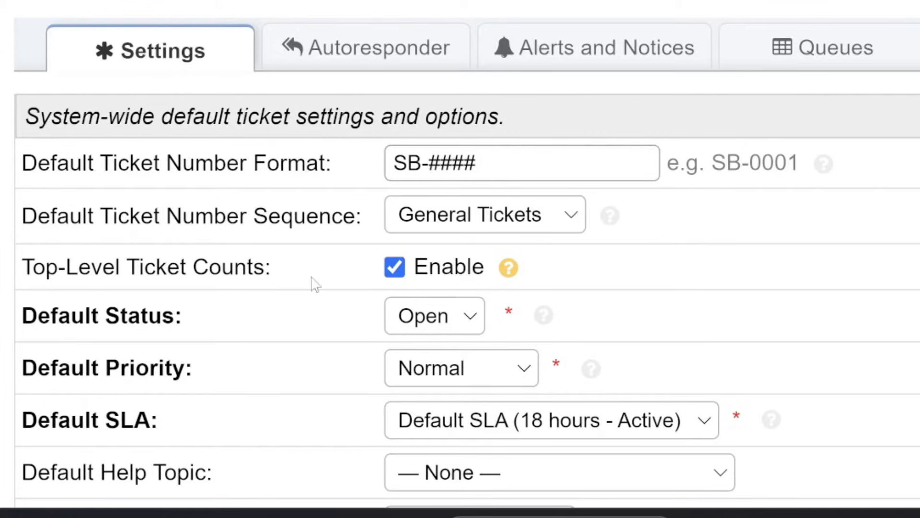
scroll(180, 302, down, 3)
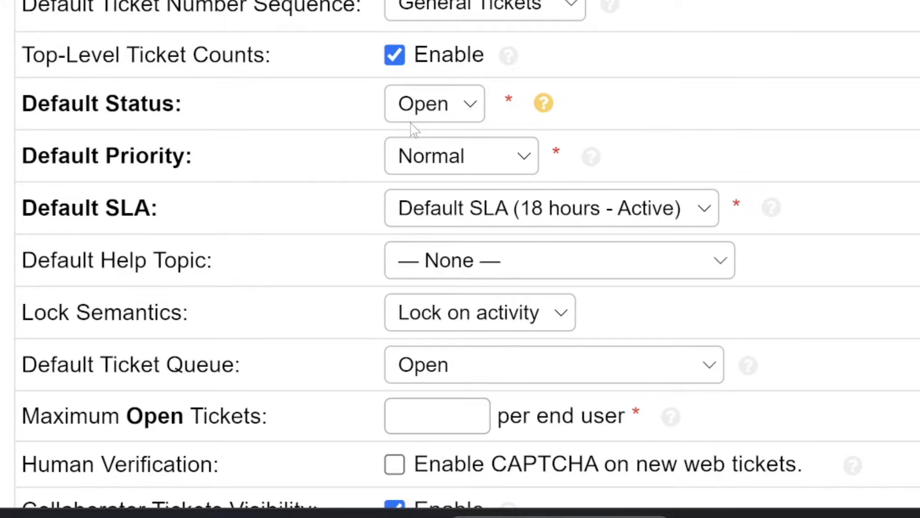
Step: Keep defaults: status Open, priority Normal, SLA unchanged, no help topic, lock on activity
click(425, 118)
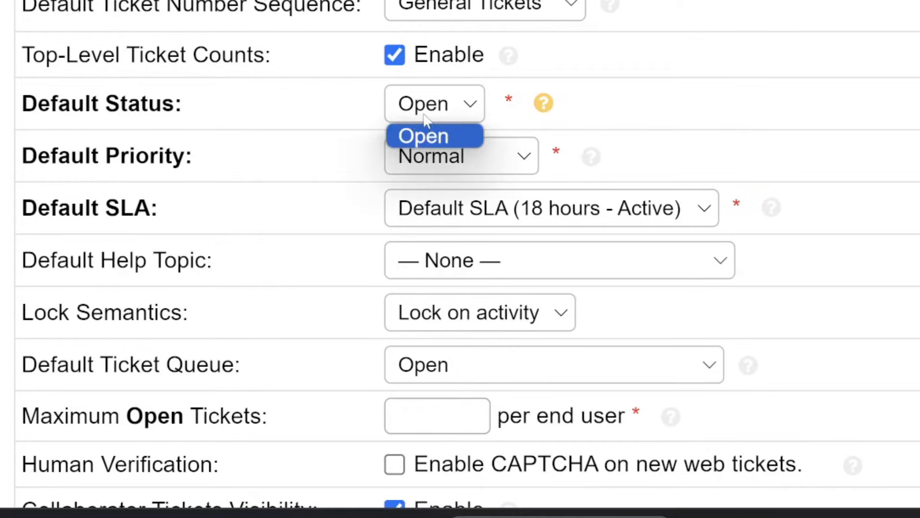
click(424, 115)
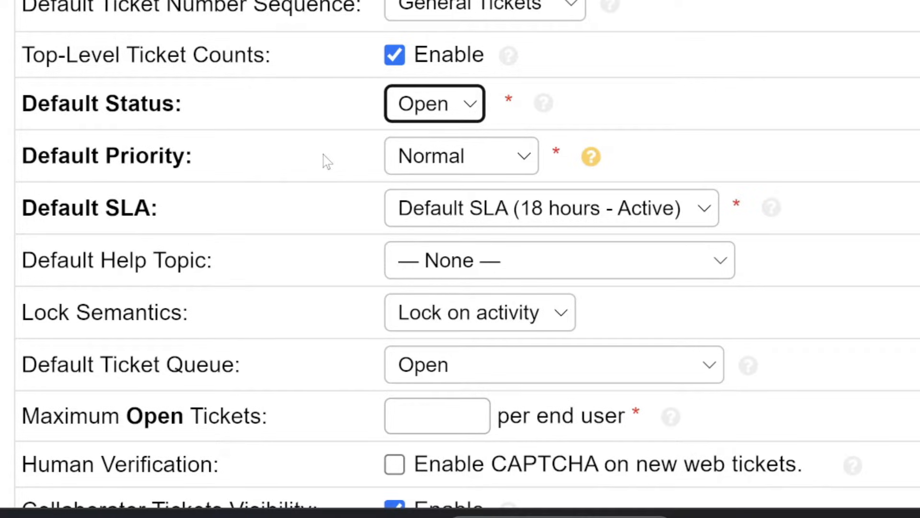
click(434, 160)
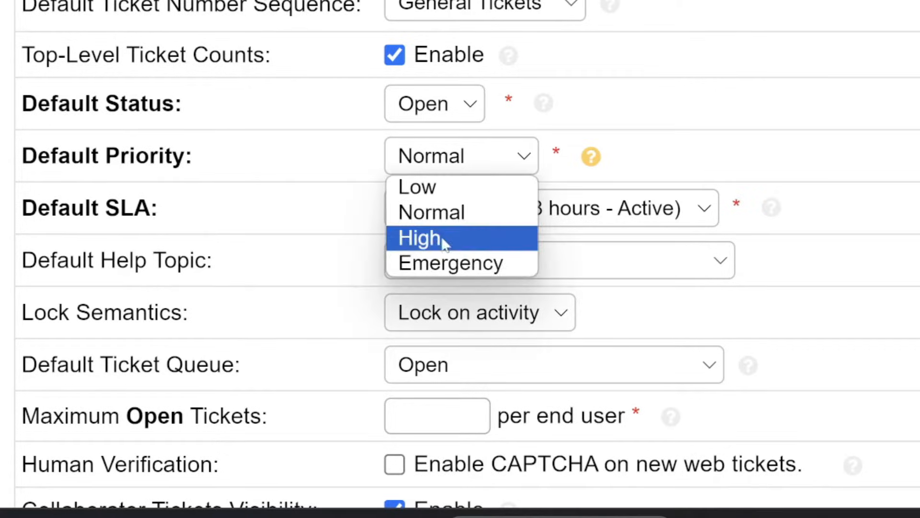
click(463, 213)
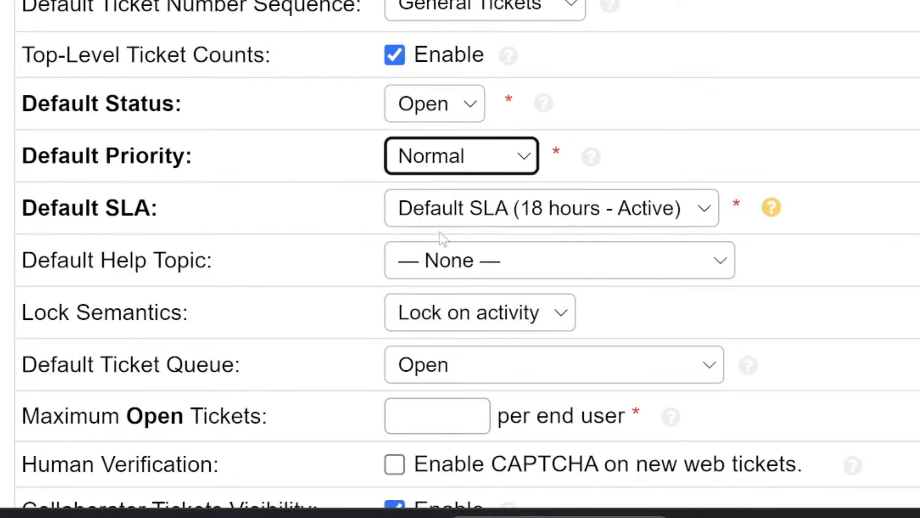
click(517, 213)
click(517, 212)
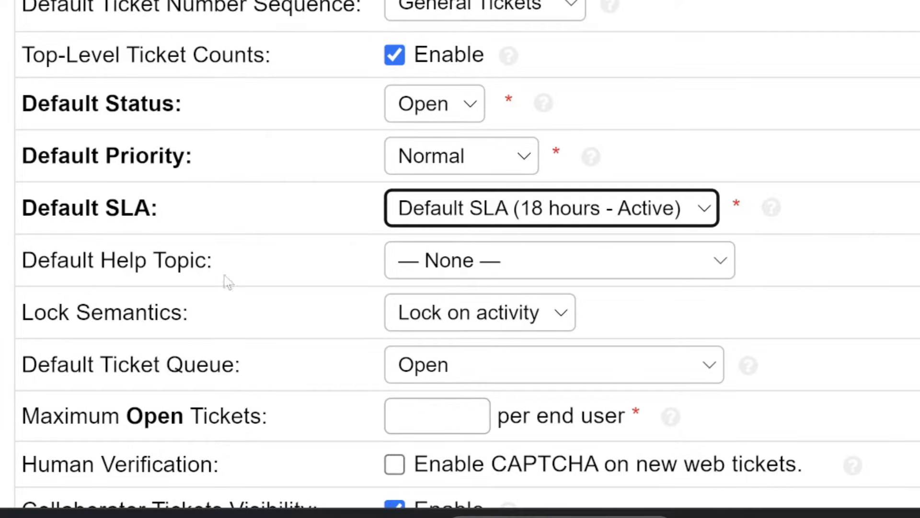
click(439, 268)
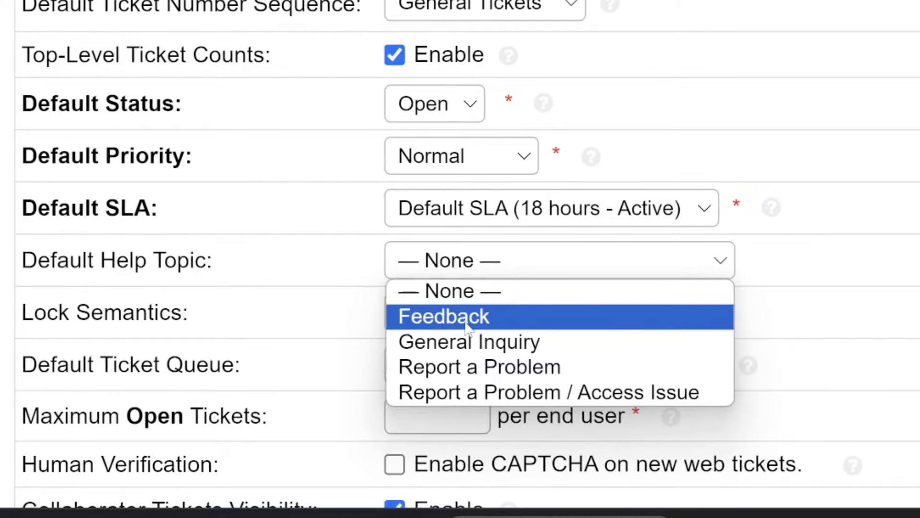
click(495, 291)
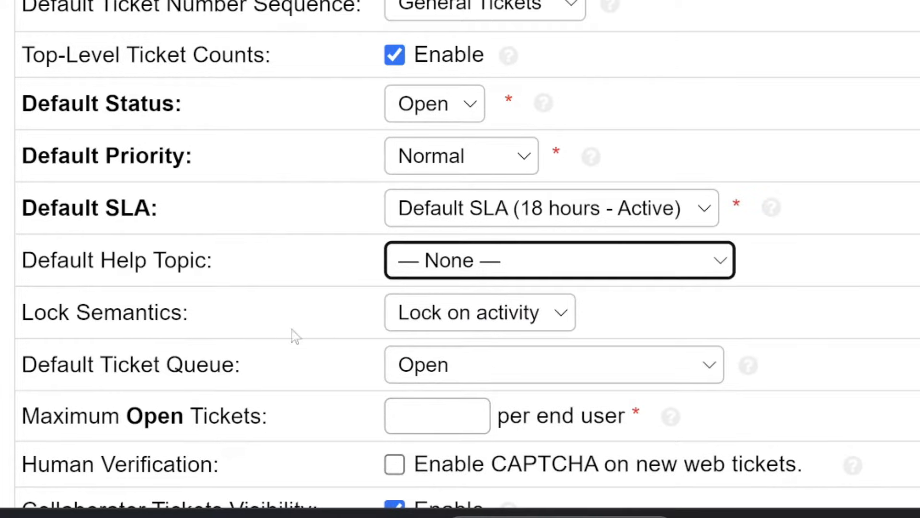
click(468, 330)
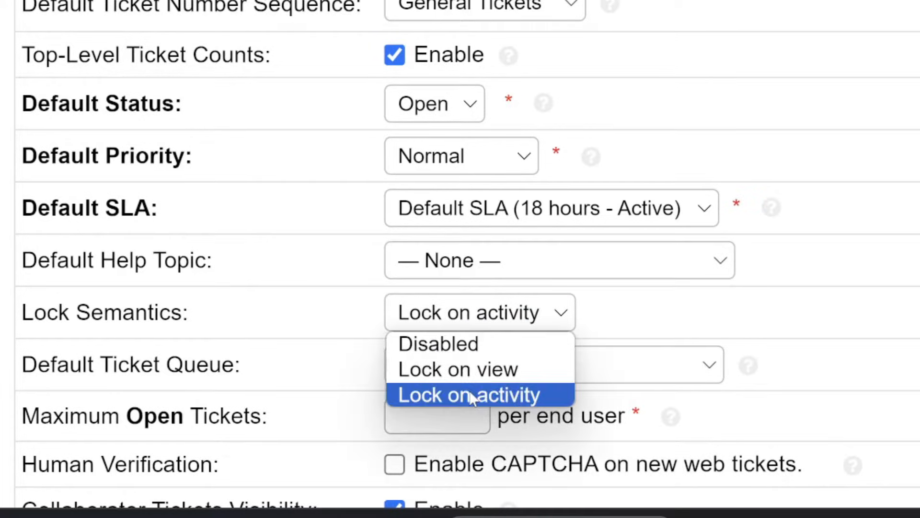
click(472, 397)
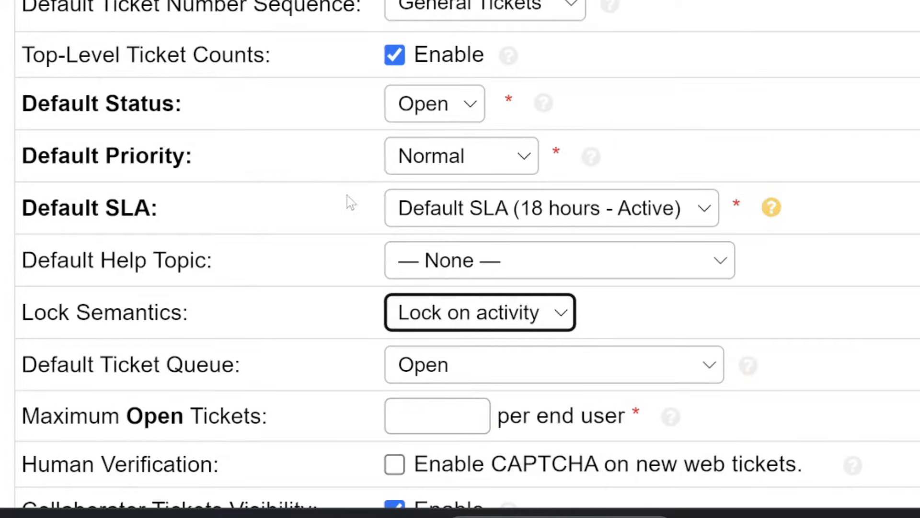
Step: Set maximum open tickets per end user to 100
scroll(396, 247, down, 4)
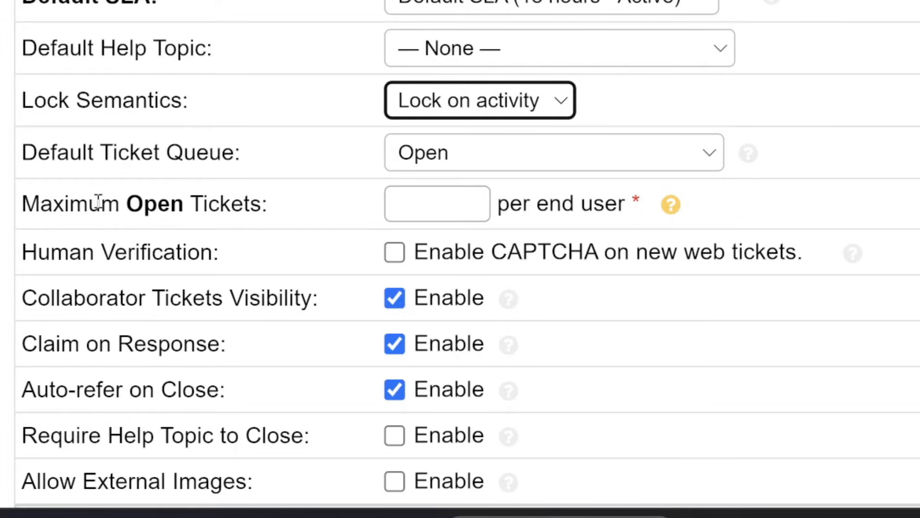
click(451, 205)
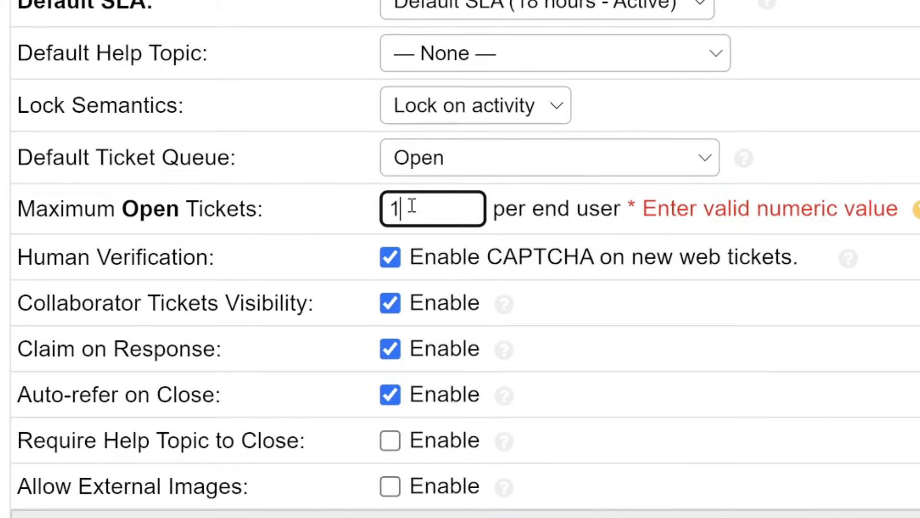
text(100)
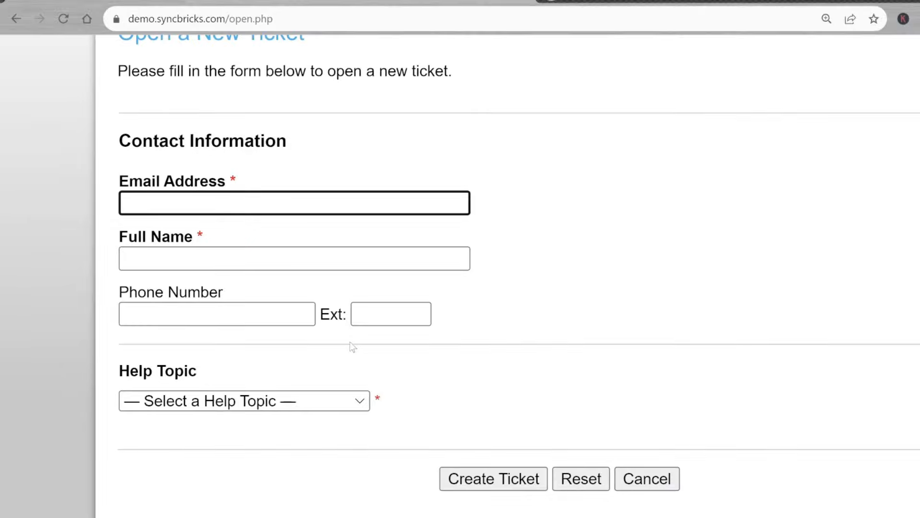
Step: Enable CAPTCHA on new web tickets and open the Ticket Attachment Settings configuration
scroll(349, 273, up, 1)
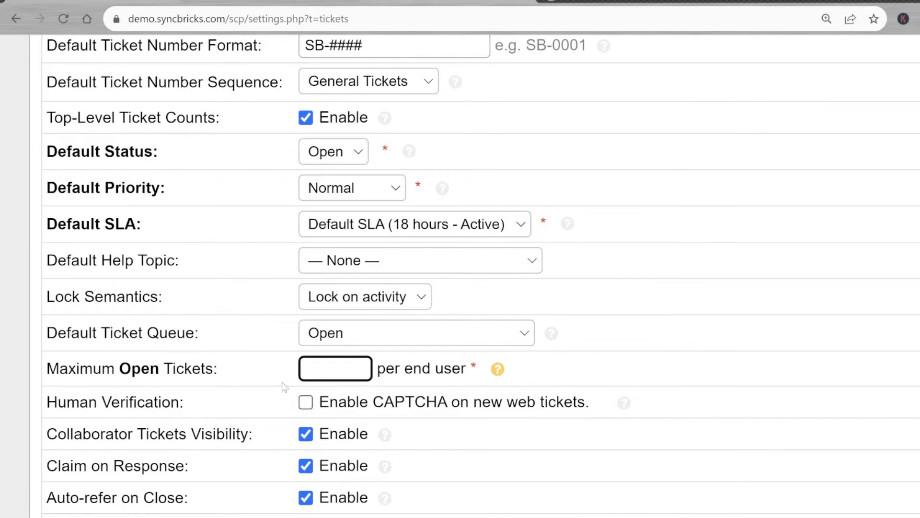
click(304, 401)
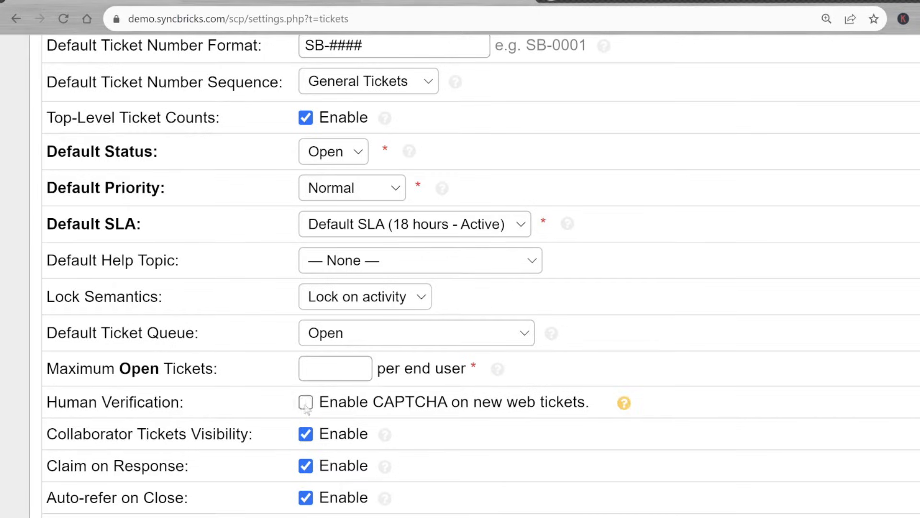
scroll(79, 213, down, 5)
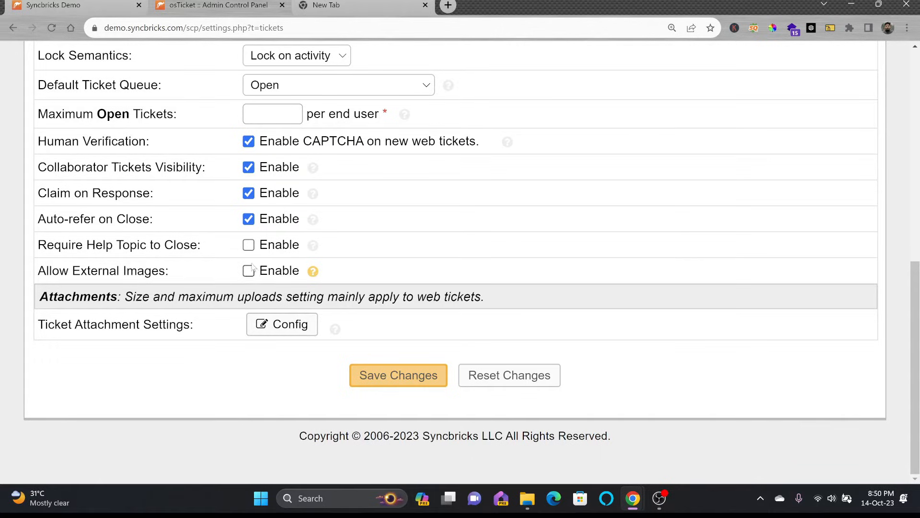
click(410, 379)
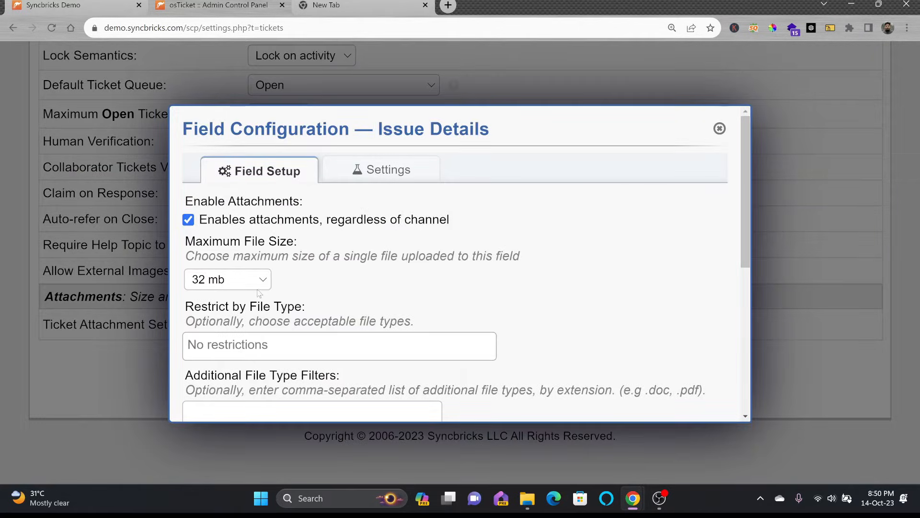
Step: Cap attachments at 2 mb and allow Audio and Music, Video Files and Archives
click(259, 286)
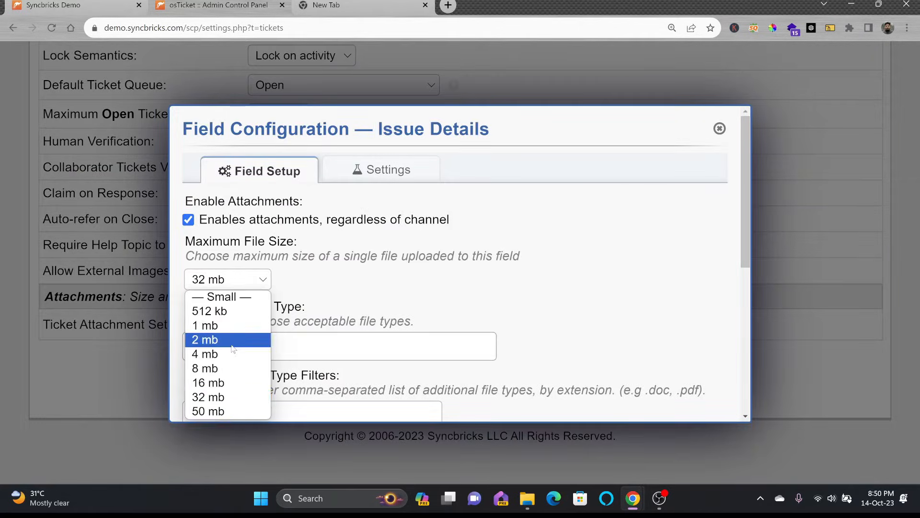
click(205, 339)
scroll(322, 337, down, 1)
scroll(322, 337, down, 1)
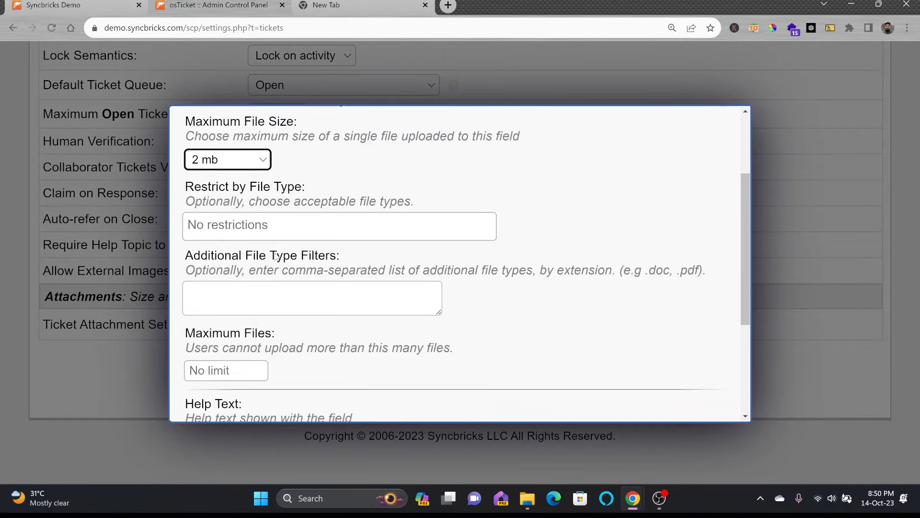
click(262, 224)
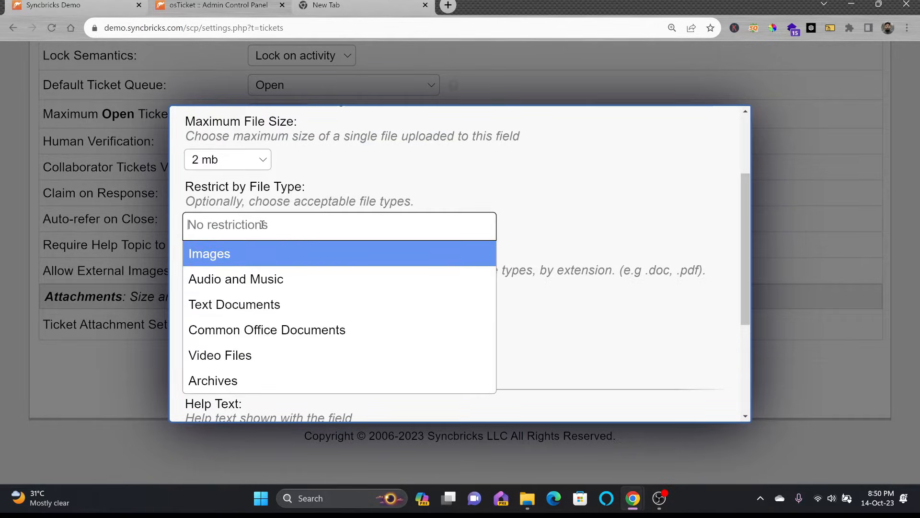
click(274, 278)
click(280, 235)
click(256, 377)
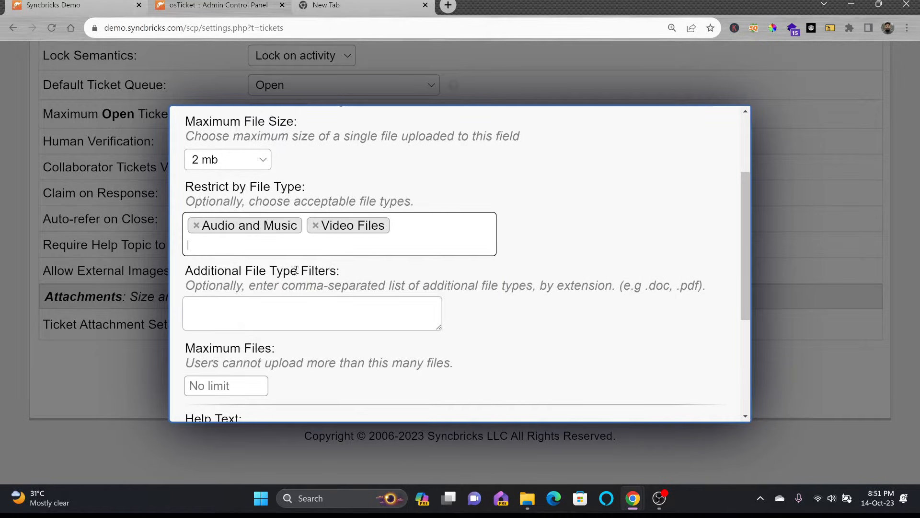
click(350, 245)
click(262, 397)
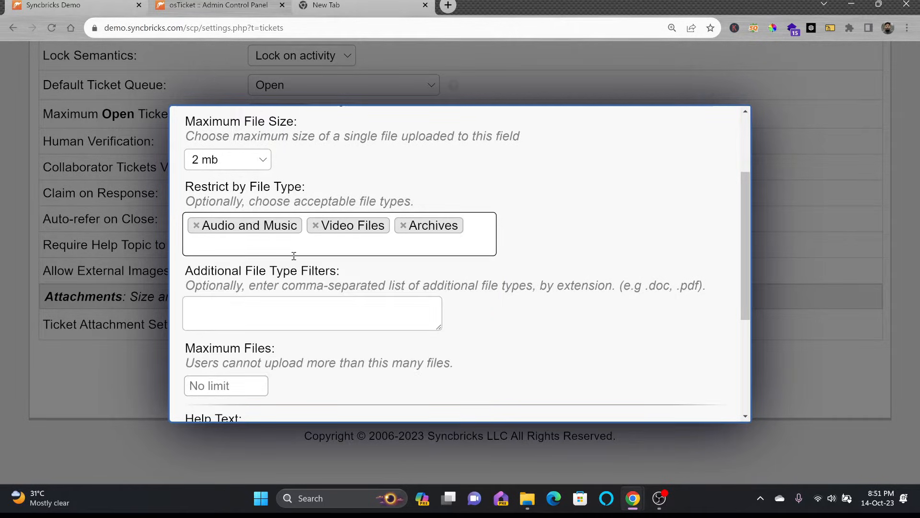
Step: Add .pdf,.png as extra file type filters and save the attachment settings
click(275, 314)
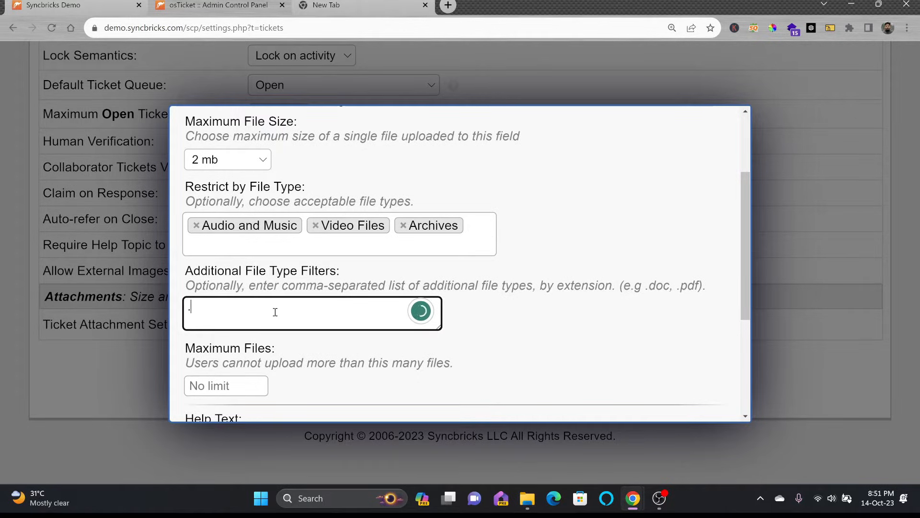
text(.pdf, /png)
key(BackSpace)
key(BackSpace)
key(BackSpace)
key(BackSpace)
key(BackSpace)
text(.png)
scroll(275, 312, down, 2)
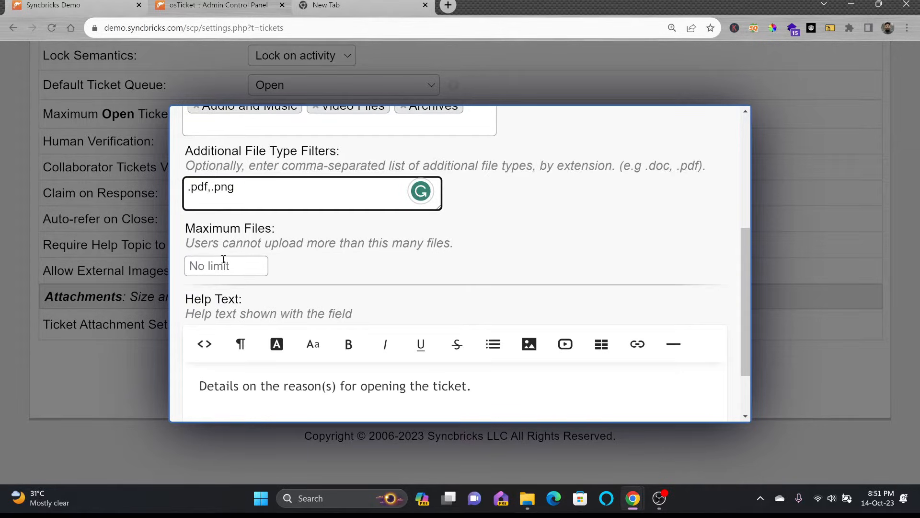
scroll(225, 260, down, 2)
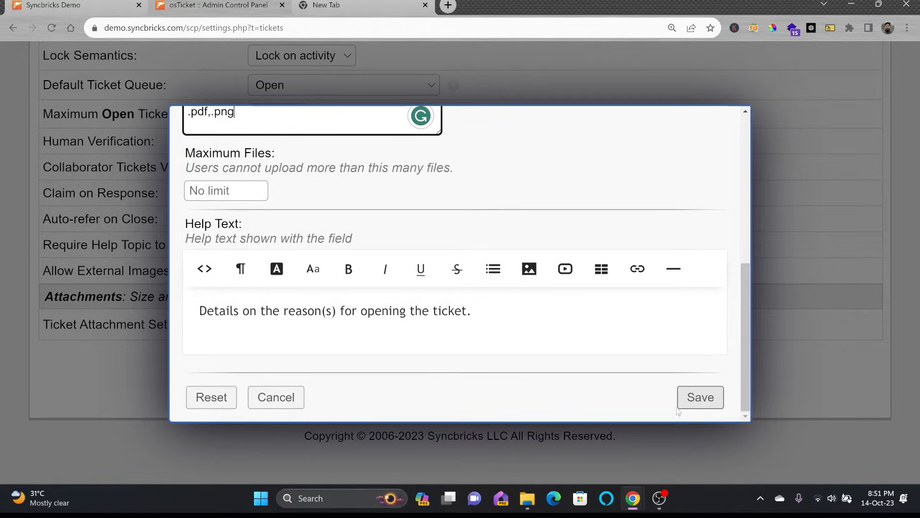
click(694, 404)
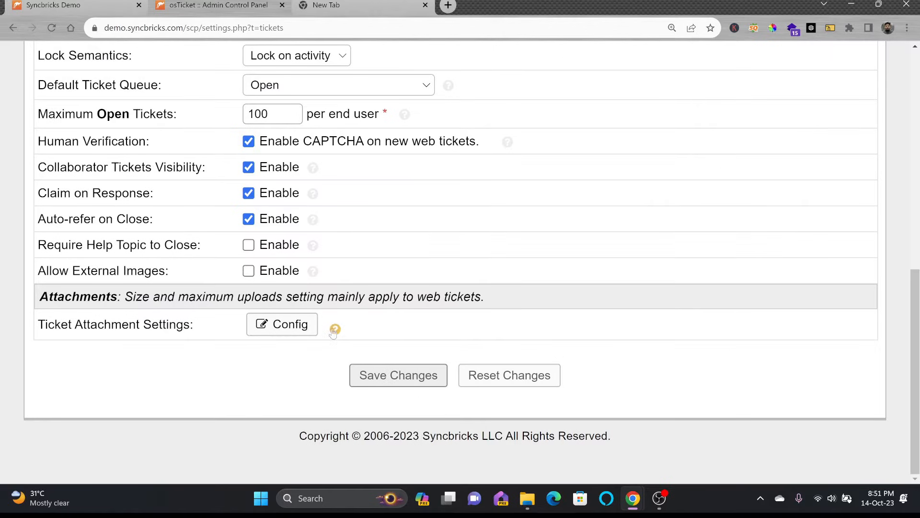
Step: Send new-ticket autoresponses to the Ticket Owner and overlimit notices to the submitter, then save
scroll(331, 307, up, 5)
scroll(331, 296, up, 3)
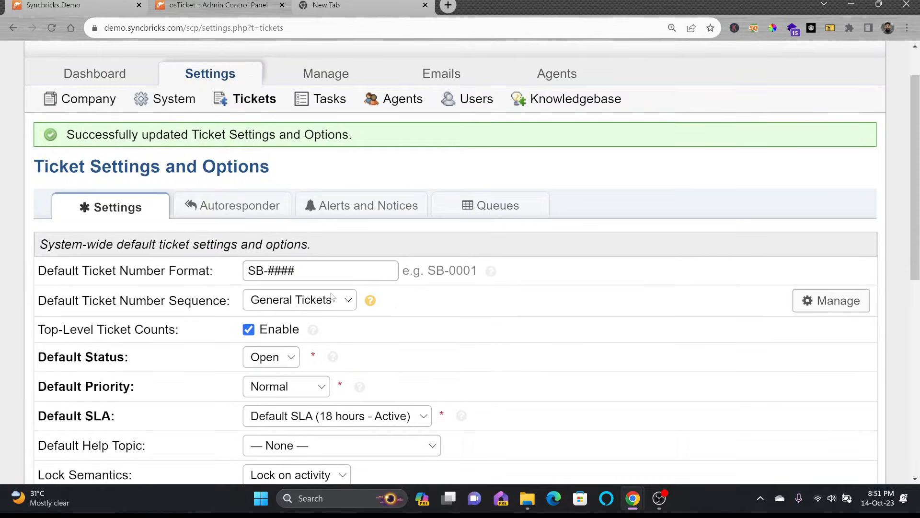
click(213, 211)
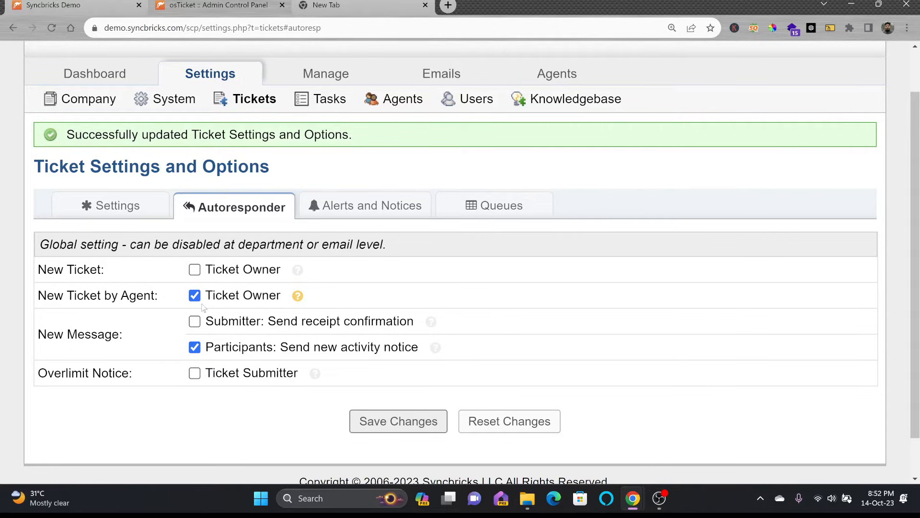
click(194, 269)
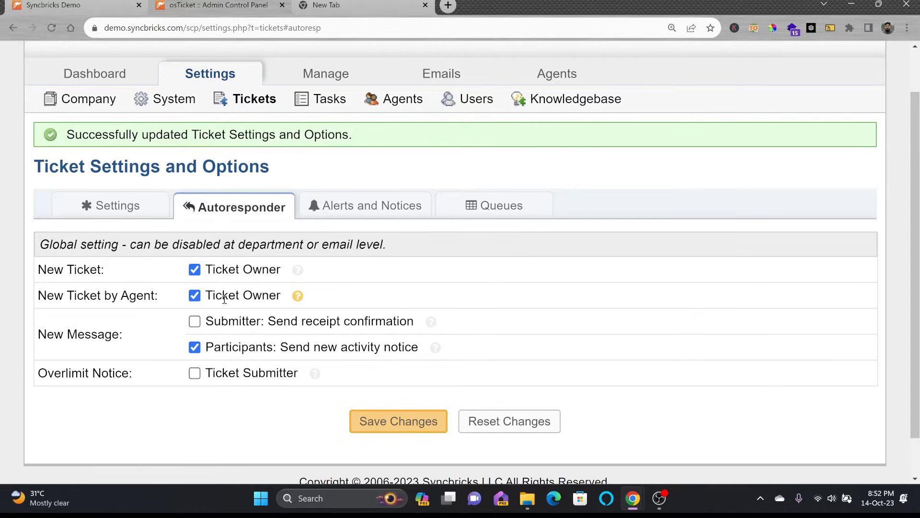
mouse_move(297, 297)
click(196, 375)
click(371, 420)
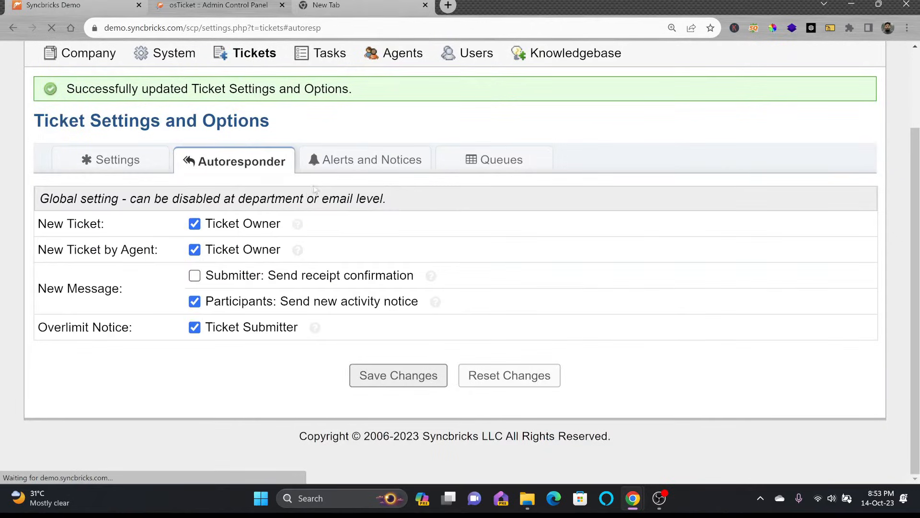
Step: Send new-ticket alerts only to Department Members, not Admin Email or Department Manager
click(334, 166)
scroll(91, 191, down, 1)
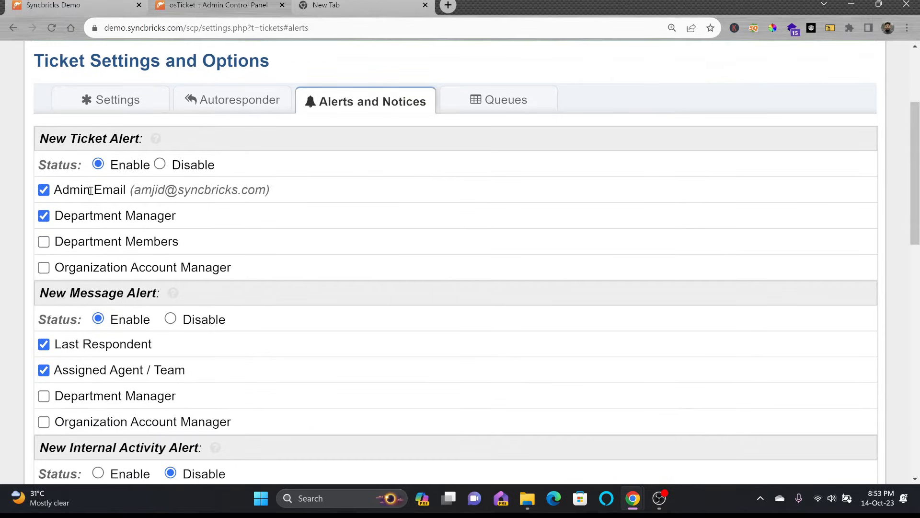
click(44, 189)
click(44, 216)
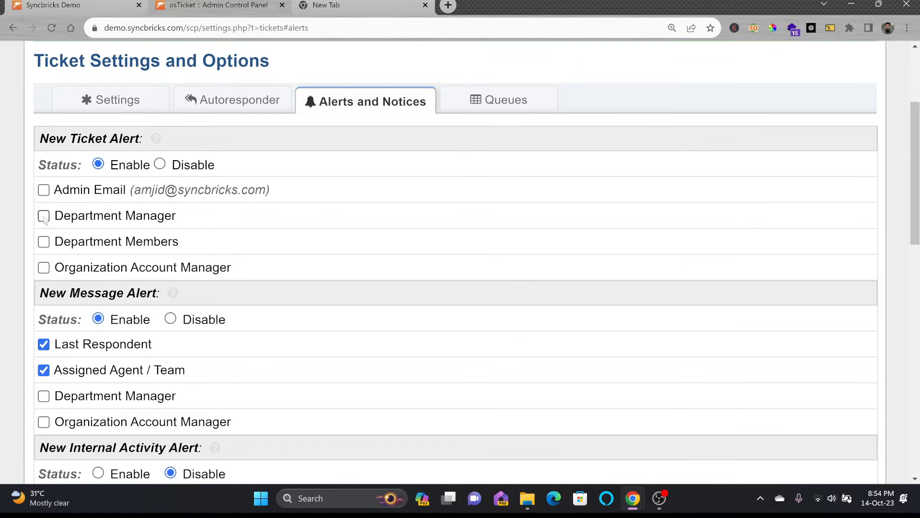
click(43, 242)
Step: Enable the Ticket Transfer Alert for the Assigned Agent / Team, dropping the Department Manager
scroll(102, 368, down, 2)
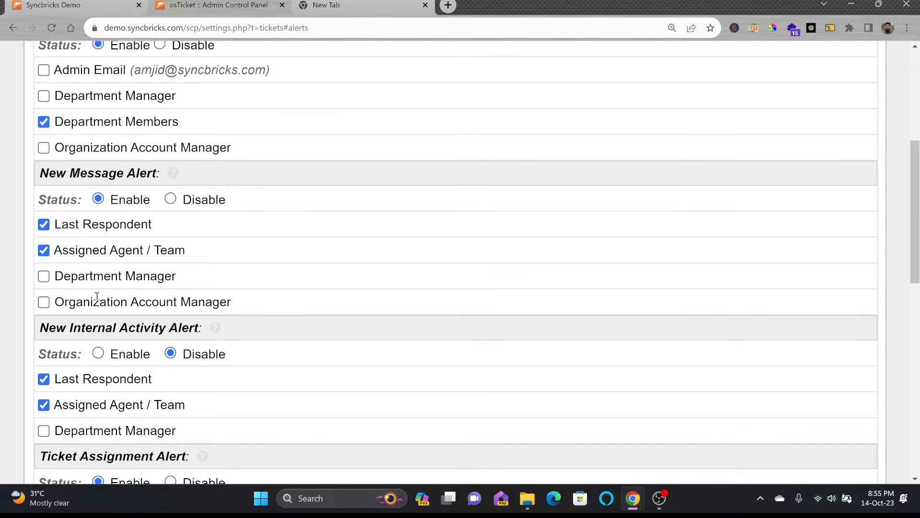
scroll(94, 297, down, 5)
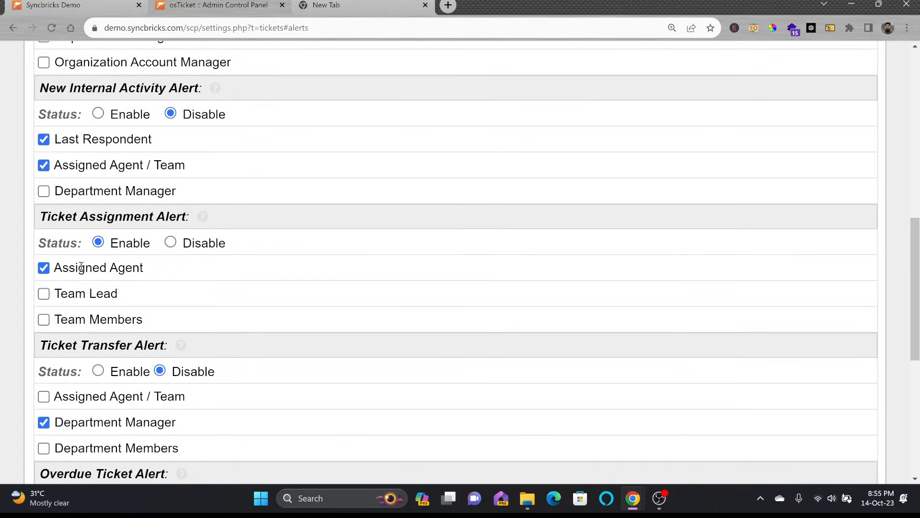
drag(89, 272, 159, 272)
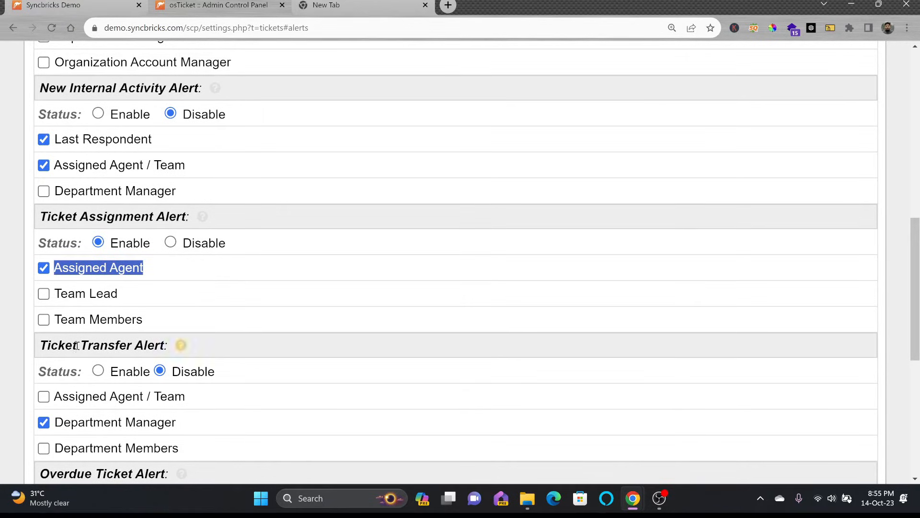
scroll(105, 259, down, 2)
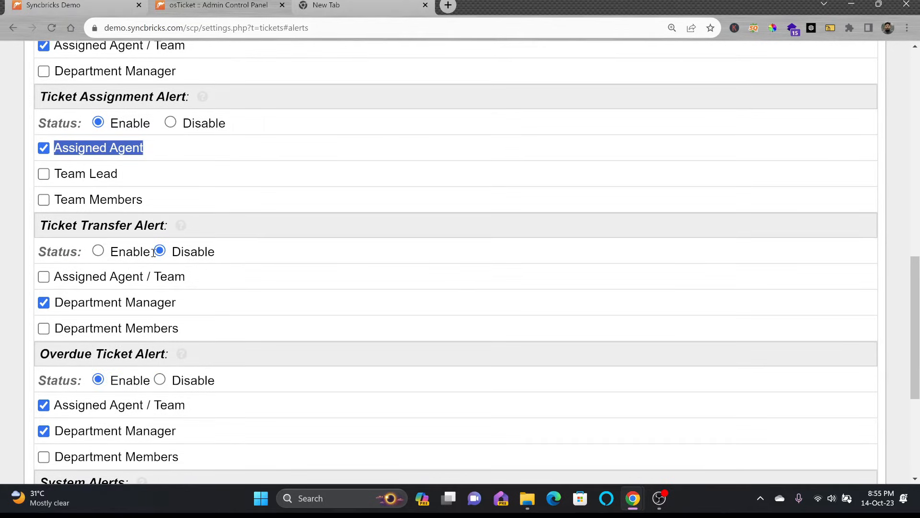
click(98, 250)
click(44, 277)
click(44, 302)
Step: Review the System Alerts section and save the alert settings
scroll(82, 279, down, 2)
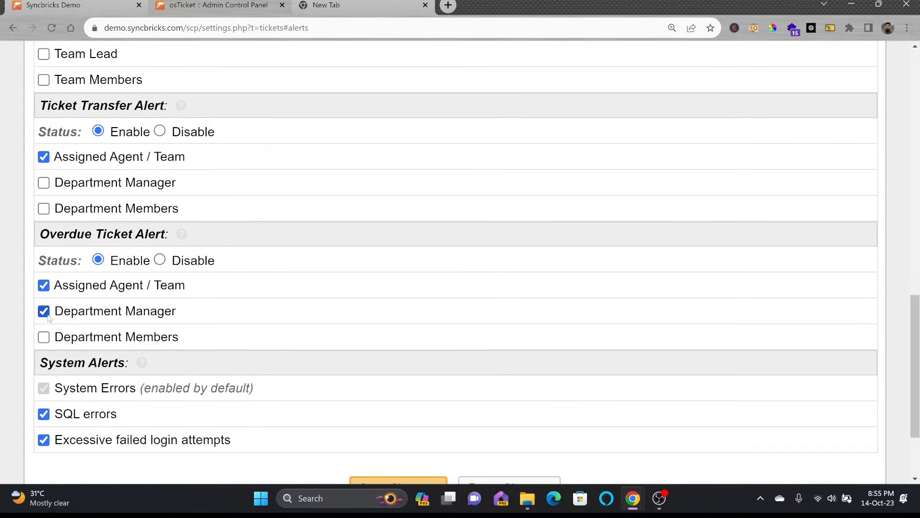
scroll(105, 219, up, 5)
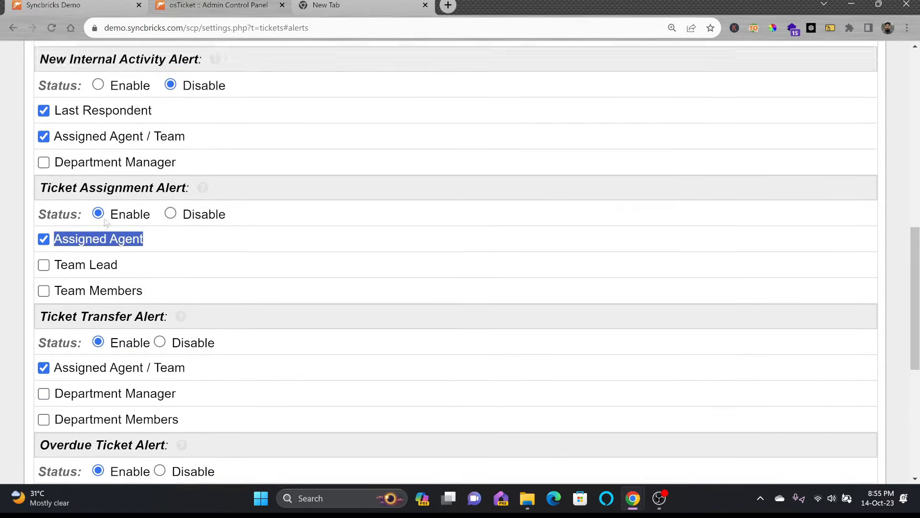
scroll(105, 218, up, 5)
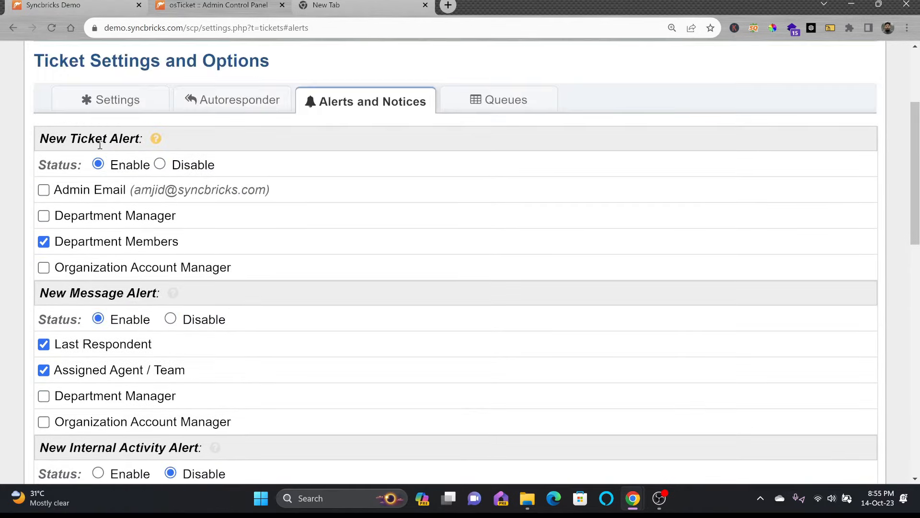
scroll(82, 226, down, 10)
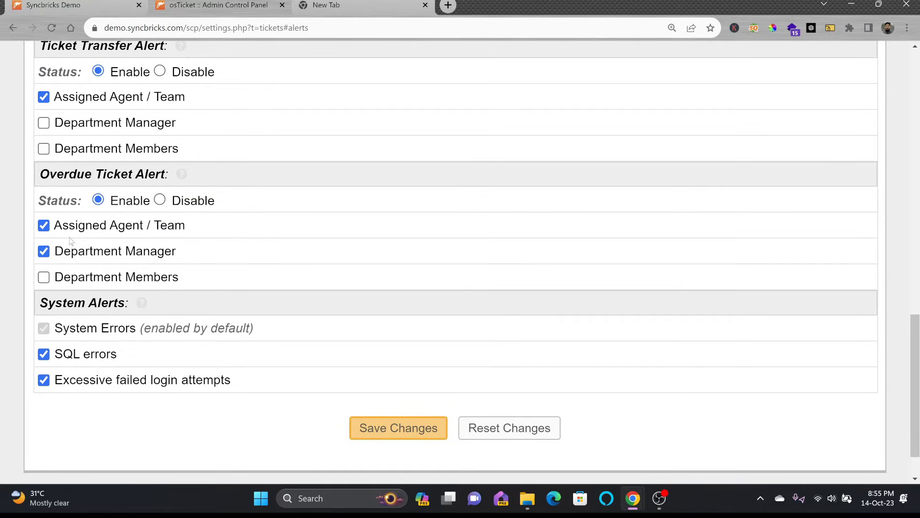
drag(39, 303, 127, 298)
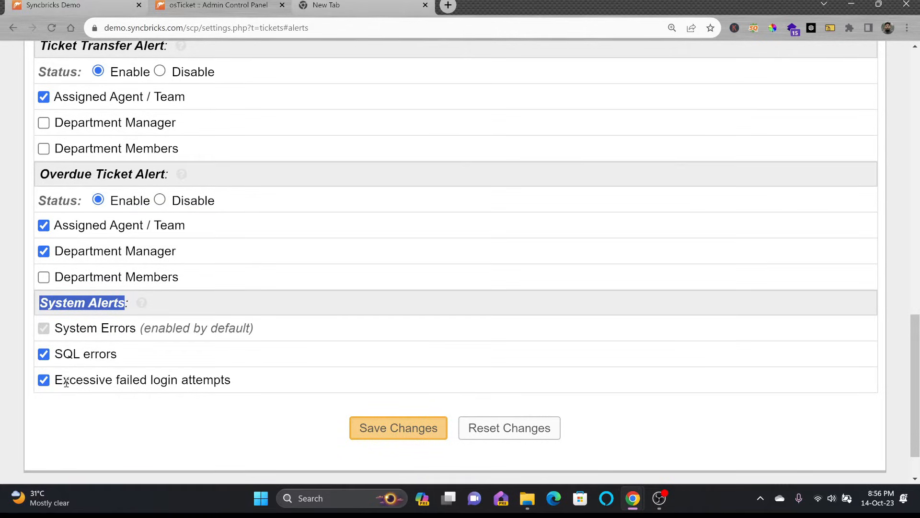
scroll(187, 357, down, 2)
scroll(249, 300, up, 1)
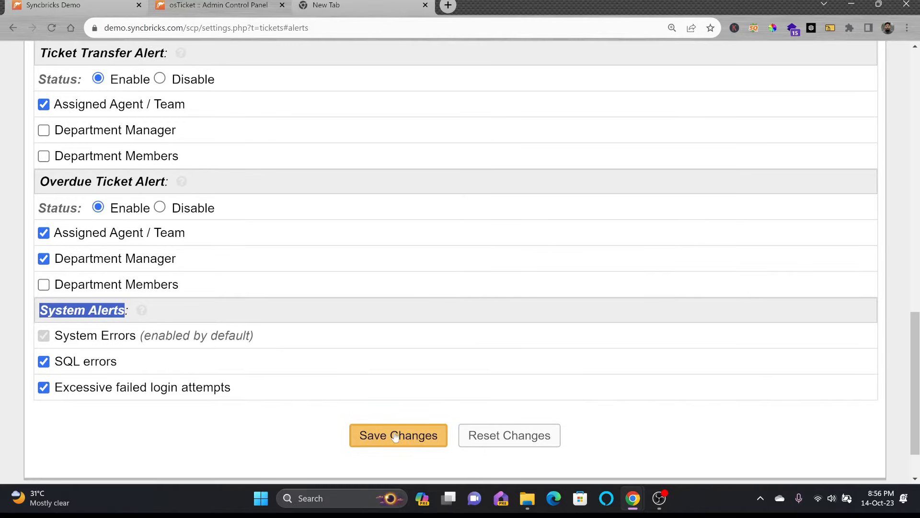
click(395, 436)
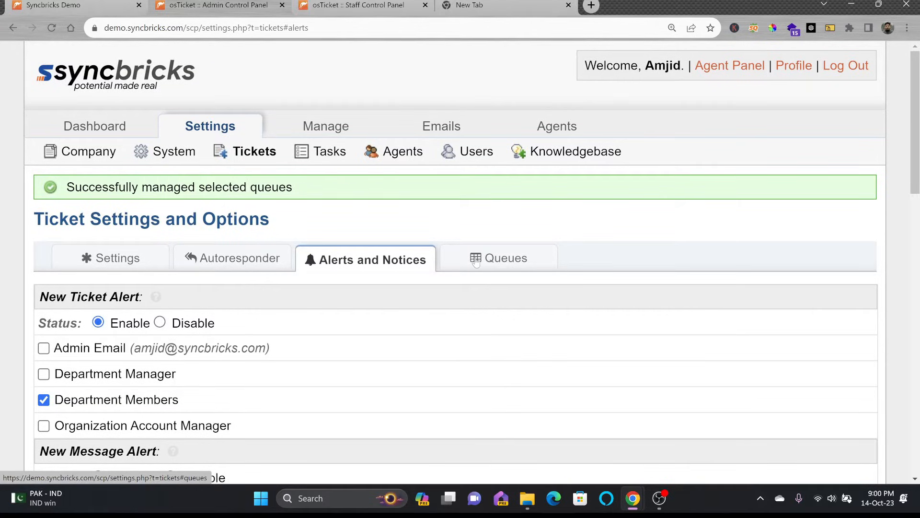
Step: Show the Queues list, then check the Open, My Tickets and Closed queue menus in the Staff Control Panel
click(476, 262)
scroll(173, 312, down, 2)
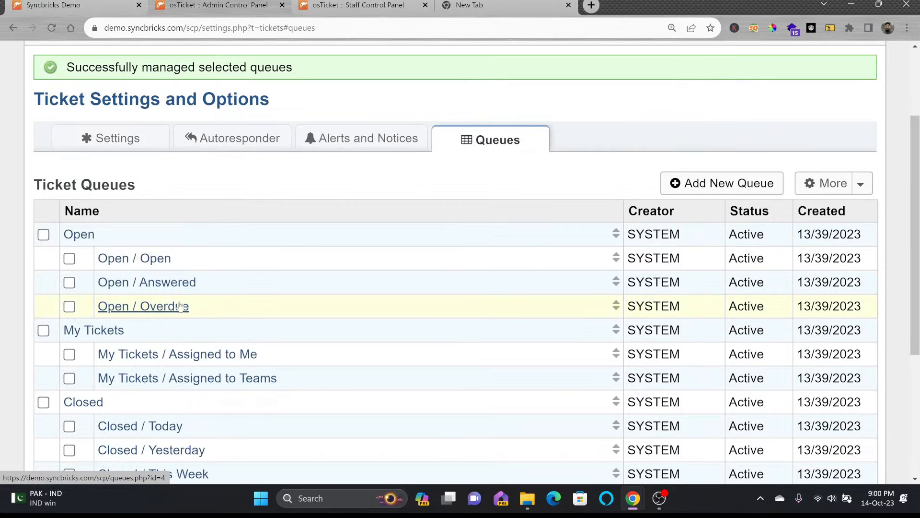
click(327, 6)
click(280, 29)
key(Return)
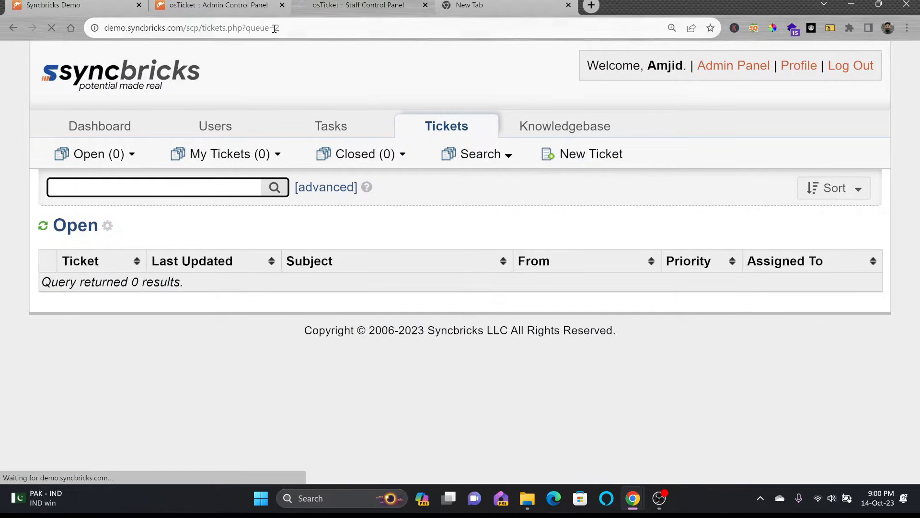
mouse_move(93, 155)
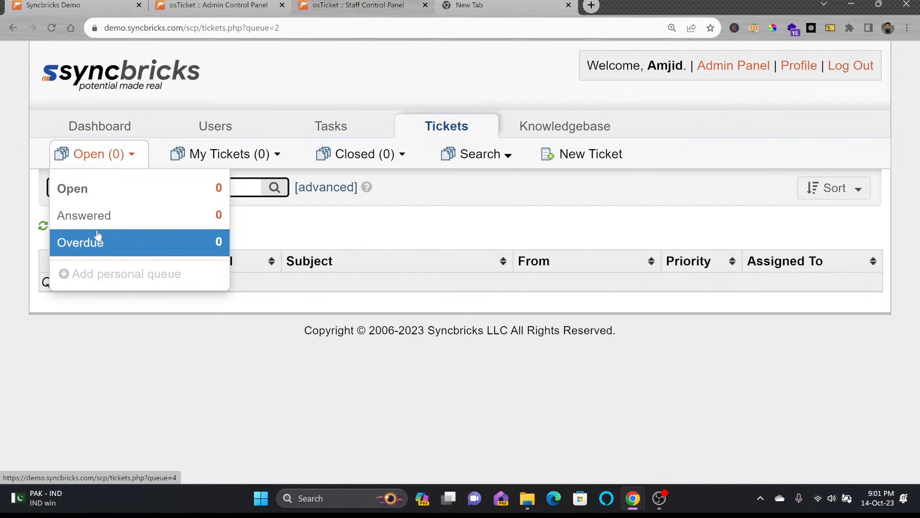
mouse_move(206, 155)
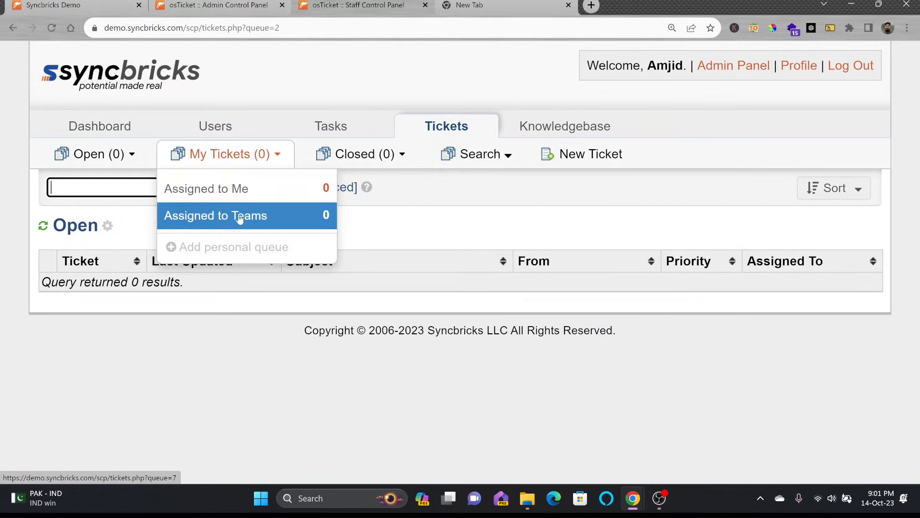
mouse_move(357, 154)
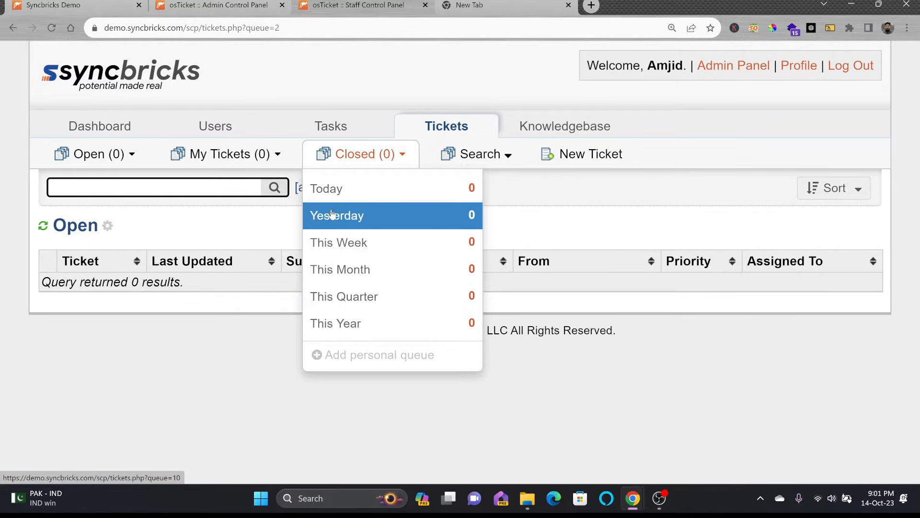
mouse_move(105, 156)
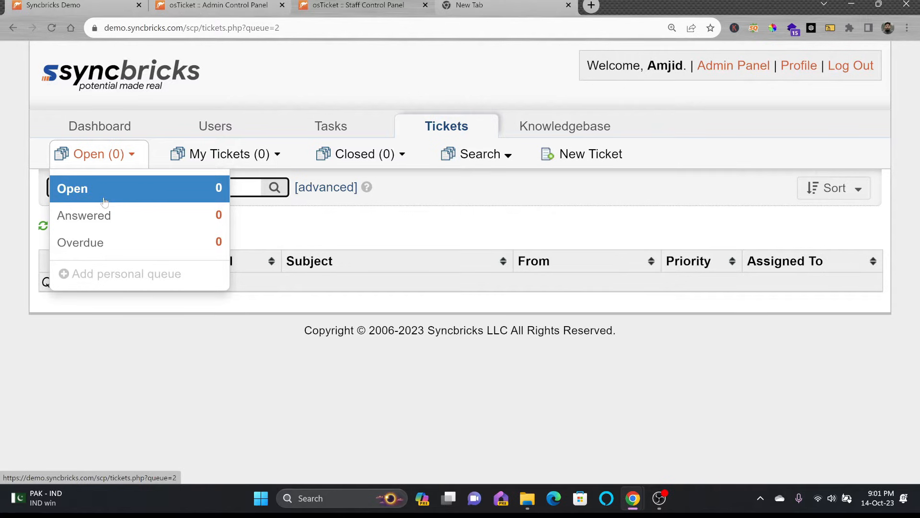
click(214, 6)
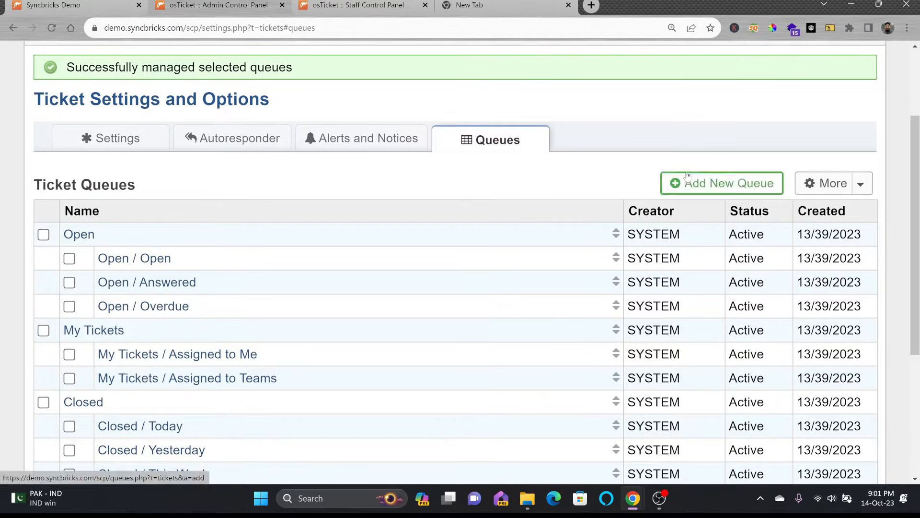
Step: Start a new queue named 'Open Ticket Current Month' with parent queue Open
click(710, 182)
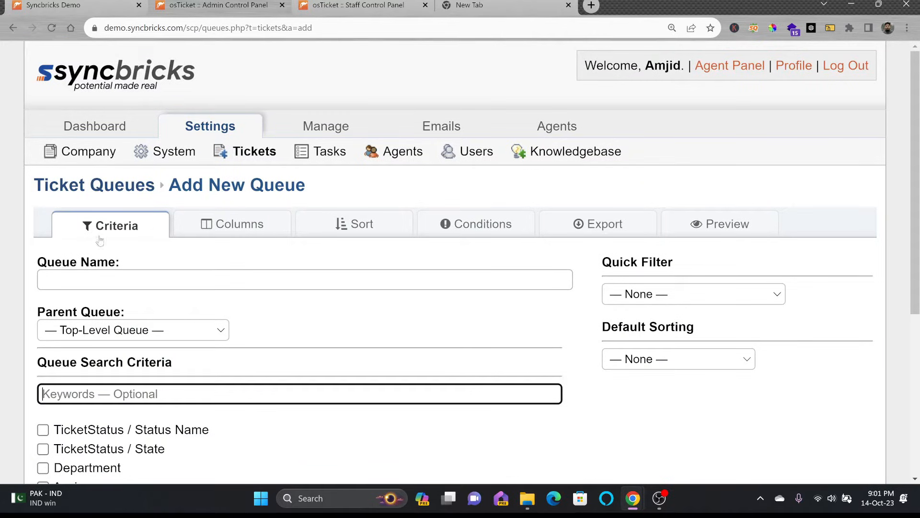
click(132, 283)
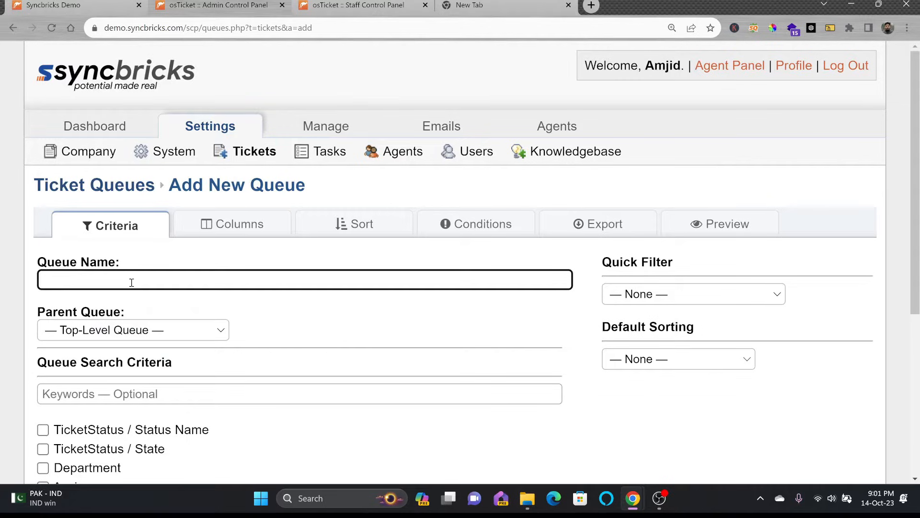
text(Open Ticket Current Month)
scroll(134, 298, down, 3)
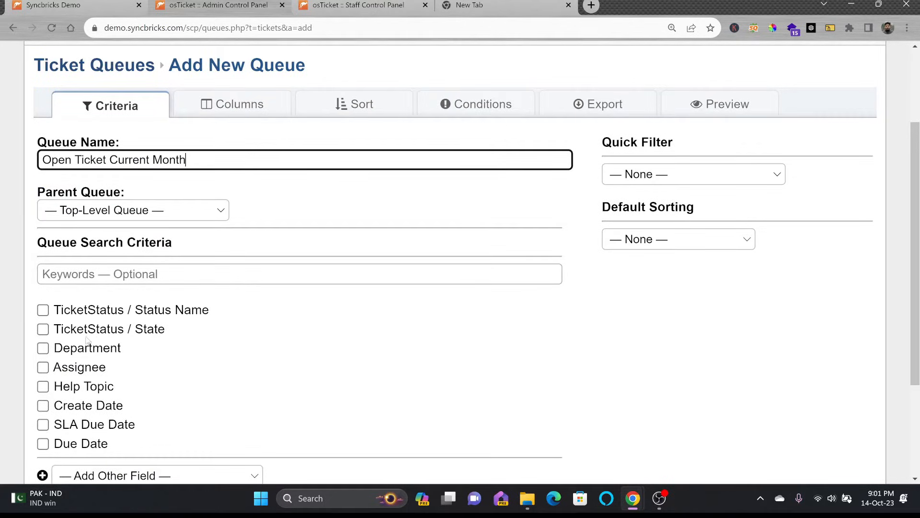
click(153, 211)
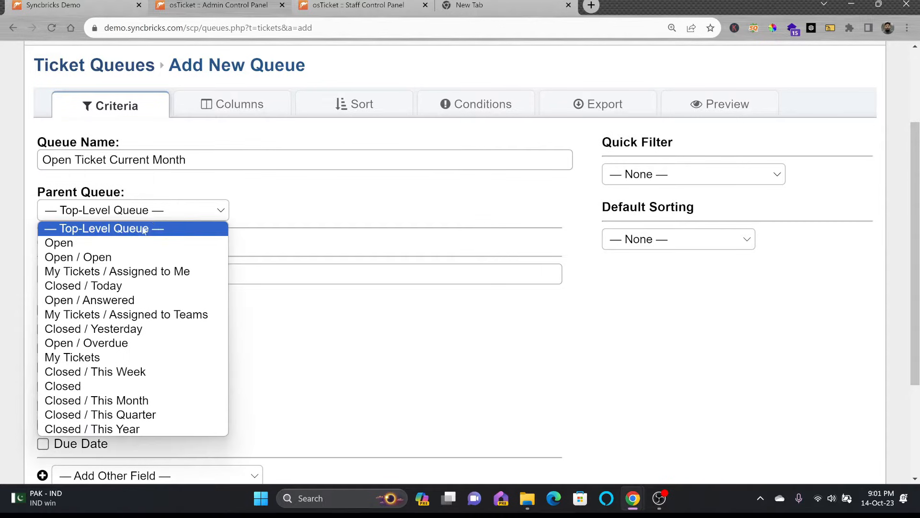
key(Down)
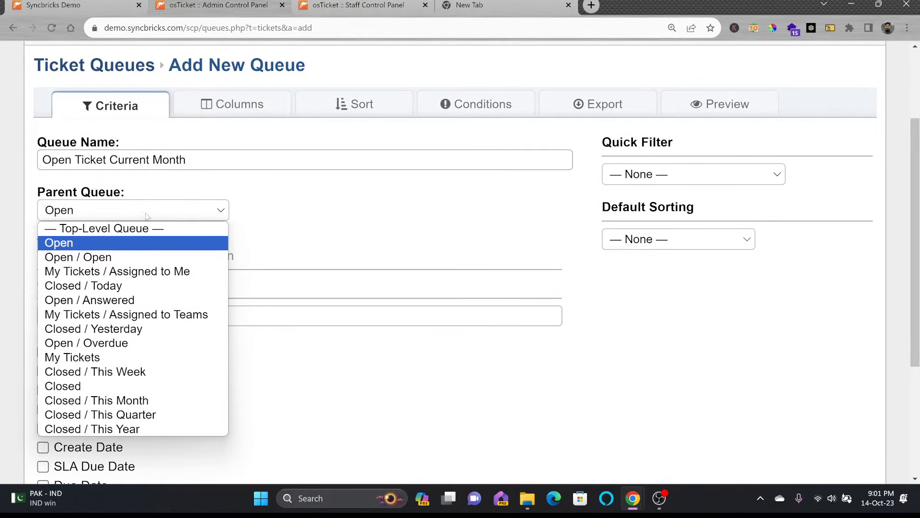
click(115, 243)
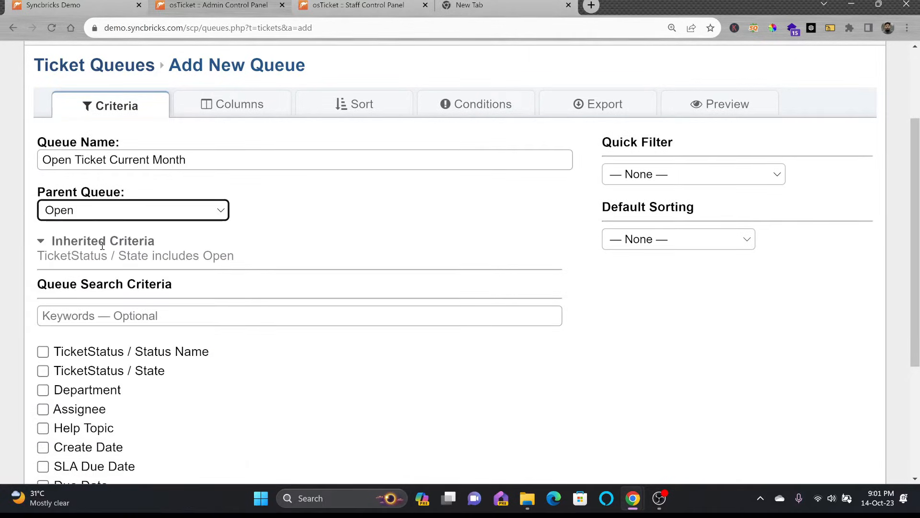
click(158, 216)
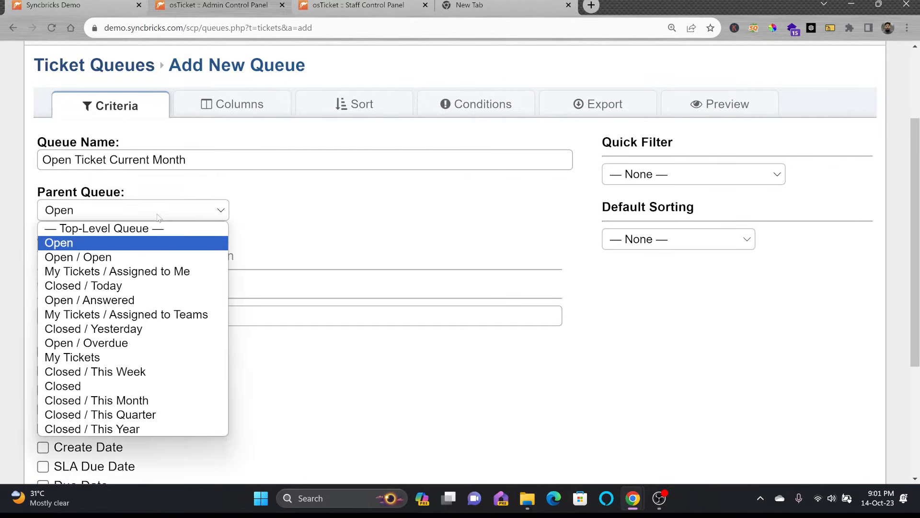
click(158, 217)
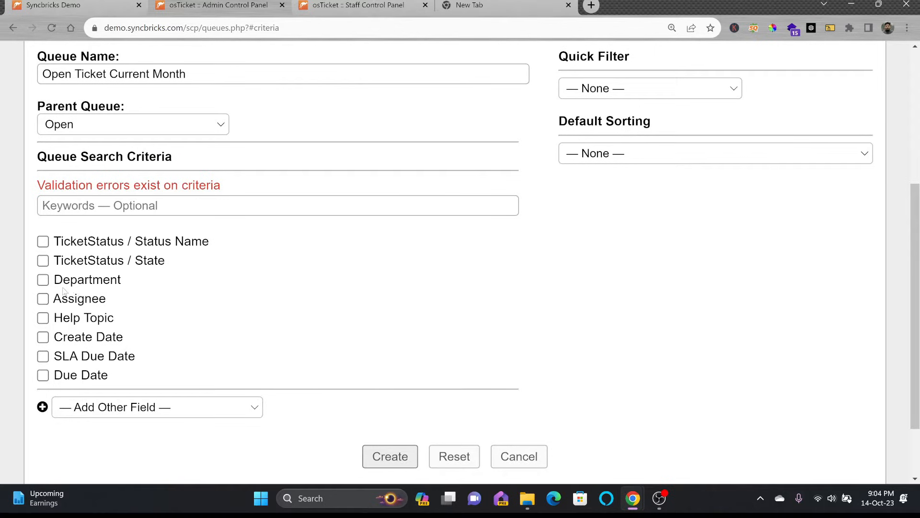
Step: Add a Create Date criterion of period This Month and create the queue
click(42, 337)
click(120, 357)
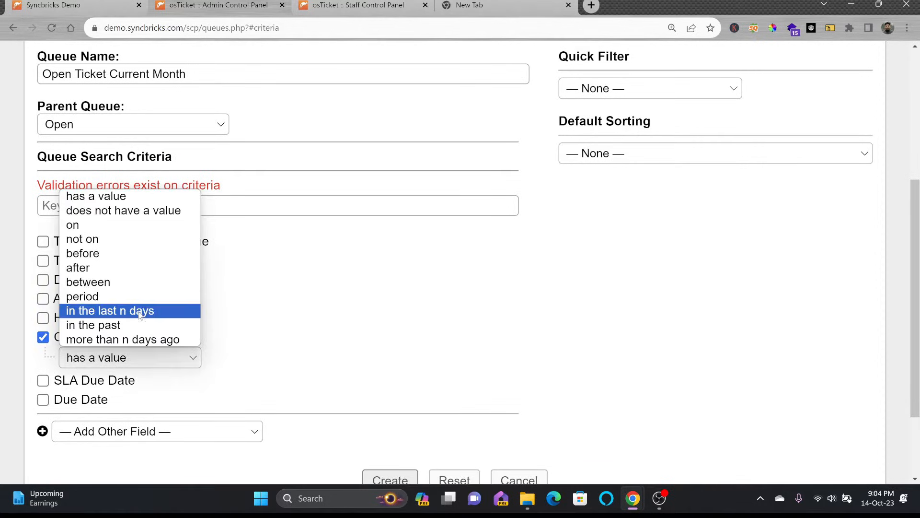
click(141, 297)
click(139, 381)
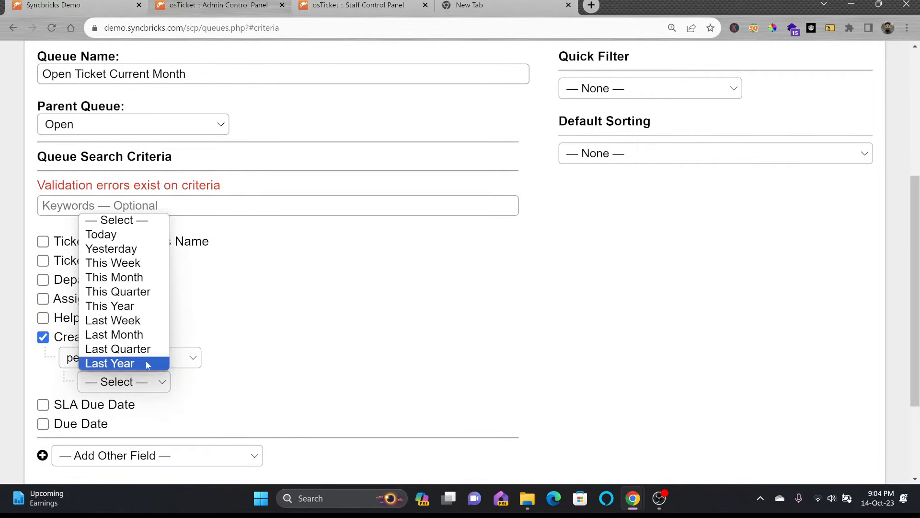
click(144, 283)
scroll(312, 374, down, 3)
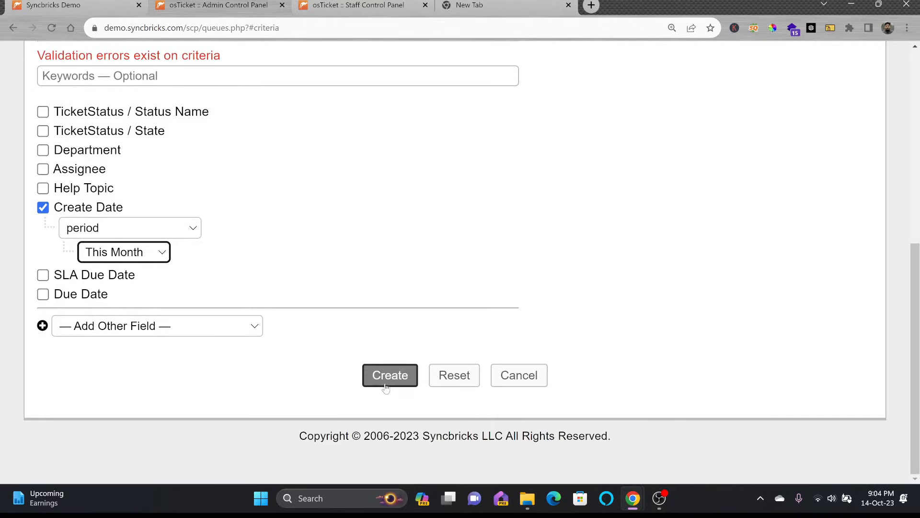
click(394, 384)
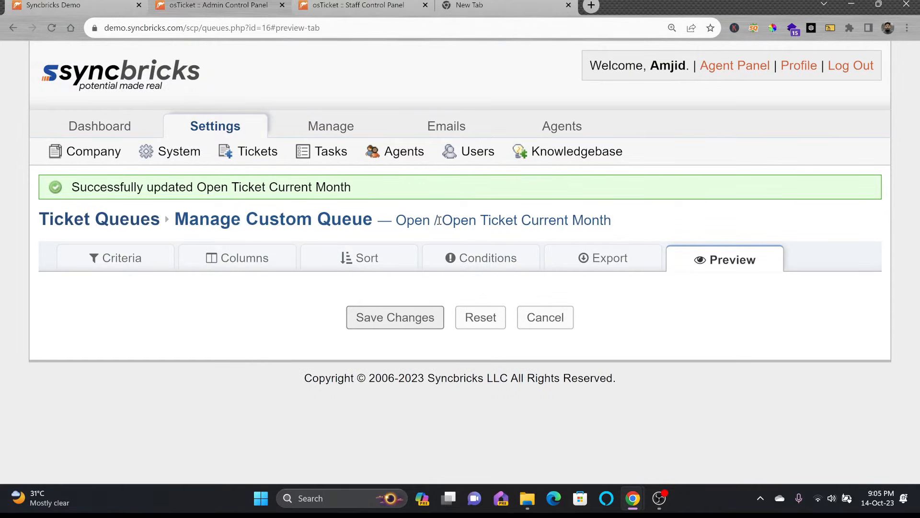
Step: Reload the staff tickets page and open the new Open Ticket Current Month queue under Open
drag(439, 220, 616, 224)
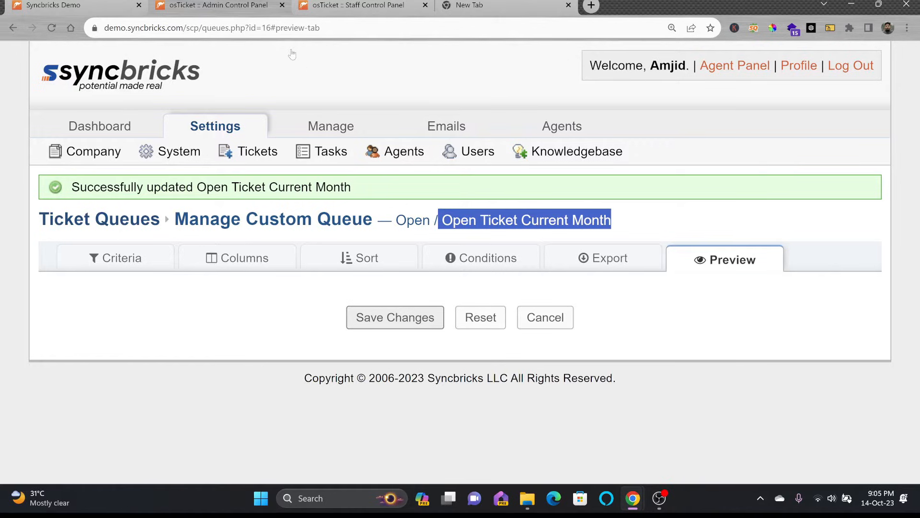
click(323, 11)
mouse_move(96, 202)
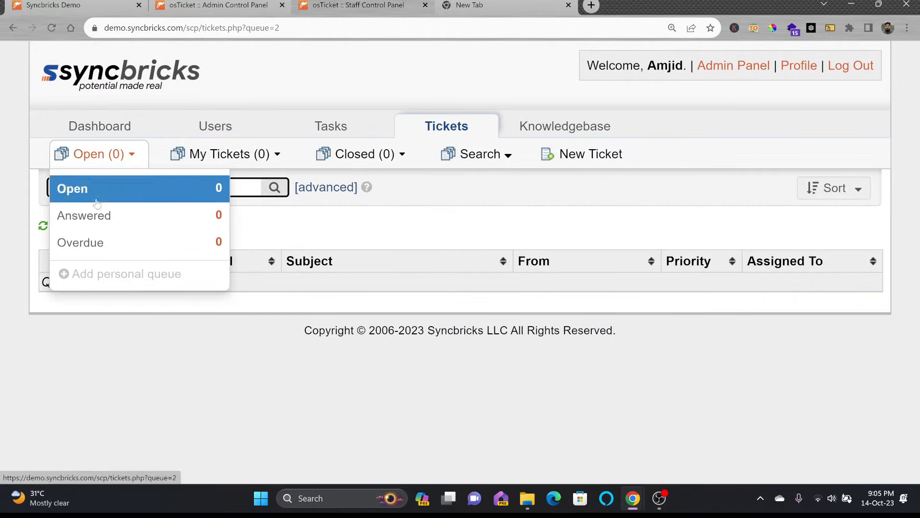
click(55, 29)
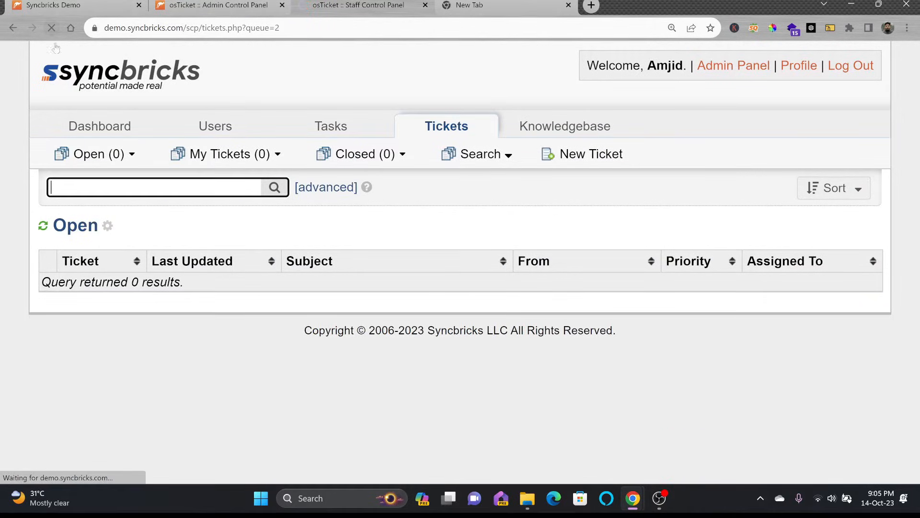
mouse_move(127, 154)
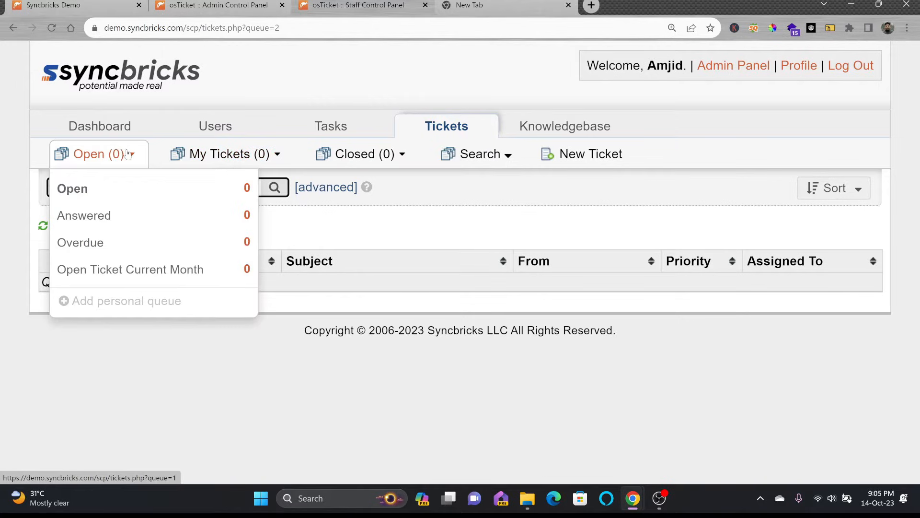
click(128, 264)
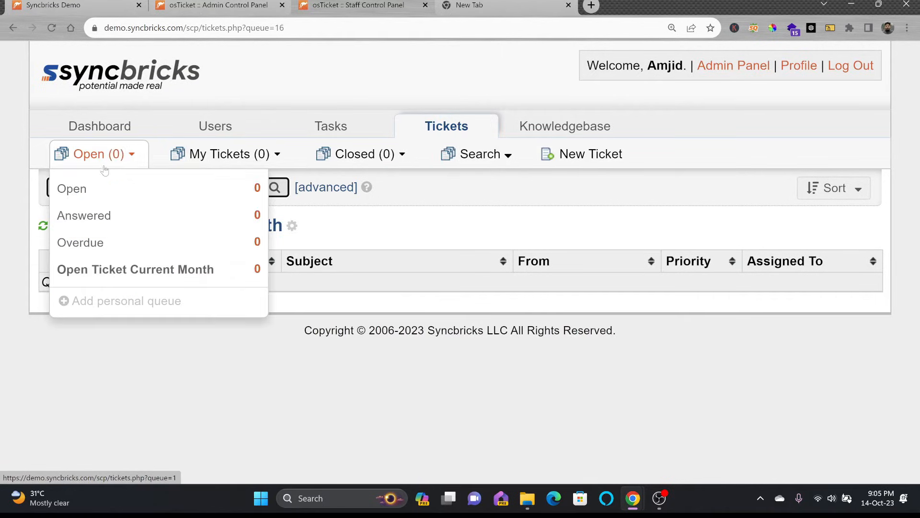
Step: Back in the Admin Panel ticket settings, find the new queue in the Queues list
click(206, 7)
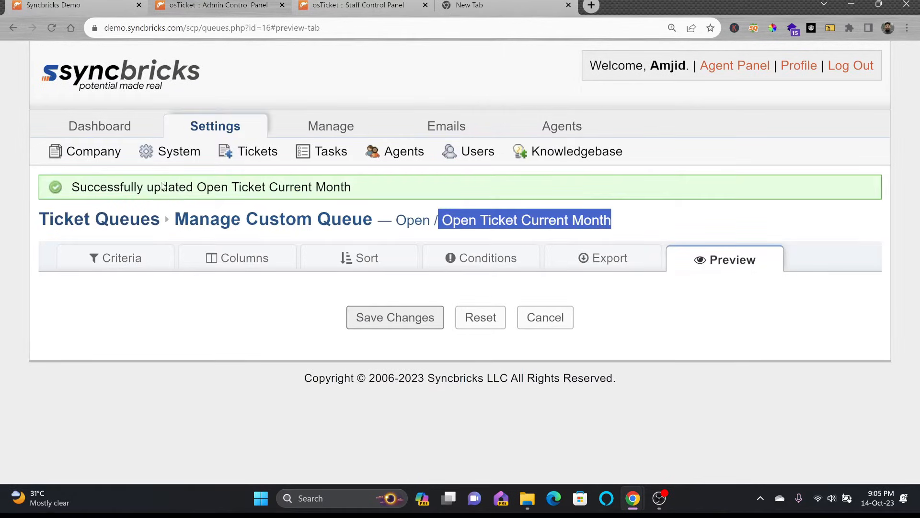
click(245, 160)
scroll(230, 292, down, 1)
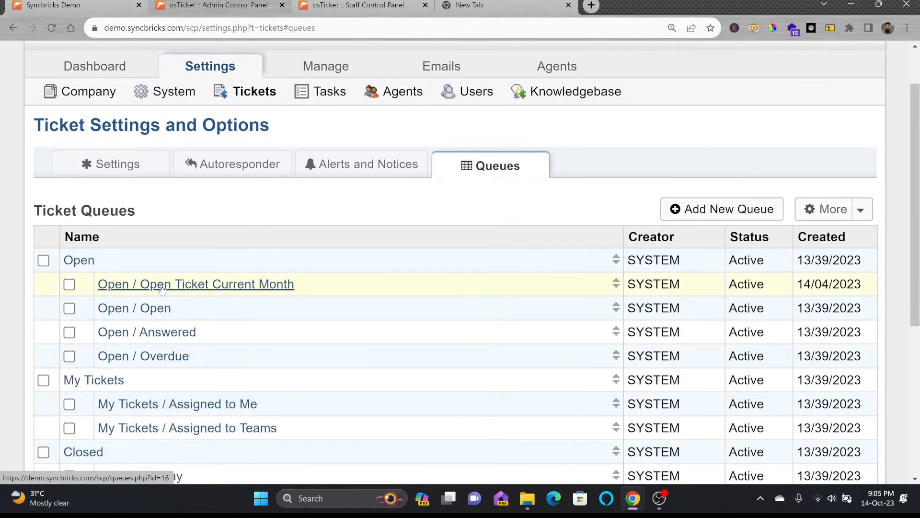
scroll(168, 292, down, 1)
scroll(176, 296, up, 1)
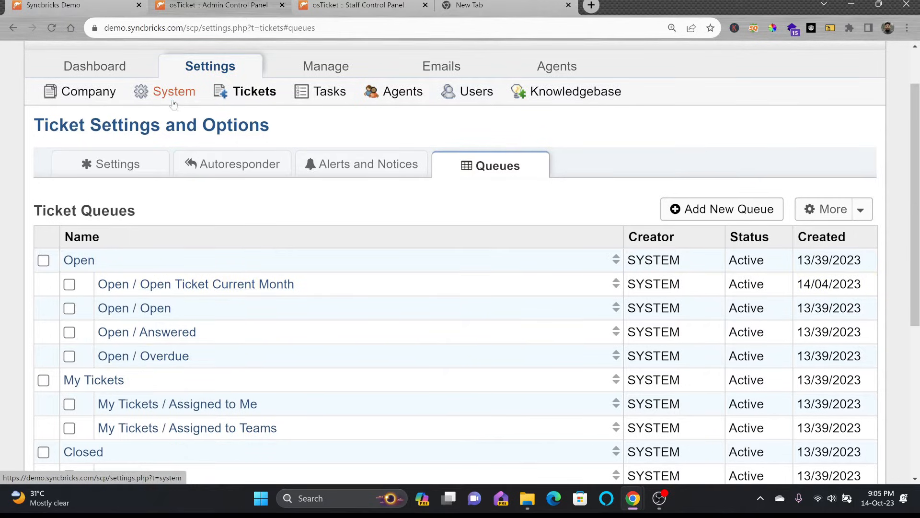
Step: On the customer portal form, enter summary 'Password not working' and details 'Can you please help to update my password'
click(314, 96)
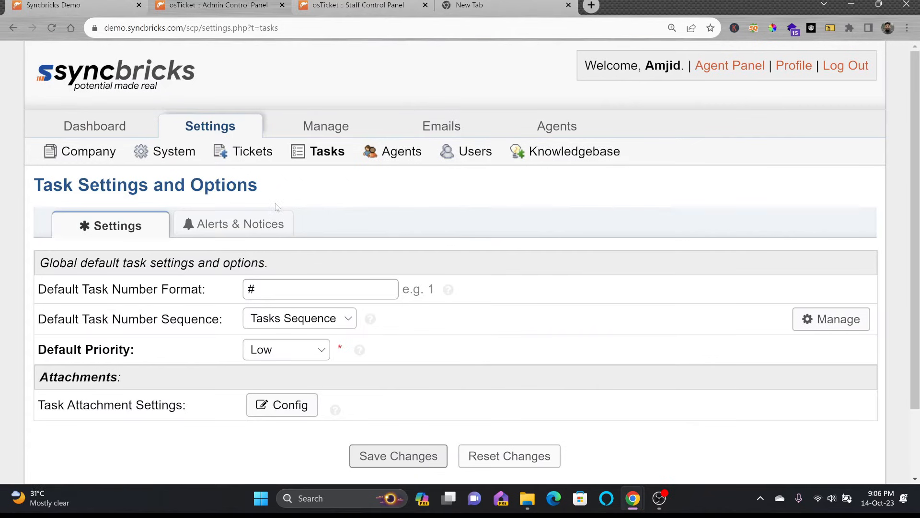
click(336, 6)
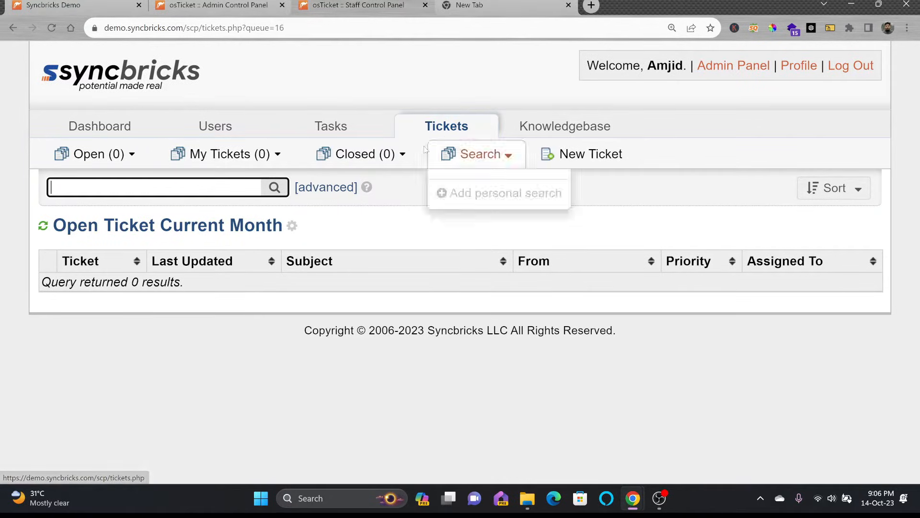
click(211, 6)
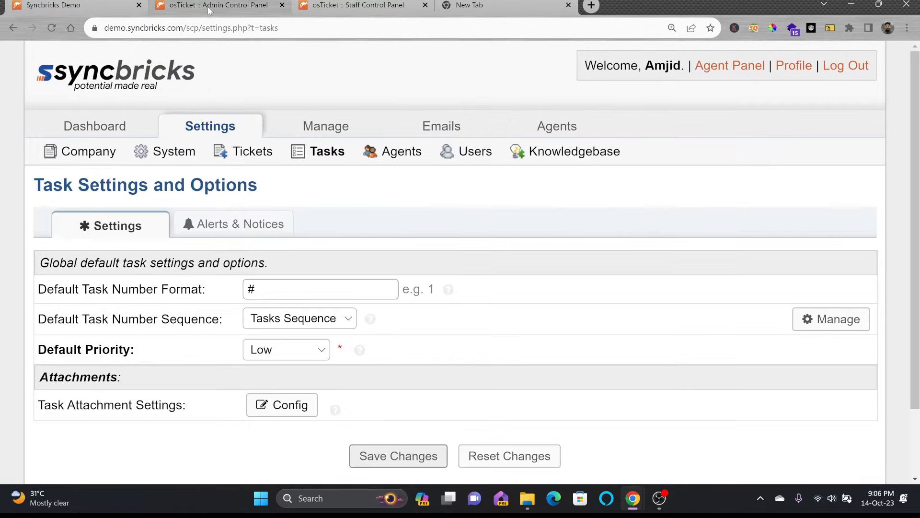
click(97, 7)
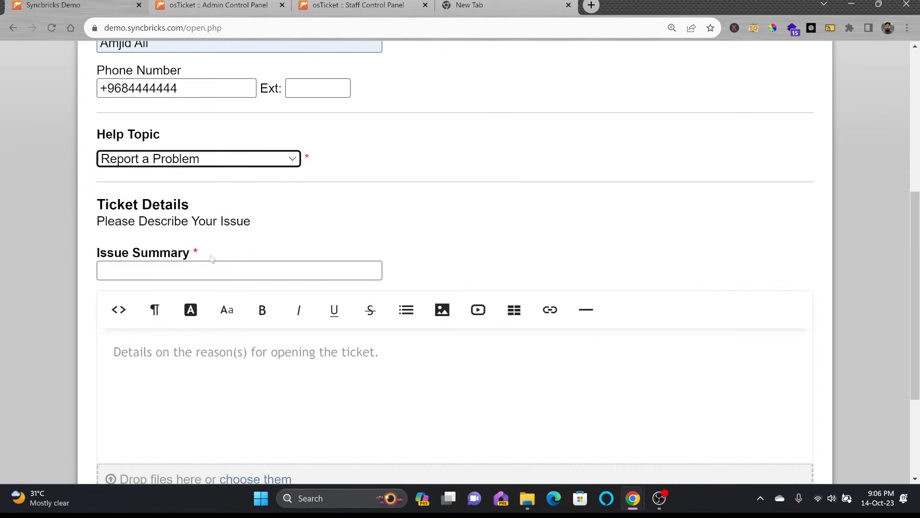
click(217, 269)
text(Password not working)
key(Tab)
text(Can you pl)
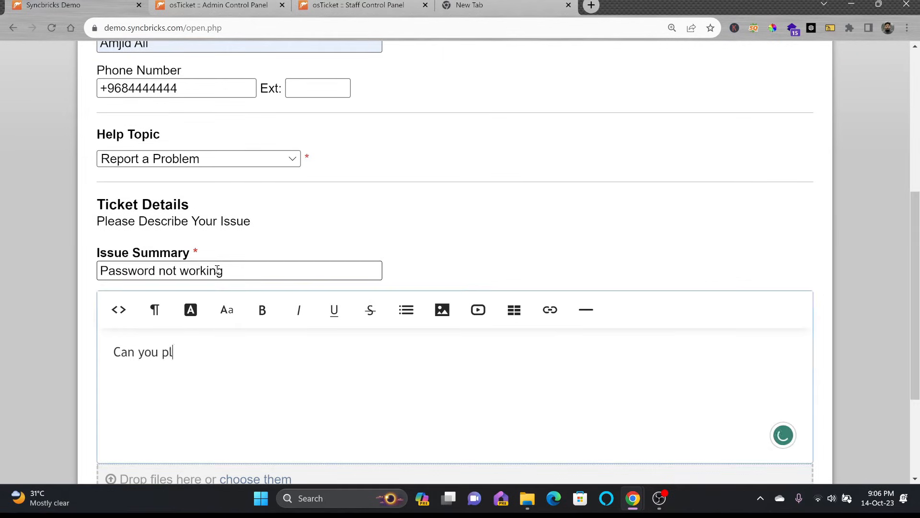
text(ease help to update )
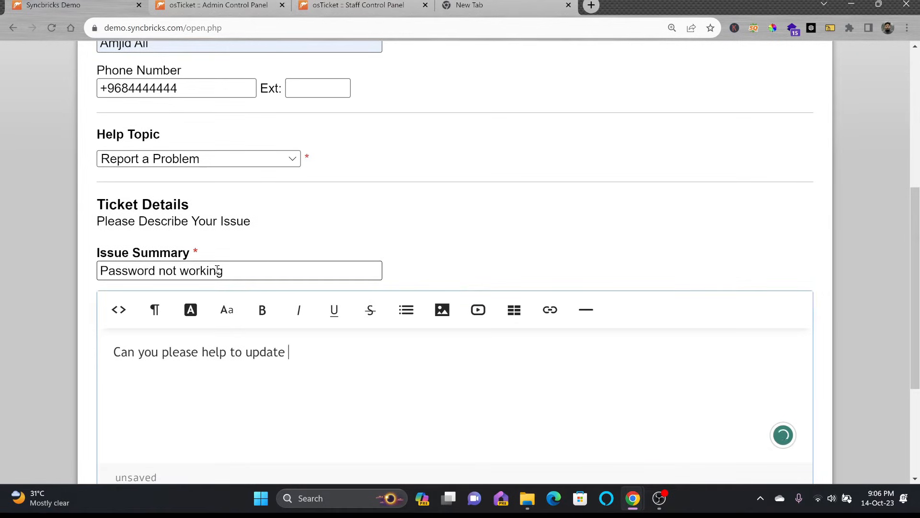
text(my password)
Step: Fill in the CAPTCHA code and submit the new ticket
scroll(217, 270, down, 4)
click(416, 398)
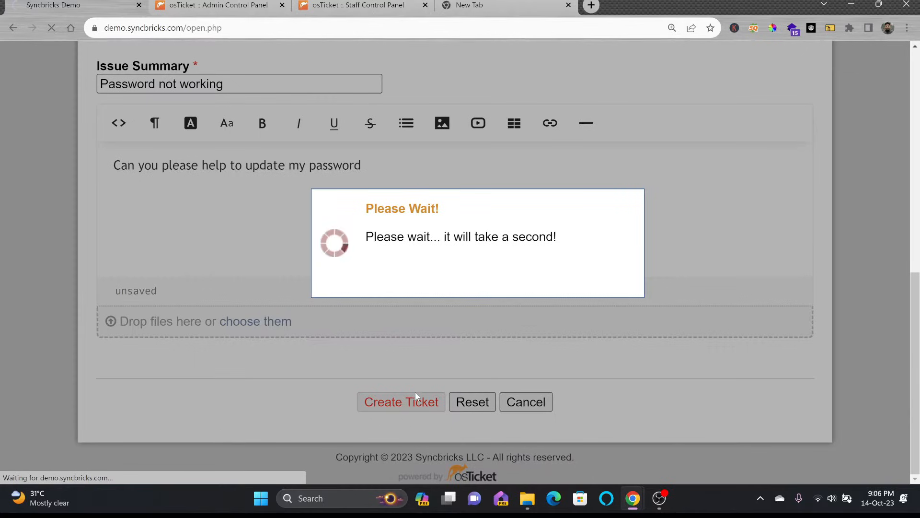
click(612, 375)
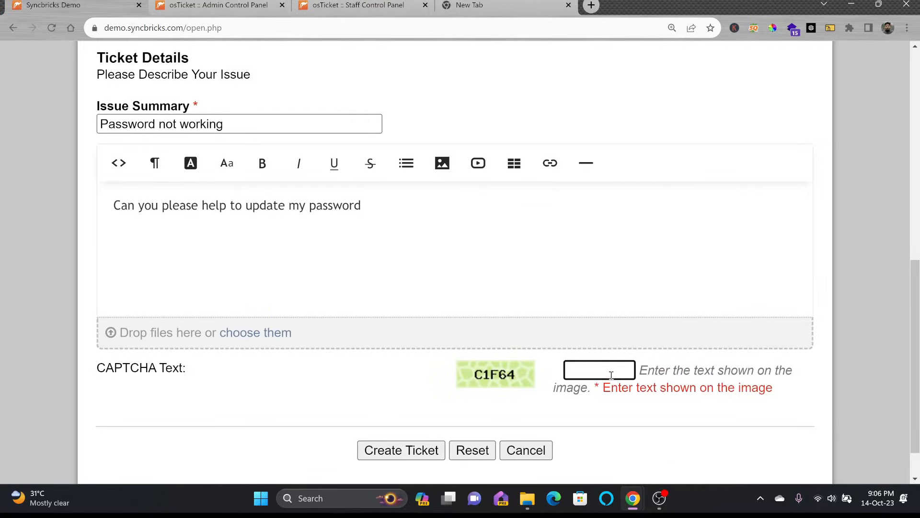
text(C1F64)
click(415, 450)
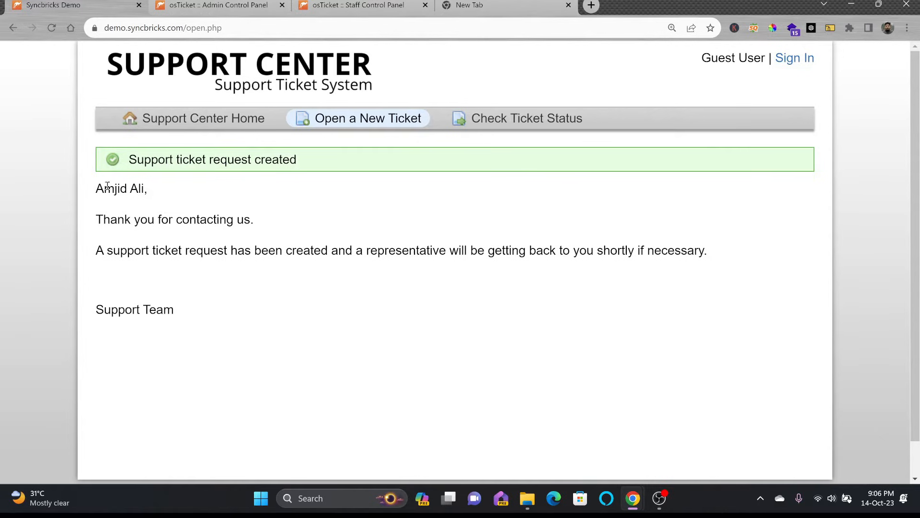
click(358, 5)
Step: Reload the queue, open ticket SB-0001 and start a new task from its Tasks section
click(52, 28)
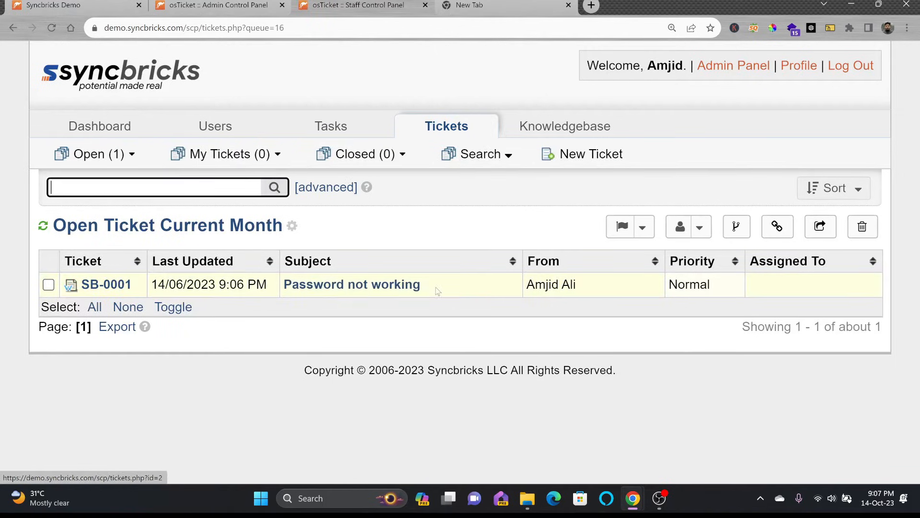
mouse_move(107, 288)
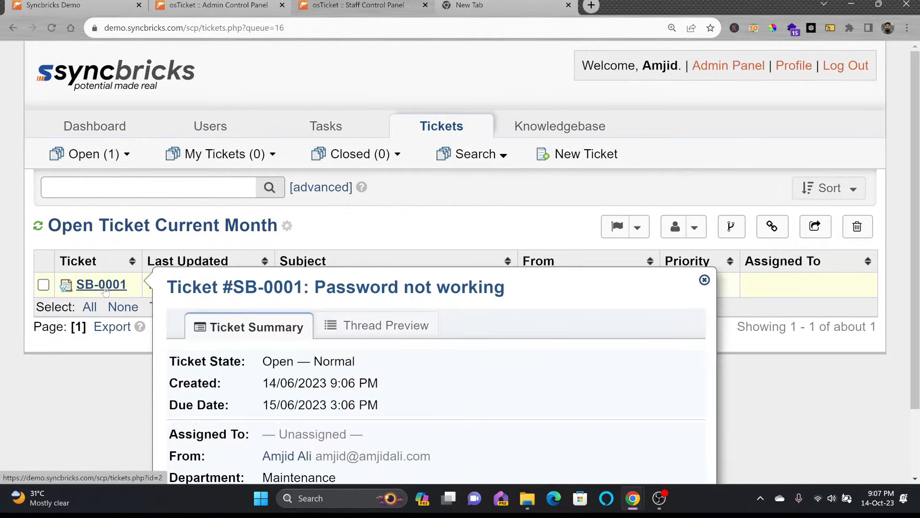
click(107, 290)
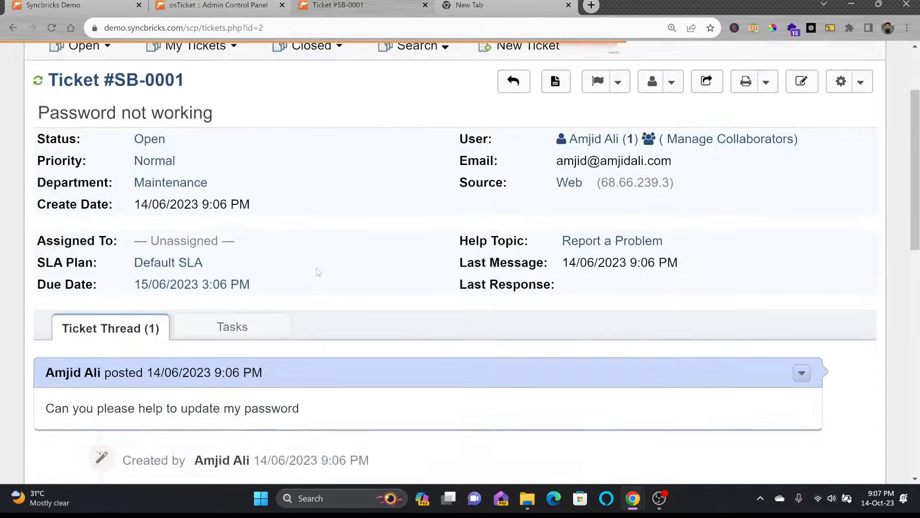
scroll(342, 270, up, 5)
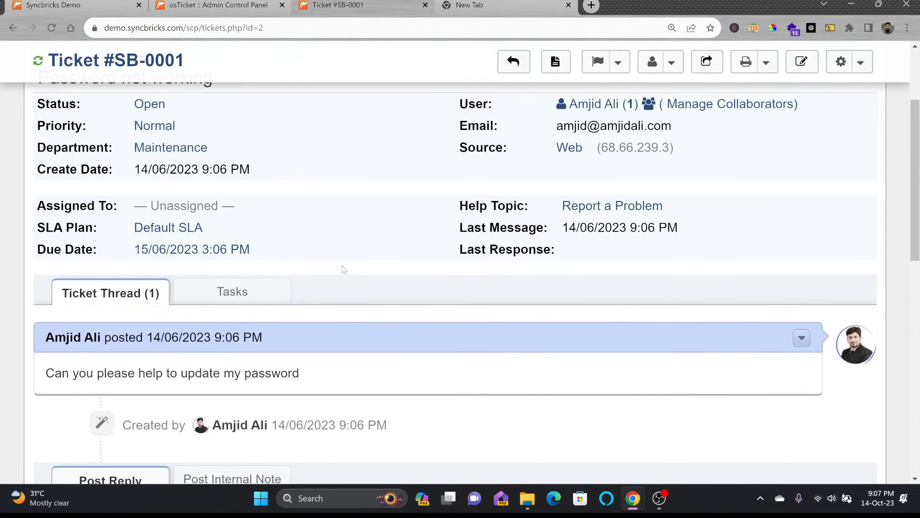
click(232, 293)
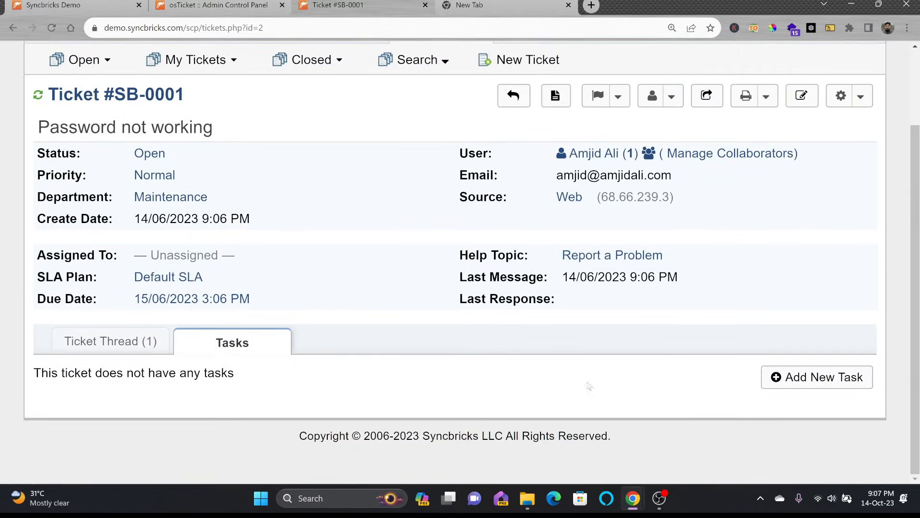
click(813, 379)
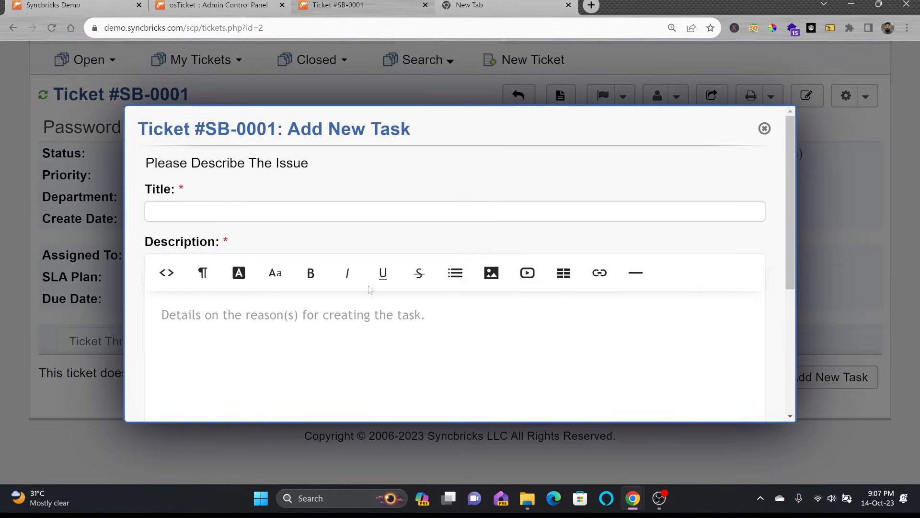
Step: Title the task 'Check the Password Issue' and describe checking with the user why he faces the problem
click(226, 213)
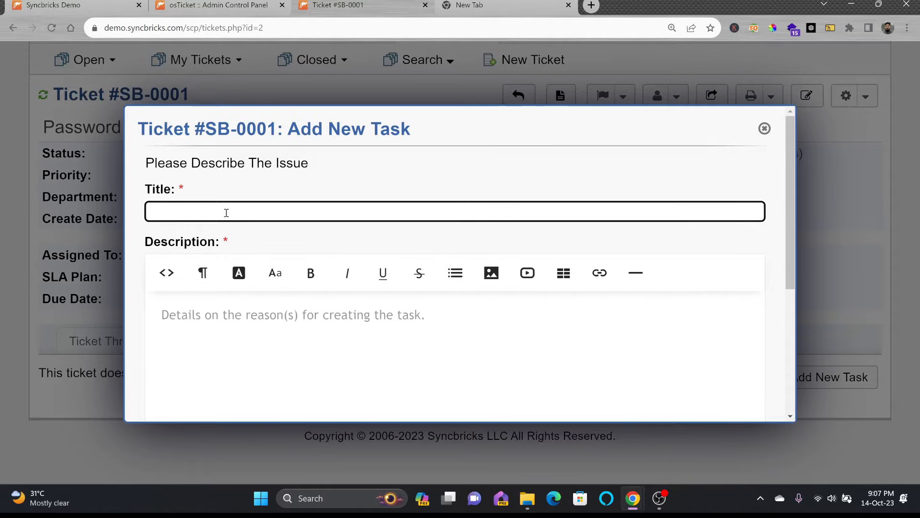
text(Check the Passwor)
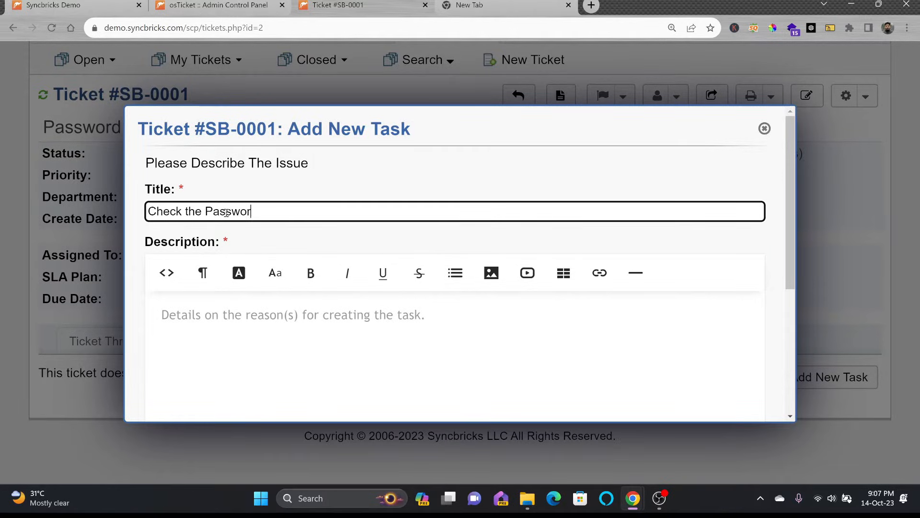
text(d Issue)
click(382, 307)
text(Please check with the user why he is facin)
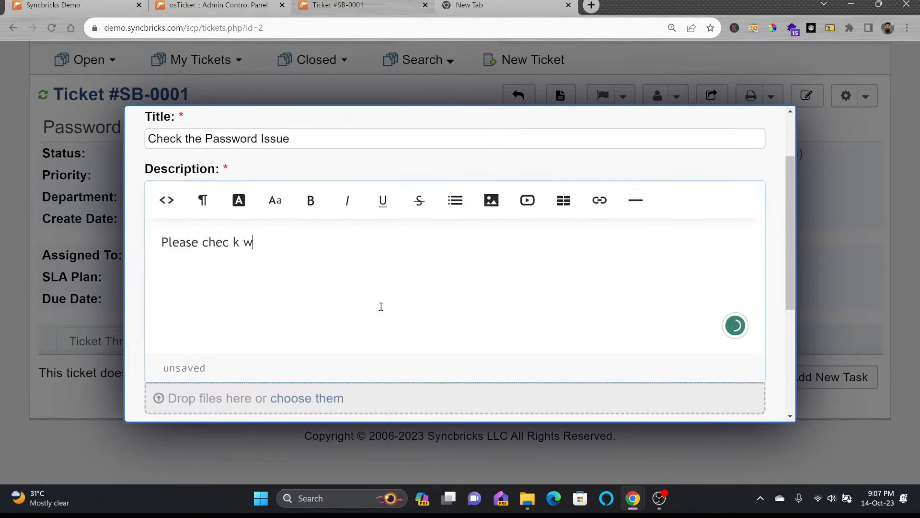
text(g the pronl)
key(BackSpace)
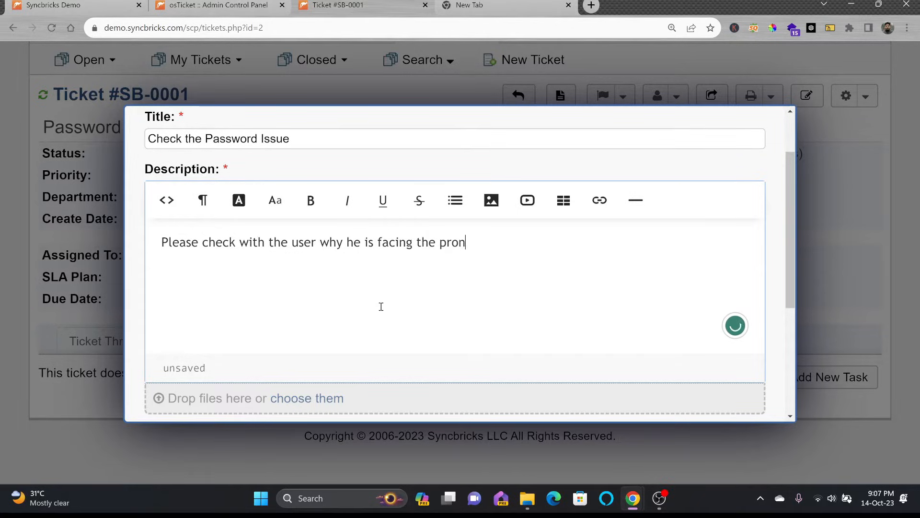
scroll(405, 311, down, 2)
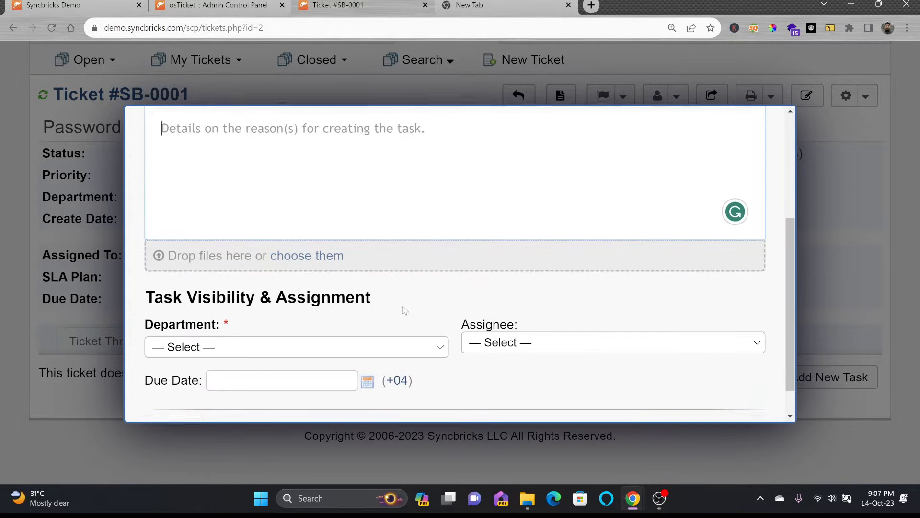
scroll(405, 311, down, 1)
Step: Assign the task to the Support department and an agent, set due date October 15, and create it
click(366, 307)
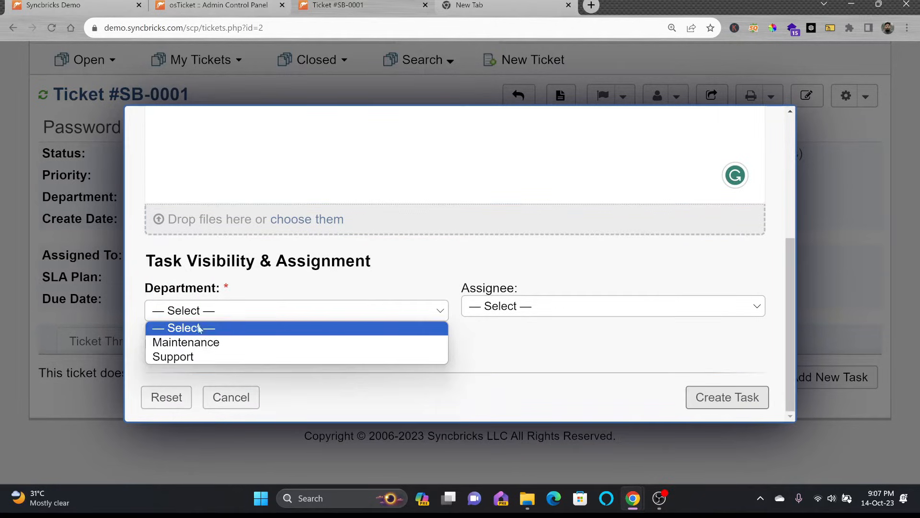
click(194, 357)
click(508, 312)
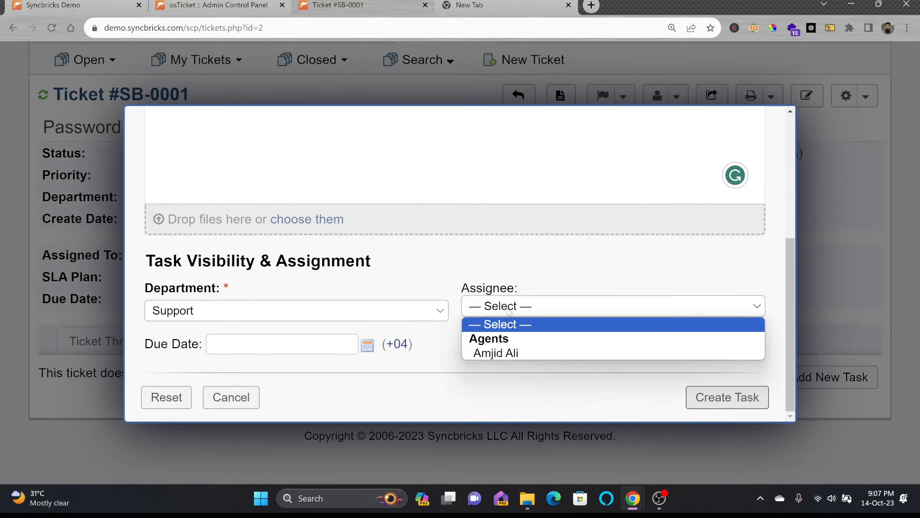
click(509, 352)
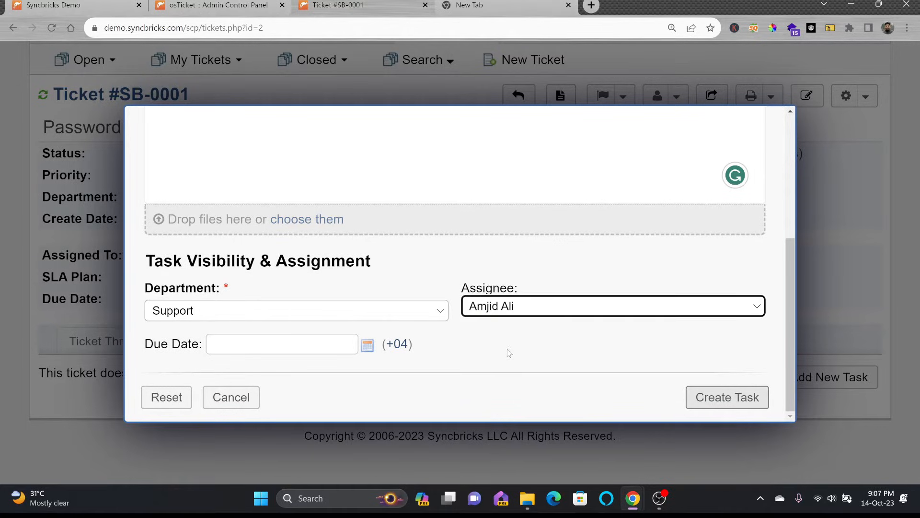
click(335, 352)
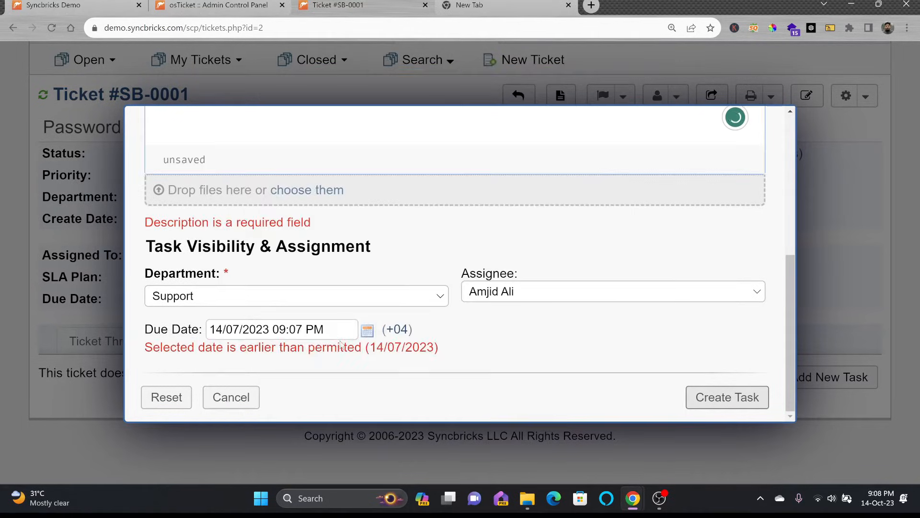
click(336, 331)
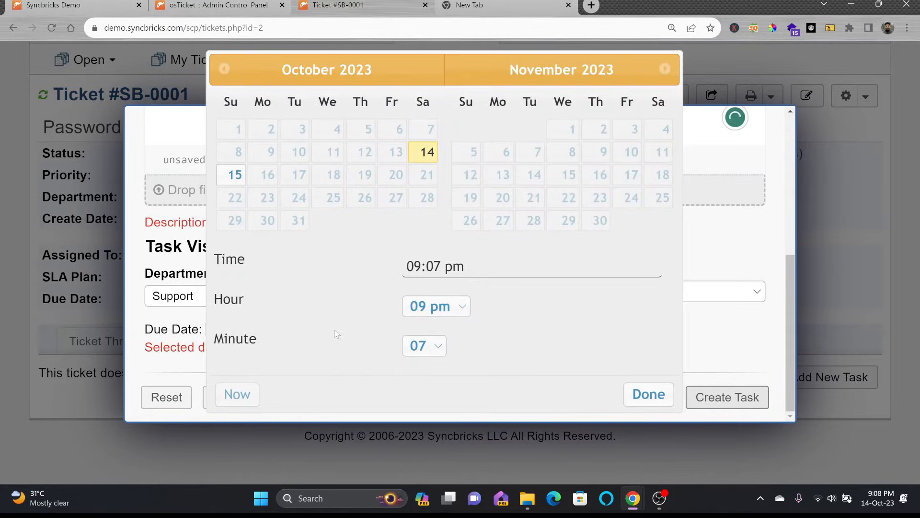
click(230, 175)
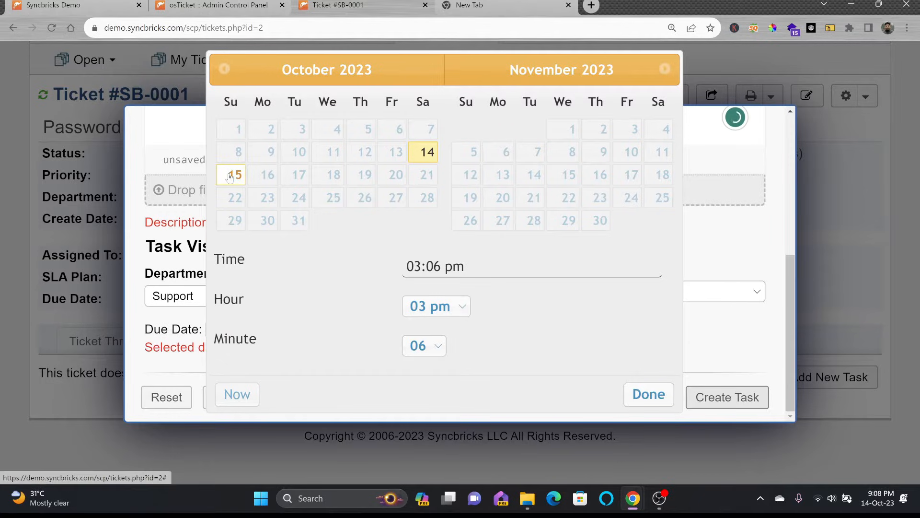
click(649, 394)
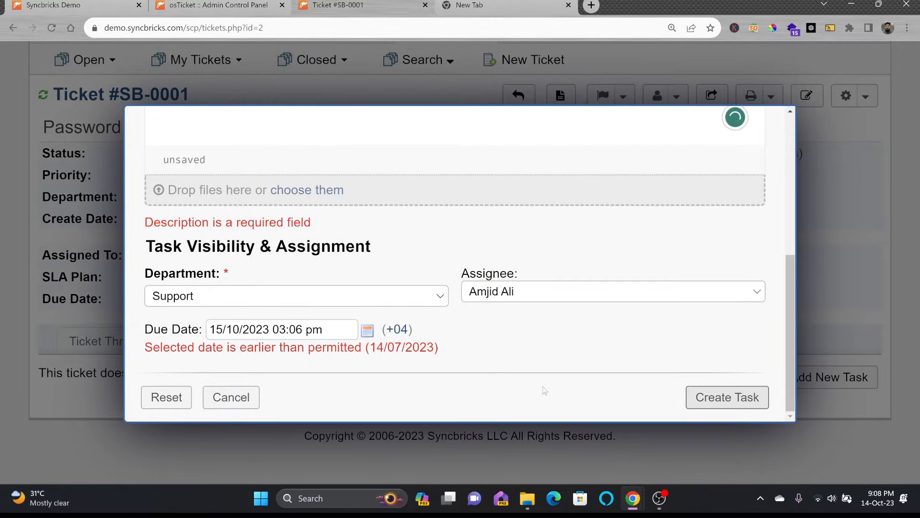
click(724, 398)
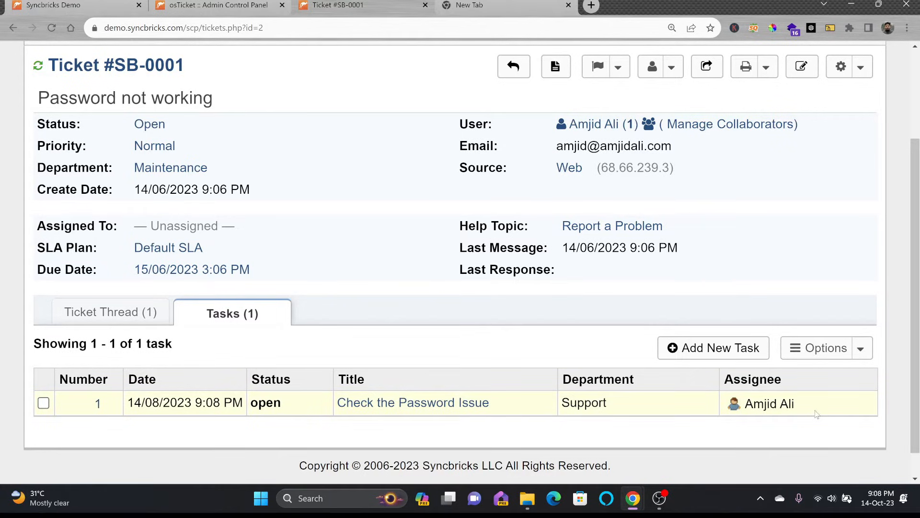
click(139, 316)
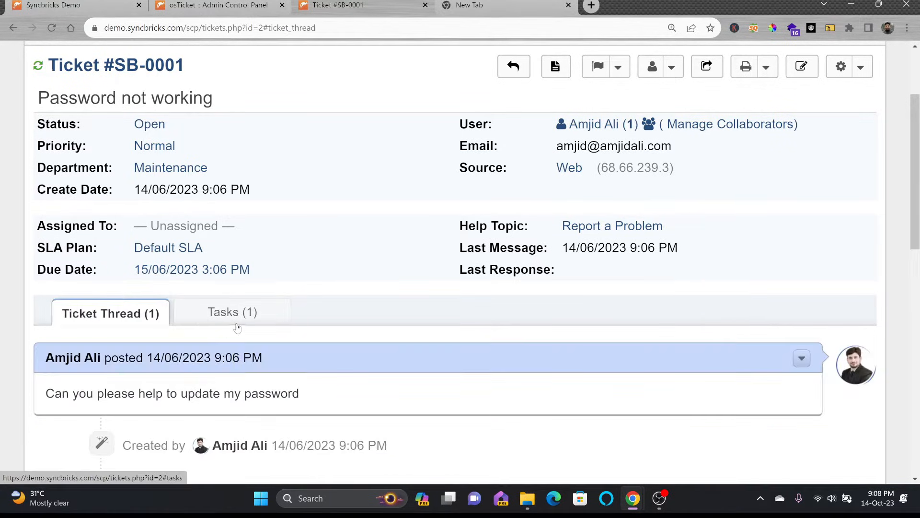
scroll(245, 312, down, 6)
scroll(259, 314, down, 4)
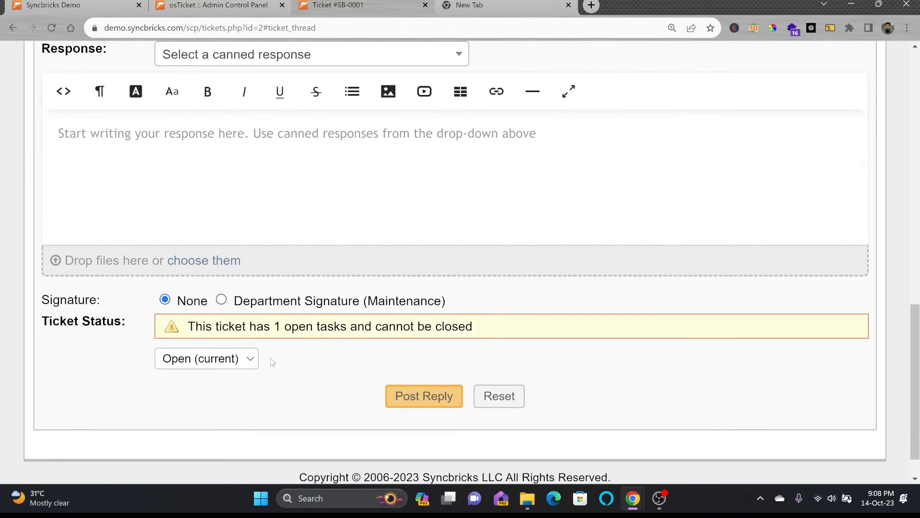
click(244, 364)
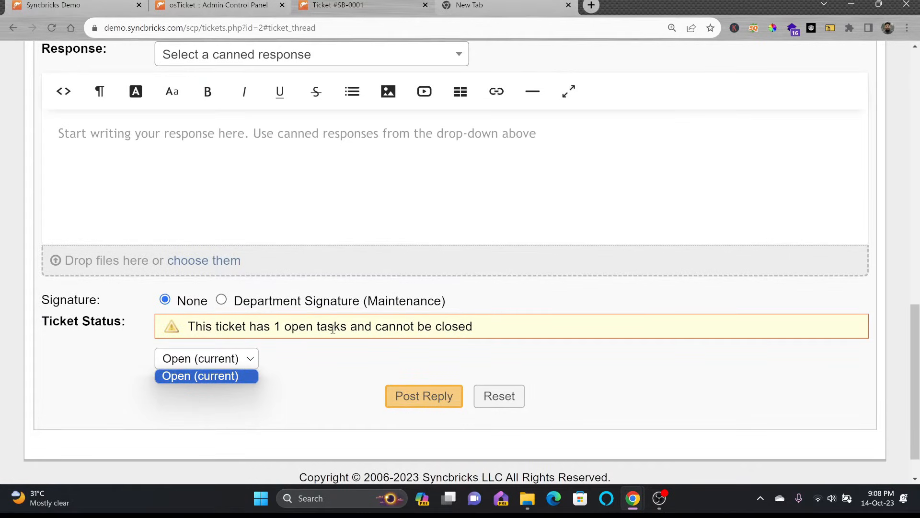
scroll(353, 255, up, 10)
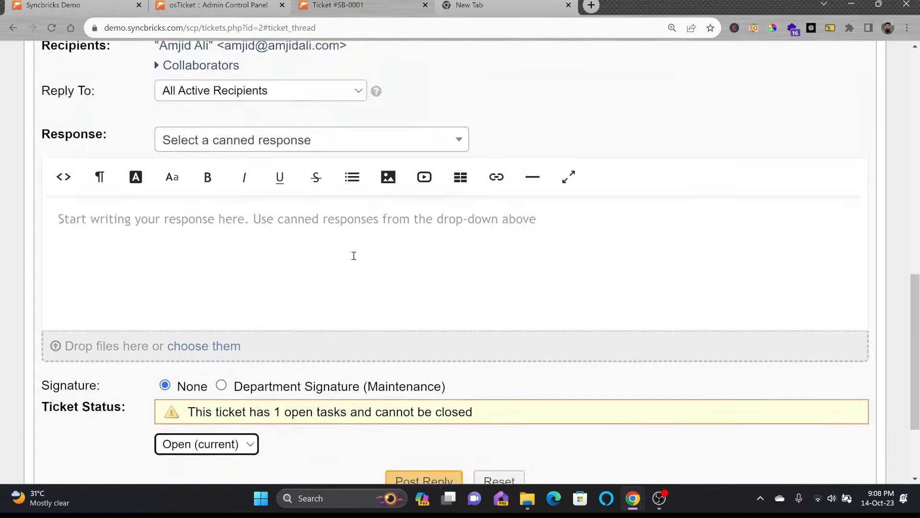
click(229, 210)
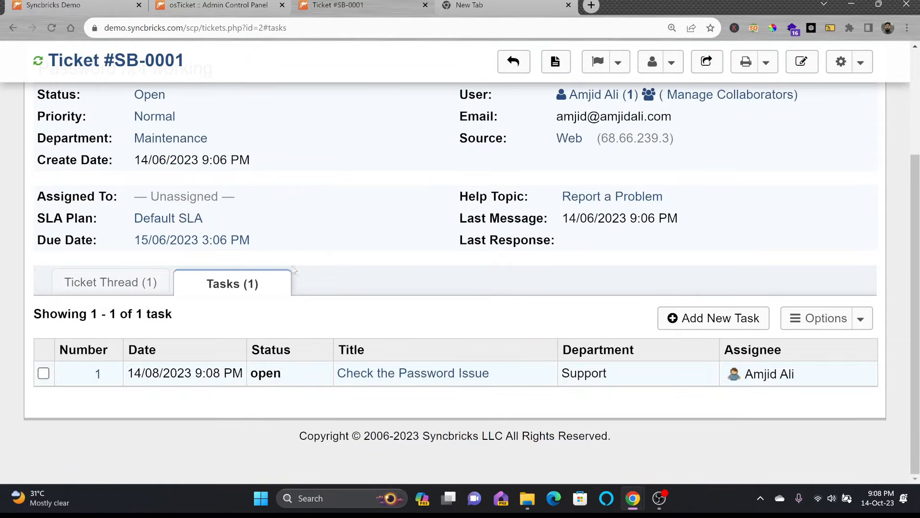
scroll(259, 179, up, 3)
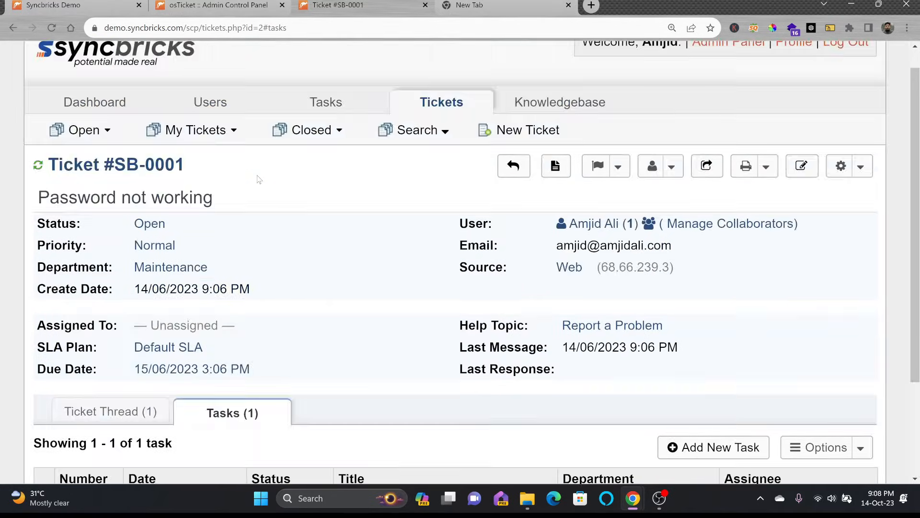
Step: Set the task number format to 'TASK - #####' with Tasks Sequence and Normal default priority
click(203, 6)
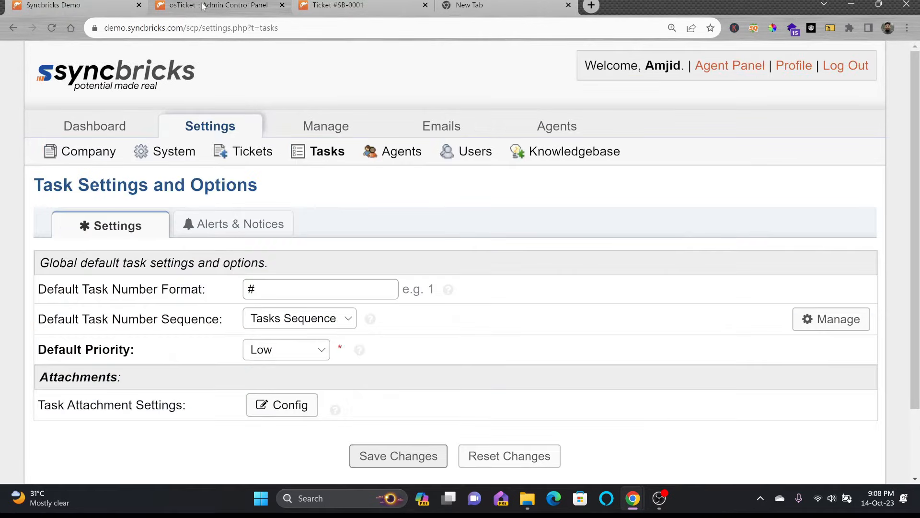
scroll(133, 154, down, 3)
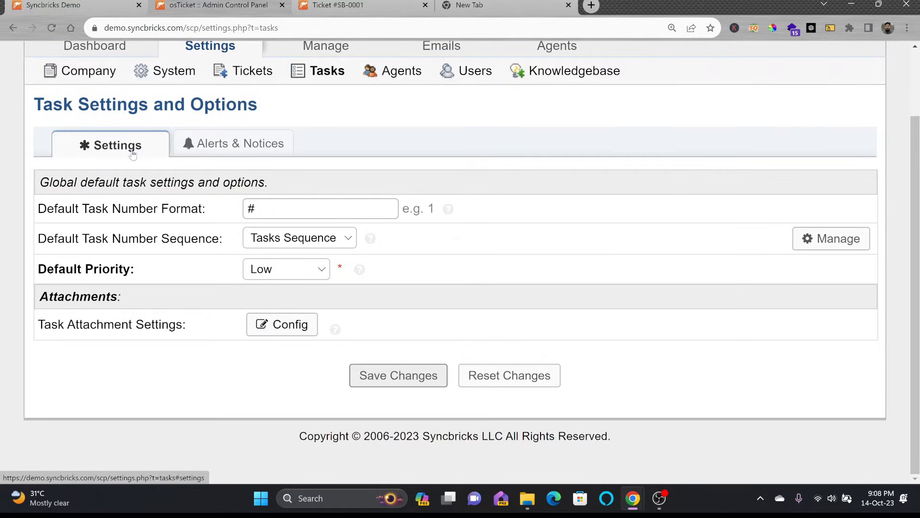
double_click(268, 202)
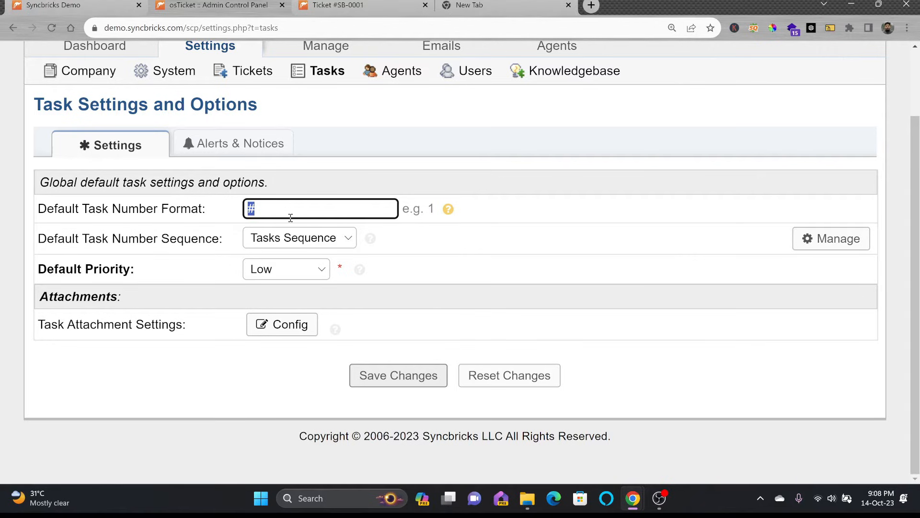
text(TASK - #)
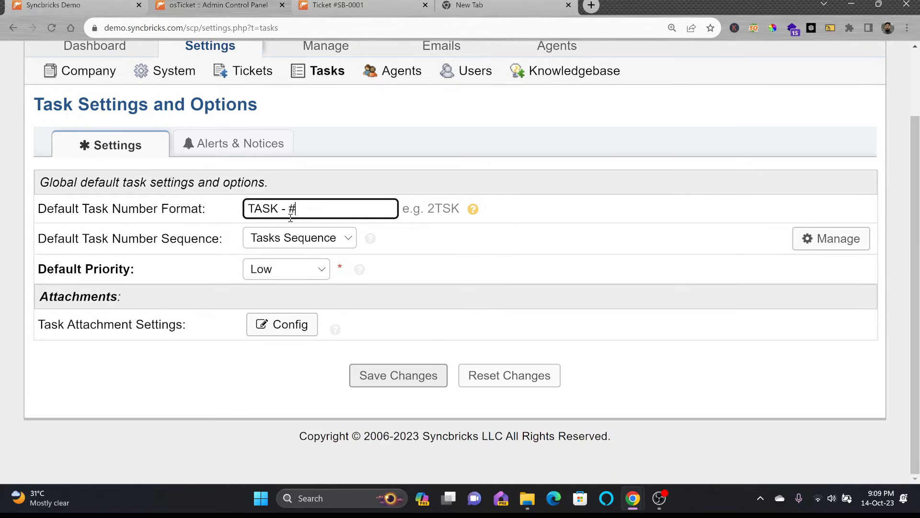
text(####)
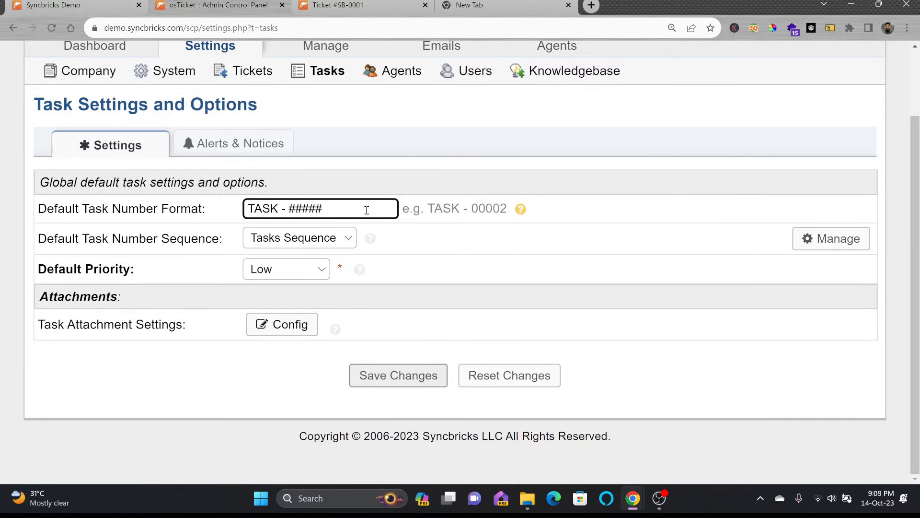
click(314, 238)
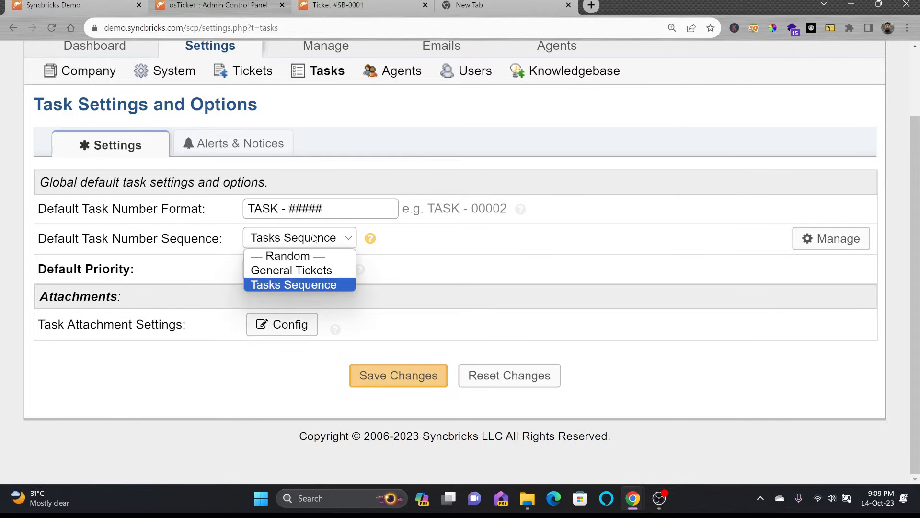
click(294, 285)
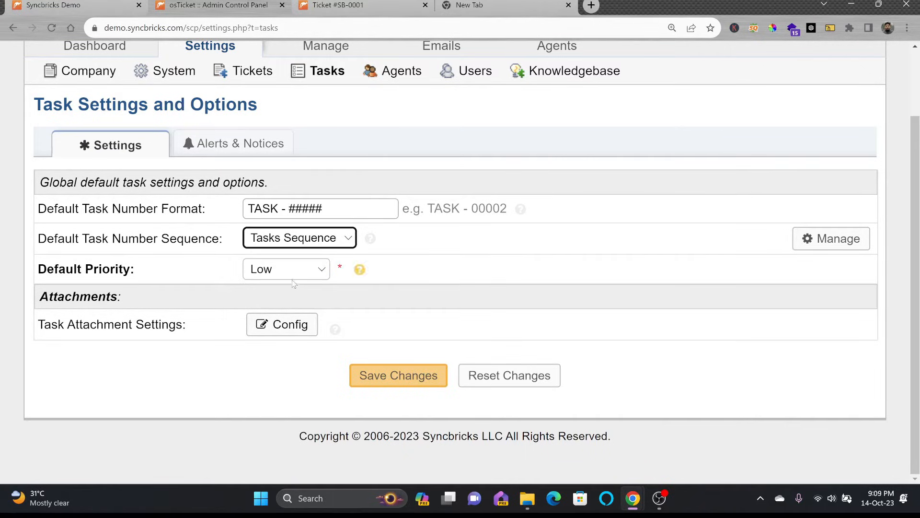
click(287, 277)
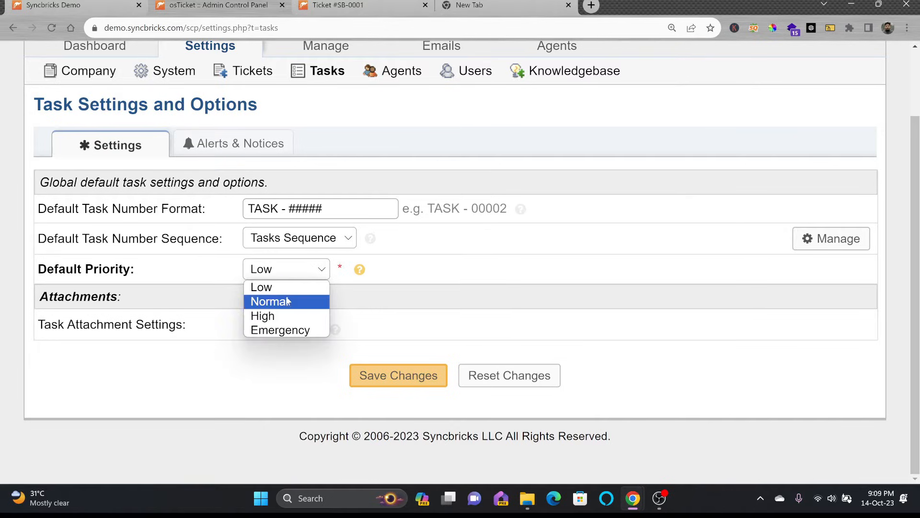
click(287, 301)
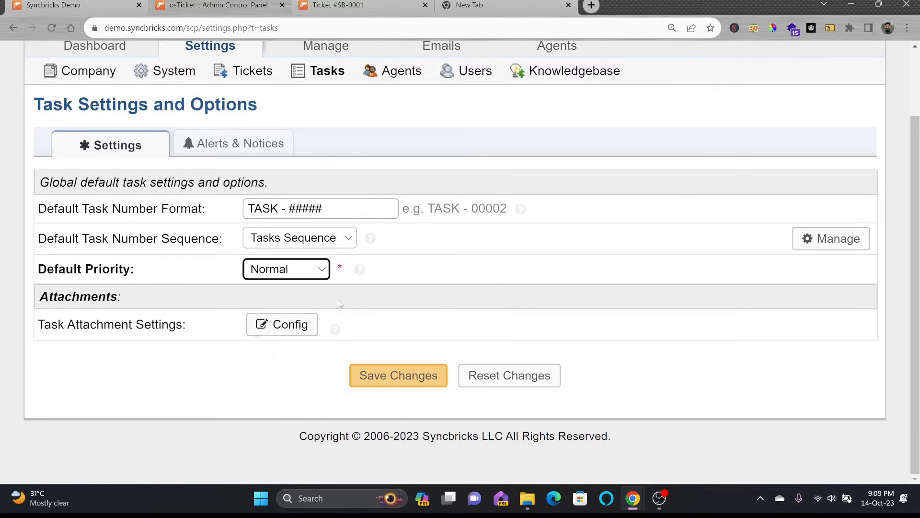
click(246, 151)
Step: Enable Task Assignment and Task Transfer alerts, each notifying the assigned agent or team
click(152, 153)
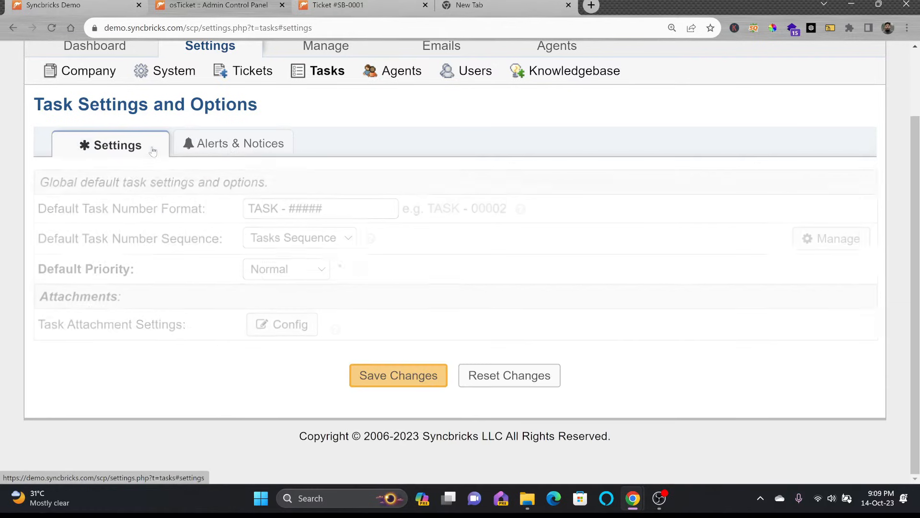
click(229, 153)
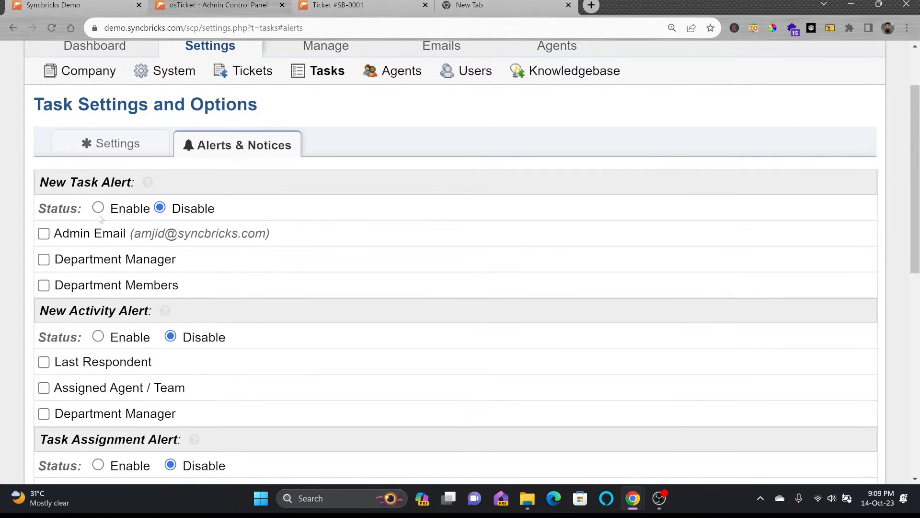
scroll(113, 228, down, 5)
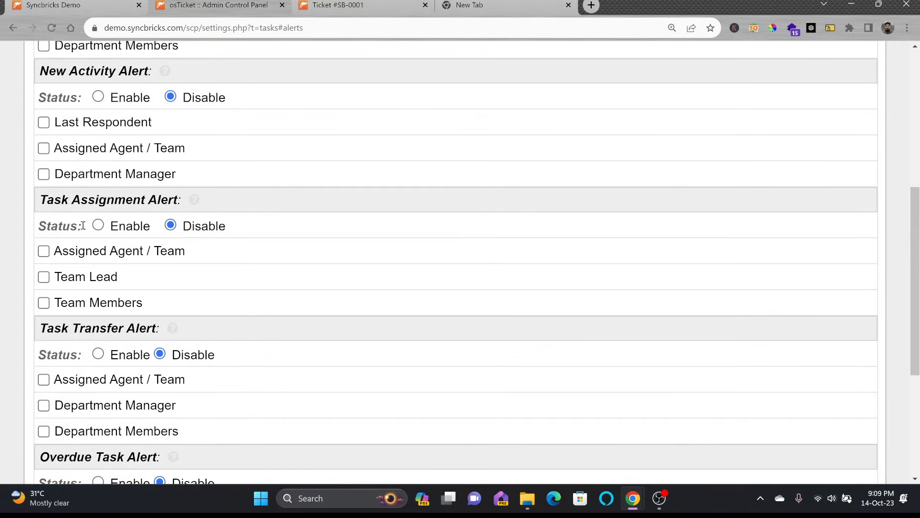
click(99, 226)
click(44, 252)
scroll(140, 248, down, 1)
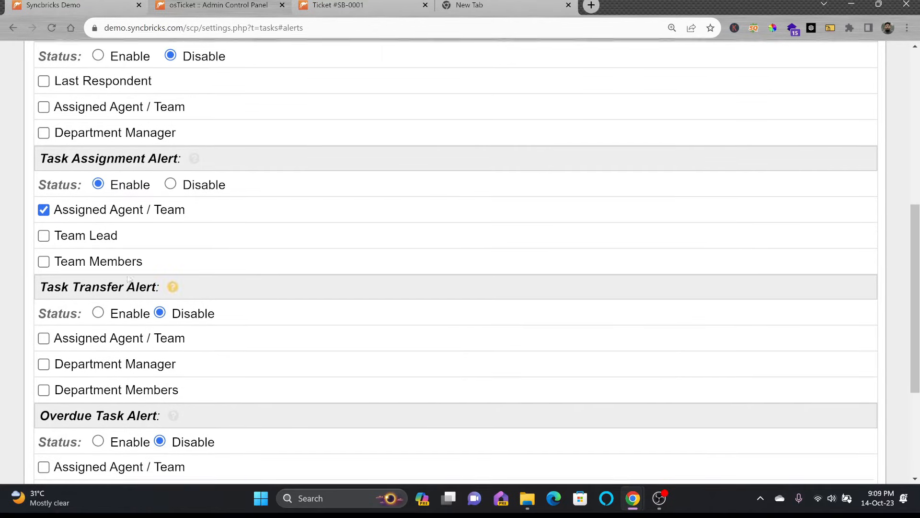
click(98, 294)
click(43, 319)
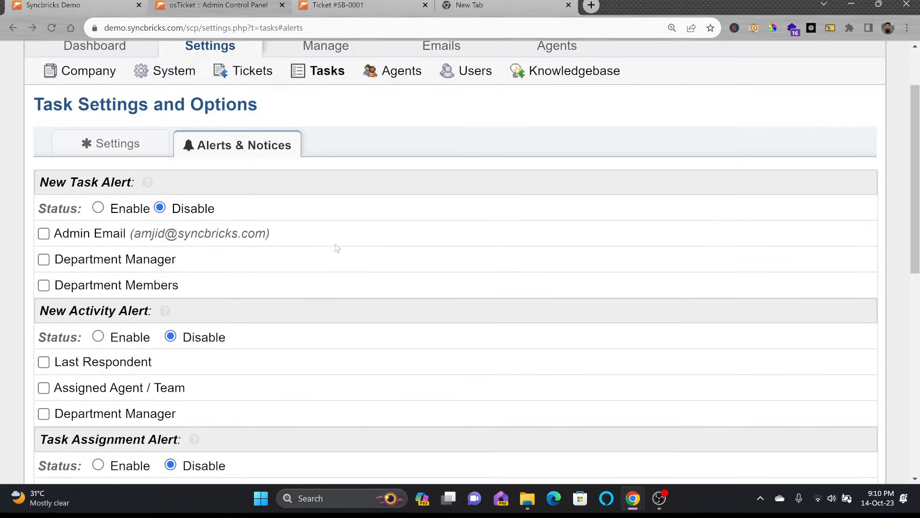
scroll(337, 249, up, 2)
click(394, 152)
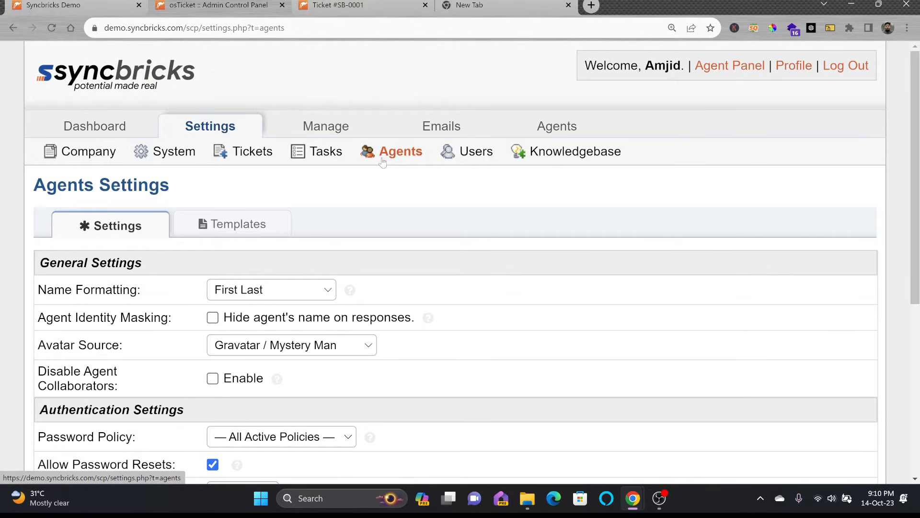
Step: Keep First Last name format and Gravatar / Mystery Man avatars, and choose Default Basic Policy for passwords
click(269, 289)
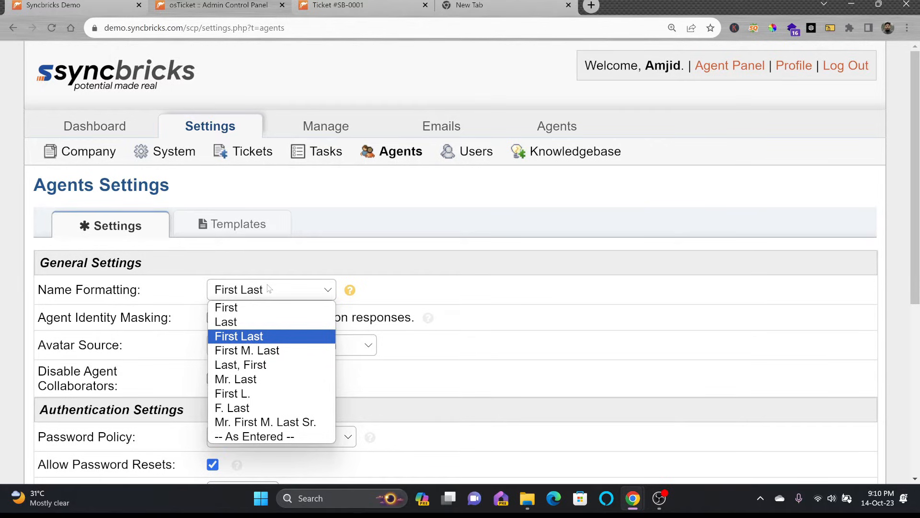
click(268, 338)
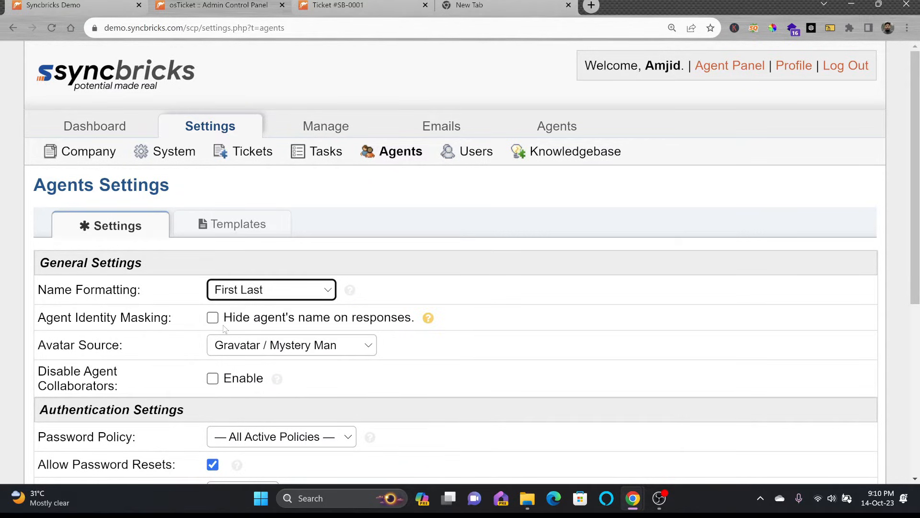
click(251, 348)
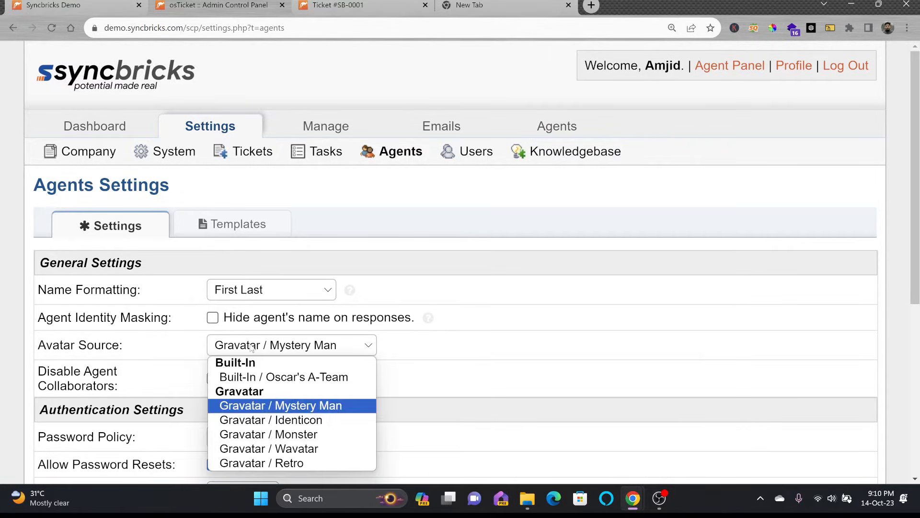
click(311, 407)
scroll(255, 306, down, 3)
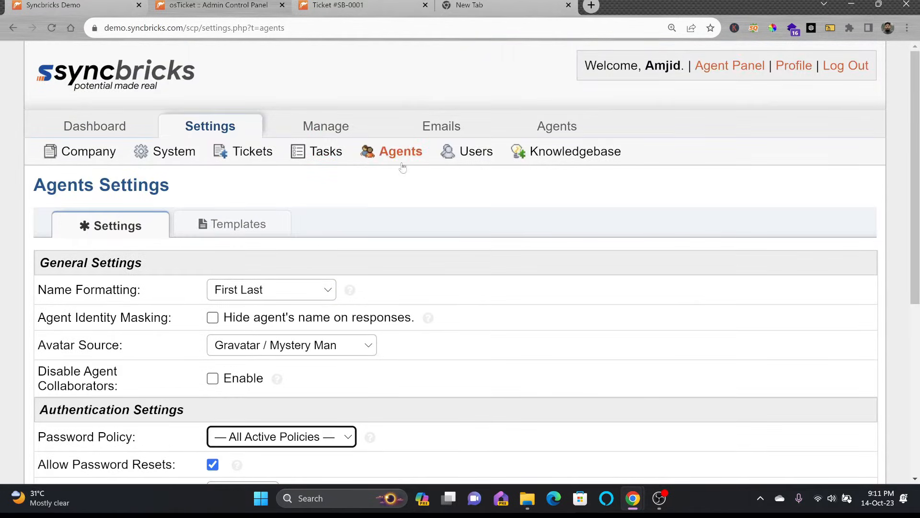
scroll(322, 299, down, 1)
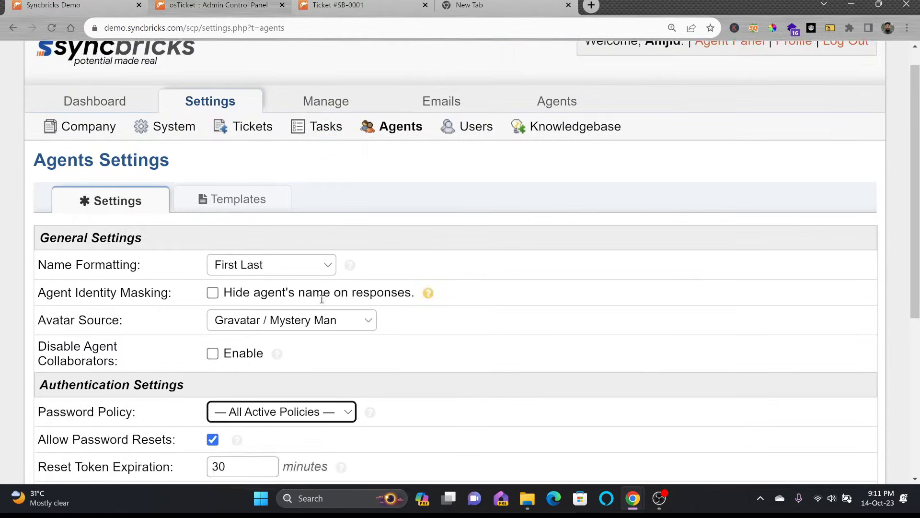
scroll(322, 299, down, 4)
key(Down)
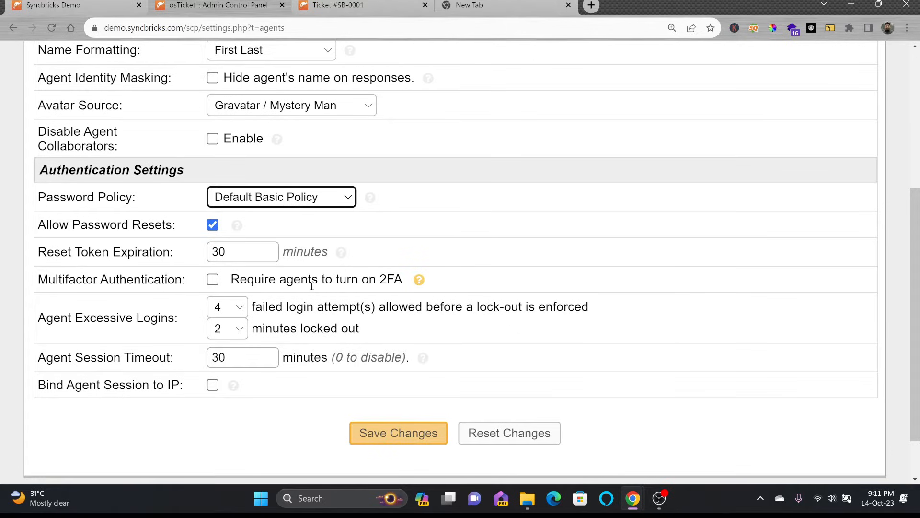
click(219, 284)
click(216, 283)
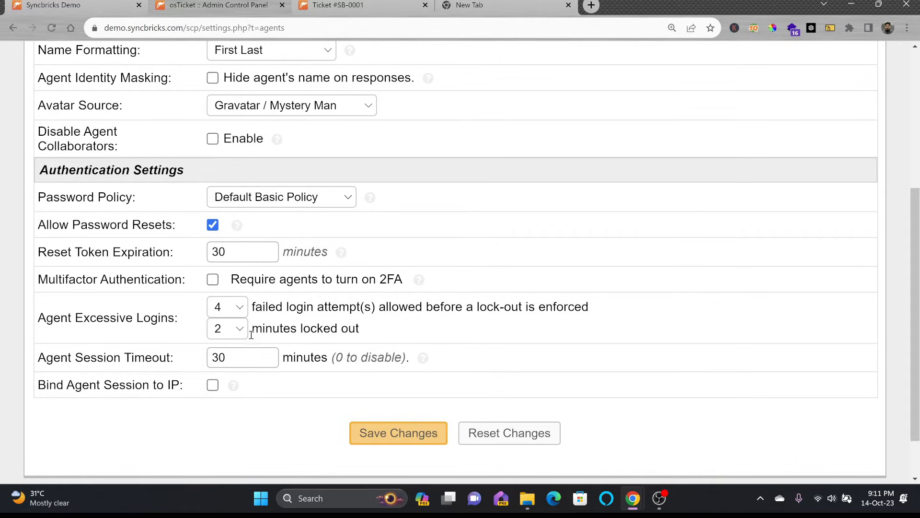
Step: Keep the 30-minute session timeout, bind agent sessions to IP, and save the agent settings
click(237, 358)
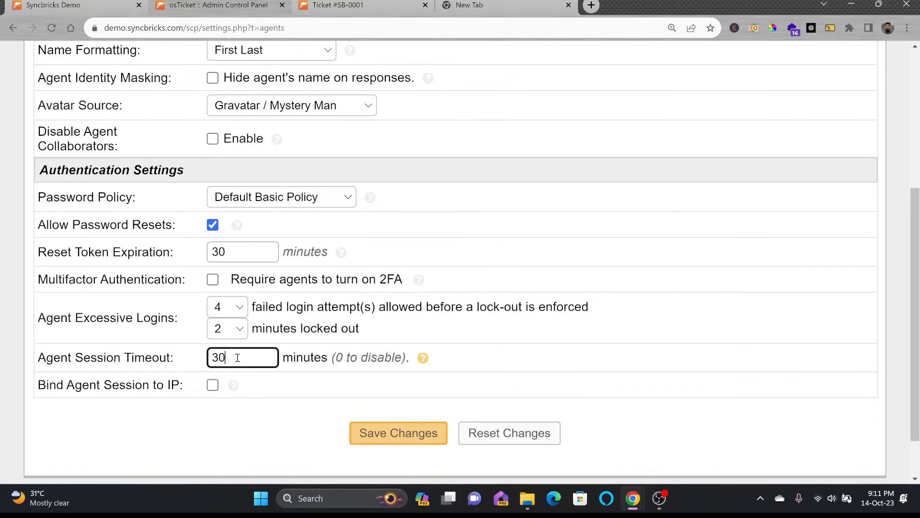
click(72, 388)
click(212, 385)
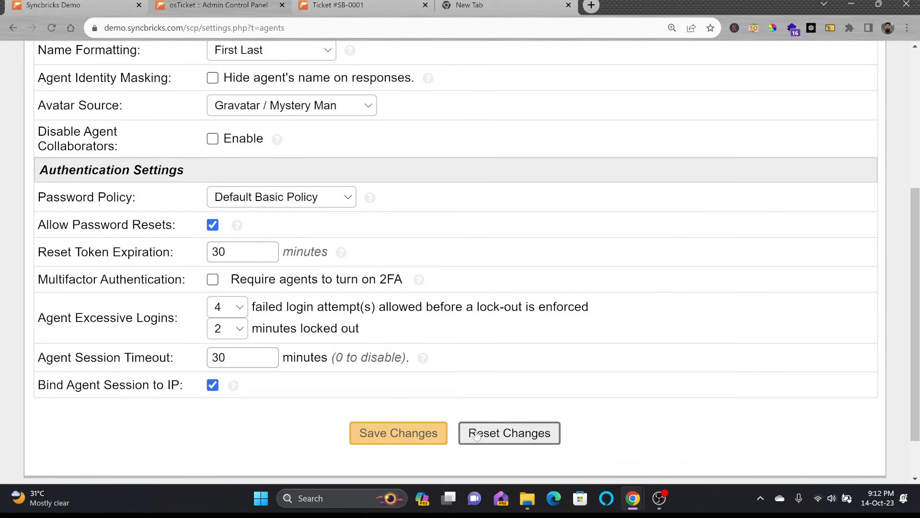
click(437, 434)
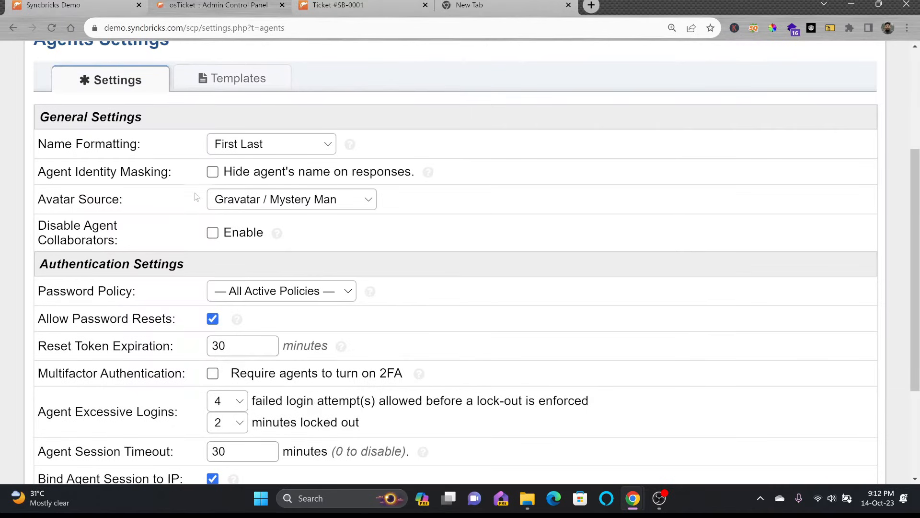
scroll(196, 196, up, 3)
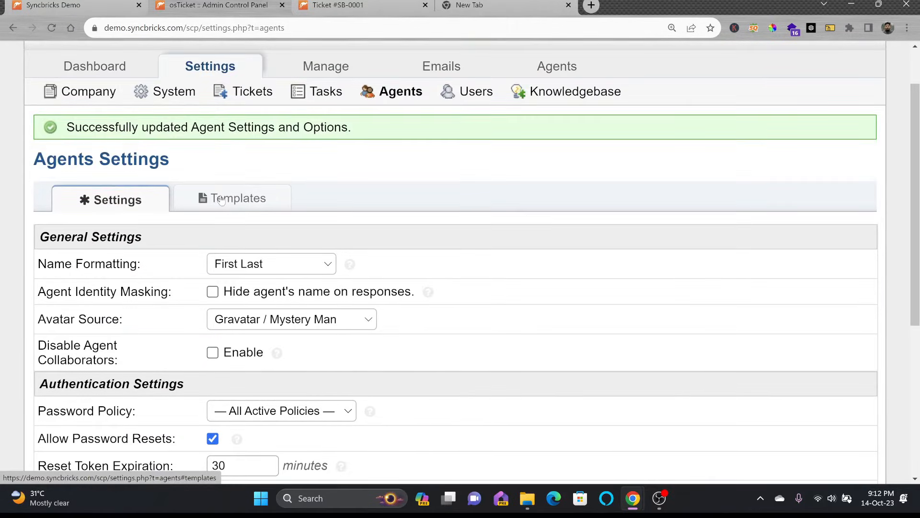
Step: Open the Agent Welcome Email template and review its company signature line
click(221, 200)
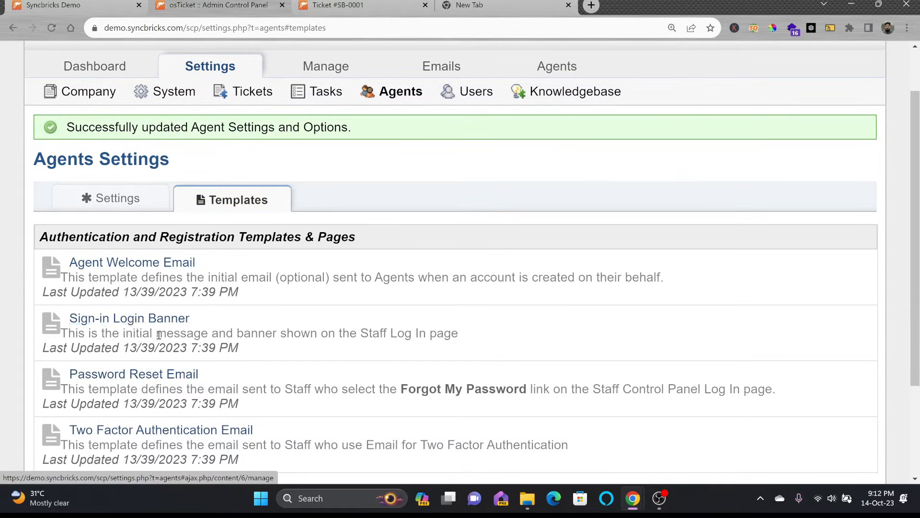
scroll(206, 352, down, 3)
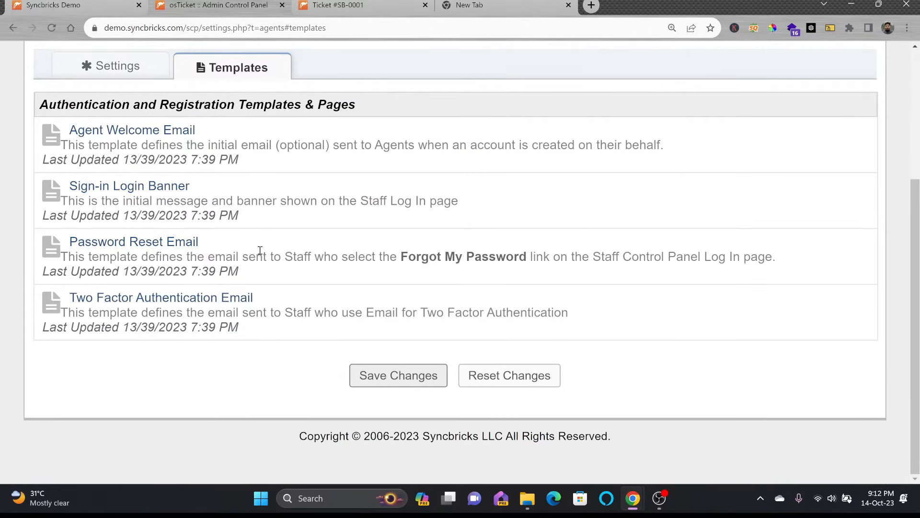
scroll(307, 258, up, 1)
click(170, 199)
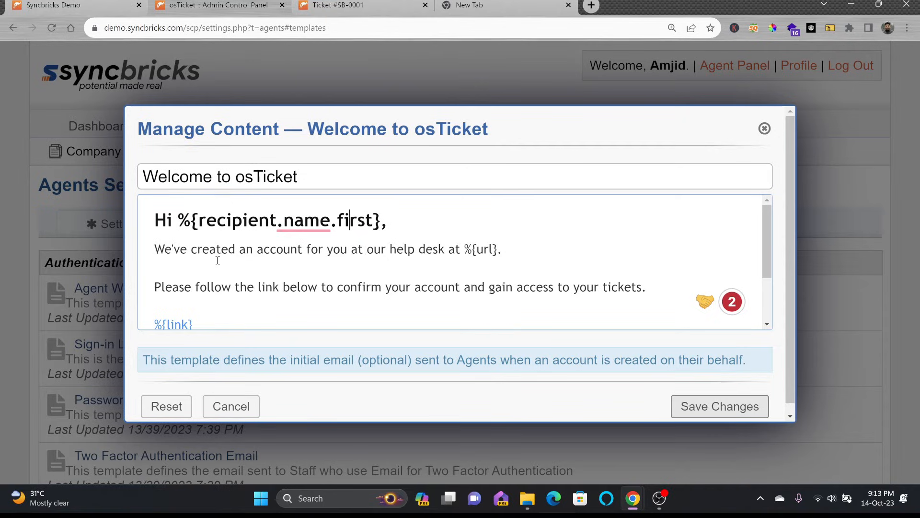
scroll(389, 268, down, 2)
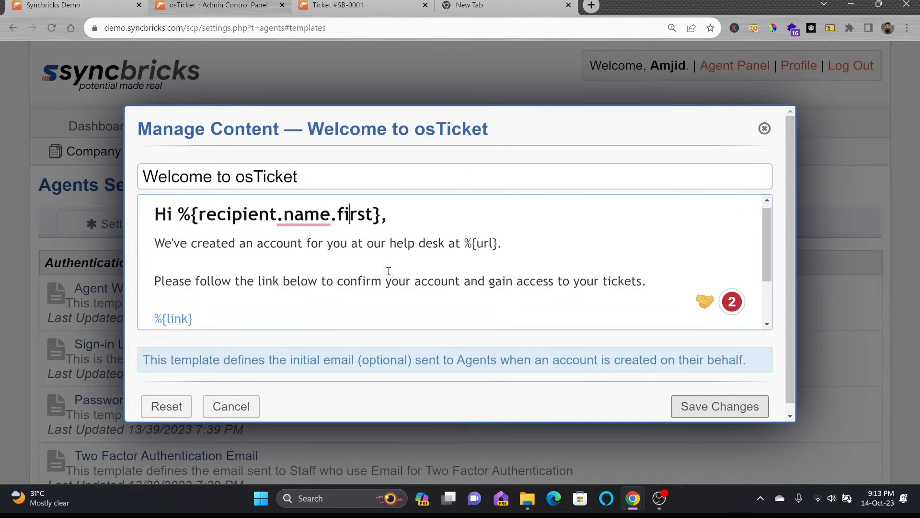
drag(250, 307, 148, 299)
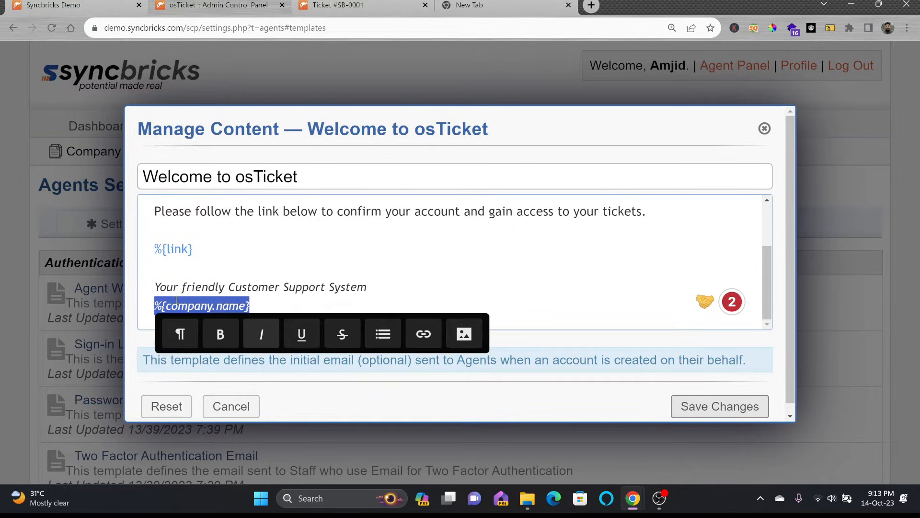
click(169, 301)
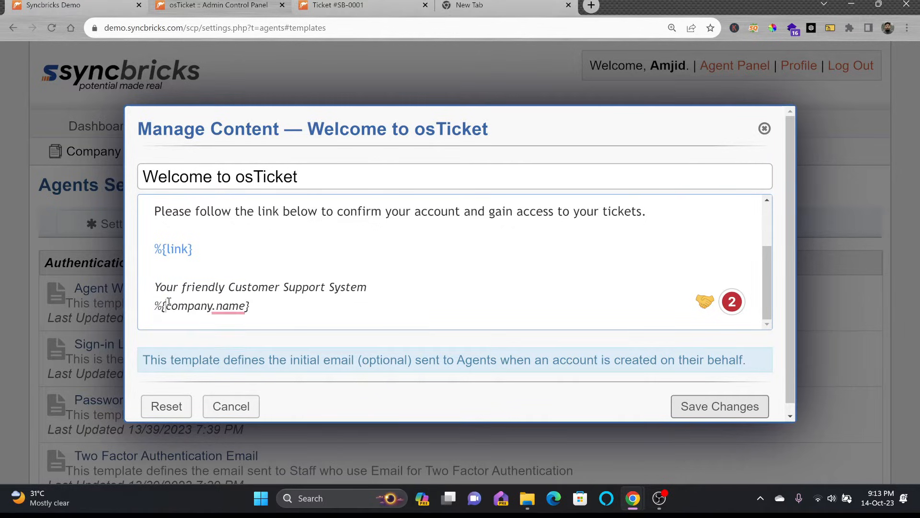
click(272, 276)
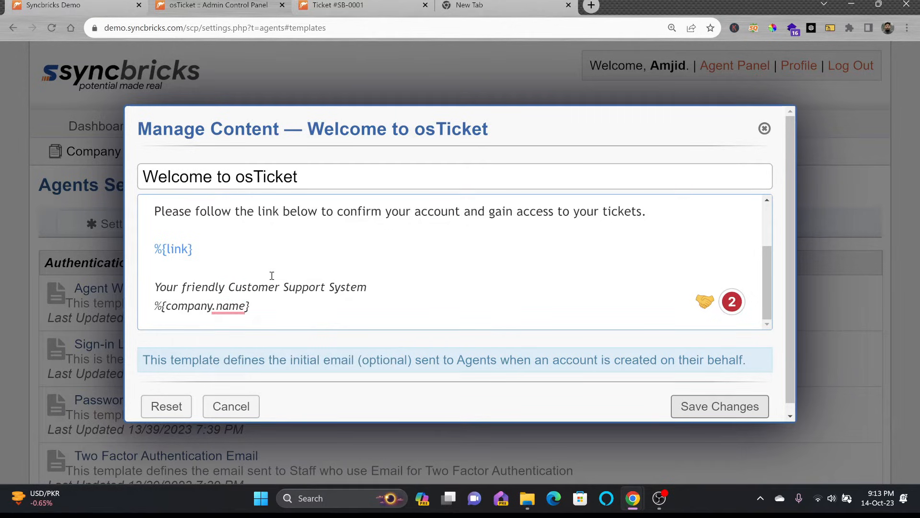
Step: Test typing 'ddaxsdf' as a numbered list in the template, then close it without saving
scroll(307, 249, up, 2)
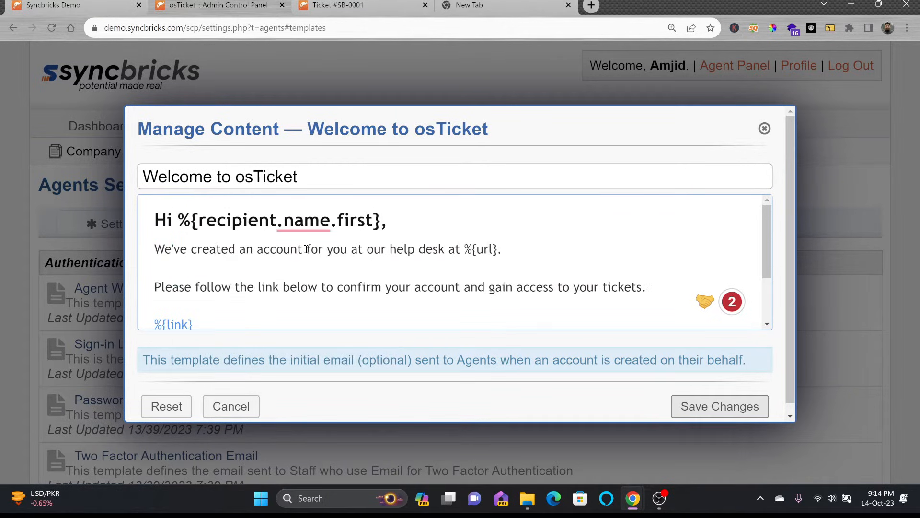
click(394, 260)
text(ddaxsdf)
double_click(194, 268)
click(373, 301)
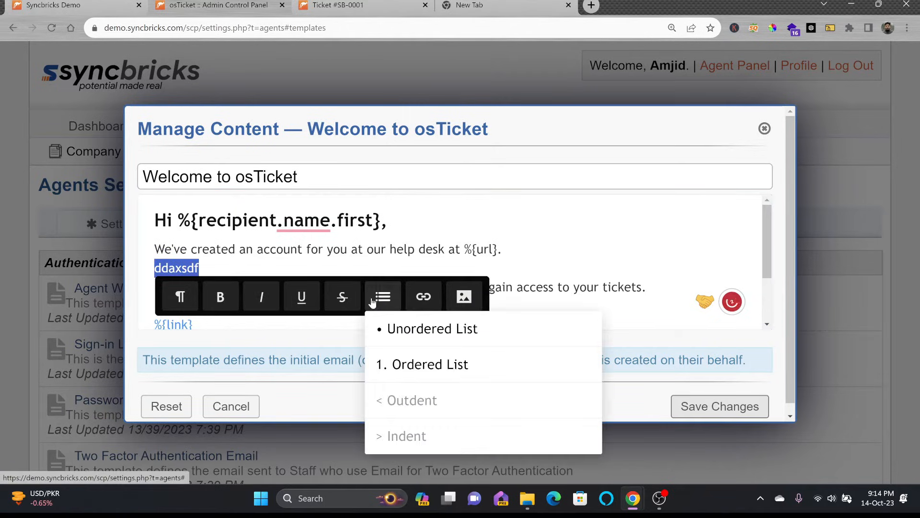
click(421, 364)
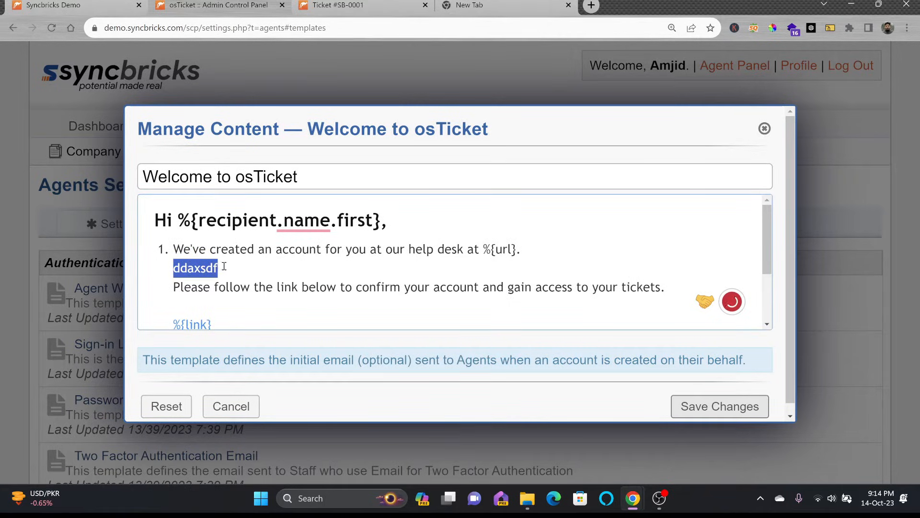
click(764, 128)
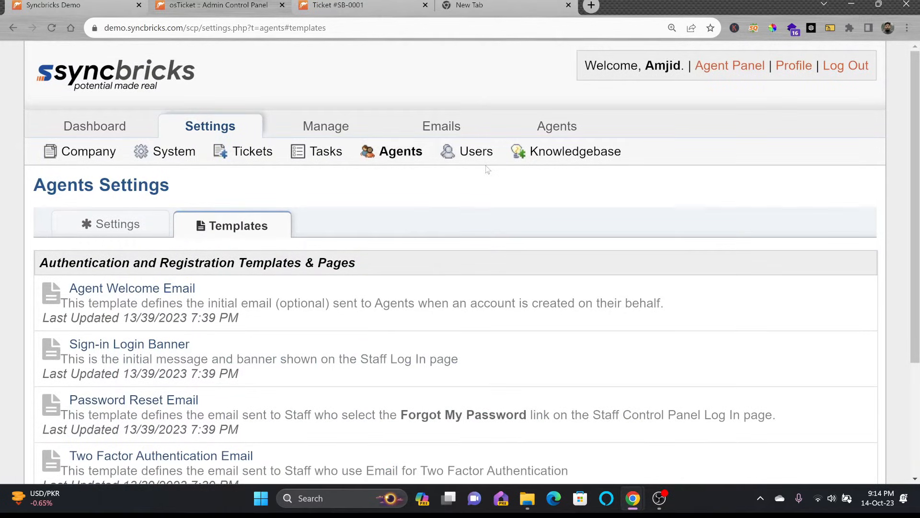
Step: Return to the agent Settings tab and save the agent settings again
scroll(211, 293, down, 3)
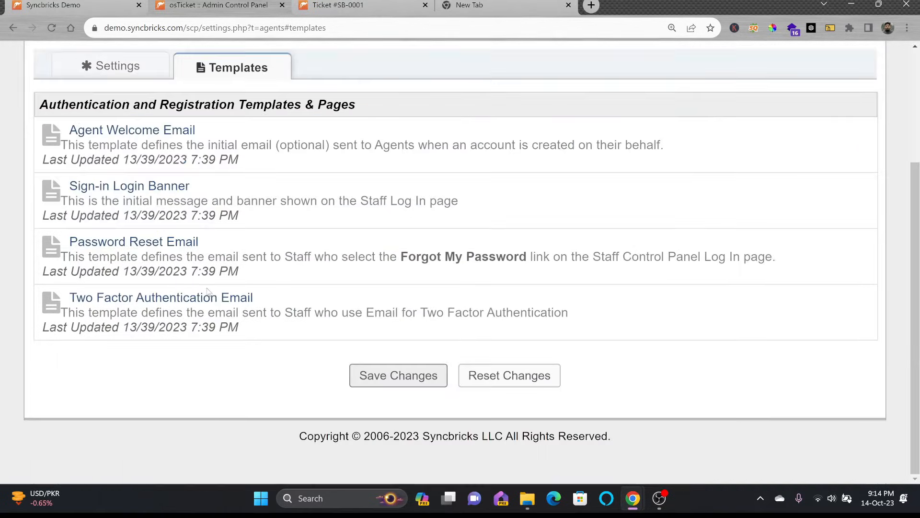
scroll(411, 263, up, 1)
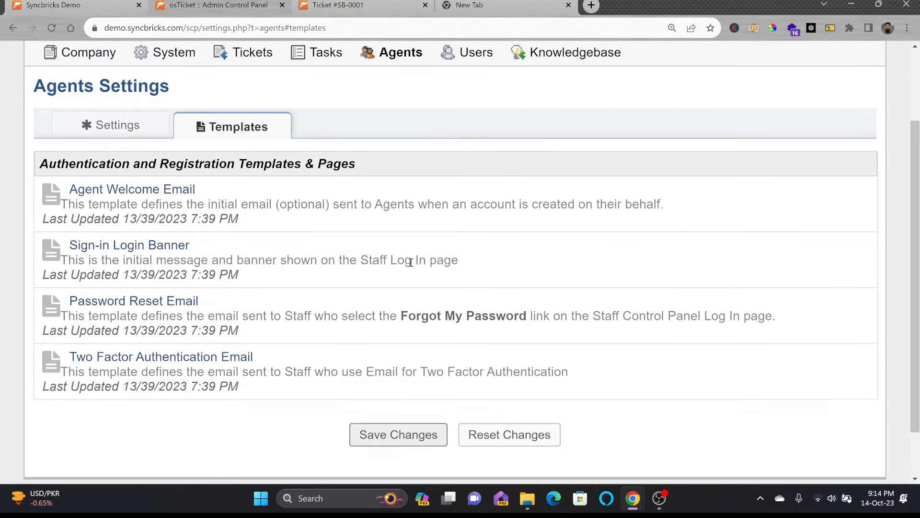
click(142, 127)
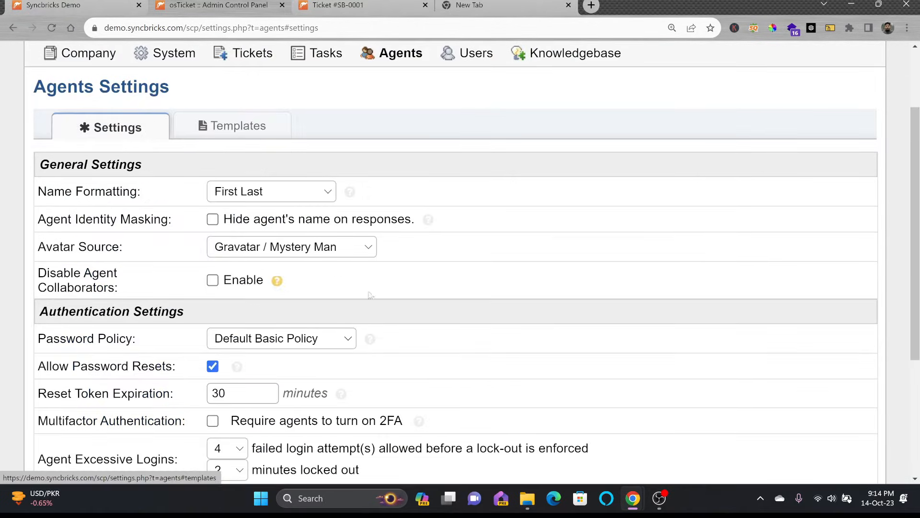
scroll(417, 298, down, 4)
click(402, 376)
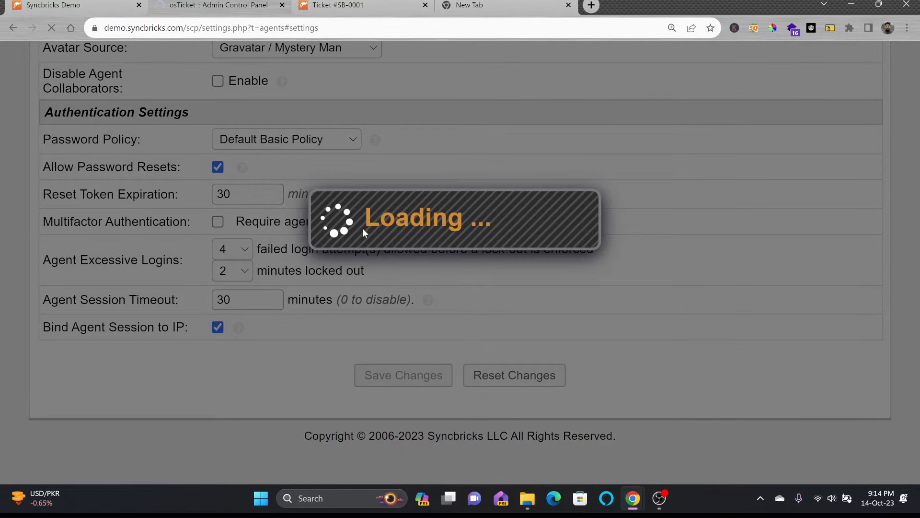
scroll(364, 240, up, 2)
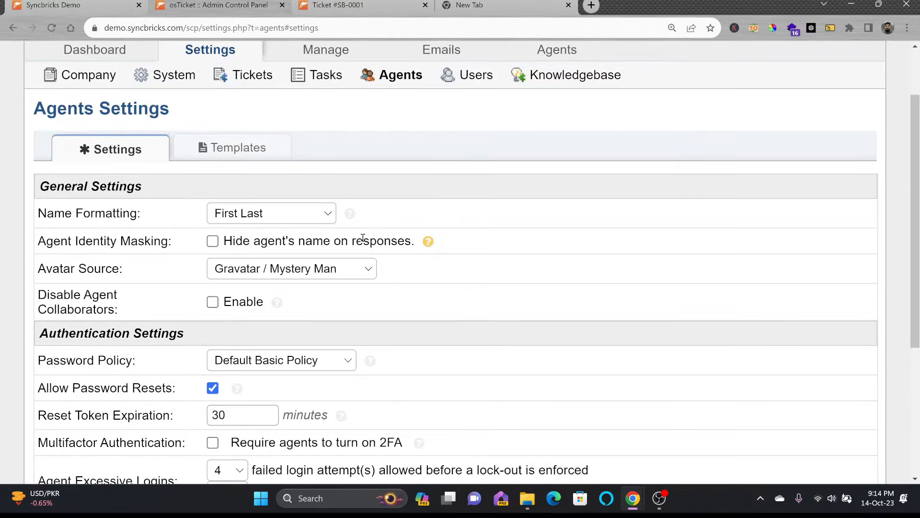
Step: On the Users settings page, change Name Formatting from As Entered to First Last
click(486, 78)
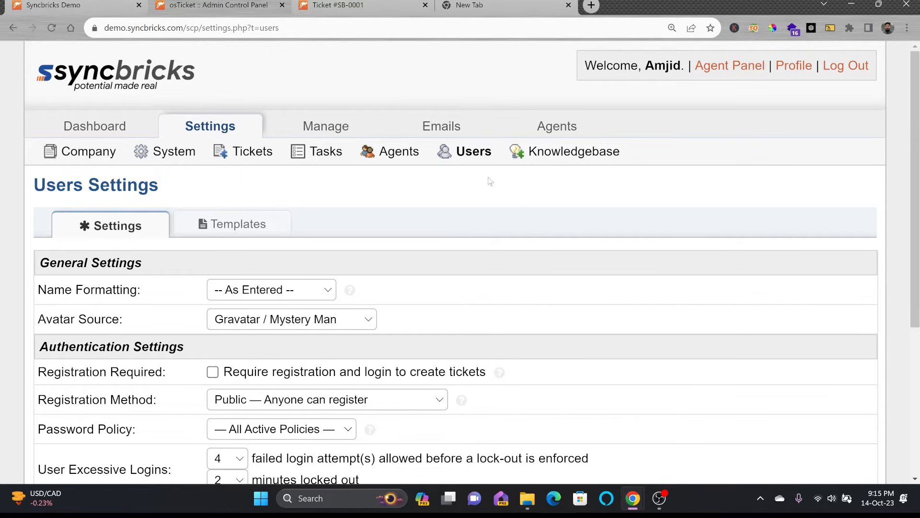
scroll(335, 211, down, 3)
scroll(334, 210, up, 3)
click(269, 293)
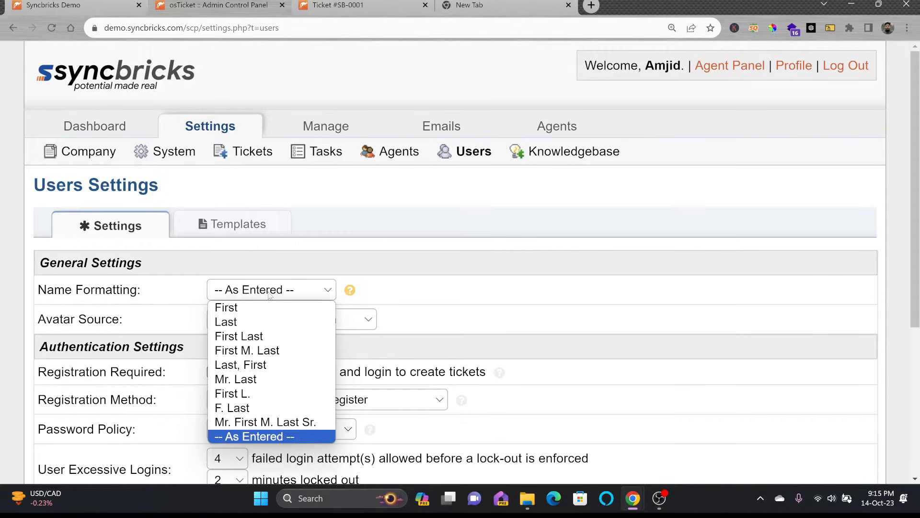
click(252, 336)
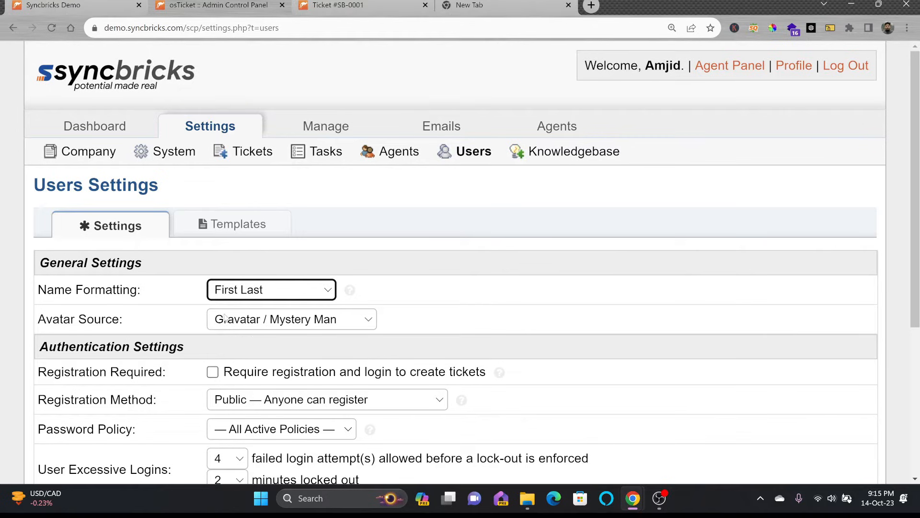
scroll(224, 316, down, 2)
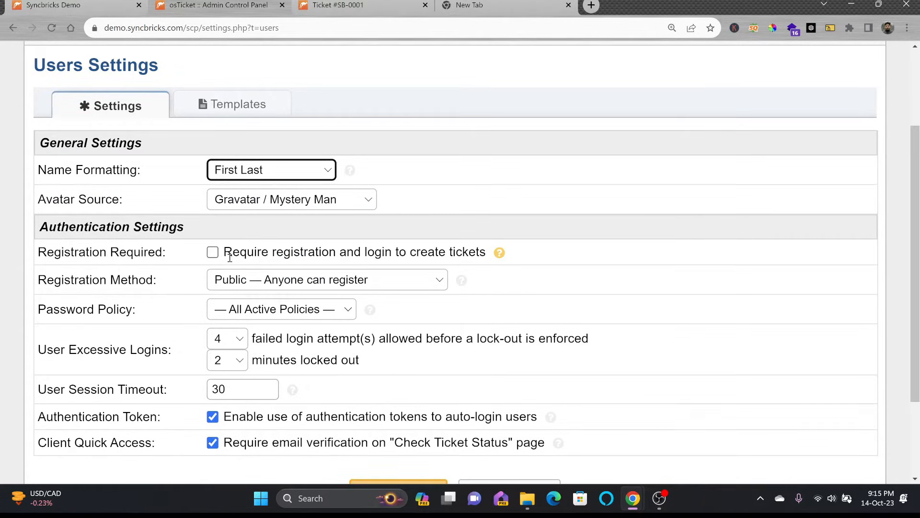
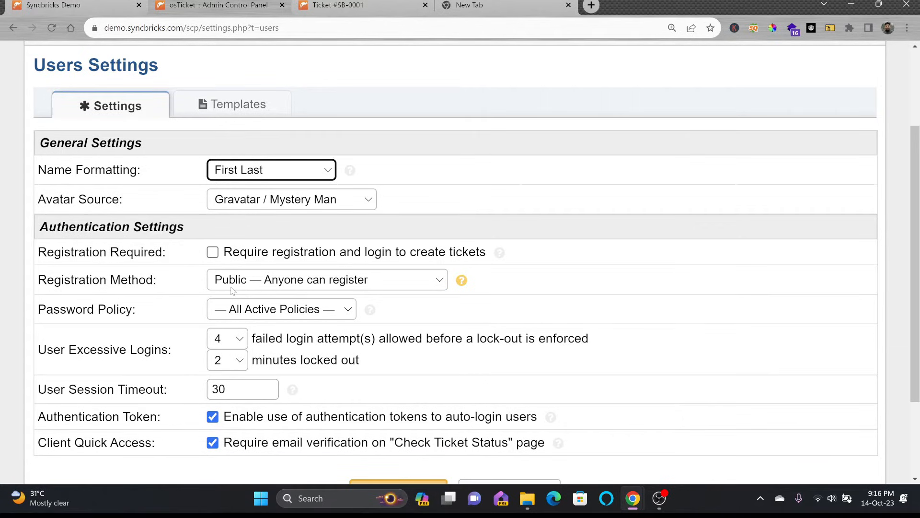
Step: Review the Registration Method options and check the client portal's account registration page
click(231, 287)
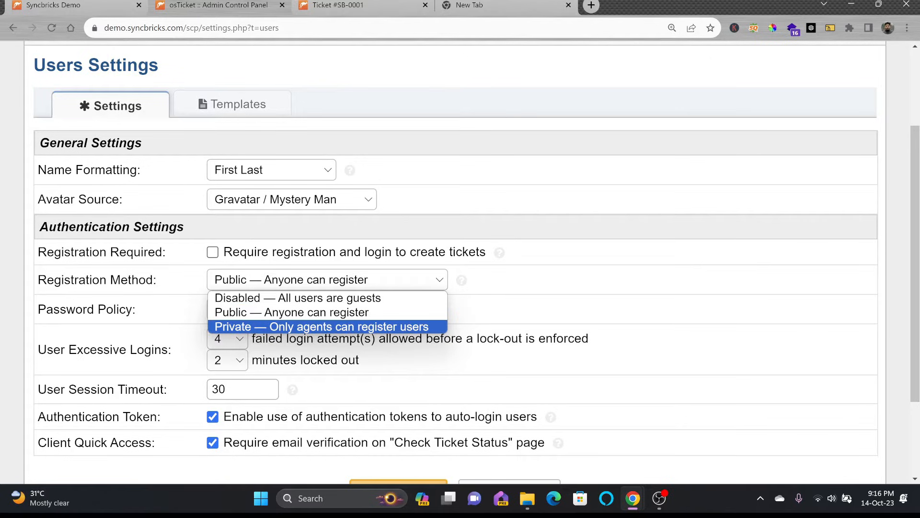
key(Escape)
click(400, 278)
click(365, 3)
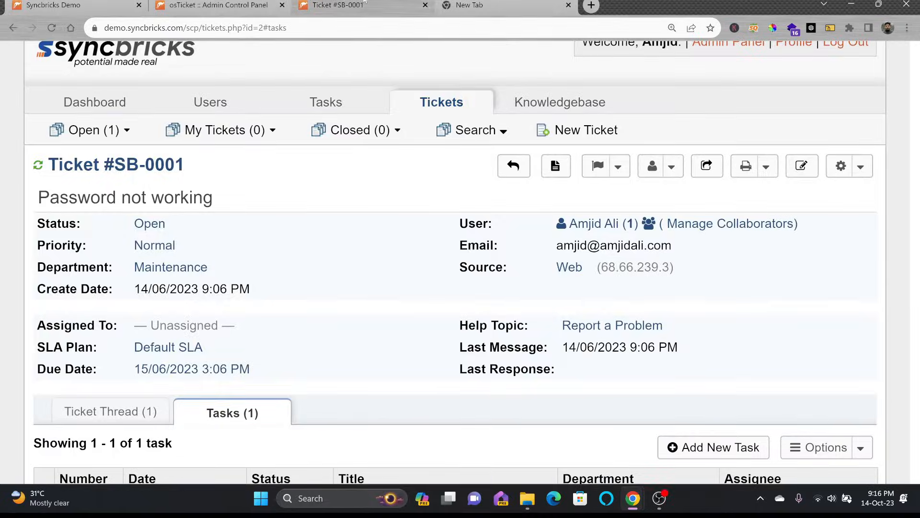
click(103, 4)
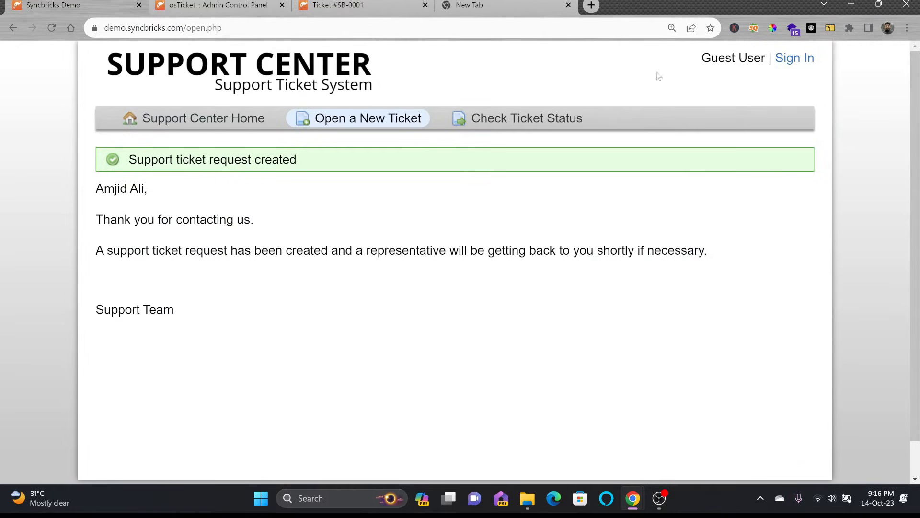
click(789, 65)
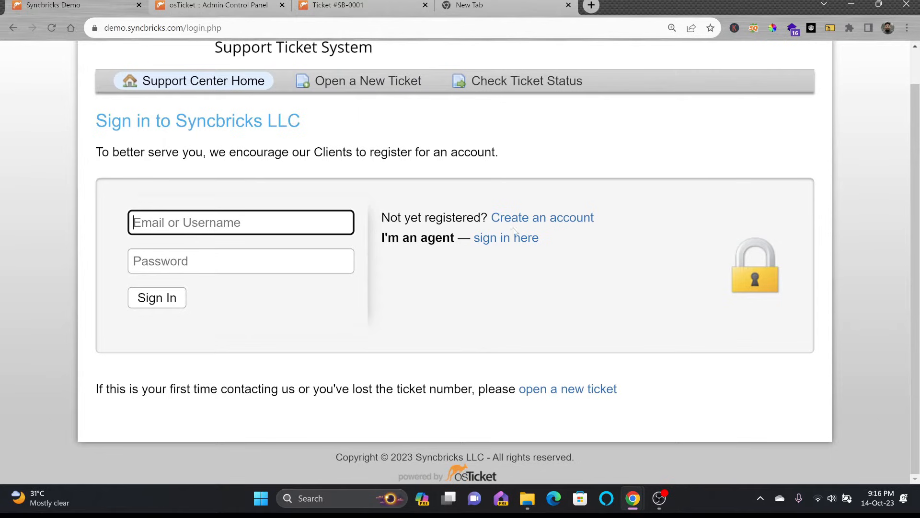
click(521, 221)
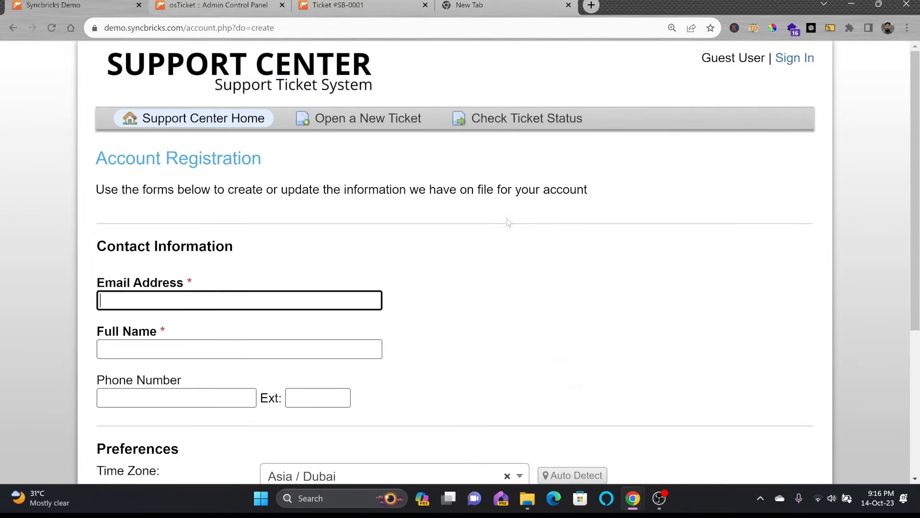
click(189, 6)
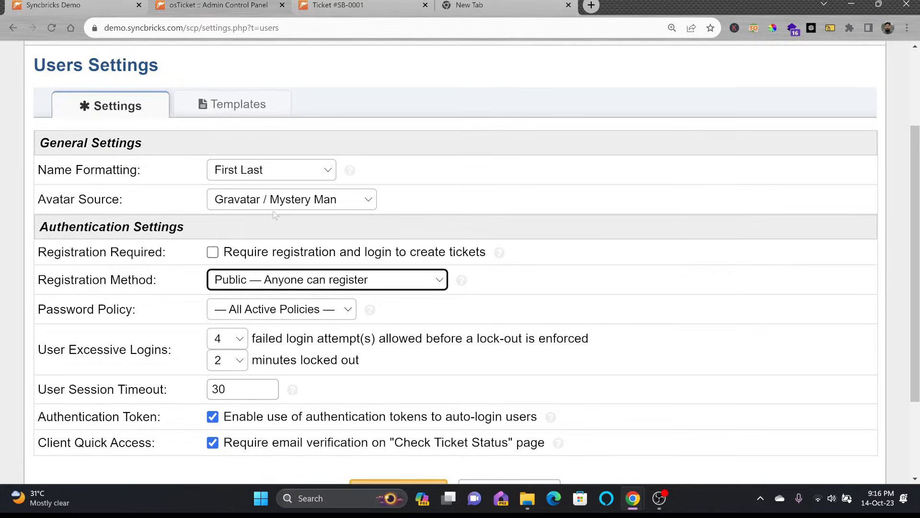
Step: Set Registration Method to Private (only agents can register users) and save the Users settings
click(275, 283)
click(259, 326)
scroll(259, 327, down, 3)
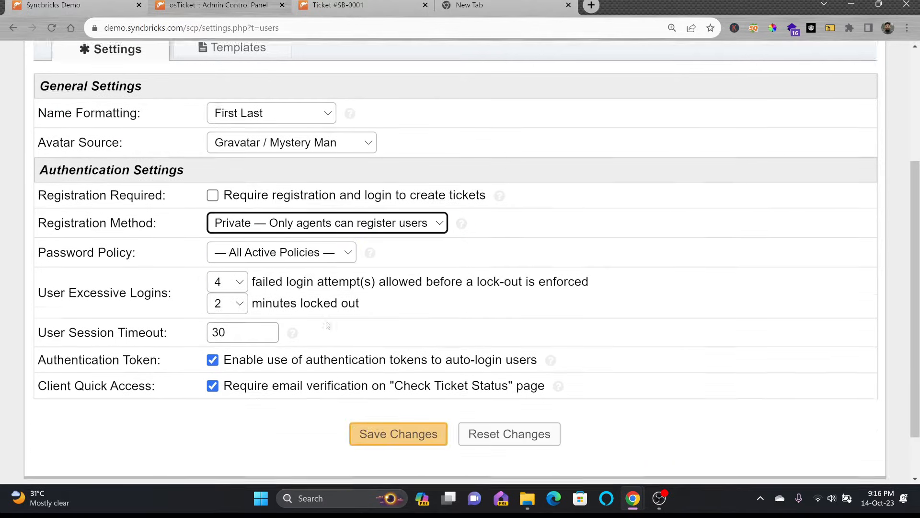
click(373, 372)
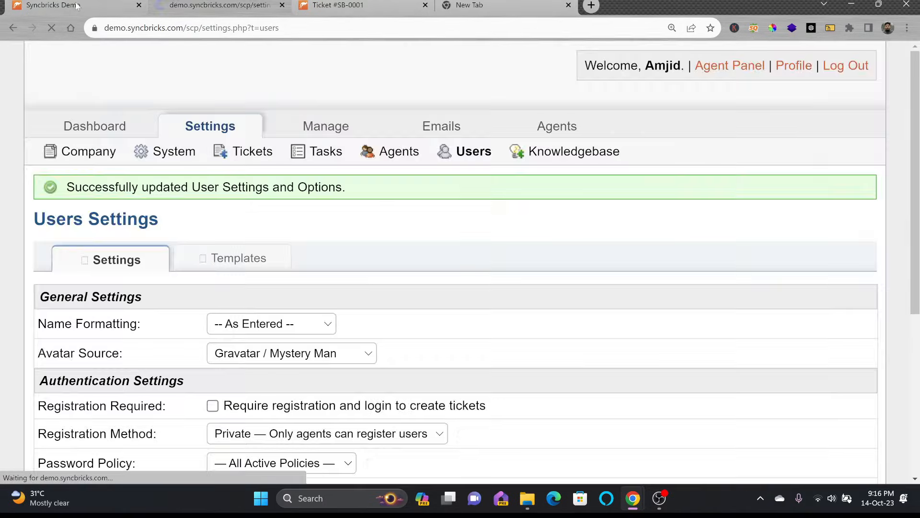
Step: Check the client sign-in page, then save the Users settings again
click(77, 5)
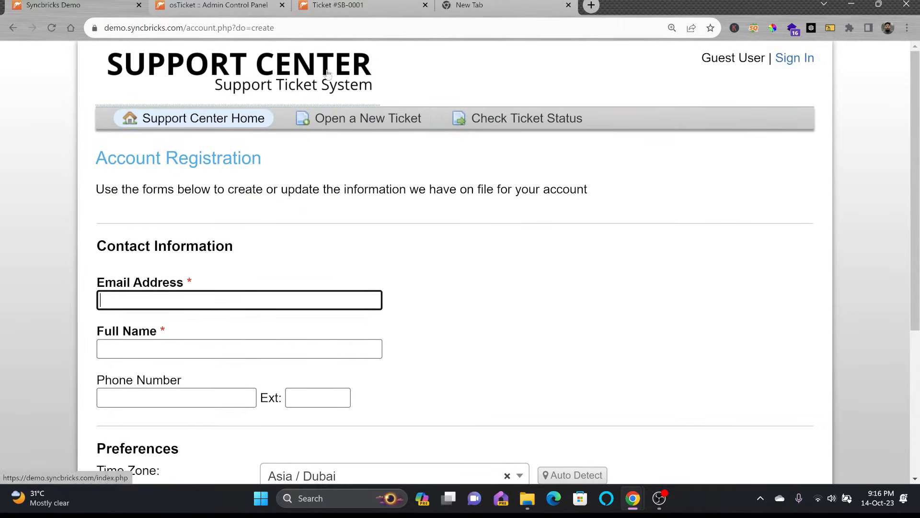
click(797, 57)
key(Return)
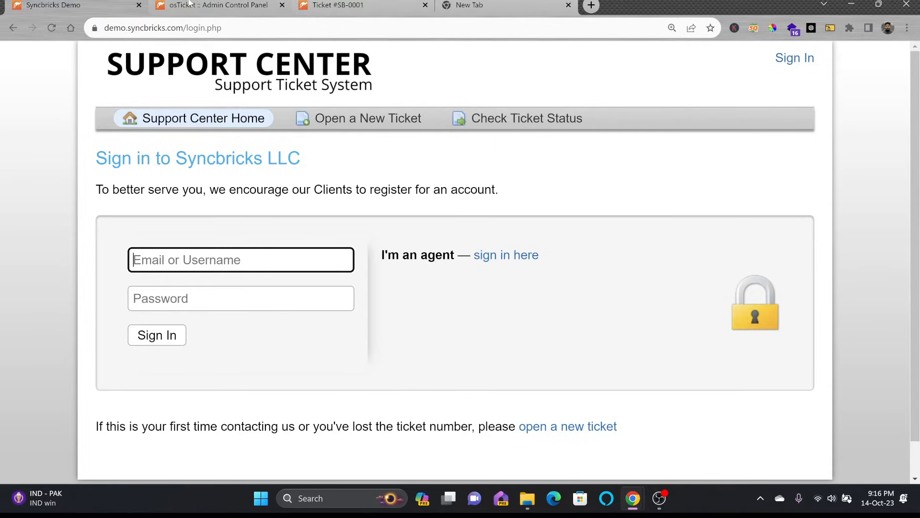
click(190, 3)
click(324, 5)
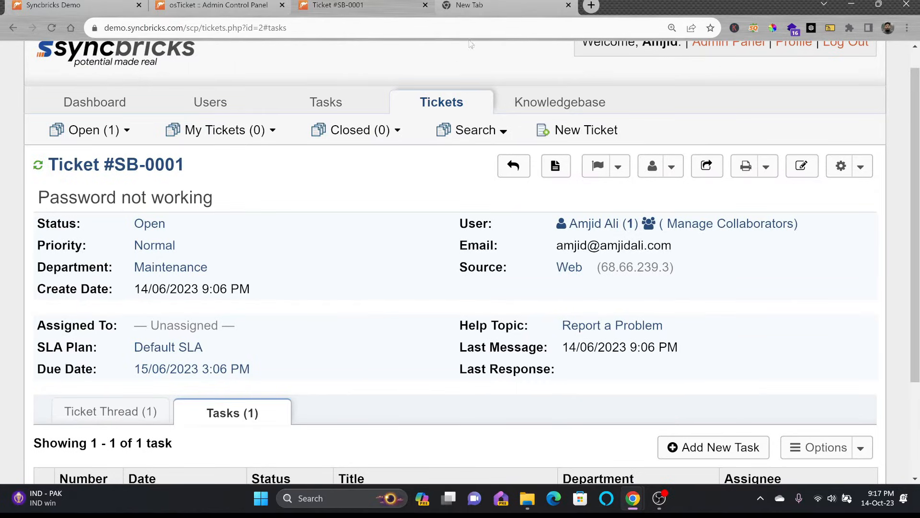
click(218, 6)
scroll(461, 287, down, 5)
click(371, 376)
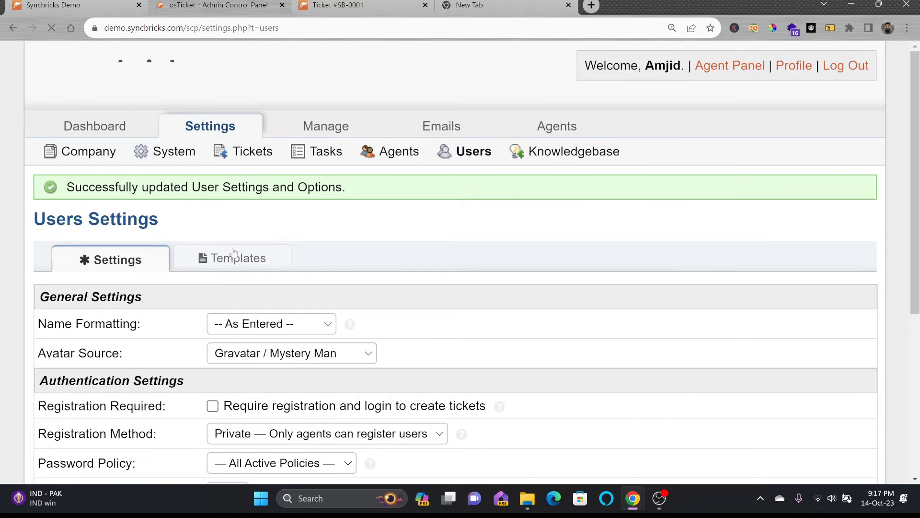
Step: Open the Sign-In Page template and select its header text
click(231, 254)
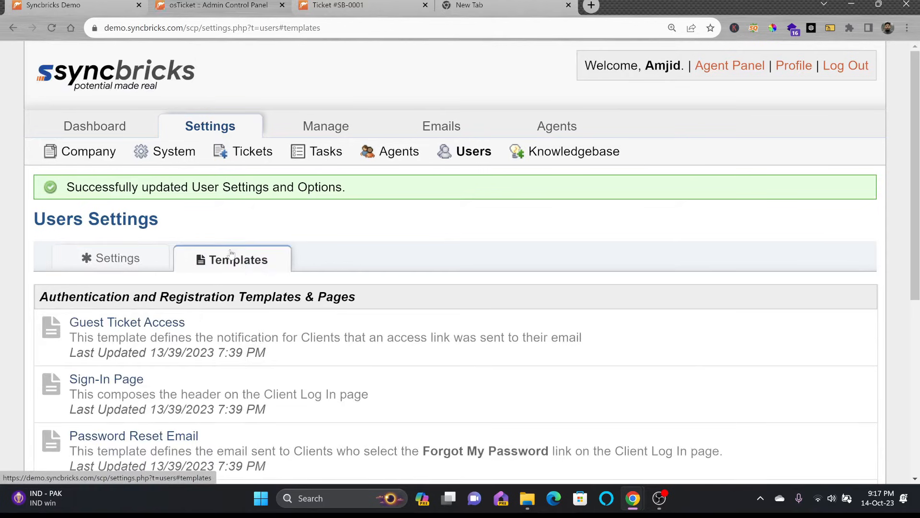
scroll(249, 263, down, 3)
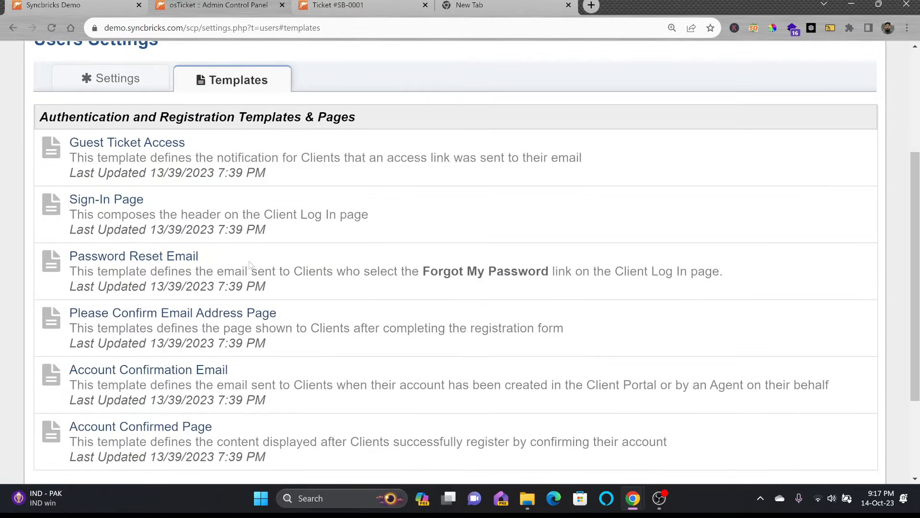
scroll(206, 360, down, 3)
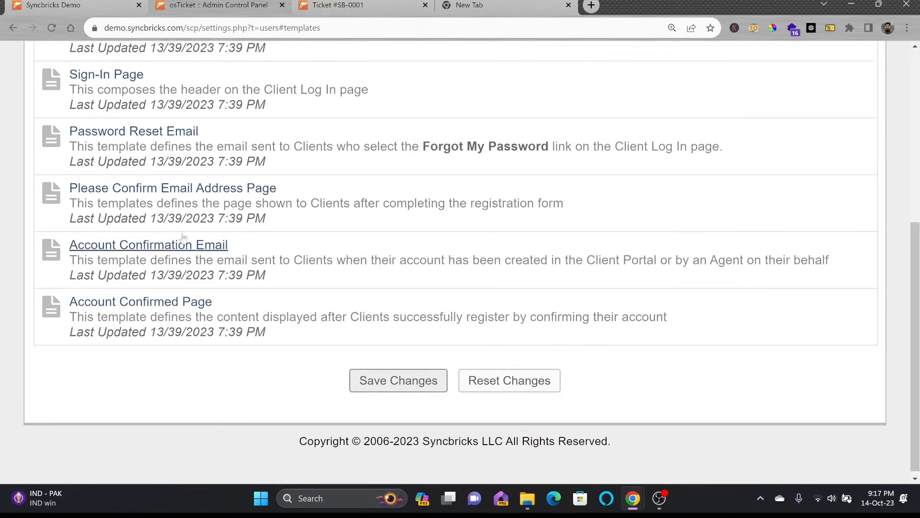
scroll(183, 237, up, 1)
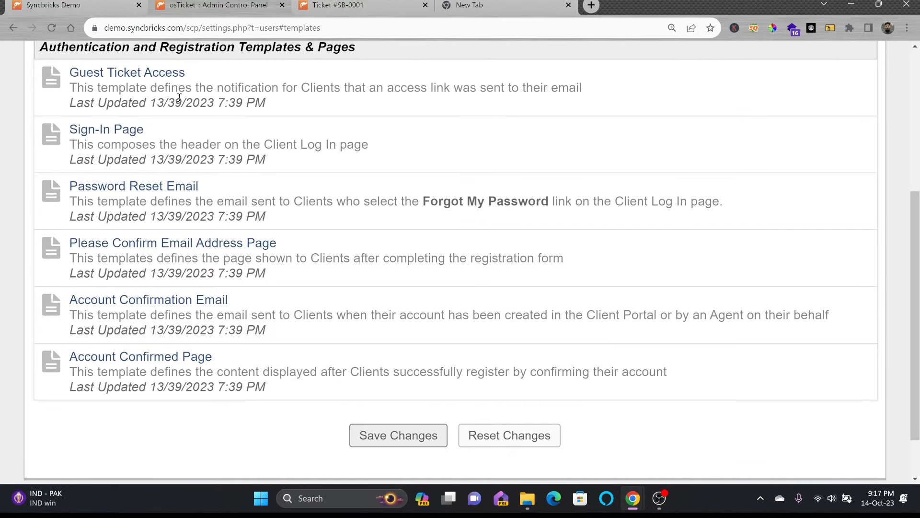
click(138, 133)
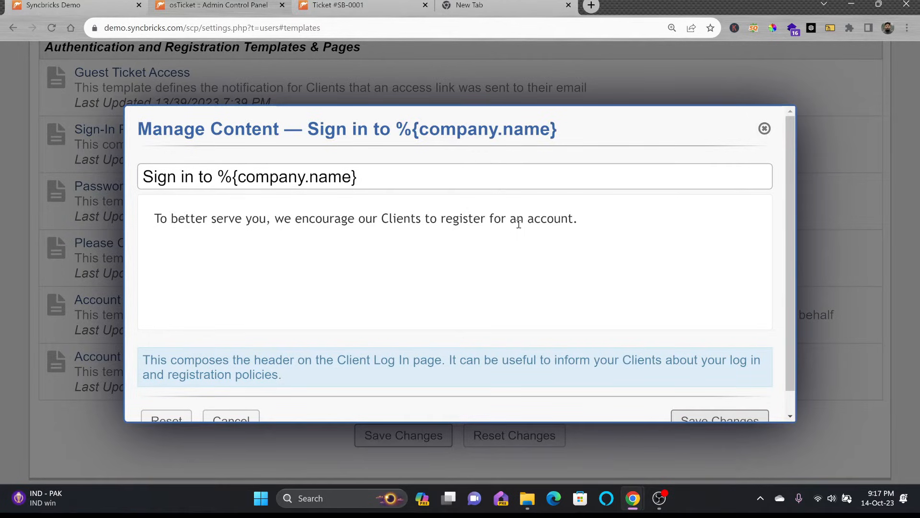
drag(580, 219, 168, 218)
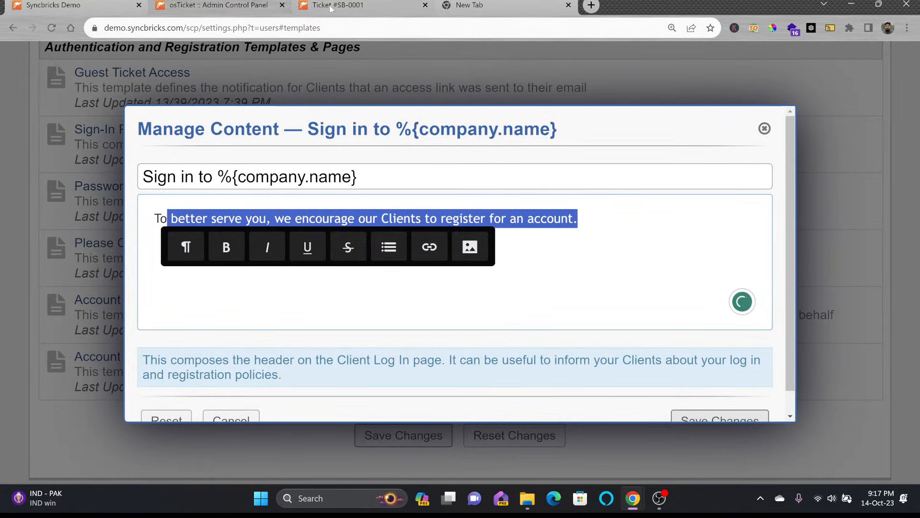
Step: Load demo.syncbricks.com in a new tab and view the current client sign-in header
click(366, 7)
click(447, 6)
text(demo.syncbricks.com)
key(Return)
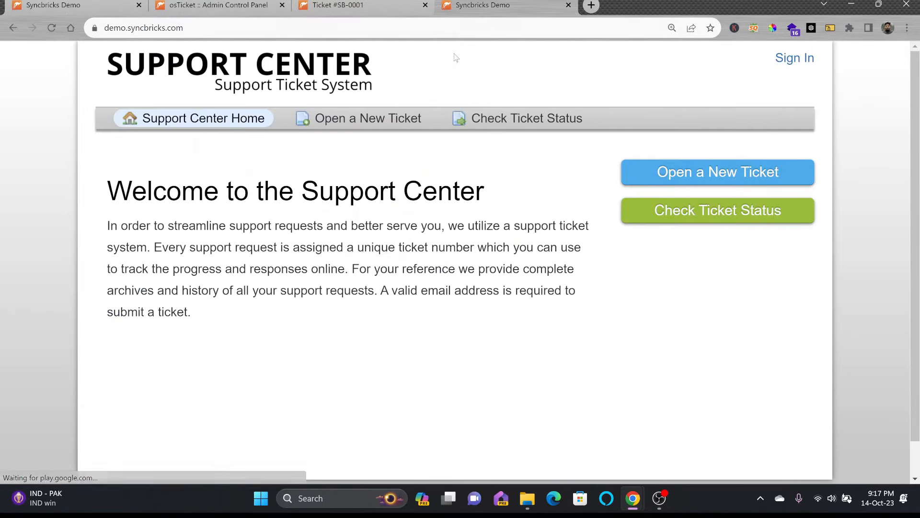
click(794, 58)
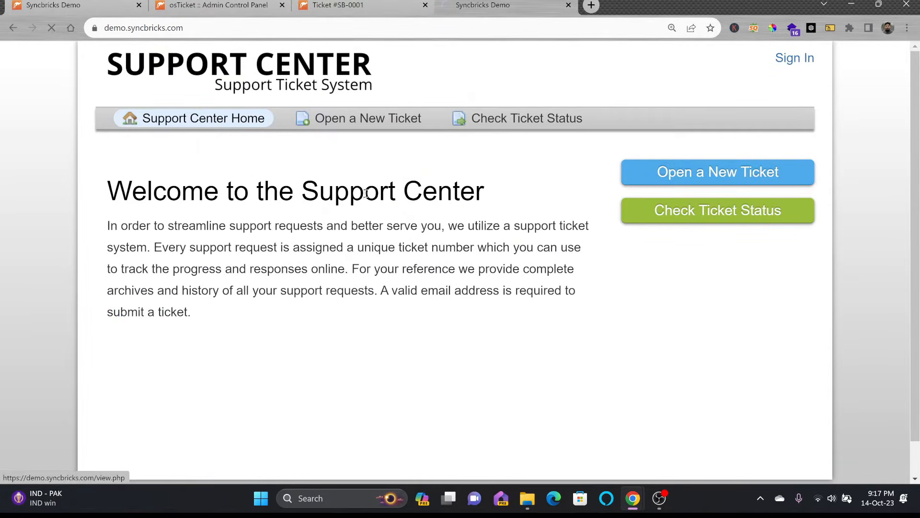
drag(101, 189, 510, 191)
Step: Replace the sign-in header with 'To track all the tickets and the status please login to the Portal.' and save
click(249, 5)
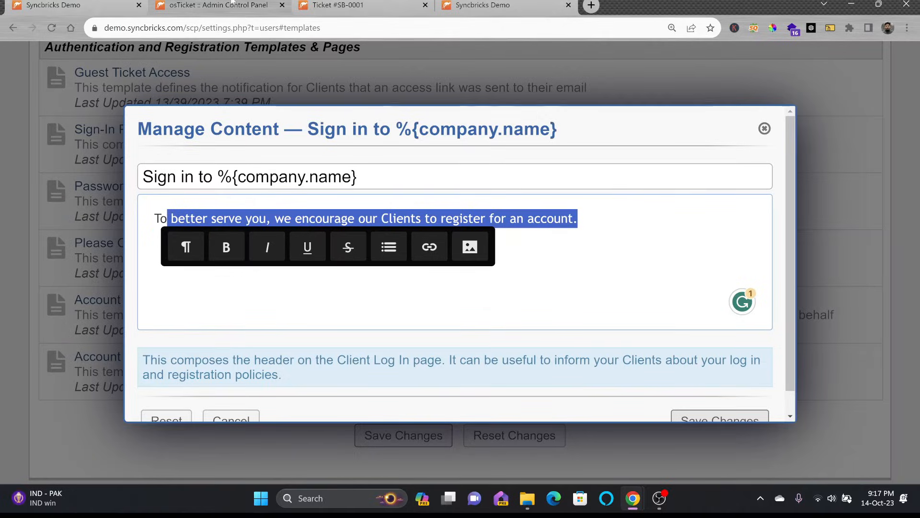
drag(154, 218, 578, 218)
text(To track all the tickets and the status please create)
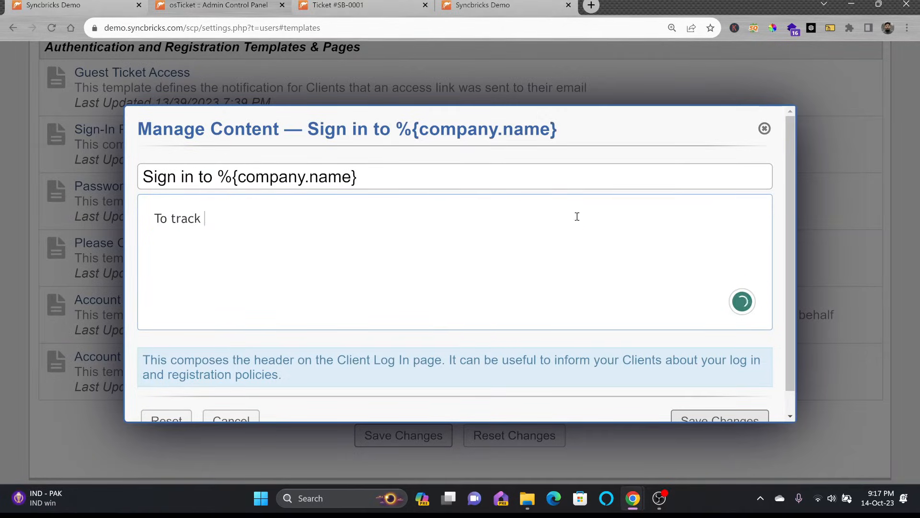
key(BackSpace)
key(BackSpace)
key(BackSpace)
key(BackSpace)
key(BackSpace)
key(BackSpace)
text(login to the Portal.)
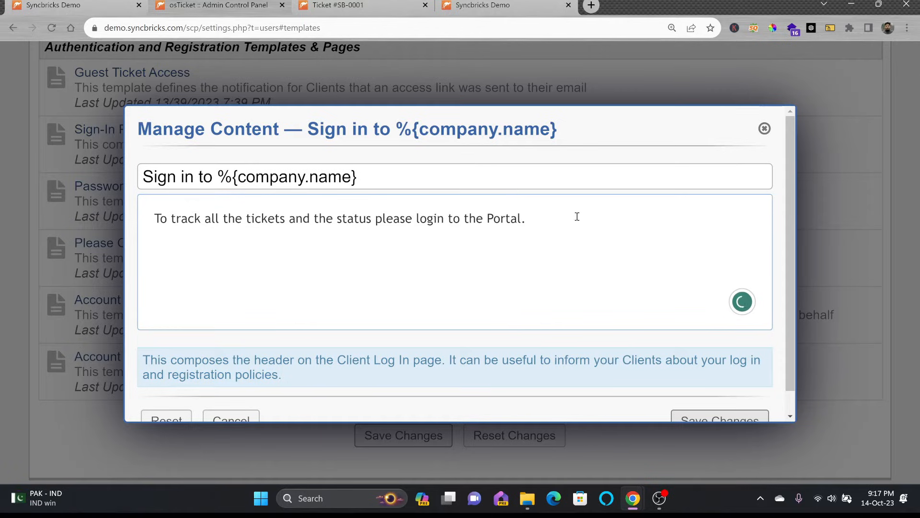
scroll(599, 230, down, 1)
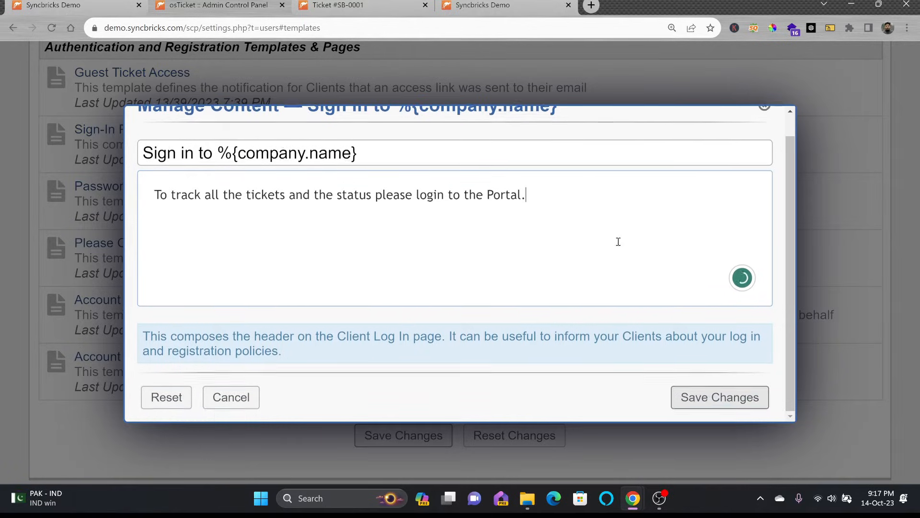
click(691, 395)
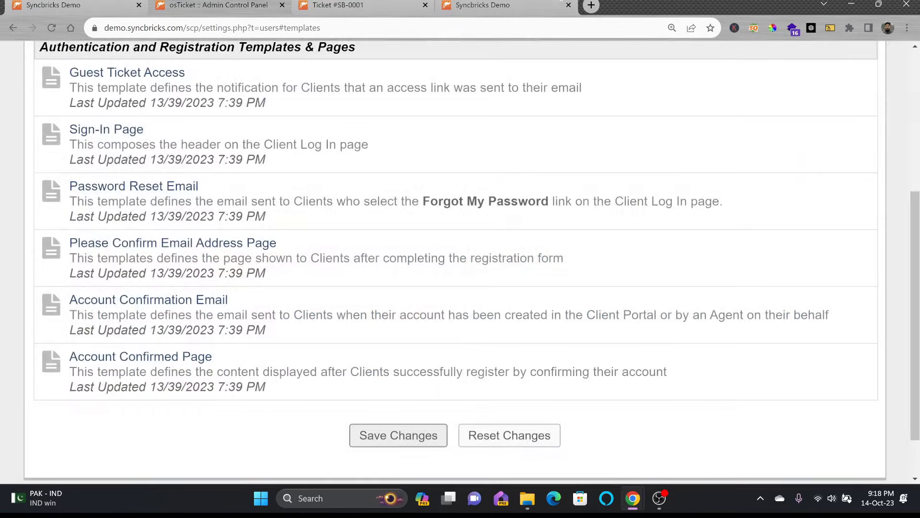
Step: Reload the client sign-in page to confirm the new header, then return to the admin templates
click(547, 4)
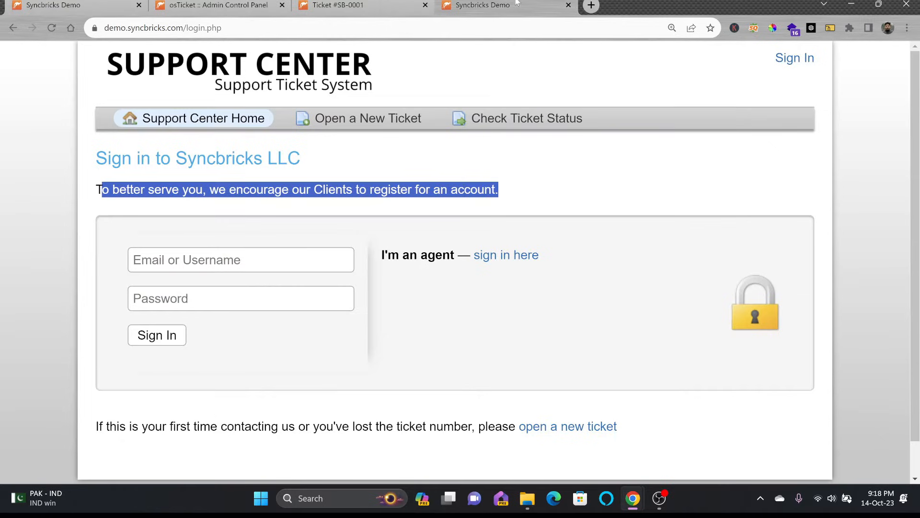
click(51, 27)
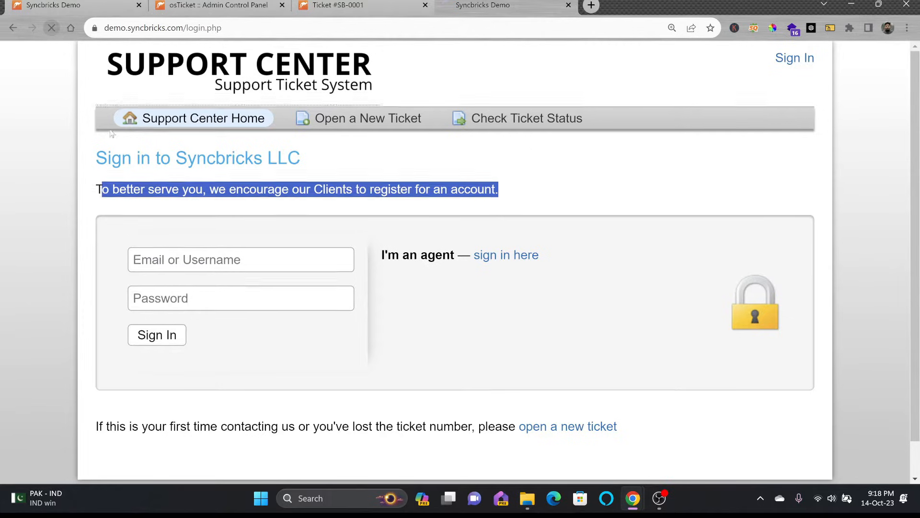
triple_click(185, 192)
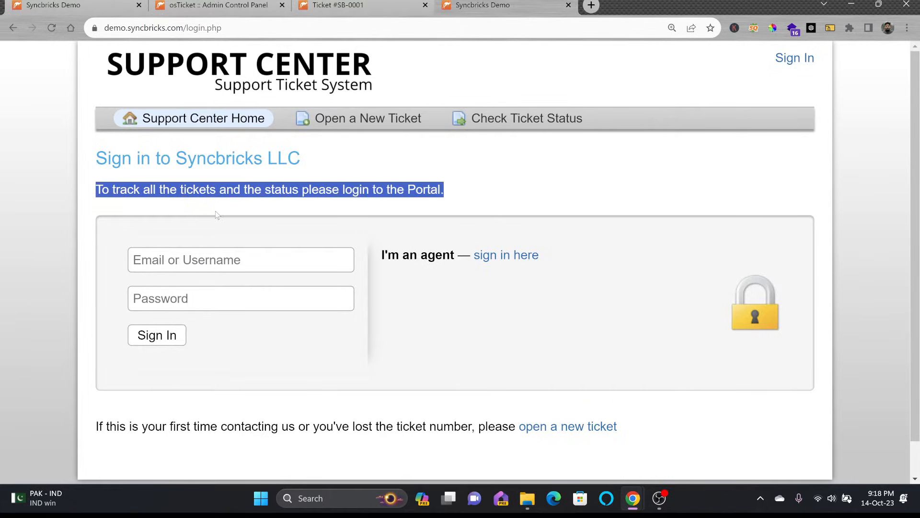
scroll(224, 211, down, 1)
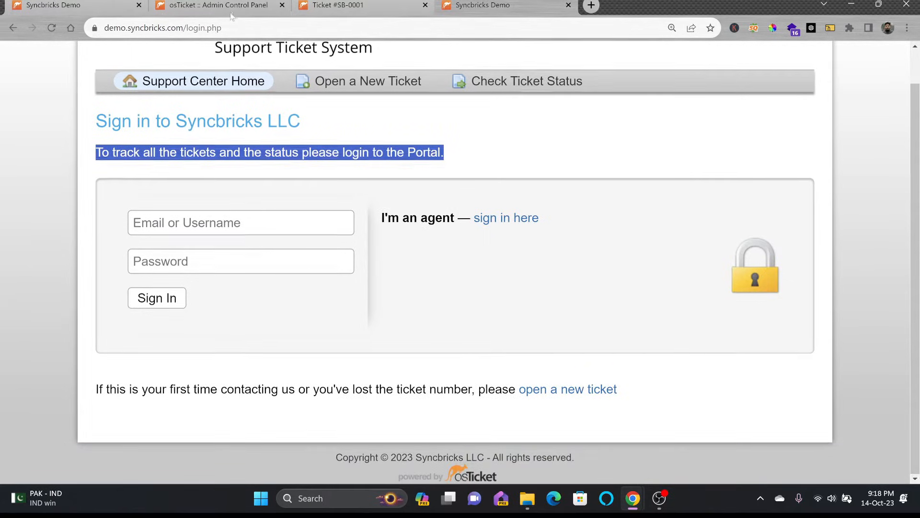
click(228, 7)
click(316, 14)
click(224, 10)
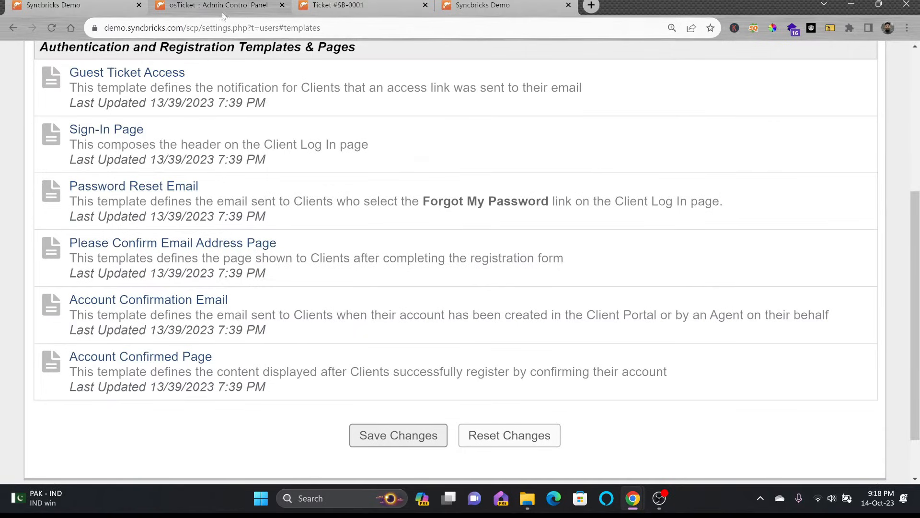
scroll(221, 168, up, 2)
scroll(221, 167, down, 3)
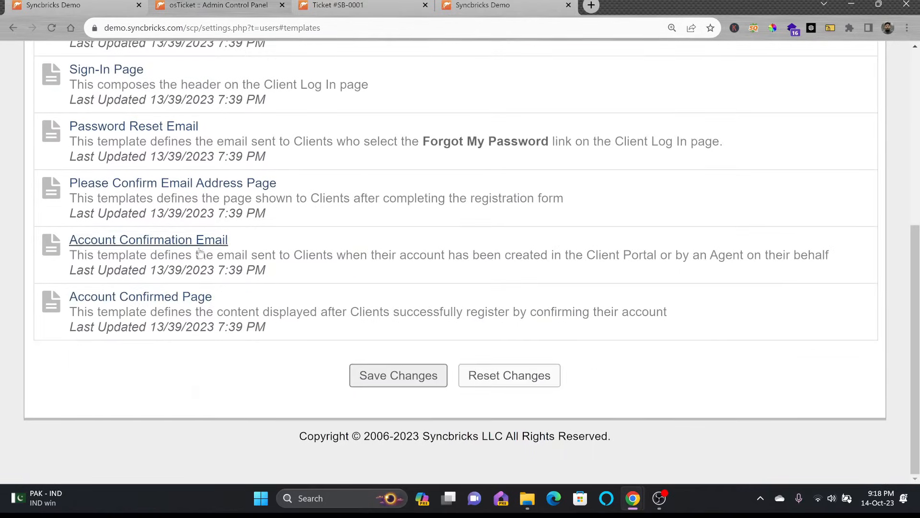
Step: Save the edited account registration page template and go to Knowledgebase settings
click(168, 185)
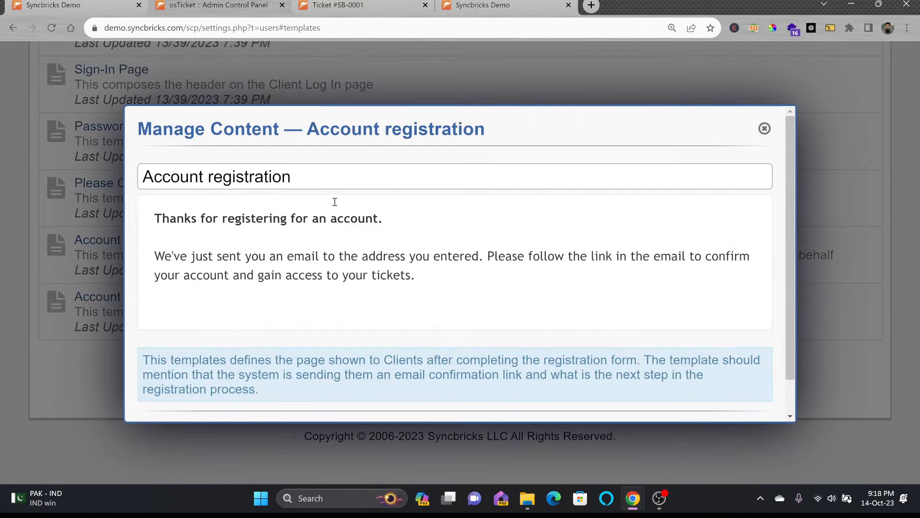
scroll(335, 202, down, 1)
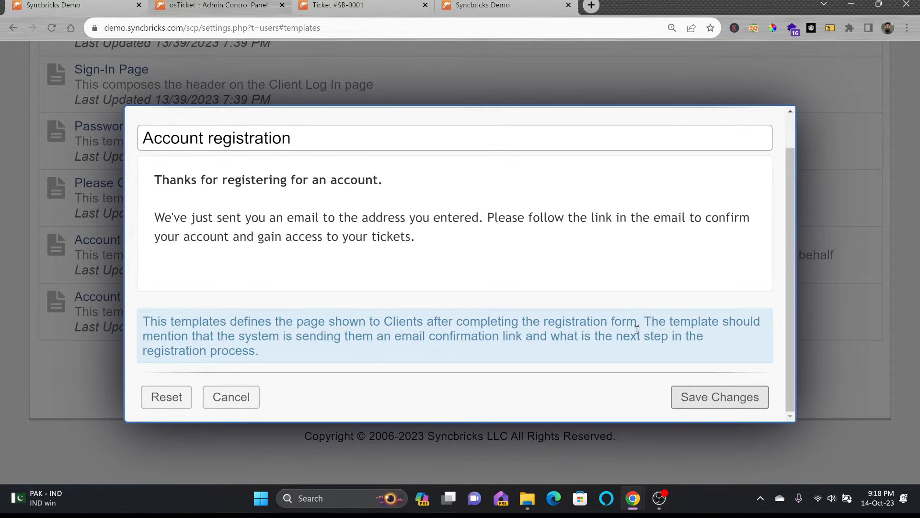
click(720, 397)
click(581, 151)
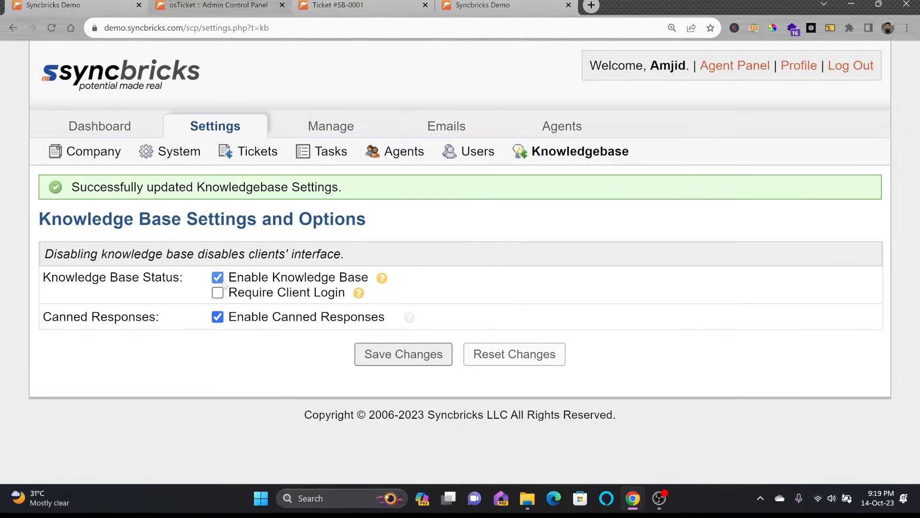
Step: Keep Enable Knowledge Base on, turn off Require Client Login, and save the Knowledgebase settings
click(277, 279)
click(277, 279)
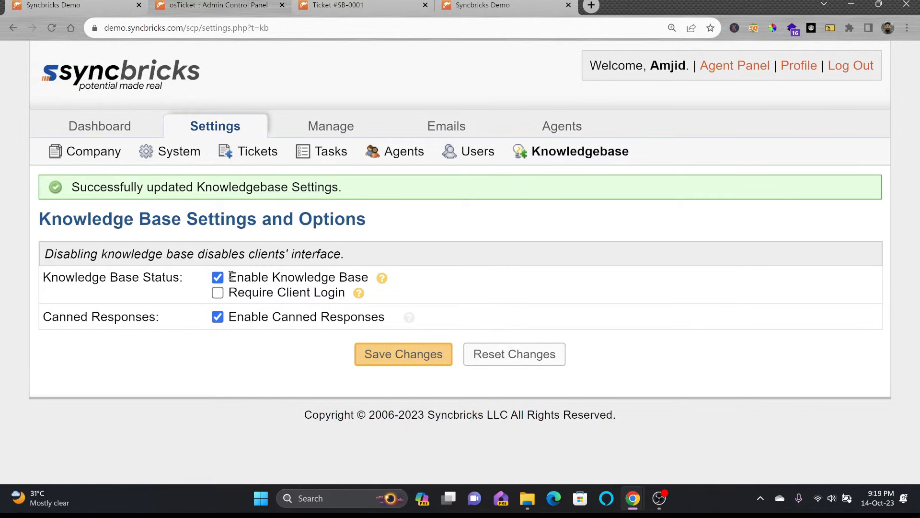
drag(230, 277, 373, 277)
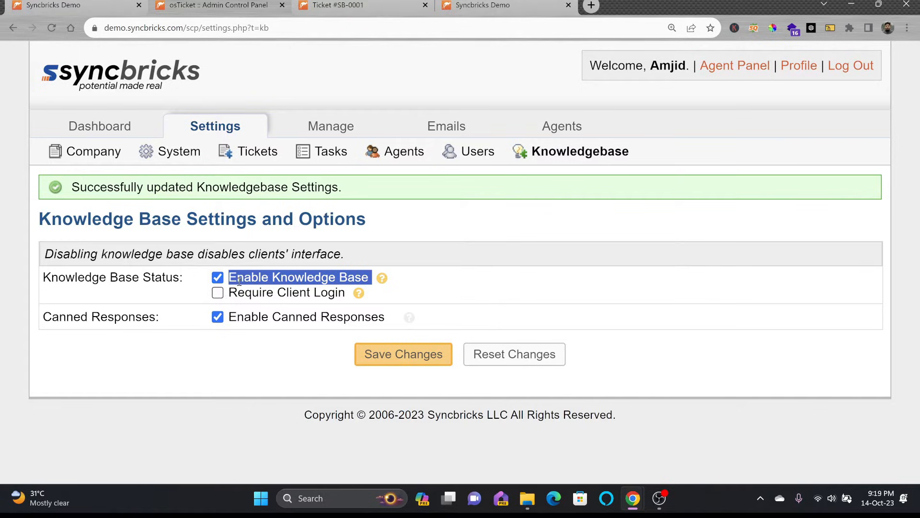
click(220, 298)
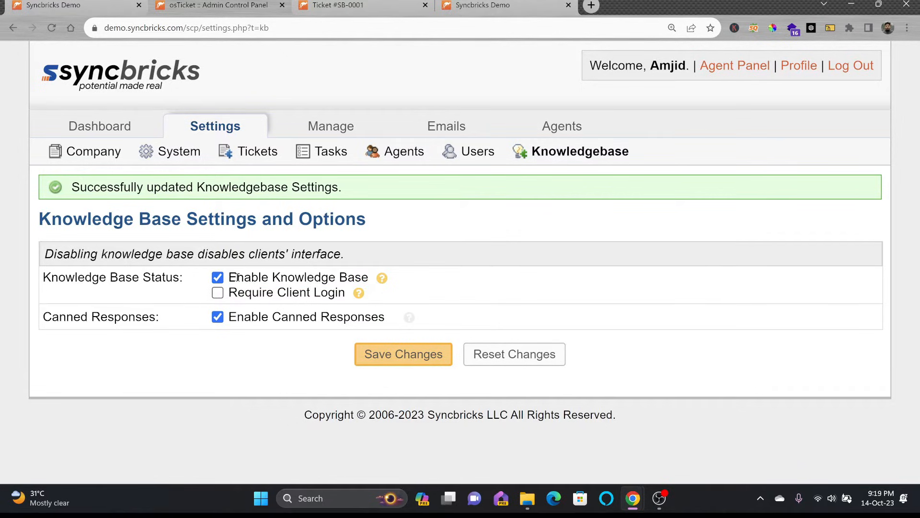
click(219, 294)
click(364, 354)
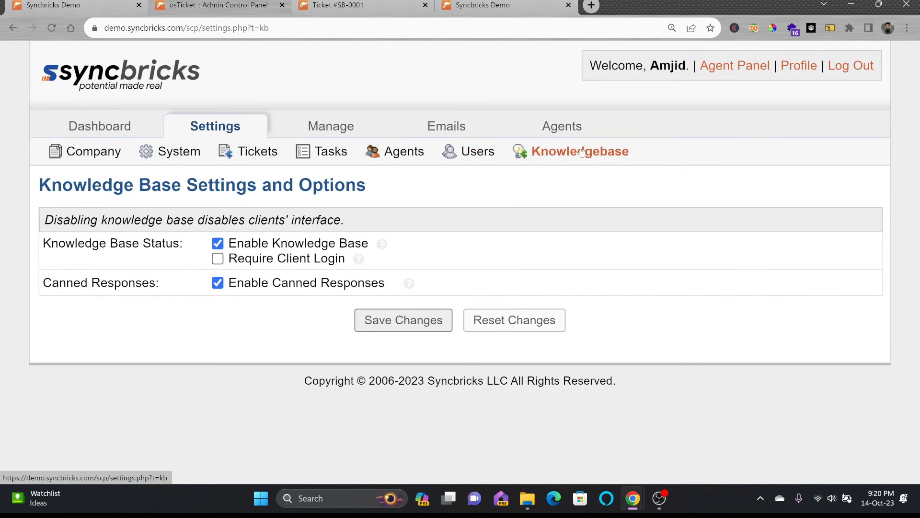
mouse_move(338, 135)
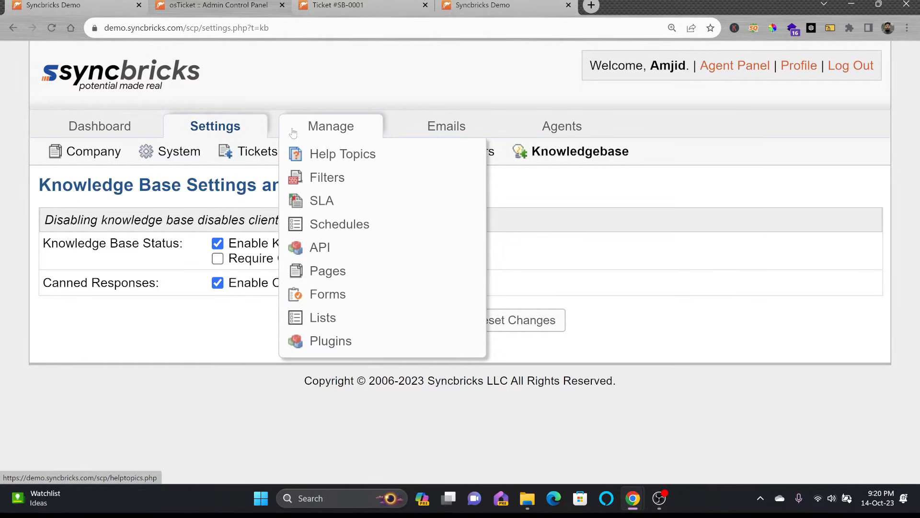
Step: Add a top-level help topic named 'IT Support' and show its New ticket options
click(313, 159)
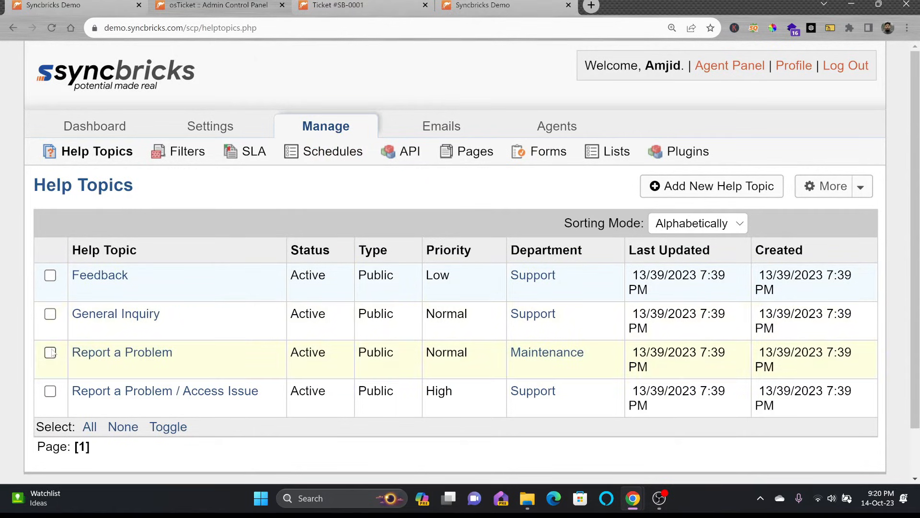
scroll(60, 398, down, 2)
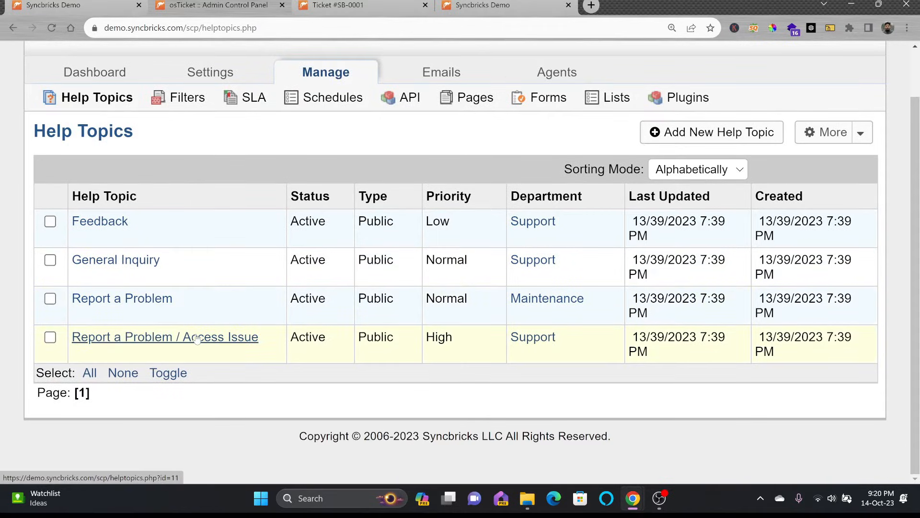
click(664, 140)
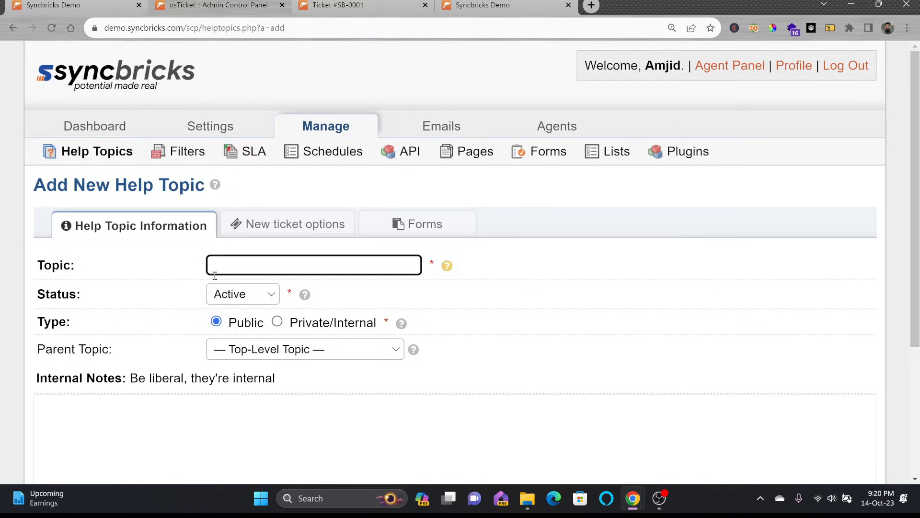
text(IT Support)
scroll(275, 307, down, 2)
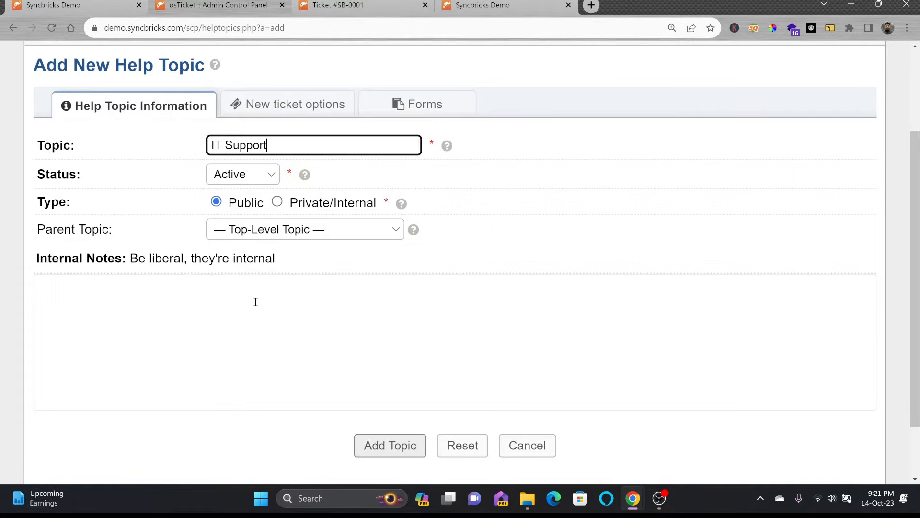
click(284, 239)
click(284, 238)
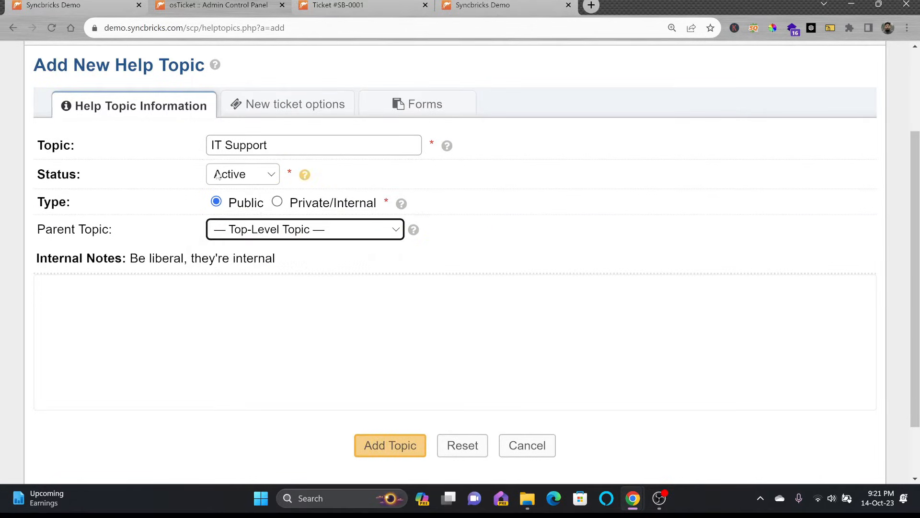
click(213, 318)
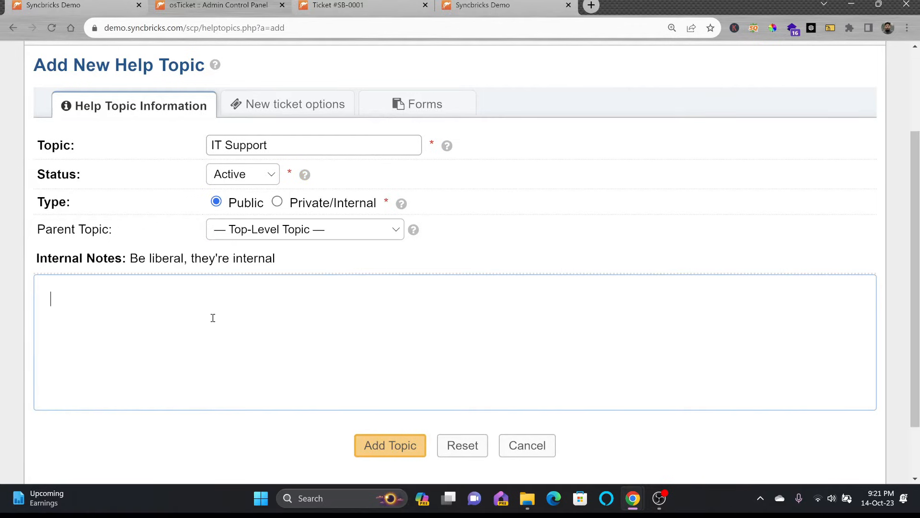
click(389, 446)
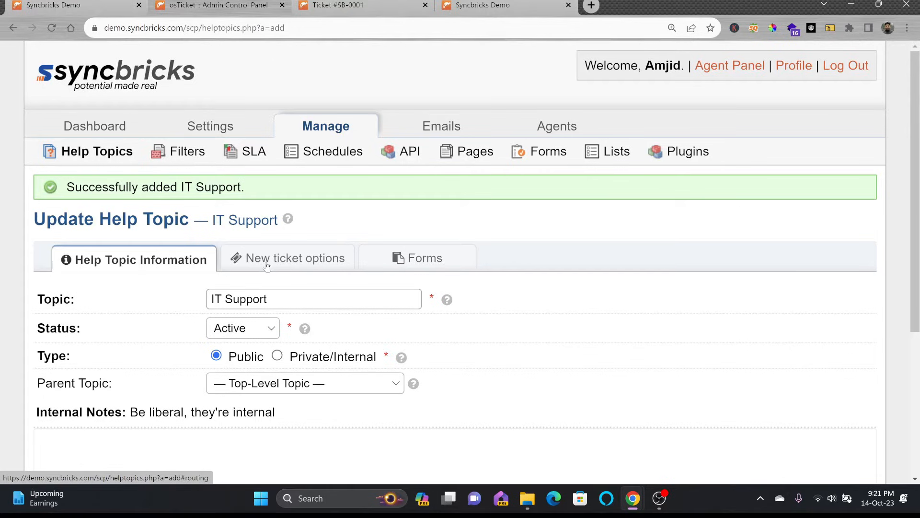
click(267, 265)
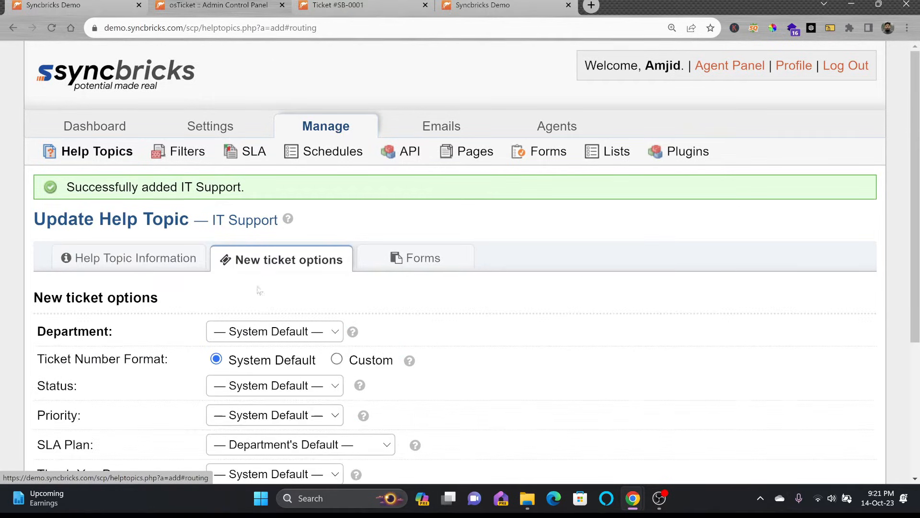
scroll(225, 204, down, 2)
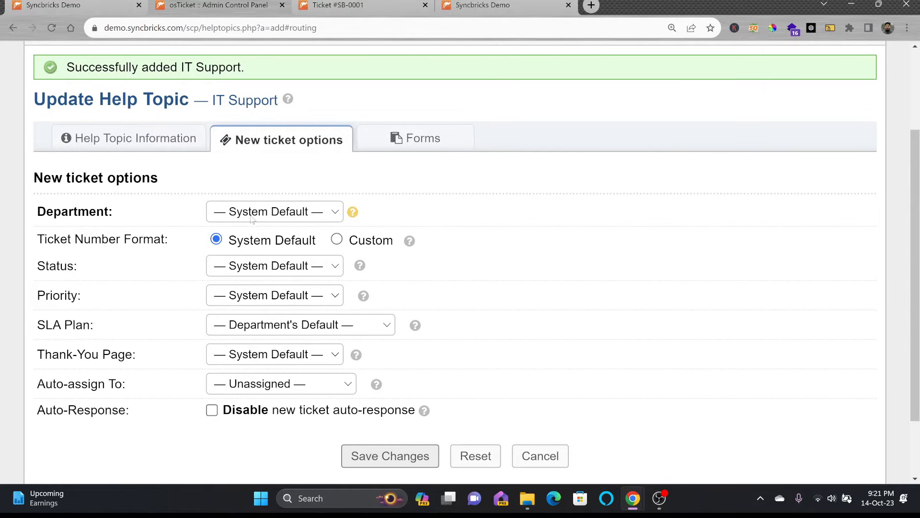
Step: Create a new department 'IT Department' for the IT Support topic
click(251, 218)
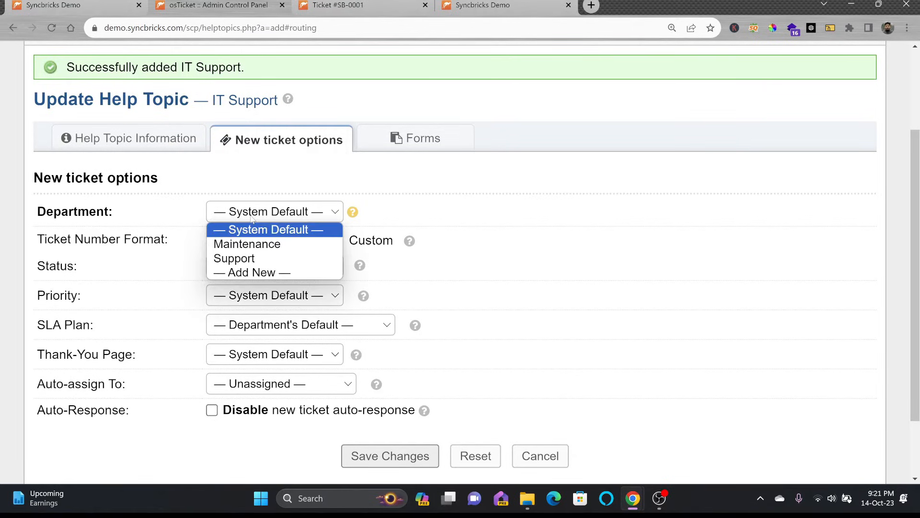
click(258, 273)
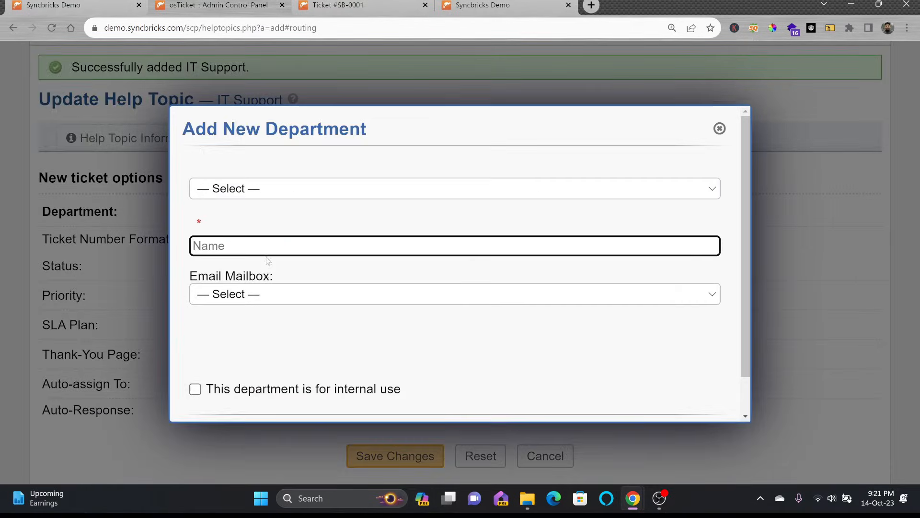
text(IT Department)
scroll(295, 272, down, 1)
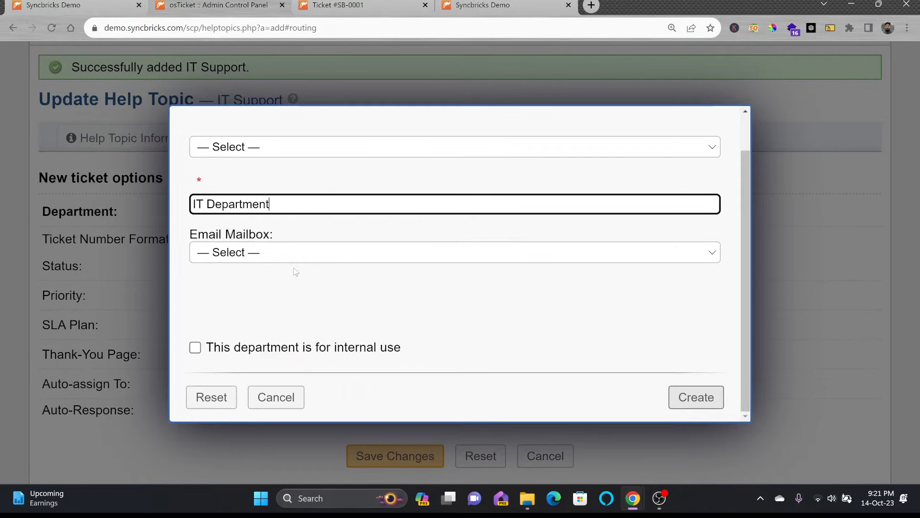
click(709, 402)
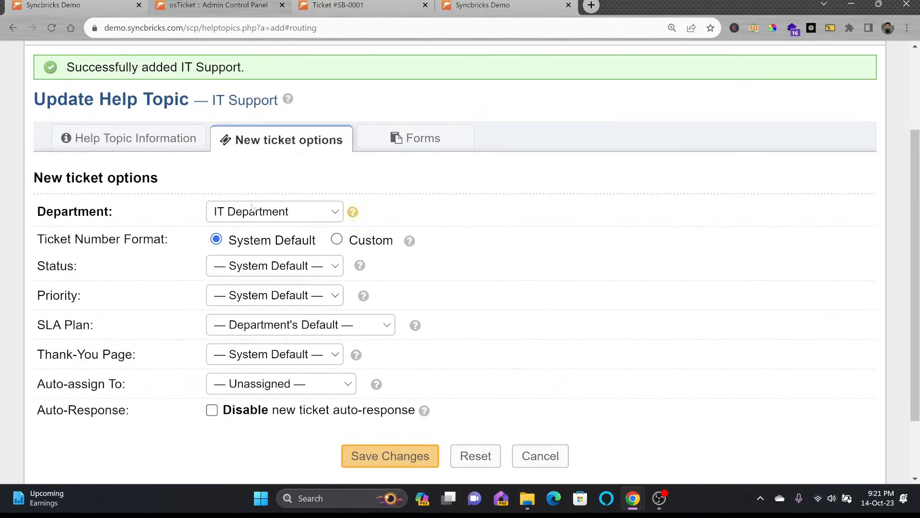
click(137, 143)
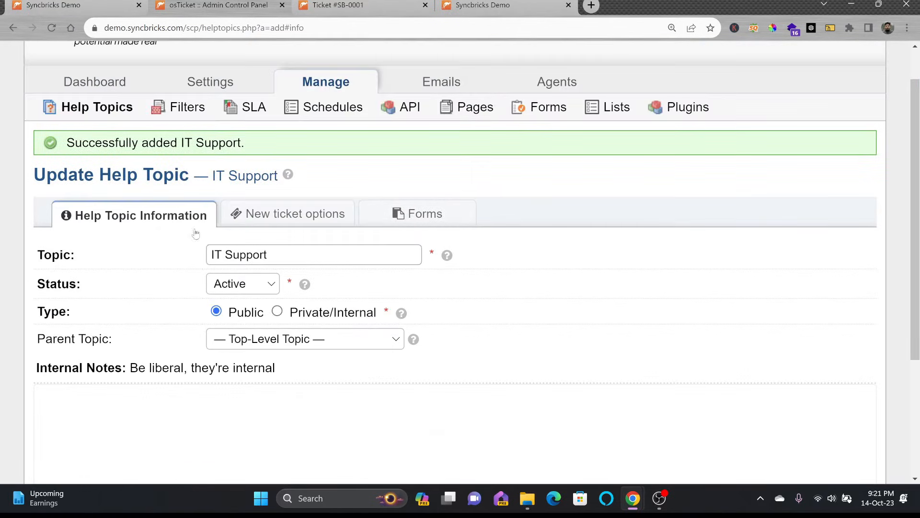
click(261, 225)
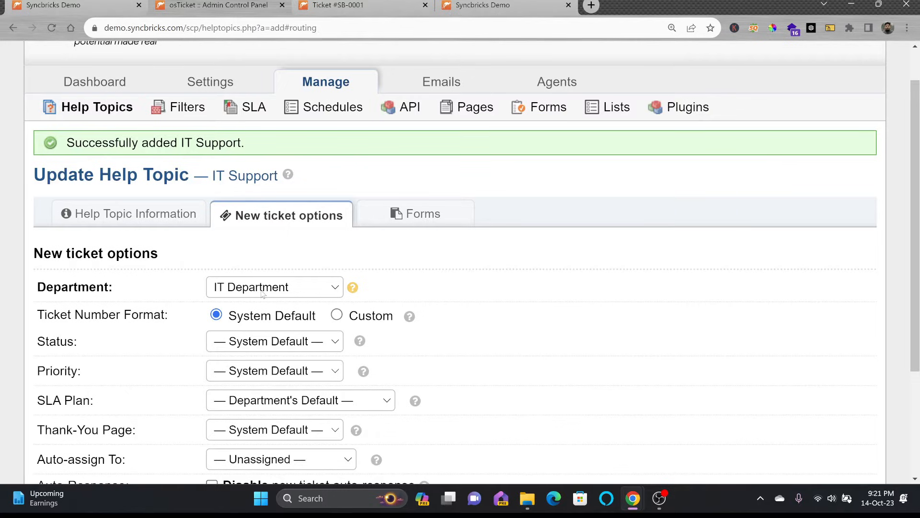
Step: Set new tickets' initial status to Open and choose the Custom ticket number format
scroll(264, 331, down, 3)
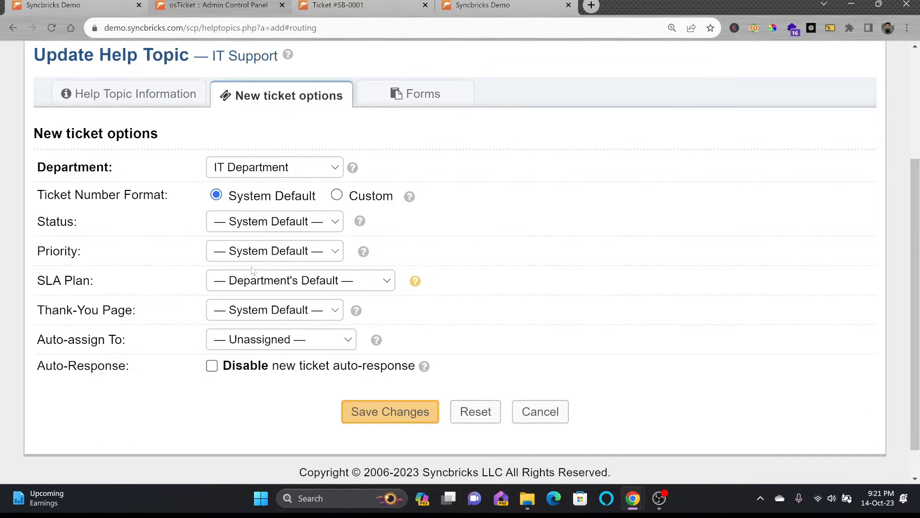
click(268, 225)
click(252, 253)
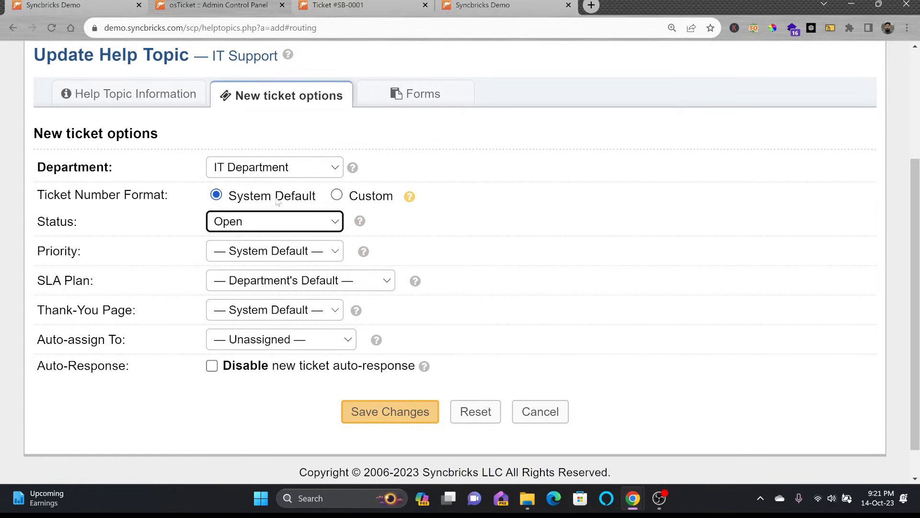
click(337, 196)
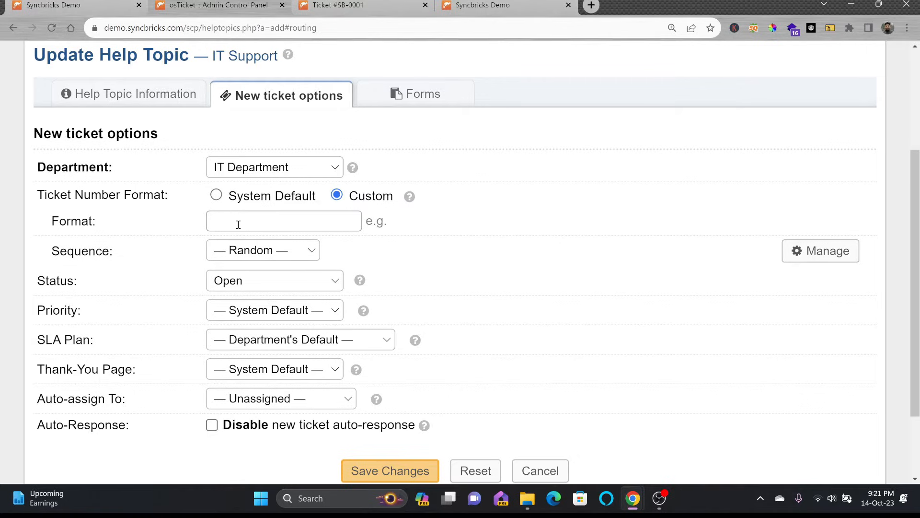
Step: Set the custom ticket number format to IT-#### using the General Tickets sequence
click(262, 221)
text(IT-)
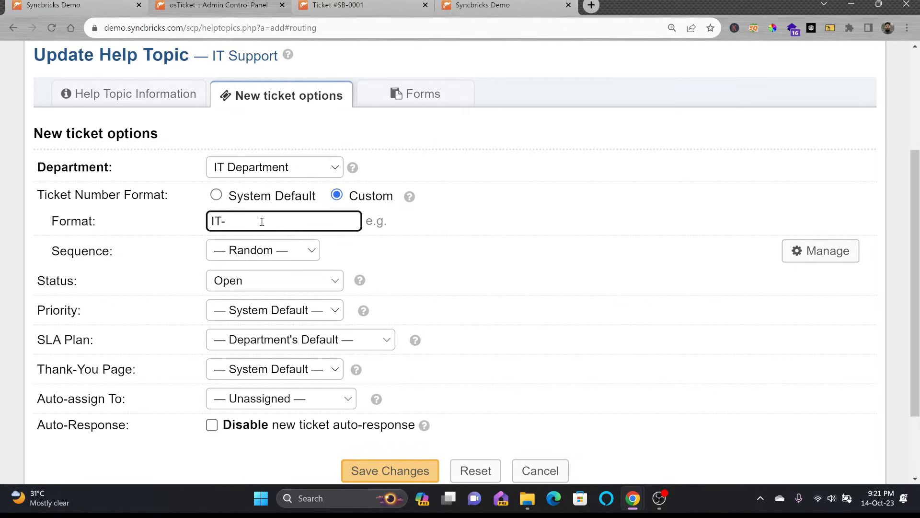
text(####)
click(272, 251)
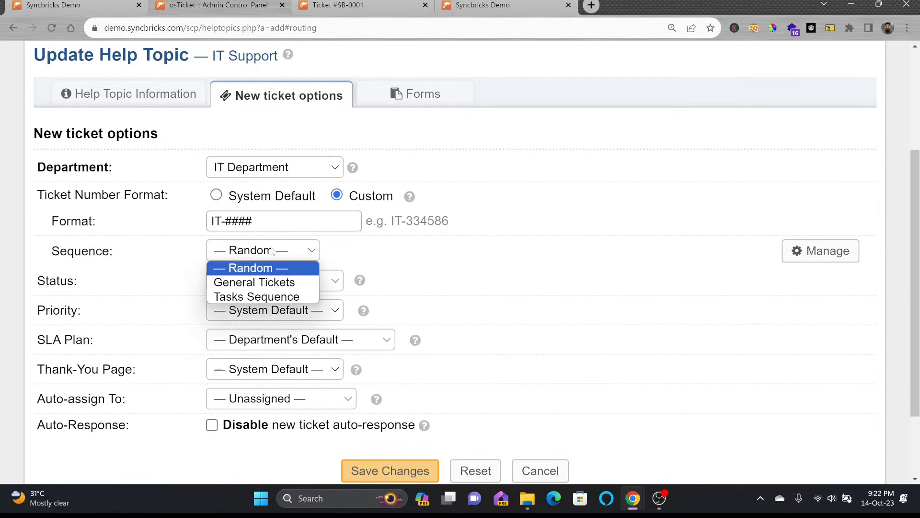
click(261, 282)
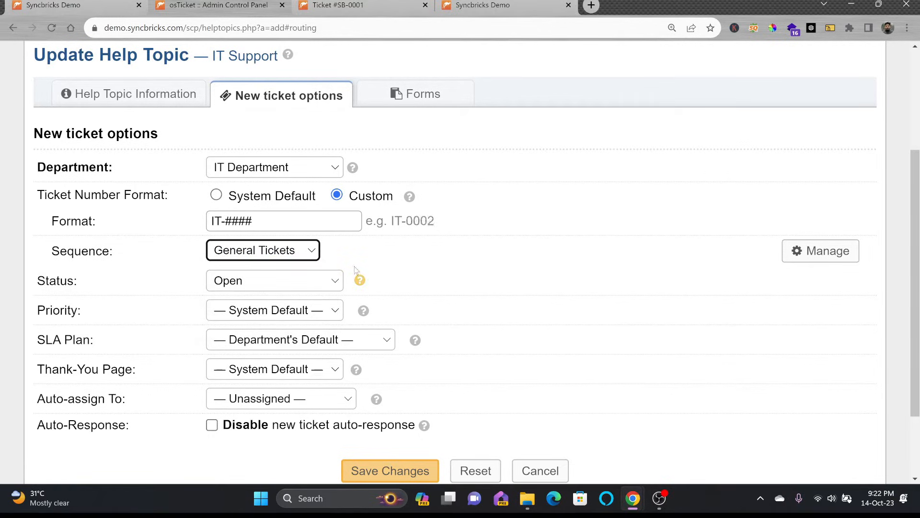
drag(397, 219, 439, 221)
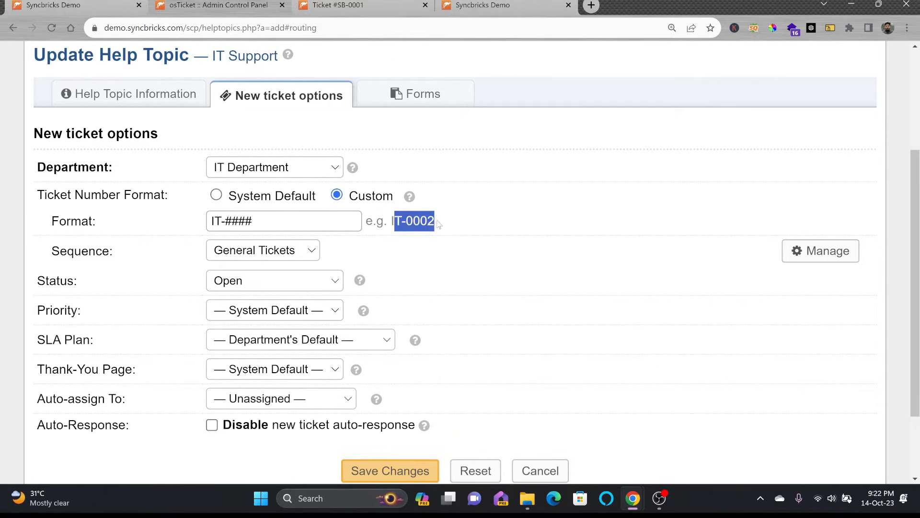
click(398, 220)
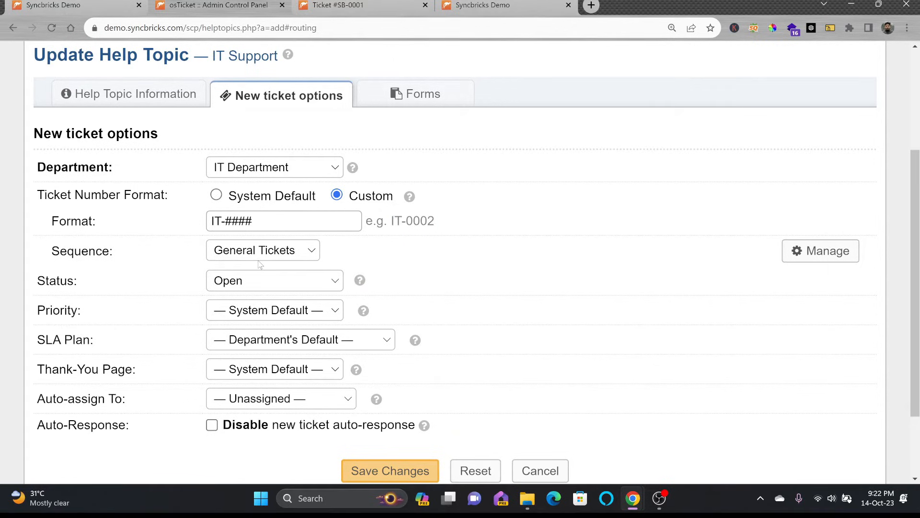
drag(408, 218, 466, 223)
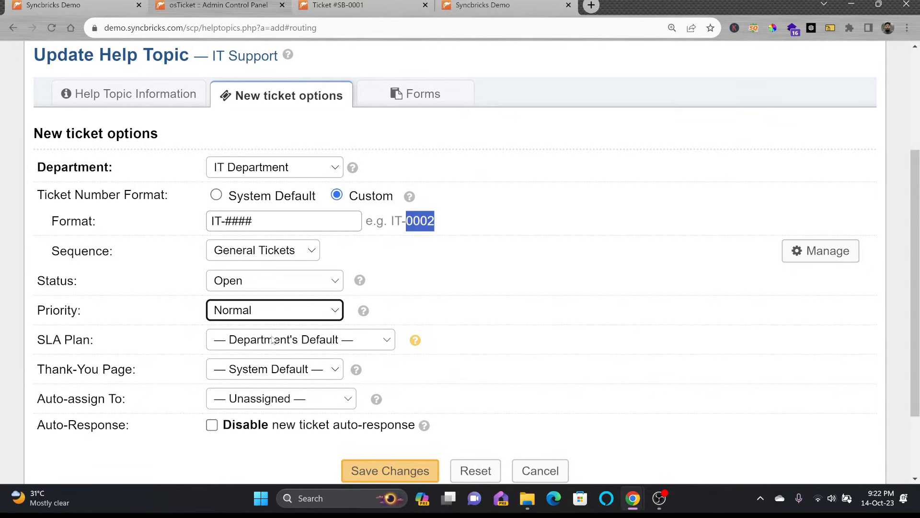
scroll(273, 339, down, 1)
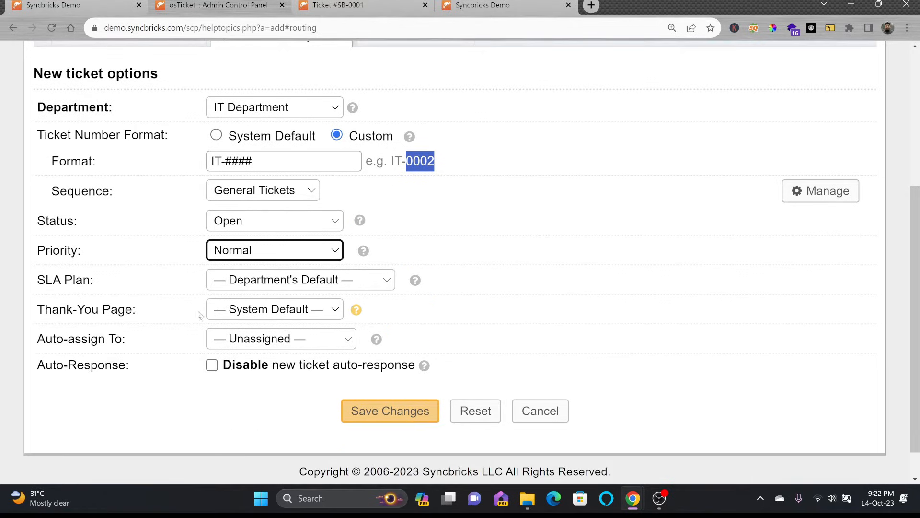
Step: Set the Thank-You Page to Thank You and auto-assign new tickets to the agent
click(246, 314)
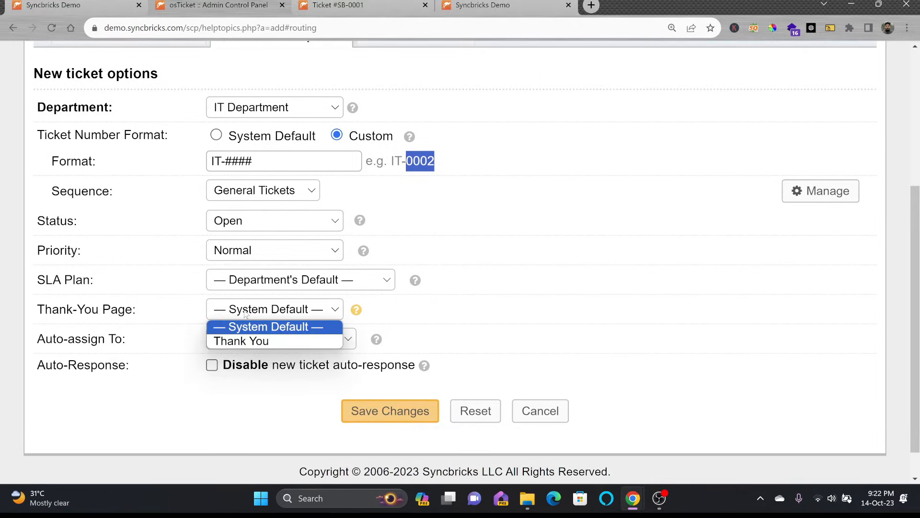
click(258, 341)
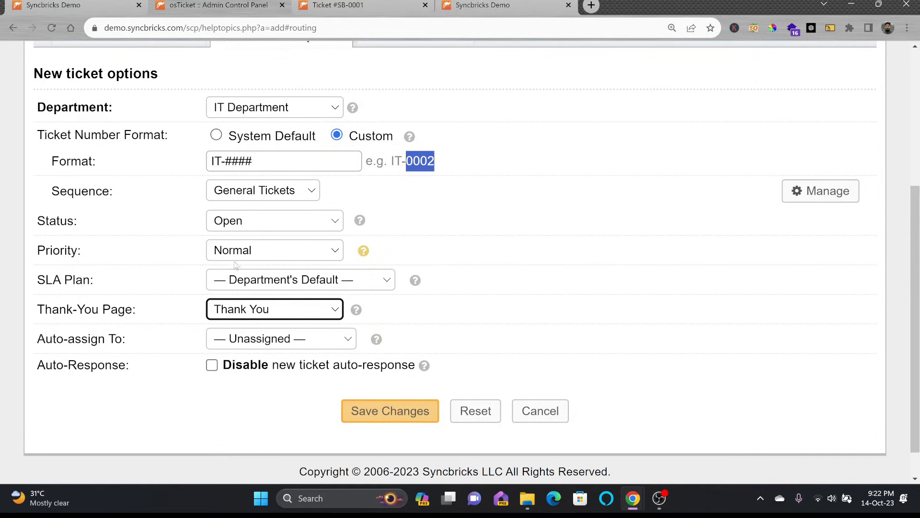
click(245, 338)
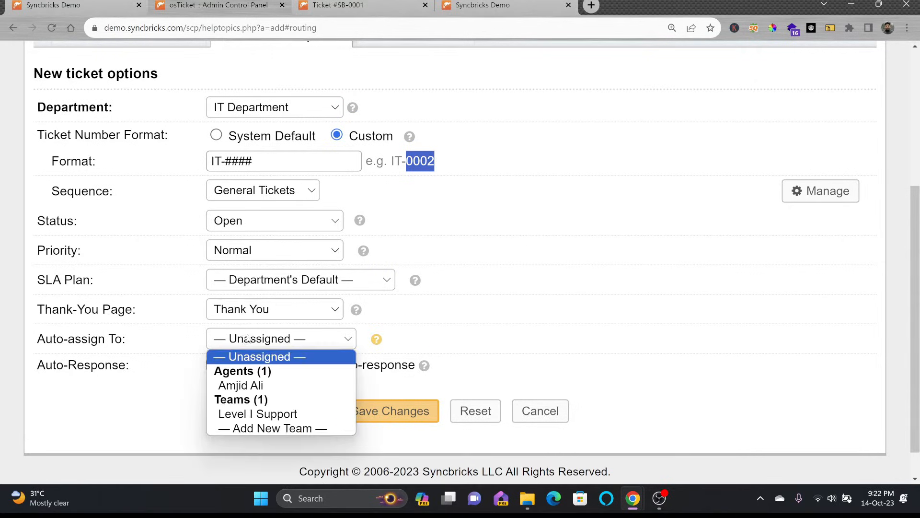
click(260, 385)
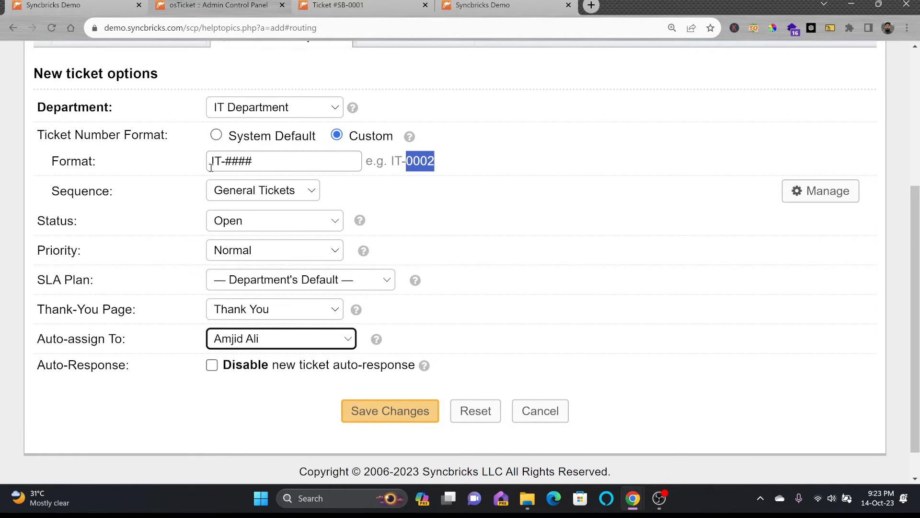
scroll(261, 357, up, 3)
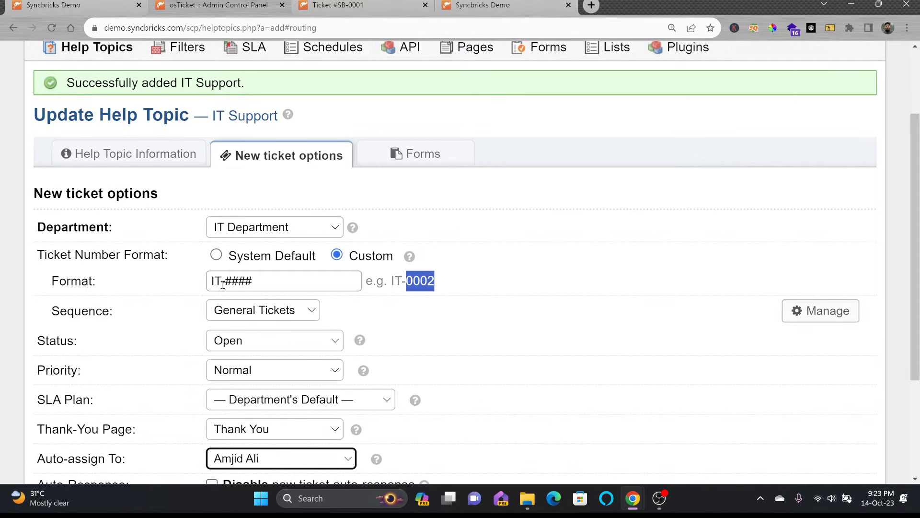
scroll(224, 286, down, 3)
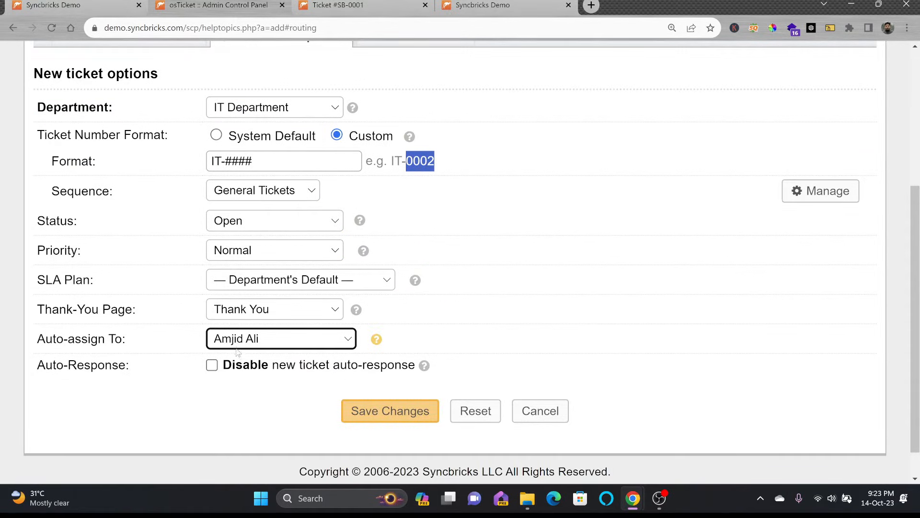
Step: Save the IT Support topic and choose IT Support on the client's Open a New Ticket form
click(364, 407)
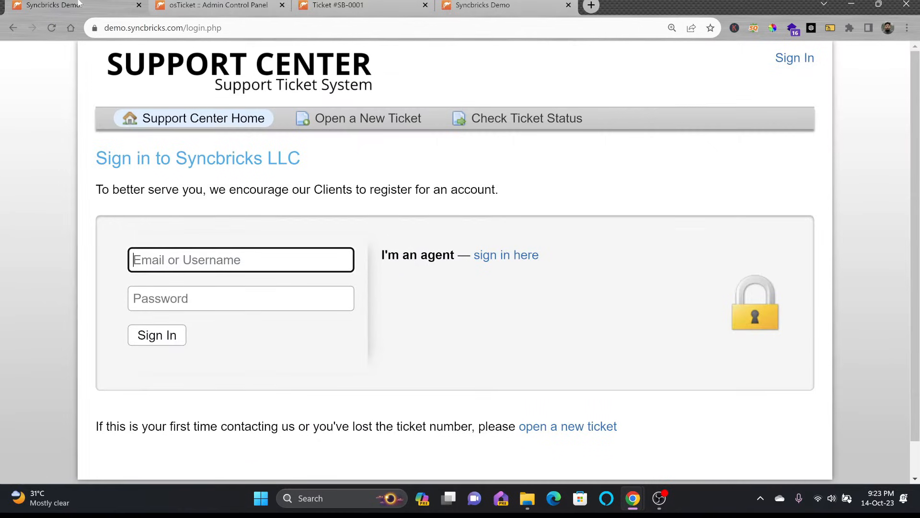
click(344, 119)
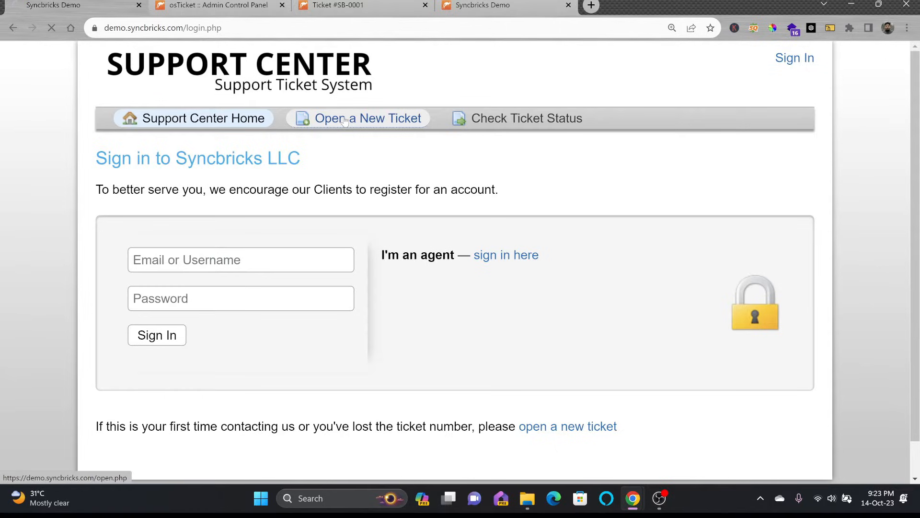
scroll(276, 169, down, 2)
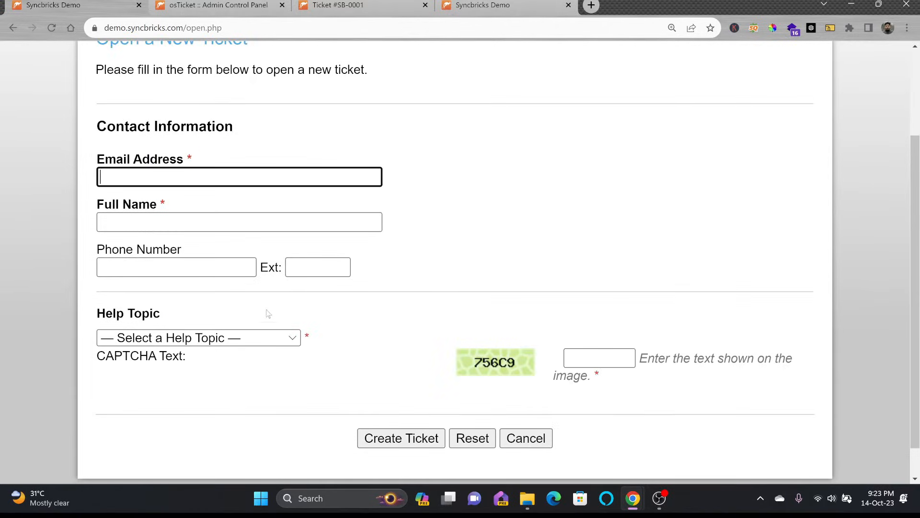
click(259, 338)
click(162, 405)
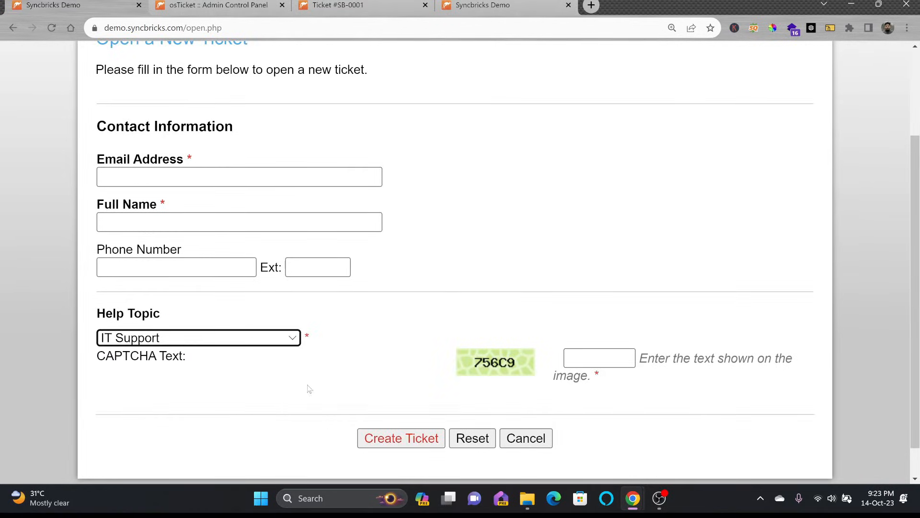
Step: Review the revealed issue summary and ticket details fields on the new-ticket form
scroll(307, 282, down, 5)
click(157, 211)
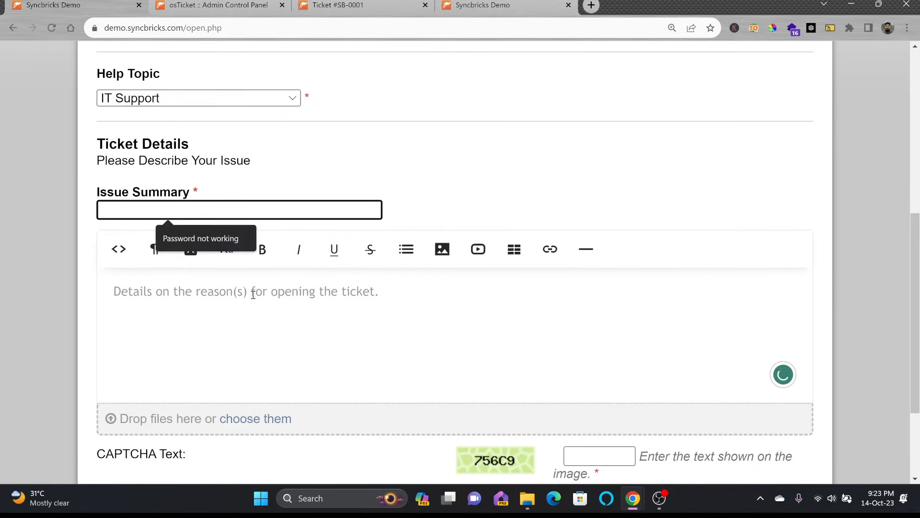
click(254, 294)
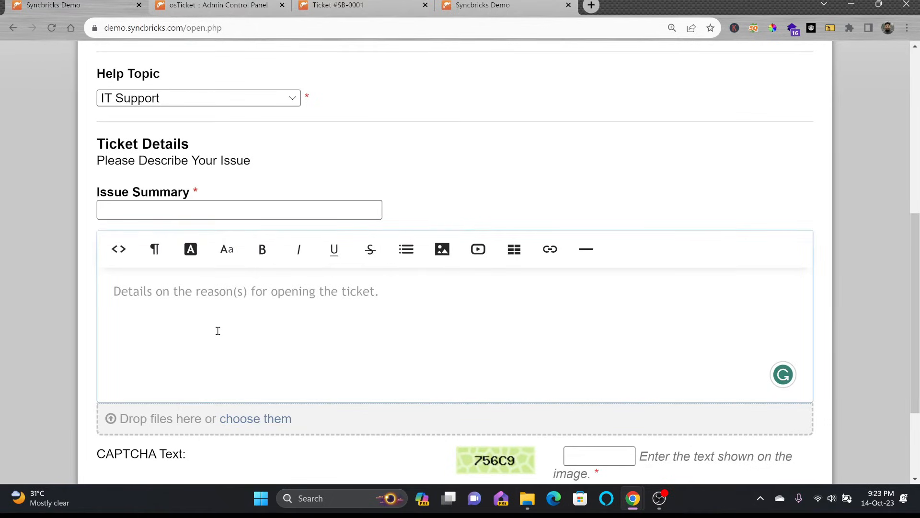
scroll(220, 329, down, 3)
scroll(187, 251, up, 2)
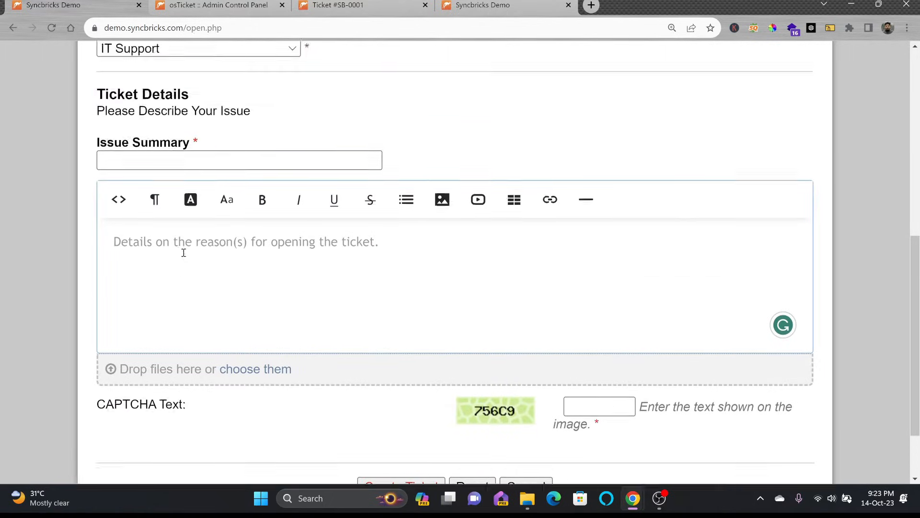
scroll(184, 253, up, 1)
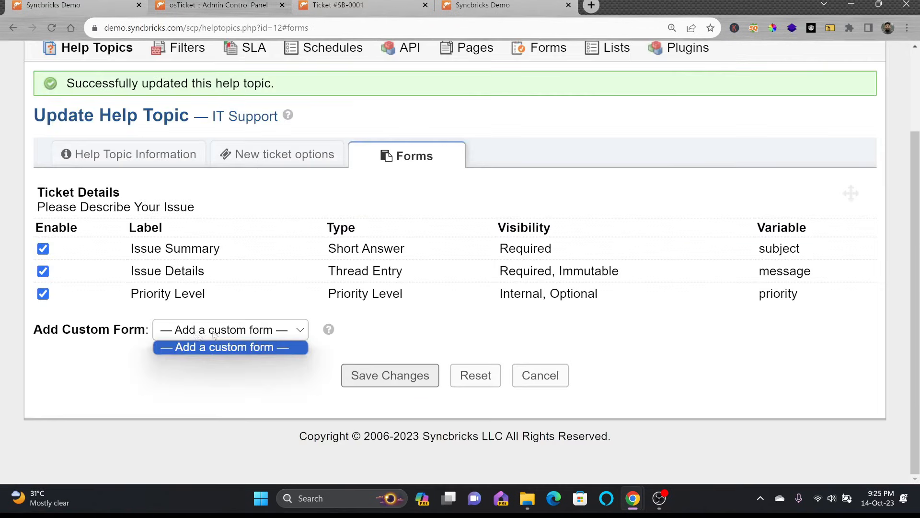
Step: Start a new custom form titled IT Support Form with instructions 'Please provide Additional Details'
click(220, 334)
scroll(382, 207, up, 2)
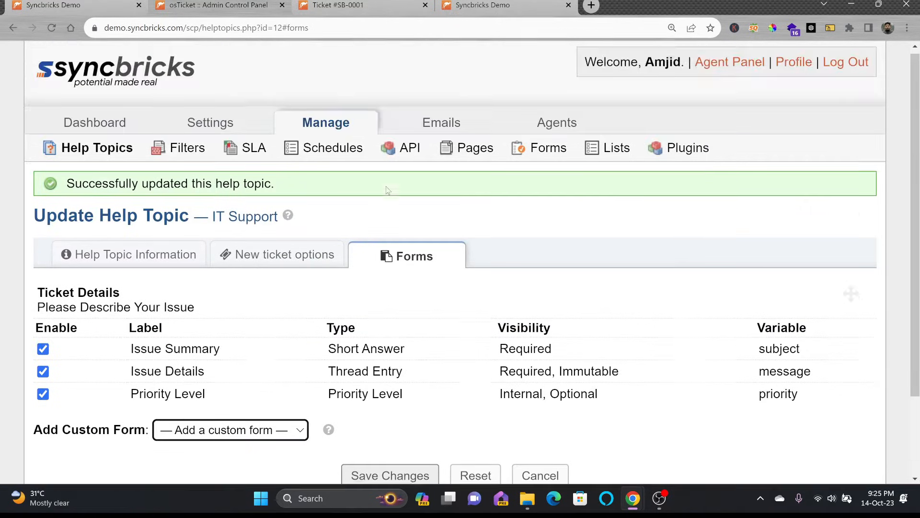
click(551, 152)
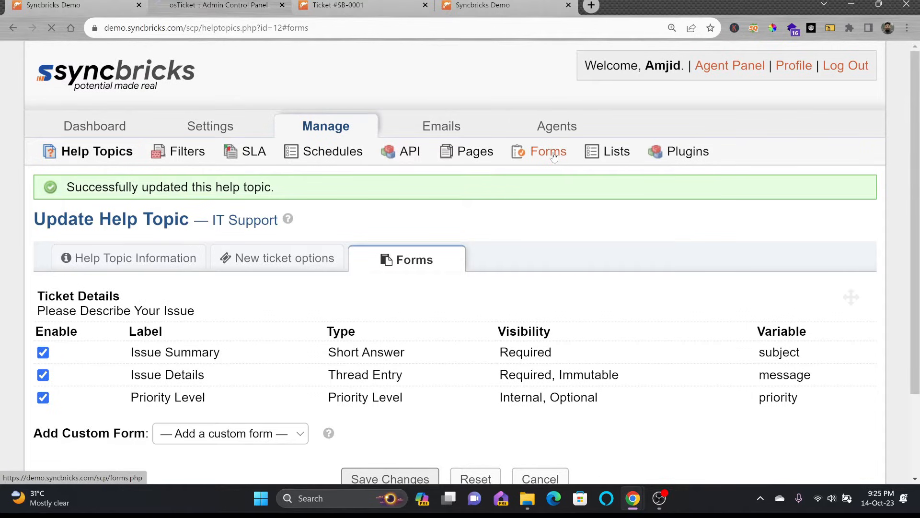
click(642, 188)
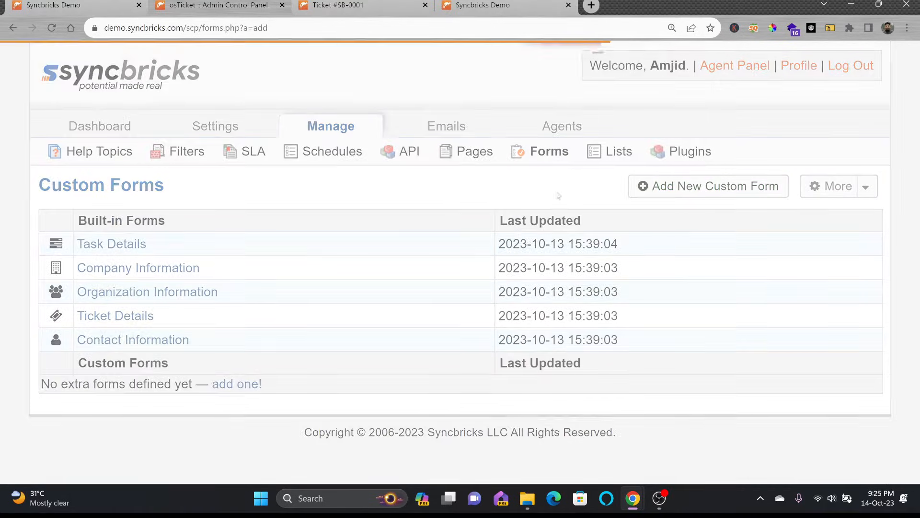
text(I)
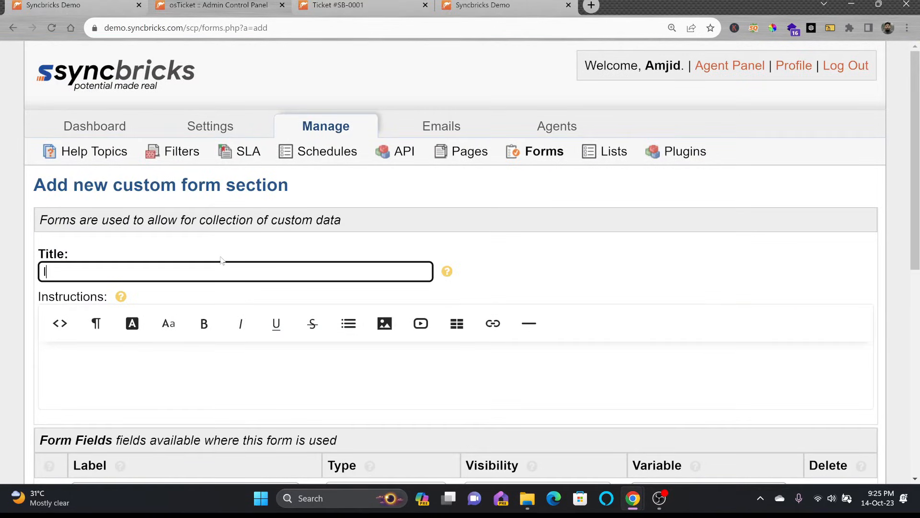
text(T Support Form)
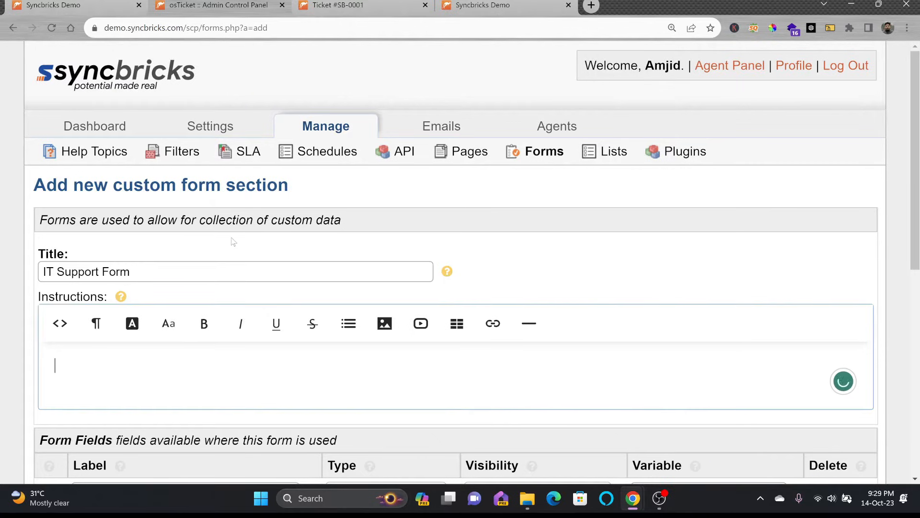
click(234, 272)
click(188, 346)
text(Please provide )
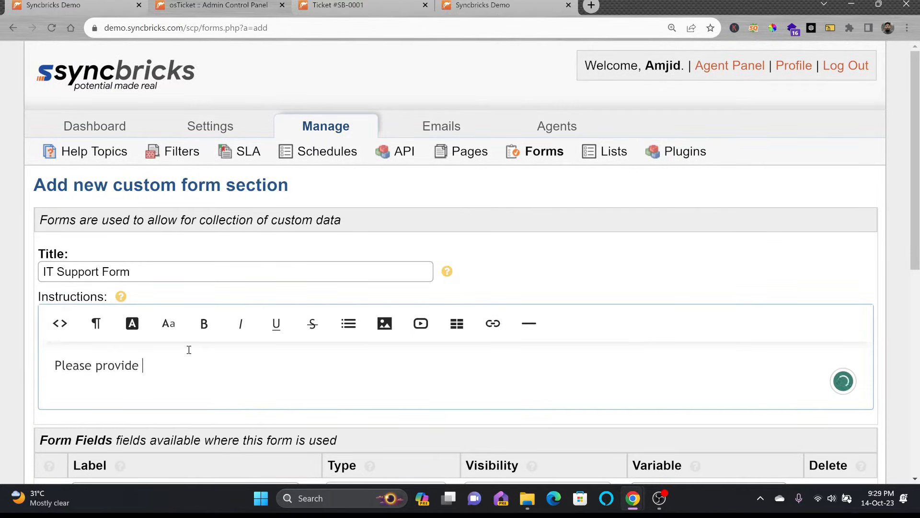
text(Additional Details)
scroll(156, 325, down, 3)
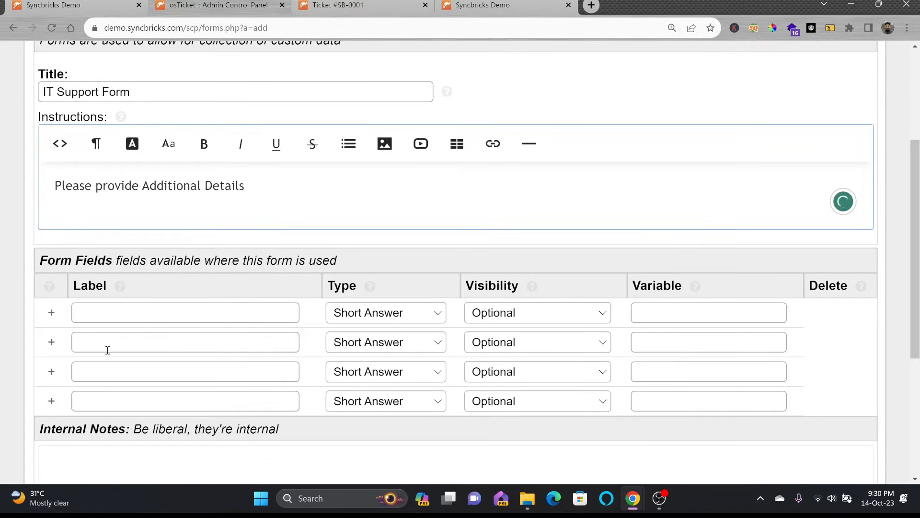
click(51, 400)
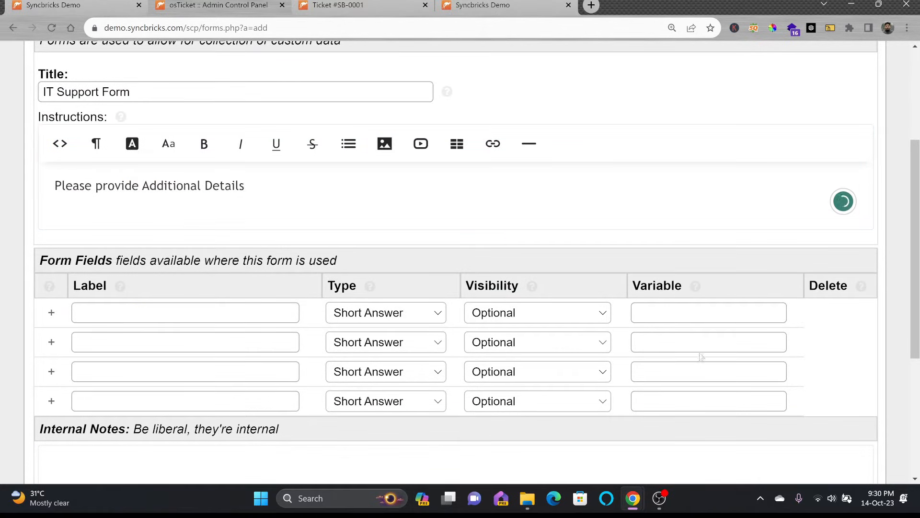
Step: Add field labels IT Asset ID, User ID, Official Email and Are you using RustDesk
scroll(608, 325, down, 2)
click(242, 198)
click(262, 223)
click(245, 196)
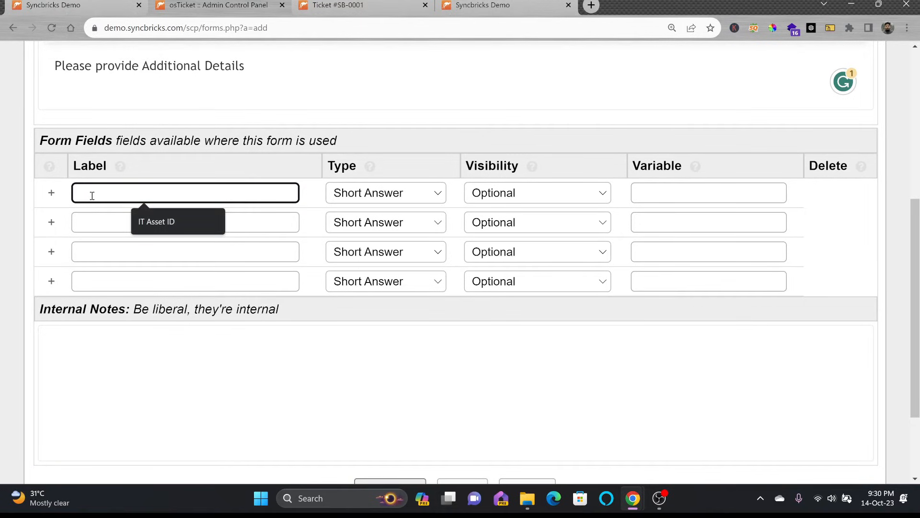
click(135, 217)
click(109, 223)
click(140, 251)
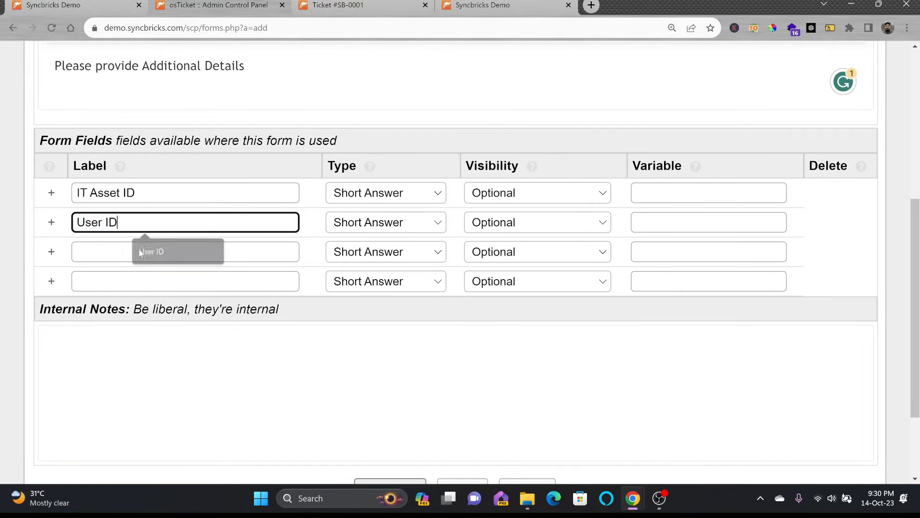
click(113, 250)
click(139, 278)
click(118, 280)
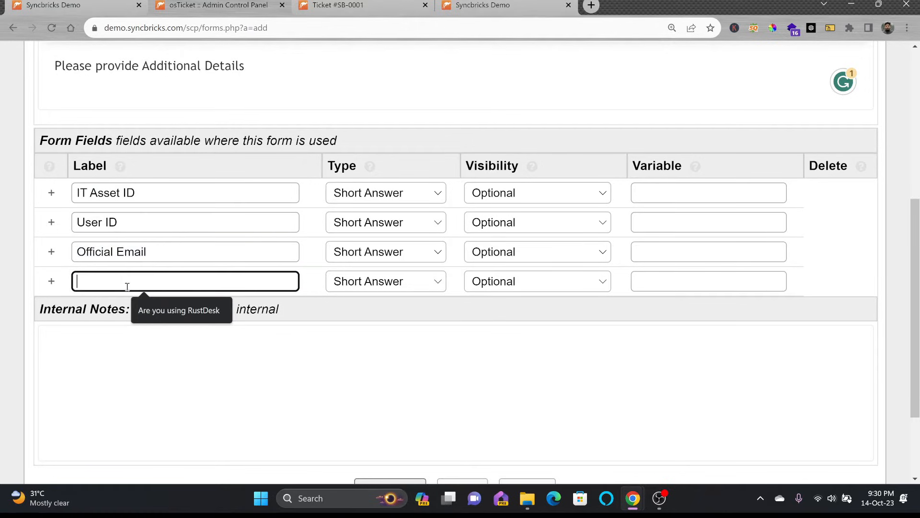
click(144, 309)
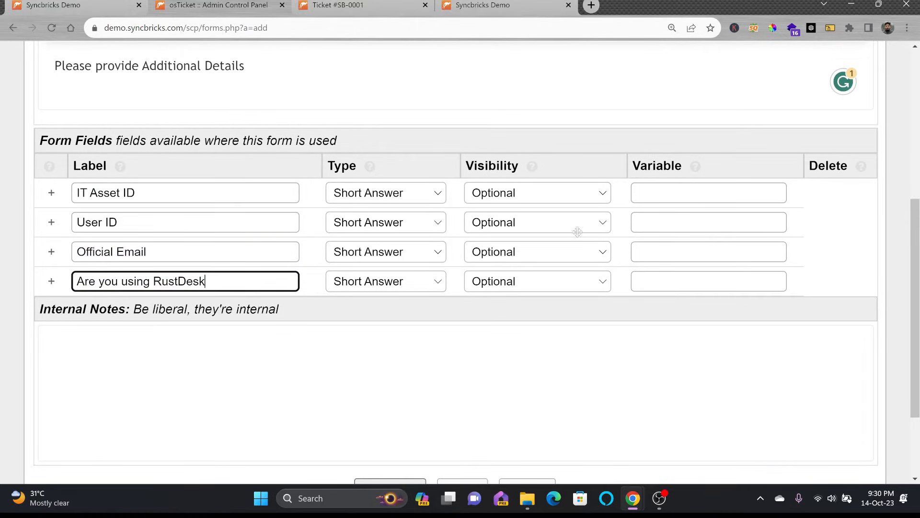
Step: Set variables asset_id, user_id, official_email and remote_id, then create the form
click(643, 193)
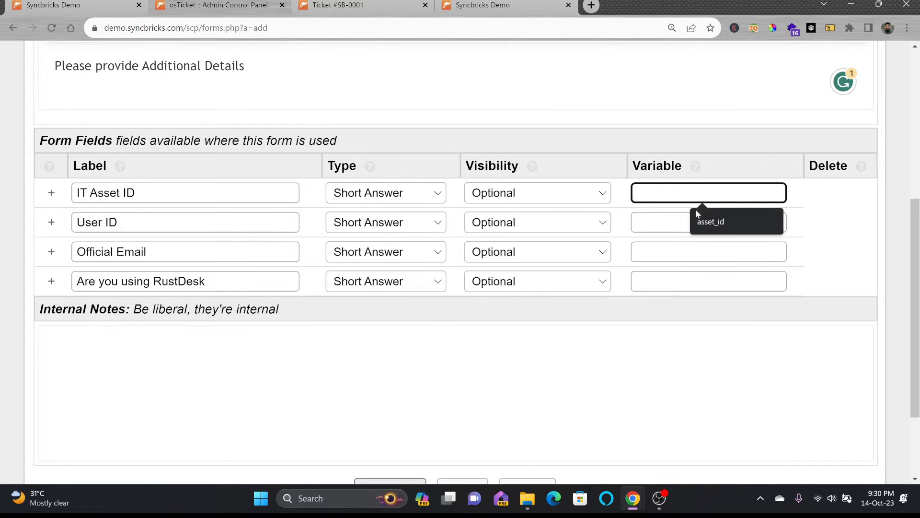
click(711, 222)
click(685, 251)
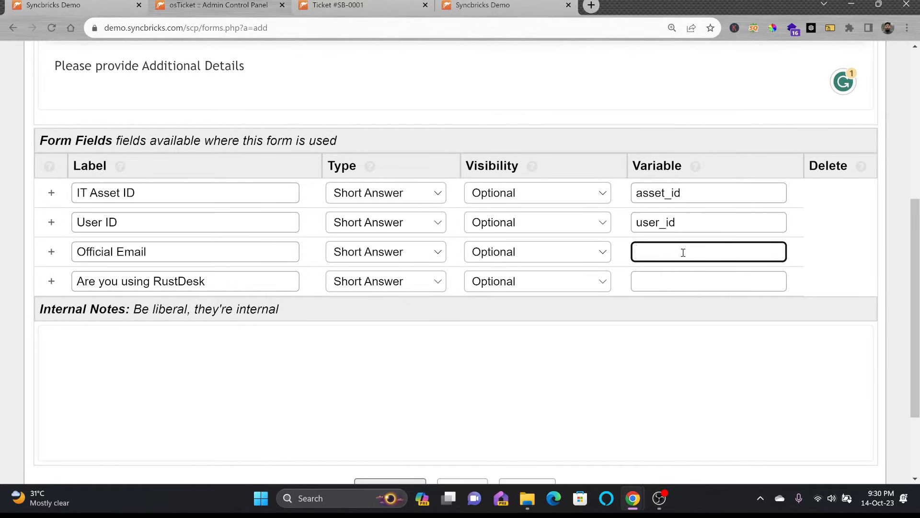
text(official_email)
click(720, 286)
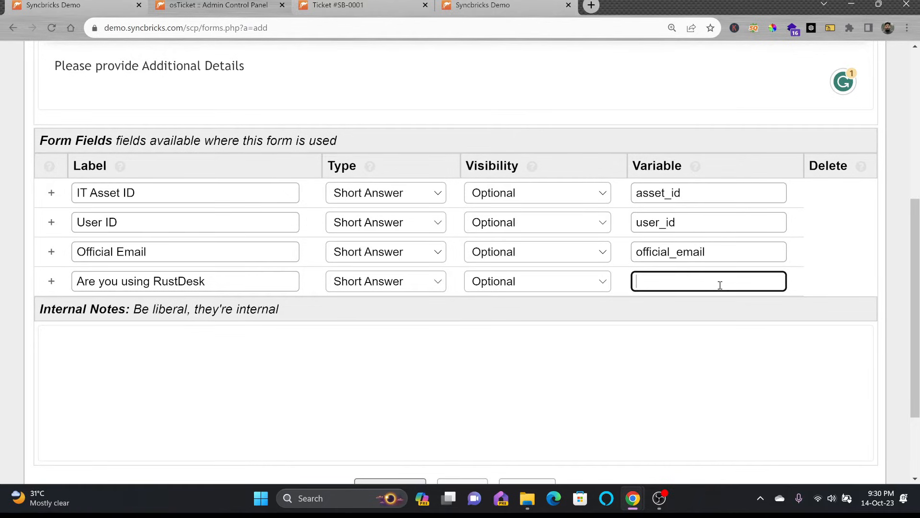
text(remote_id)
click(698, 331)
scroll(695, 329, down, 3)
click(389, 375)
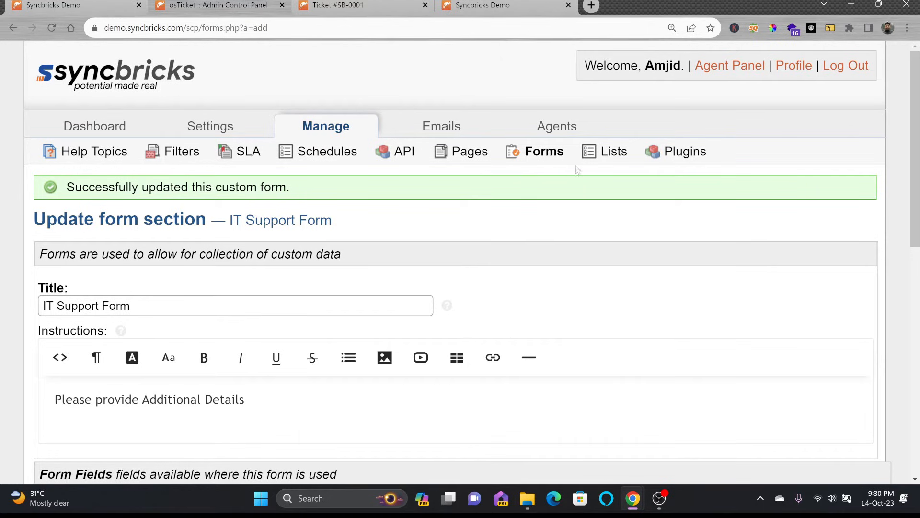
click(544, 152)
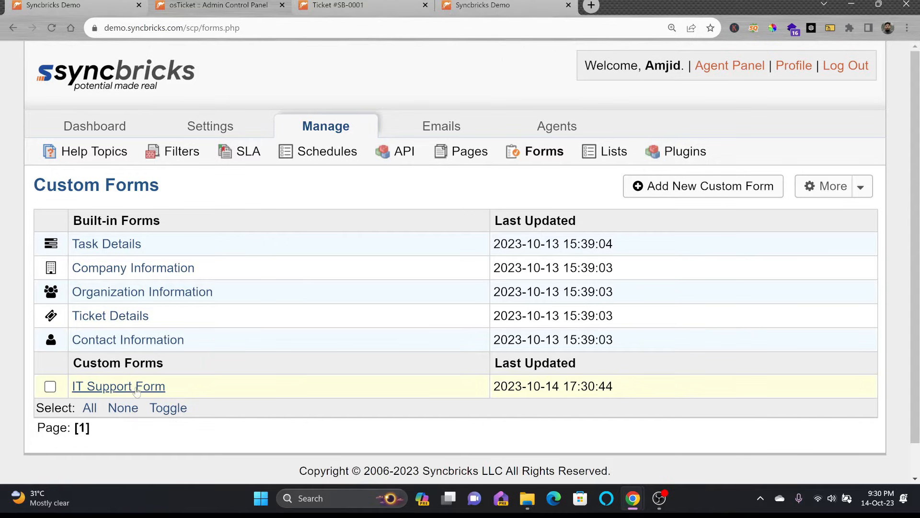
Step: Add a Choices field labelled 'What is Your location' to the IT Support Form and save it
click(123, 393)
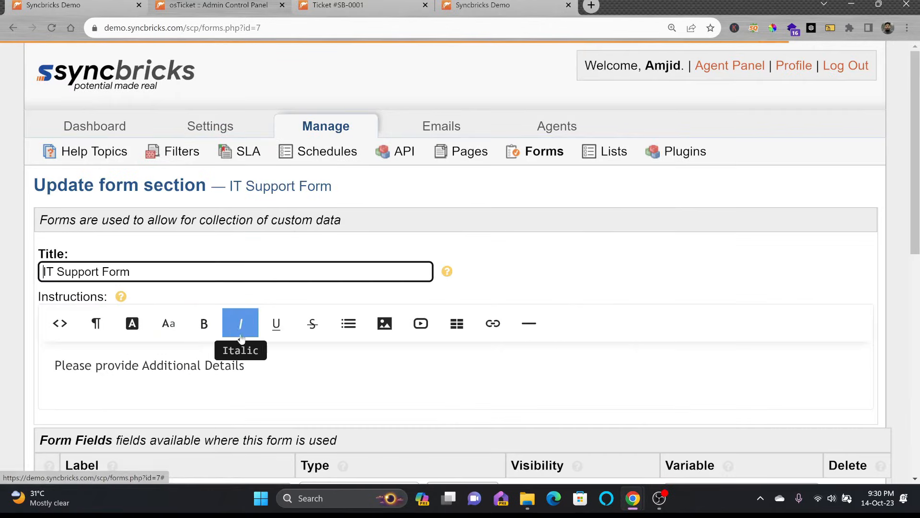
scroll(227, 321, down, 5)
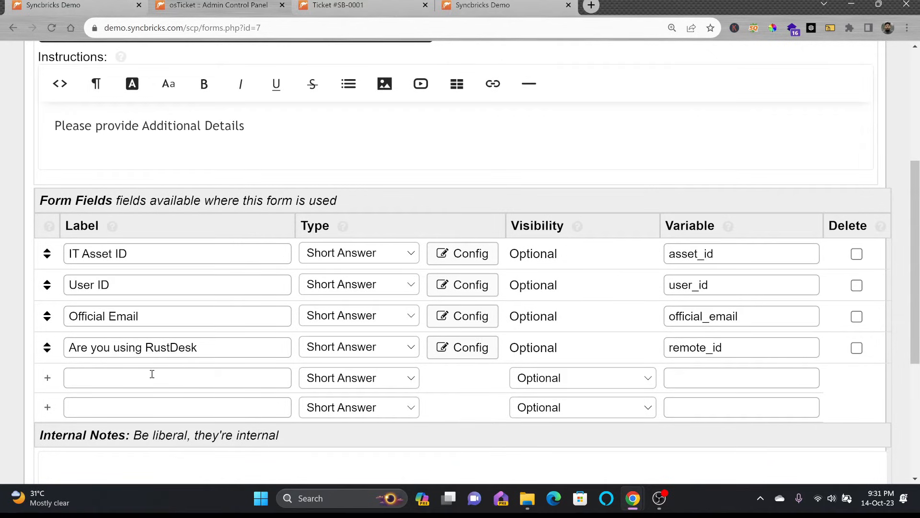
click(181, 378)
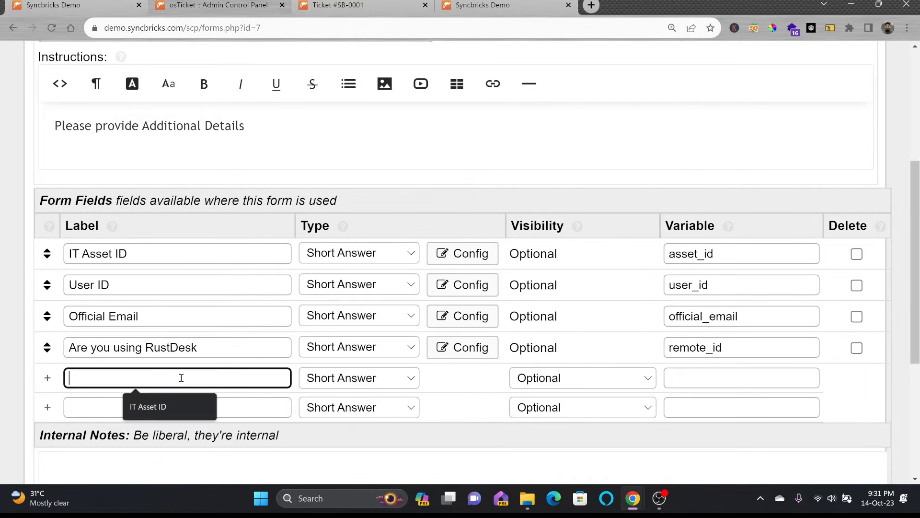
text(What is You)
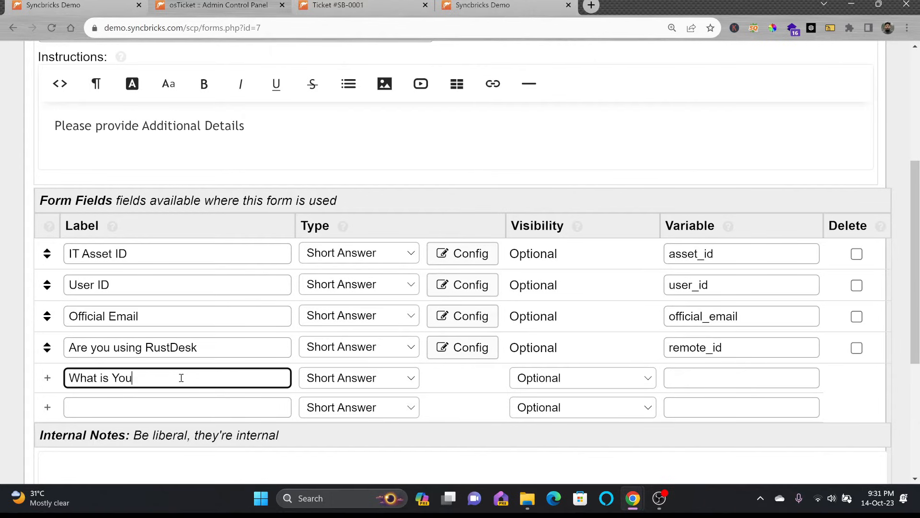
text(r location)
click(359, 378)
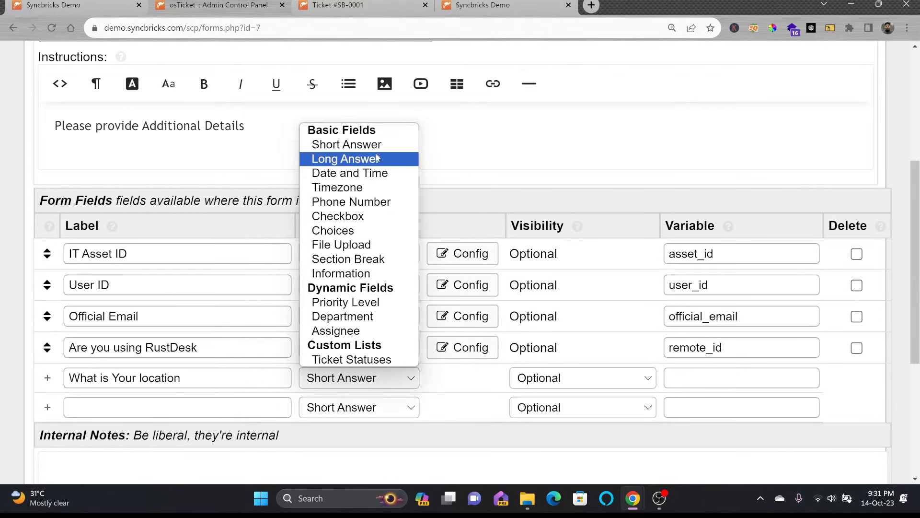
click(377, 230)
scroll(509, 361, down, 5)
click(432, 375)
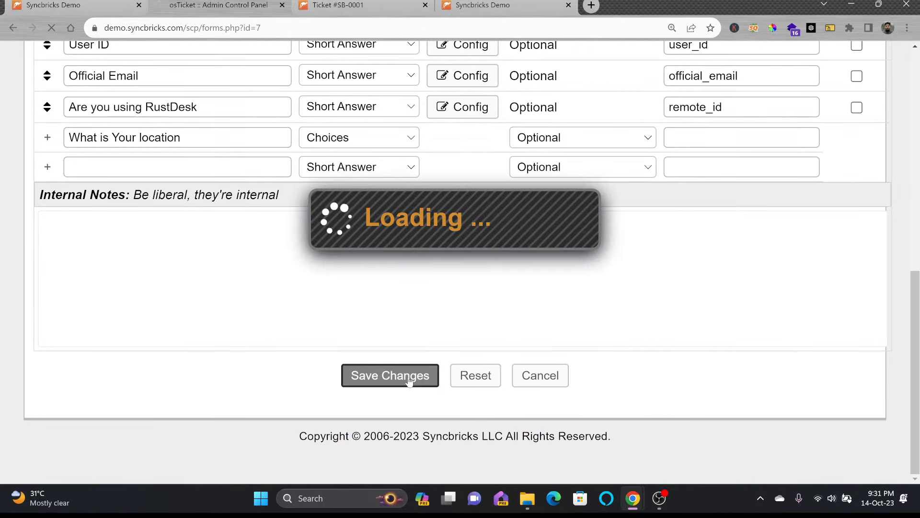
scroll(440, 334, down, 8)
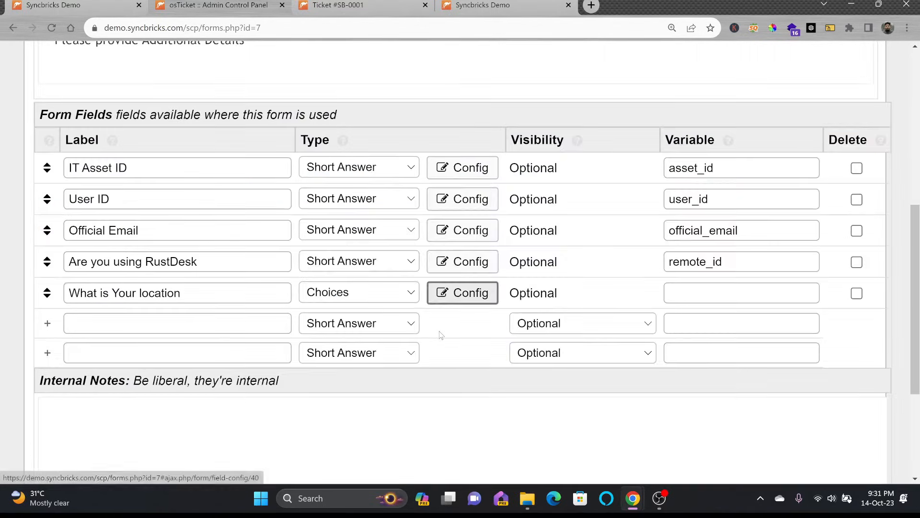
Step: Give the location field the choices 1:Sharjah, 2:Dubai, 3:Muscat with default key 1
click(462, 173)
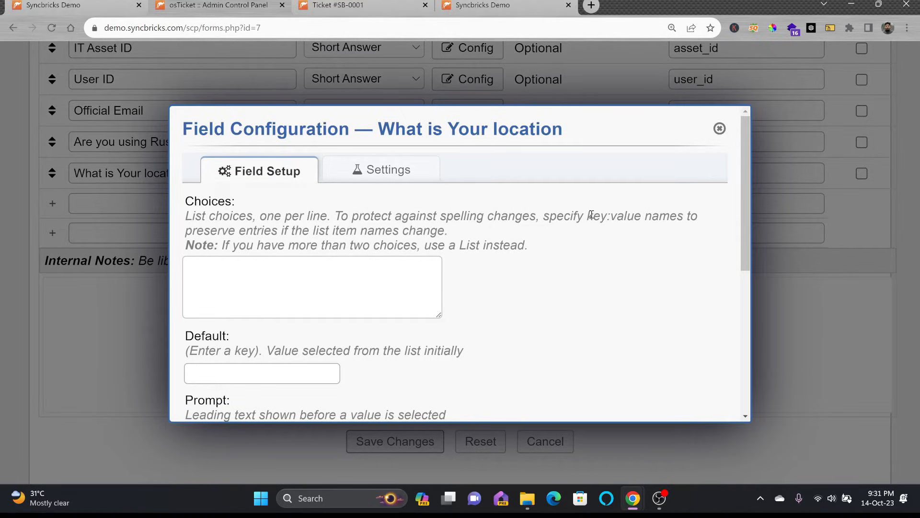
drag(592, 214, 630, 214)
click(304, 290)
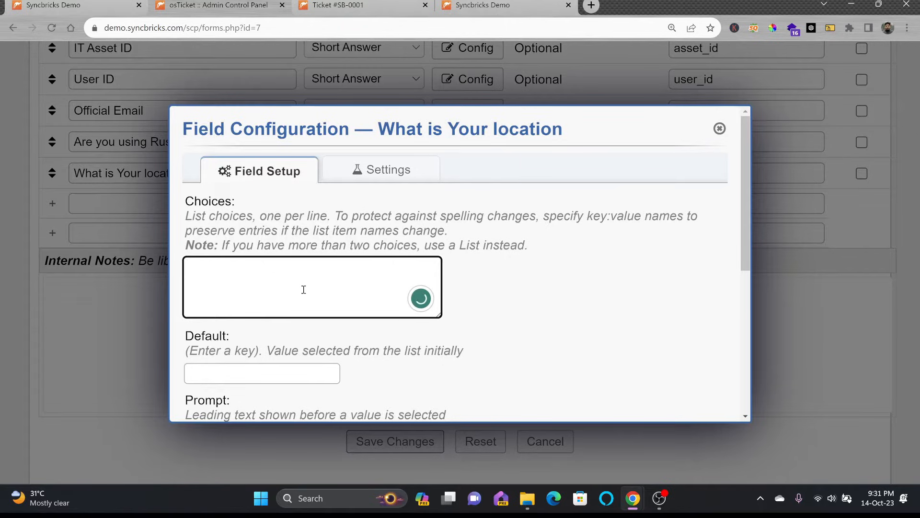
text(1:Sharjah)
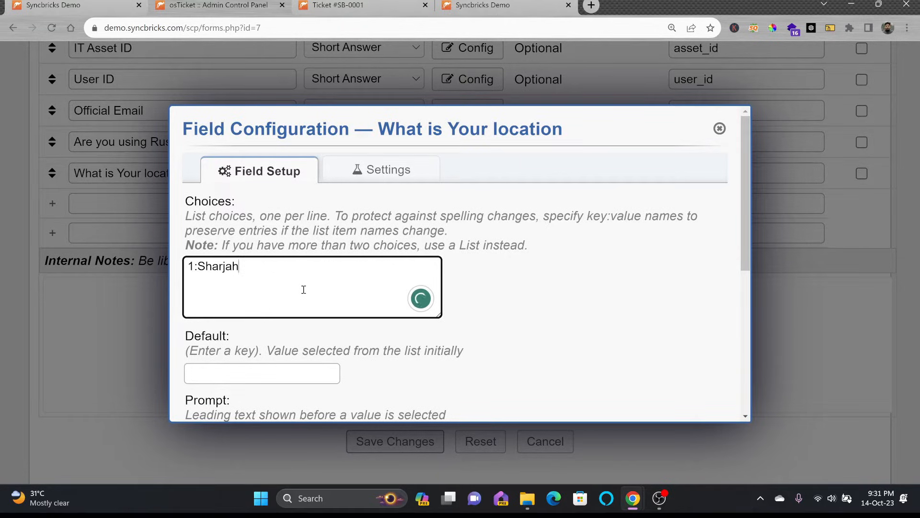
key(Return)
text(2:Dubai)
key(Return)
text(3:)
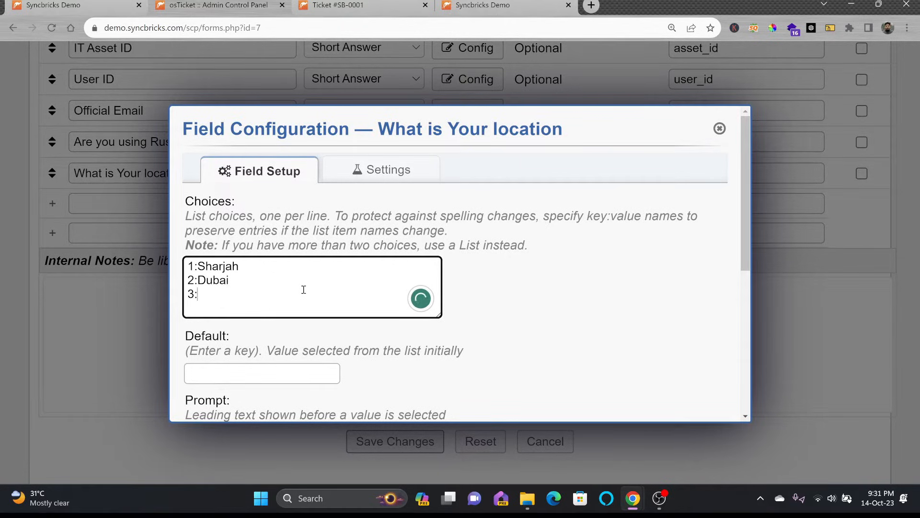
text(Muscat)
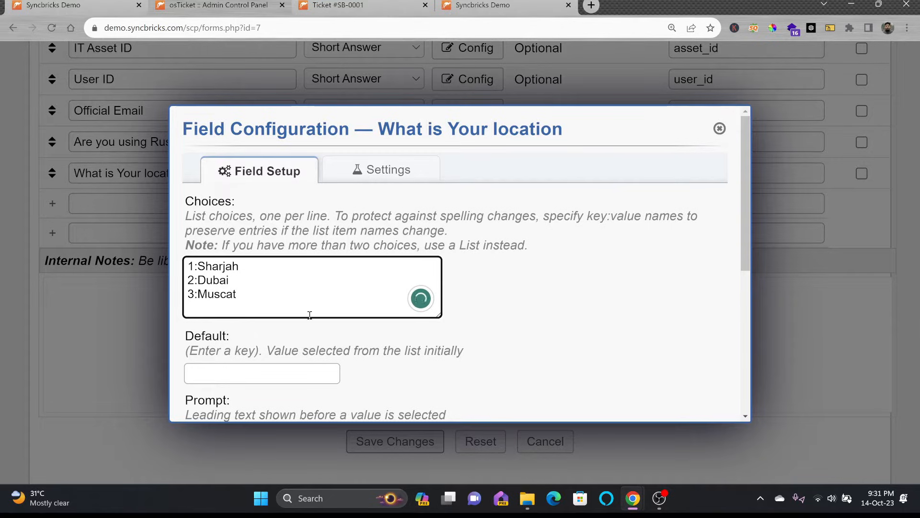
click(278, 376)
text(1)
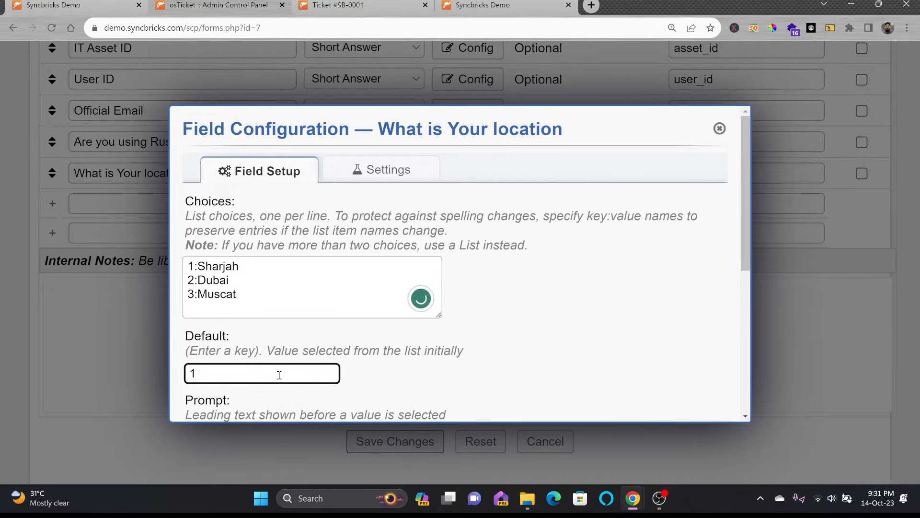
scroll(328, 360, down, 3)
scroll(317, 297, down, 3)
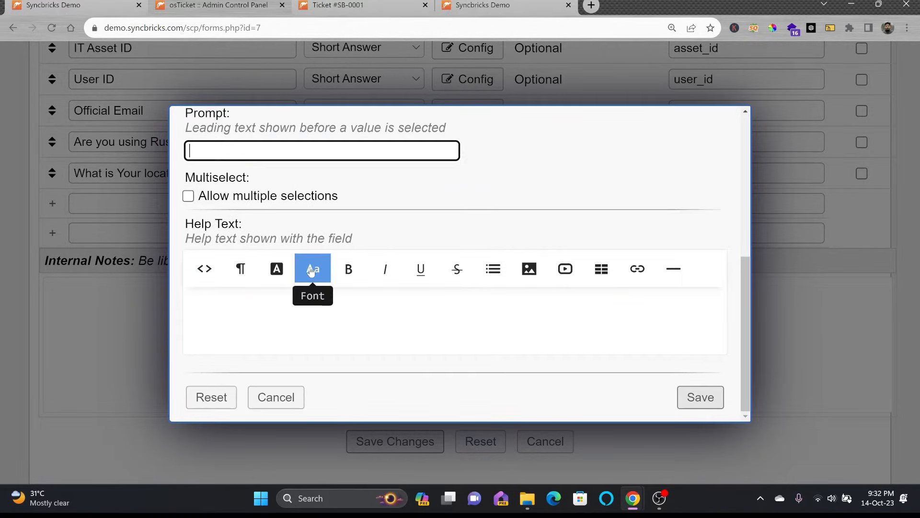
click(695, 406)
Step: Re-save the location field configuration and save the updated IT Support Form
click(473, 233)
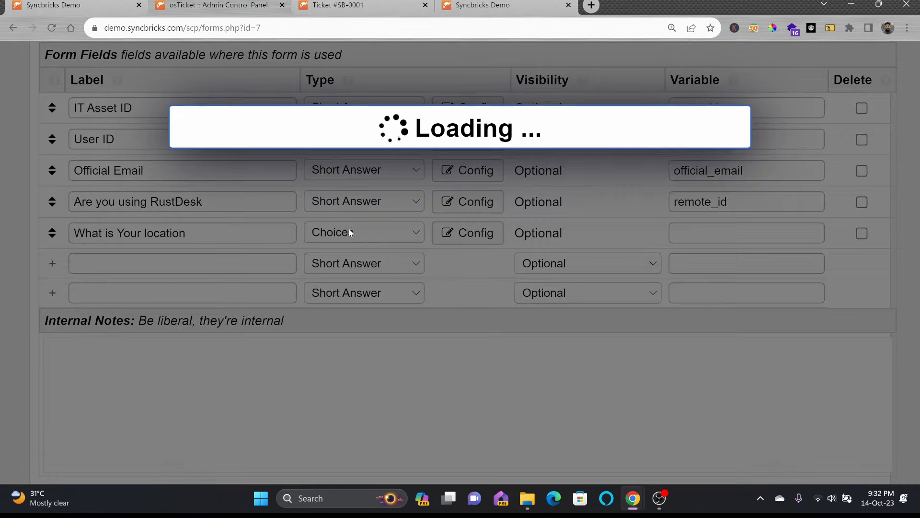
scroll(307, 266, down, 5)
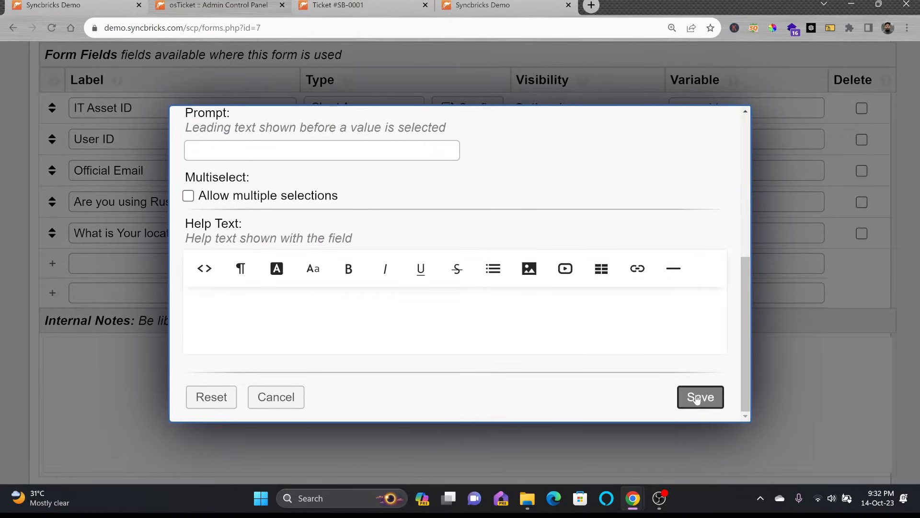
click(696, 401)
scroll(606, 365, down, 3)
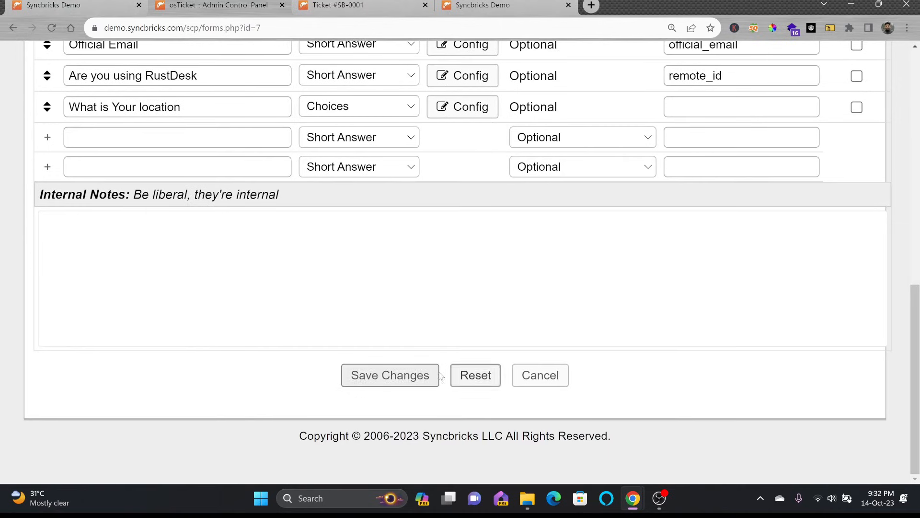
click(437, 375)
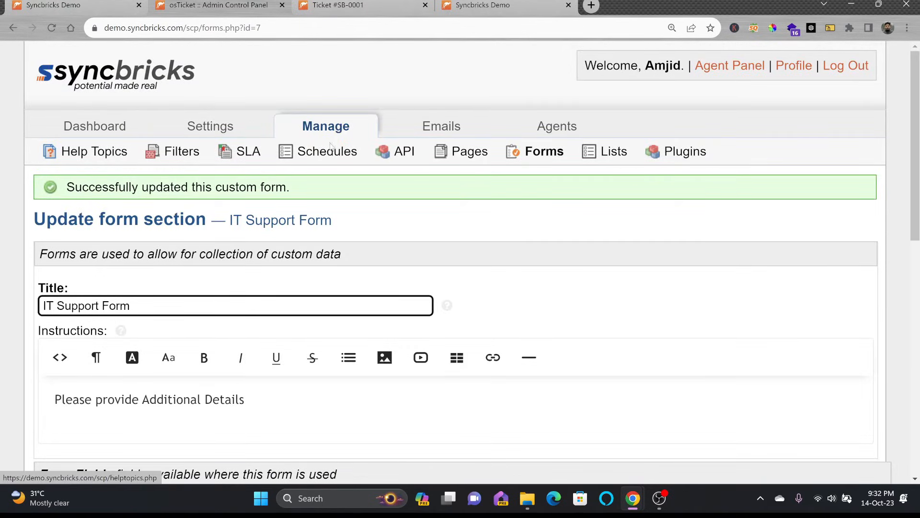
Step: Attach the IT Support Form to the IT Support help topic, save, and view the public ticket page
click(116, 155)
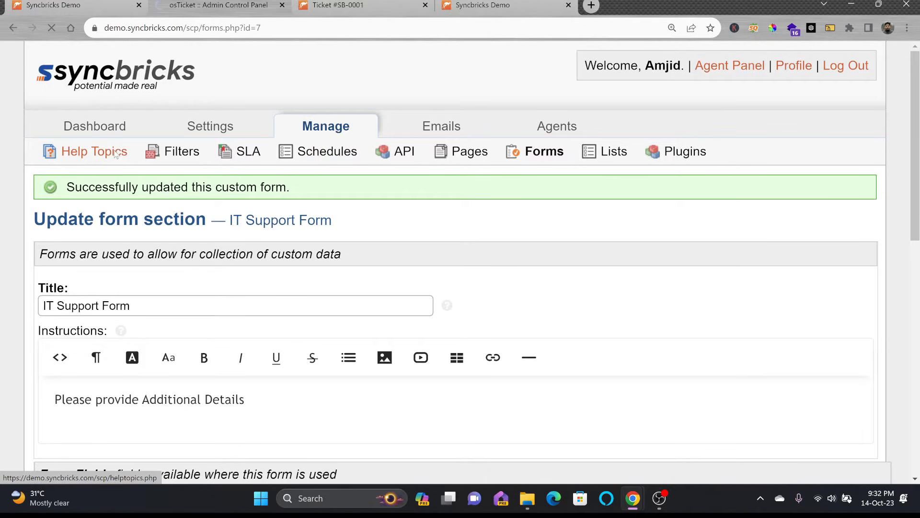
scroll(115, 182, down, 2)
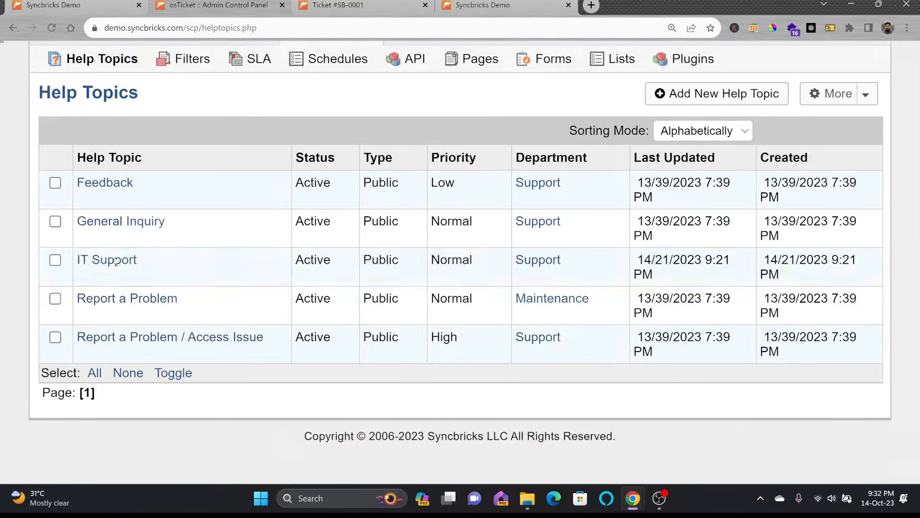
click(115, 262)
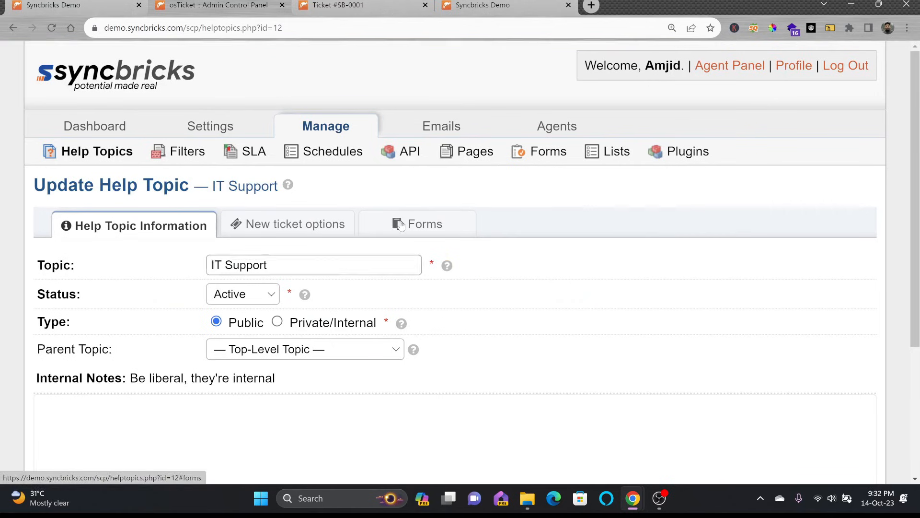
click(400, 226)
scroll(309, 265, down, 3)
click(253, 335)
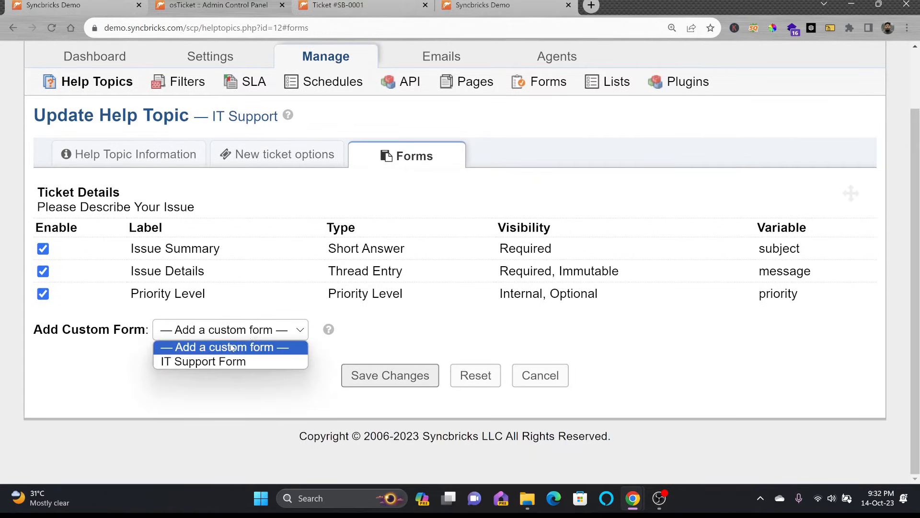
click(230, 362)
scroll(364, 367, down, 1)
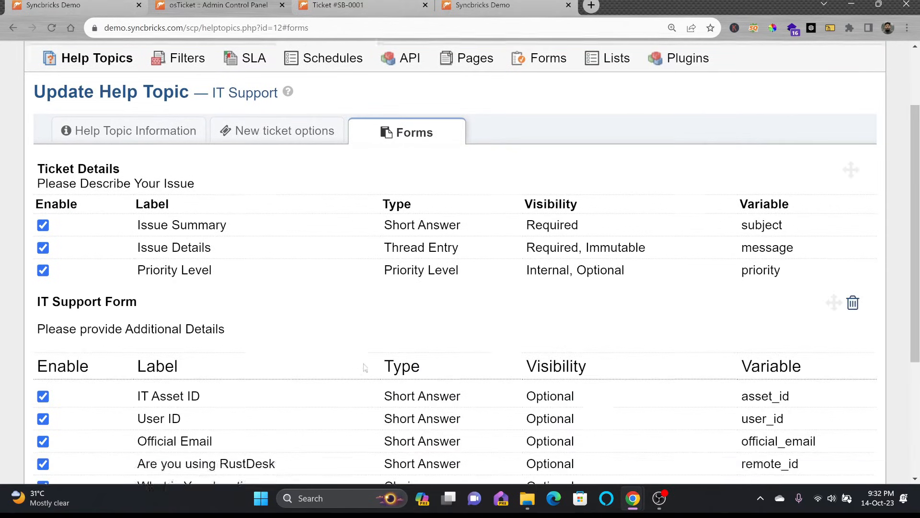
scroll(365, 368, down, 3)
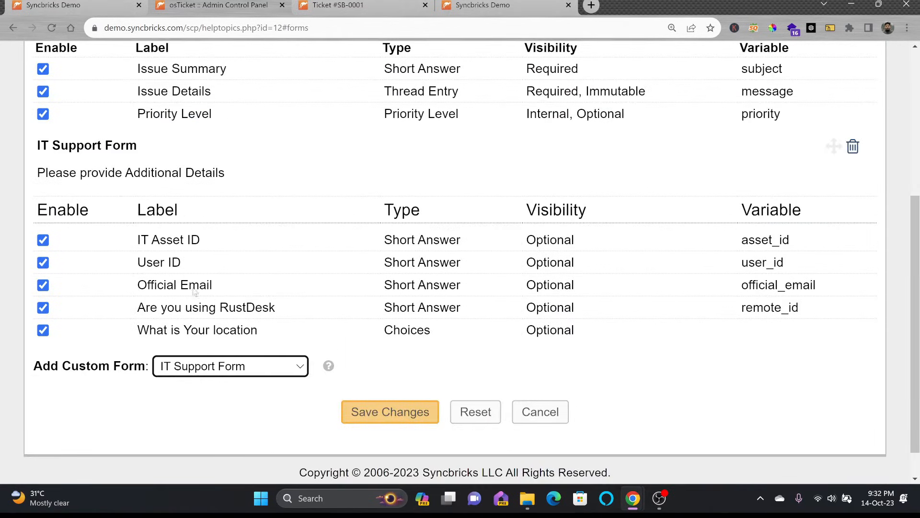
click(394, 410)
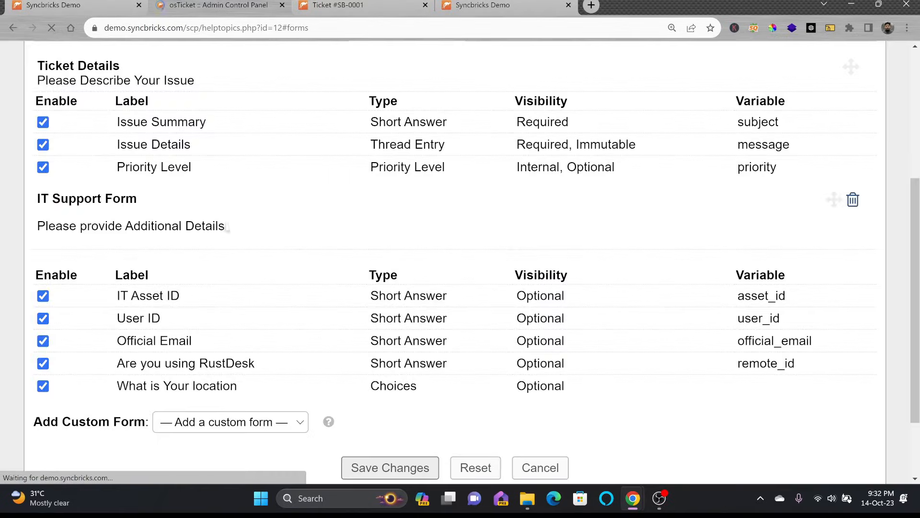
click(65, 7)
scroll(189, 117, up, 6)
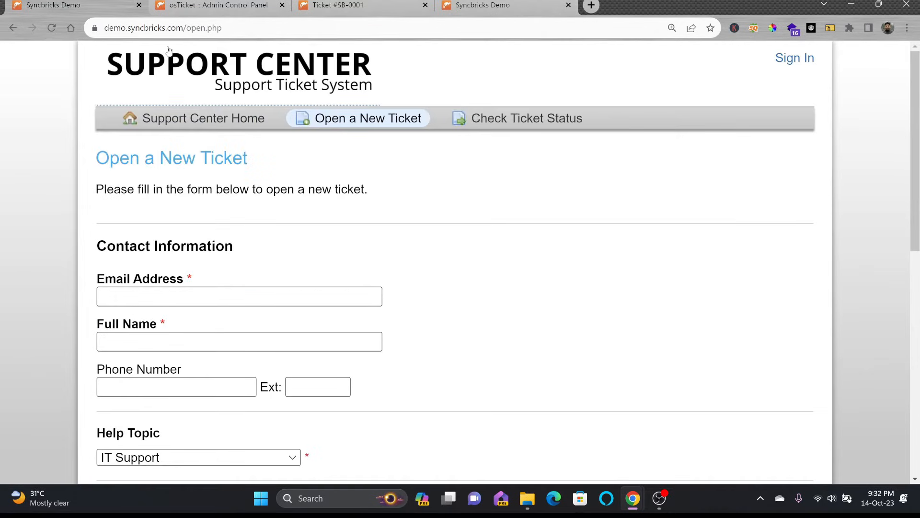
Step: Pick IT Support as the public form's help topic and check the location choices Sharjah, Dubai, Muscat
scroll(192, 288, down, 3)
click(192, 301)
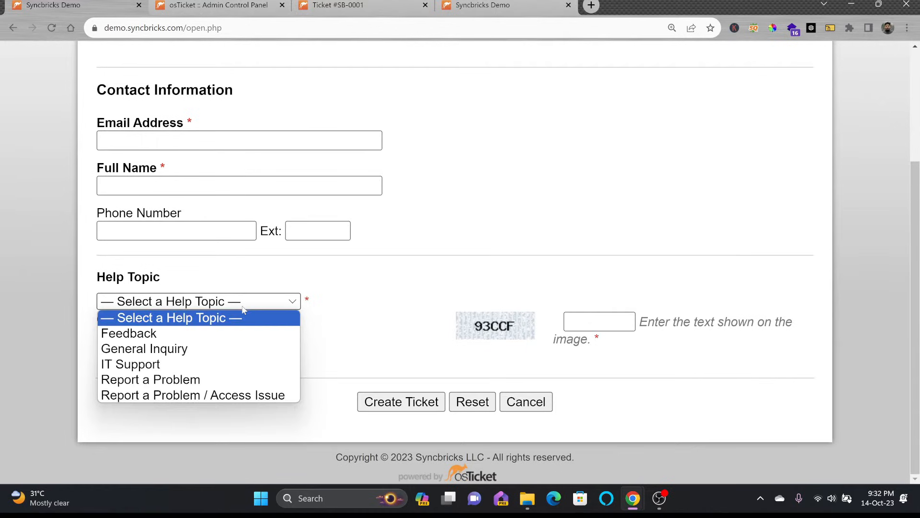
click(184, 365)
scroll(297, 264, down, 8)
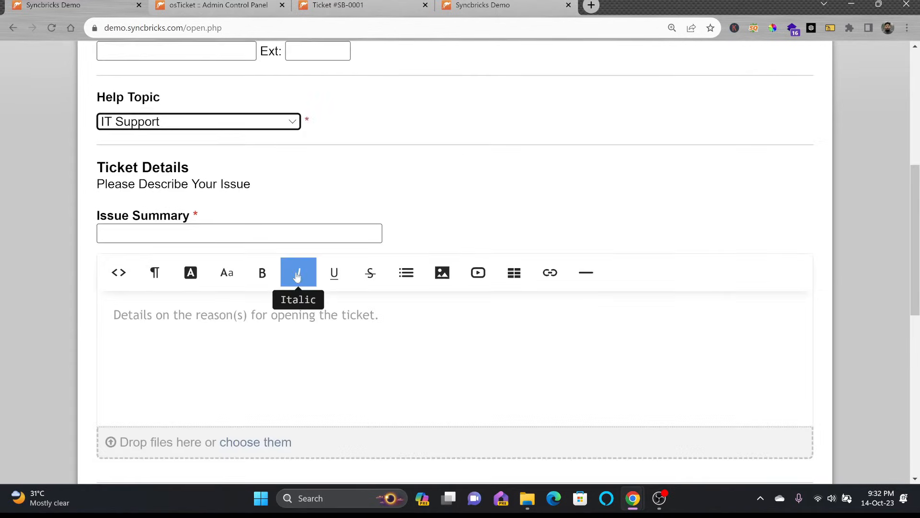
scroll(201, 288, down, 4)
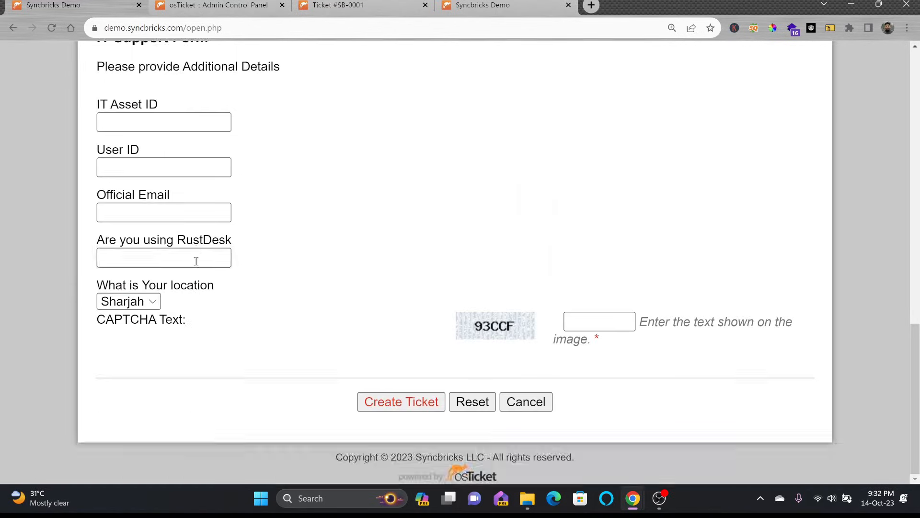
click(196, 261)
scroll(193, 240, up, 1)
scroll(122, 437, down, 1)
click(141, 361)
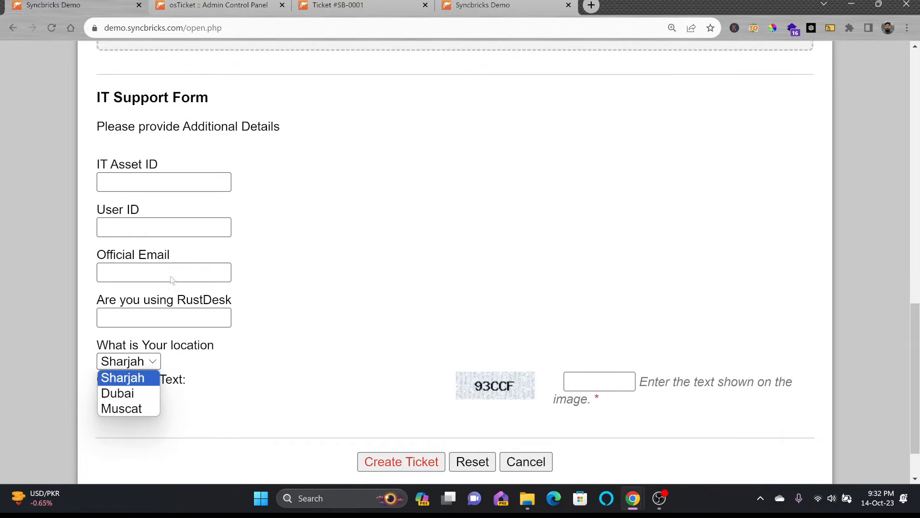
scroll(207, 264, up, 6)
Step: Type 'lklklk' in the issue details and insert a table there
click(244, 248)
click(250, 235)
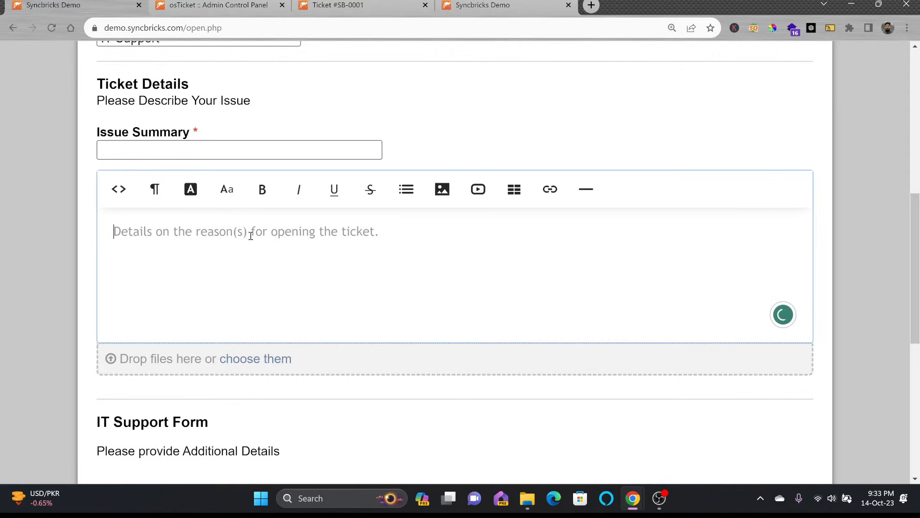
text(lklklk)
key(Return)
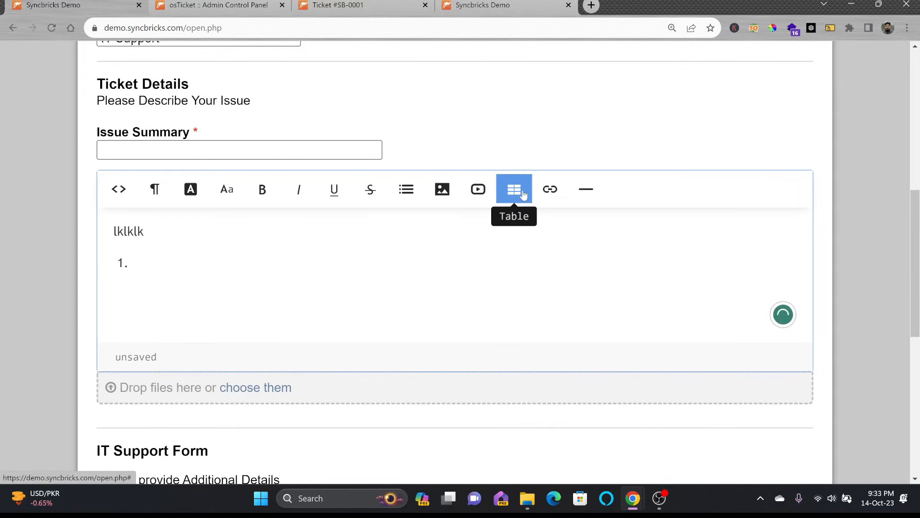
click(523, 193)
click(534, 225)
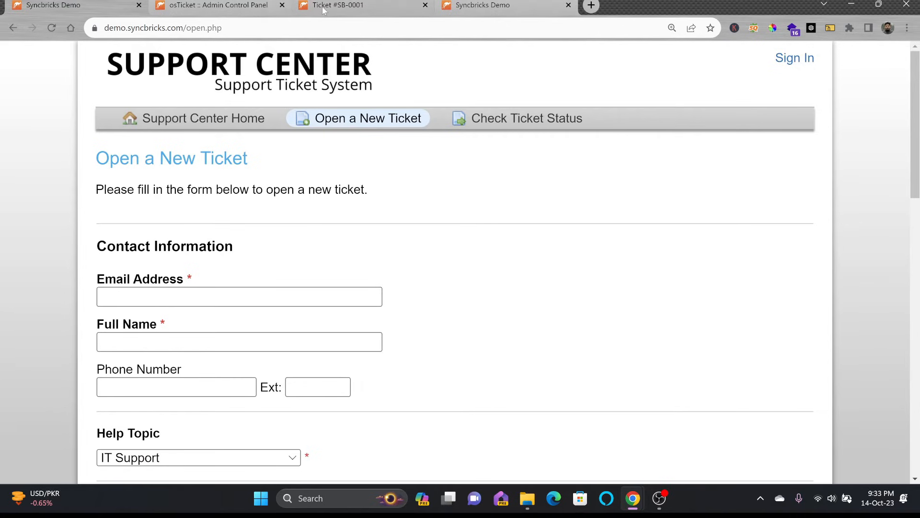
Step: Back in the admin panel, start a new ticket filter named 'Users only from syncbricks'
click(235, 4)
scroll(248, 242, up, 5)
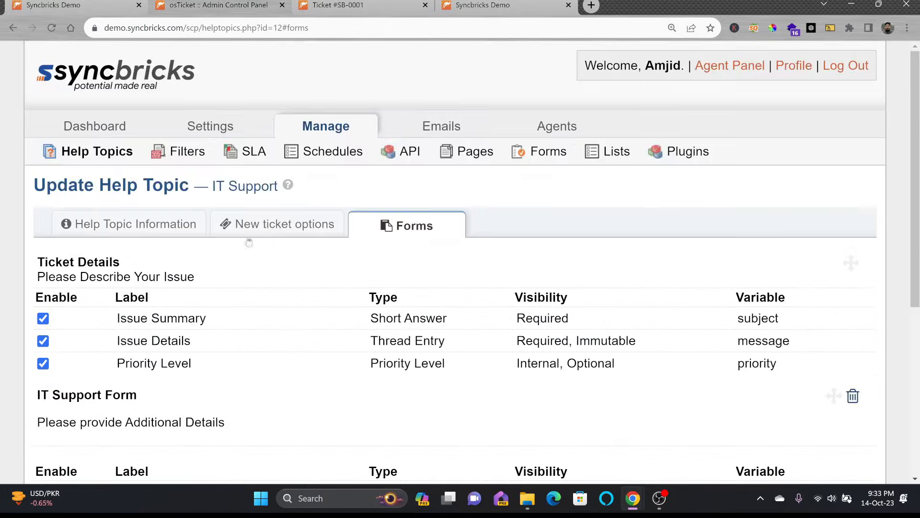
click(146, 226)
scroll(241, 255, up, 4)
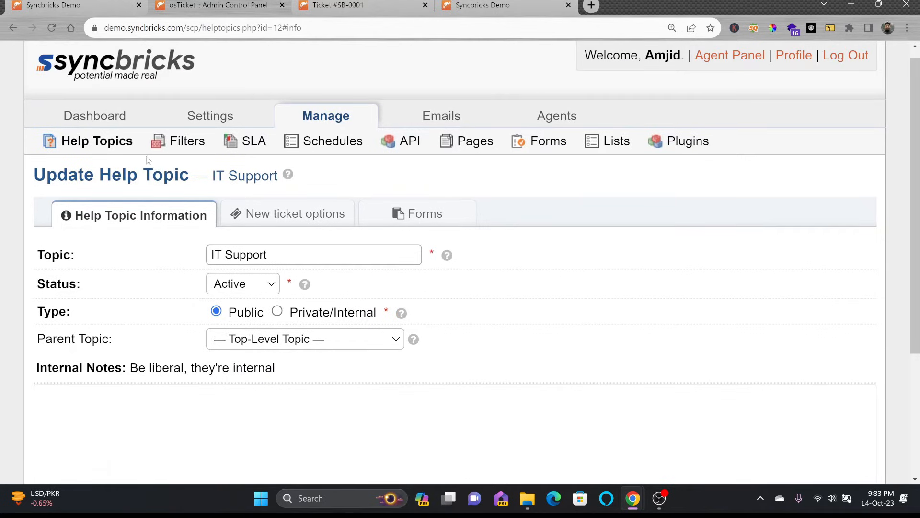
click(189, 142)
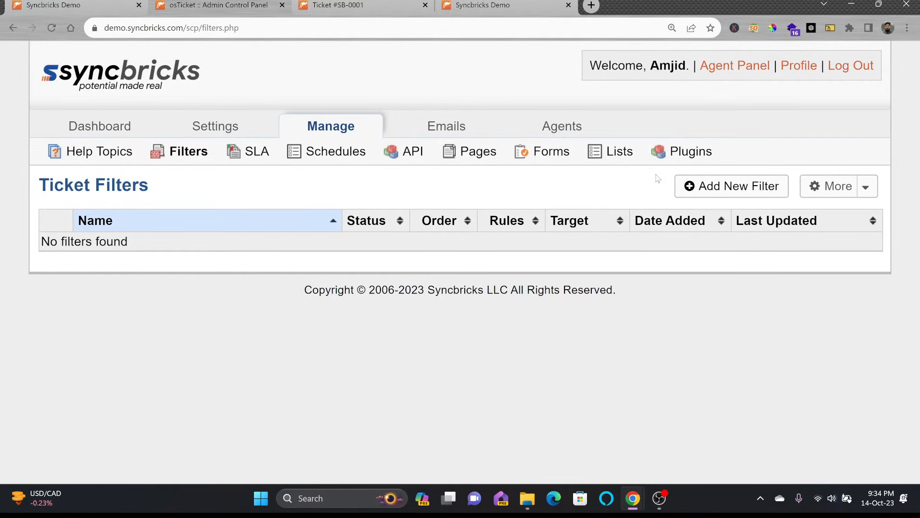
click(732, 186)
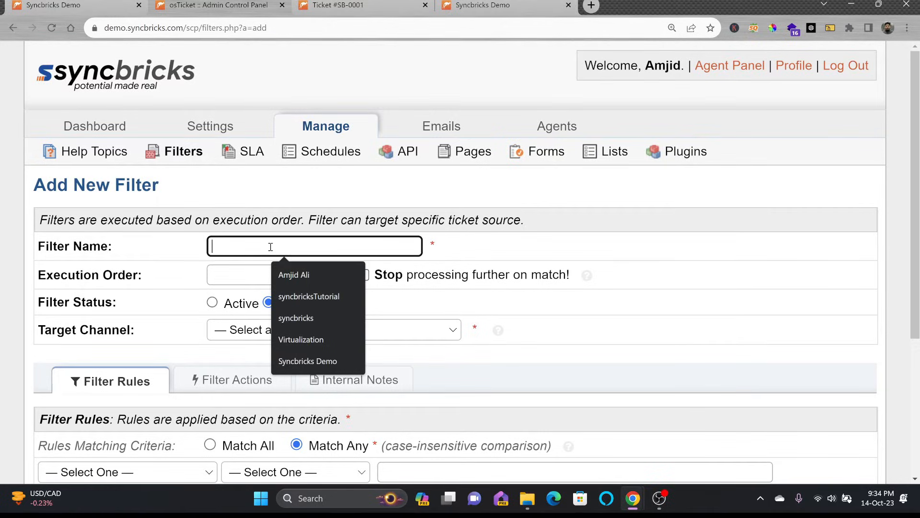
click(271, 246)
text(Users only)
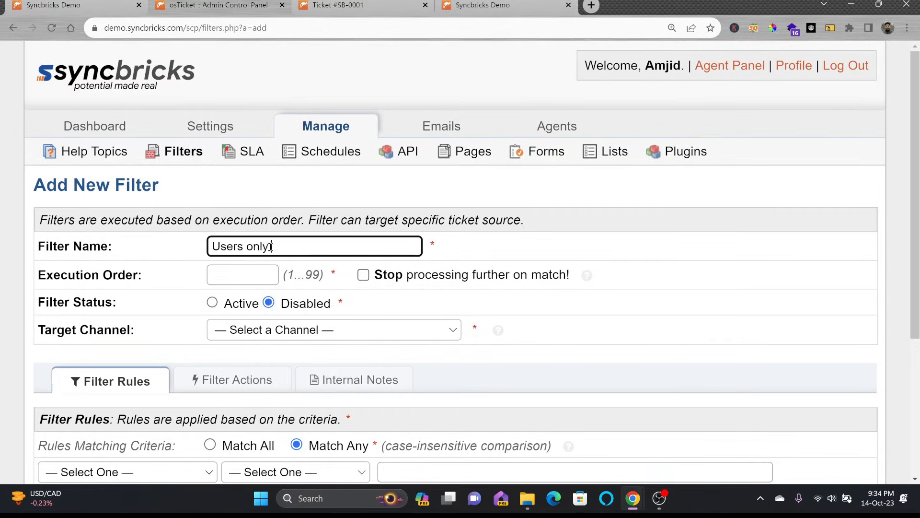
text( from syncbricks)
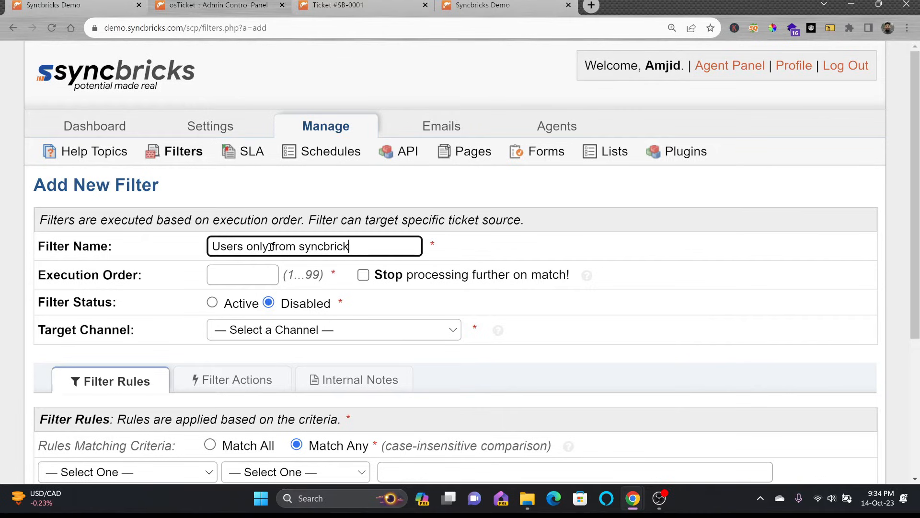
Step: Set the filter's execution order to 1, stop processing on match, and make it active
click(231, 273)
text(`)
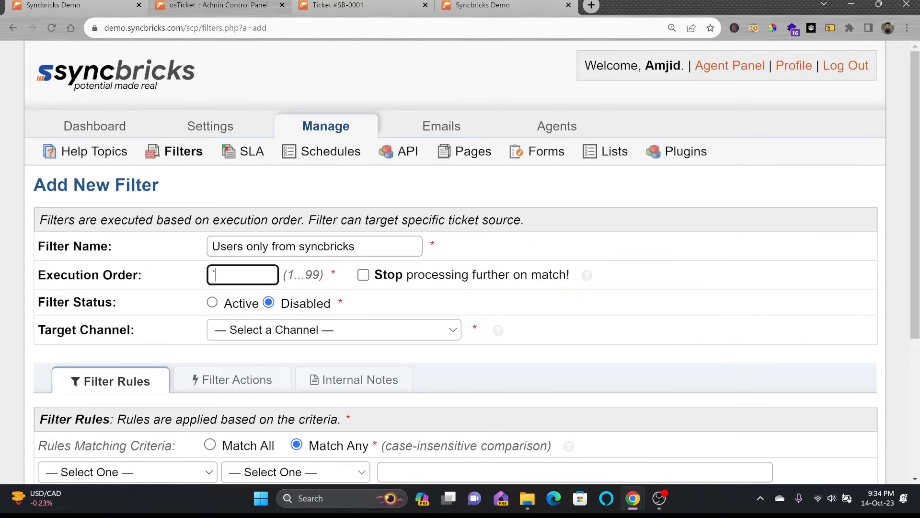
click(364, 275)
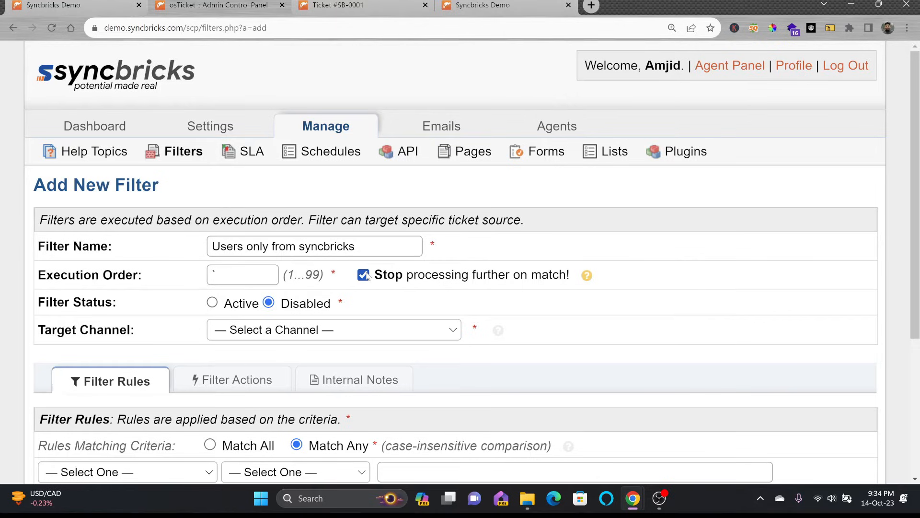
click(212, 303)
click(239, 275)
key(BackSpace)
text(1)
scroll(297, 331, down, 2)
click(300, 226)
click(300, 216)
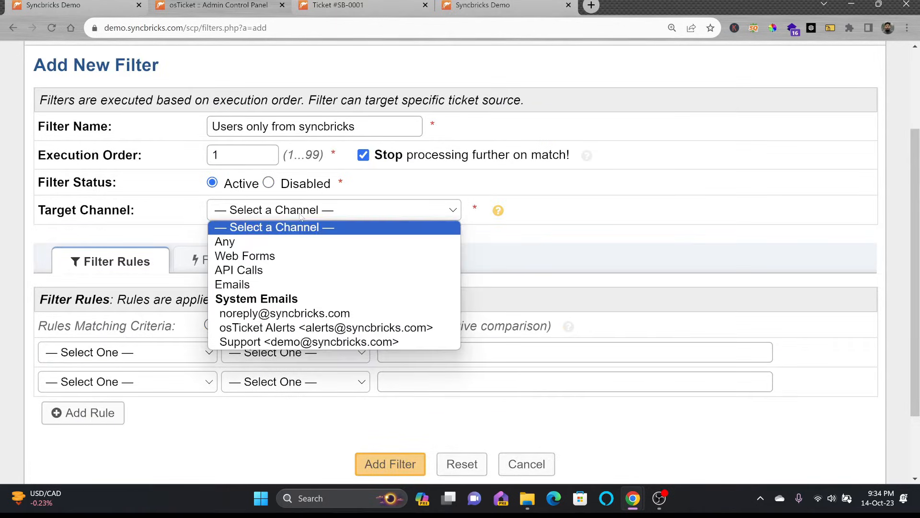
click(232, 284)
click(124, 353)
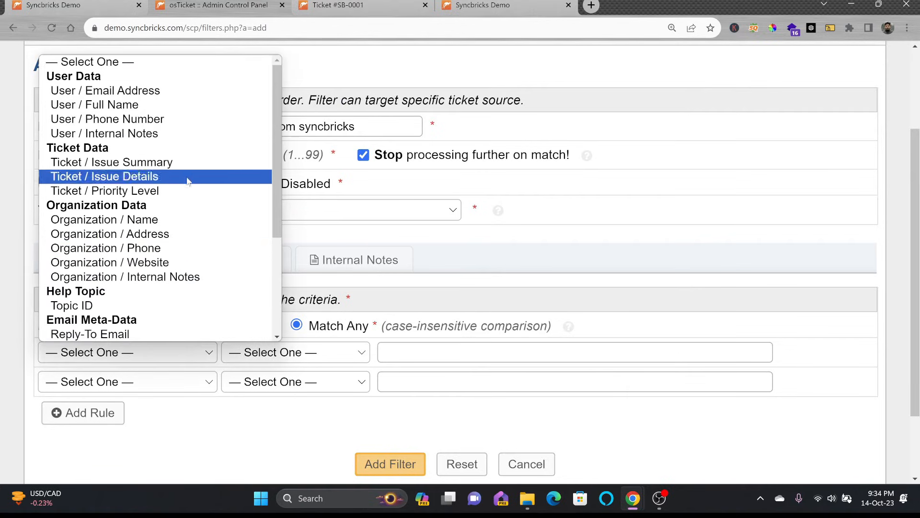
click(154, 92)
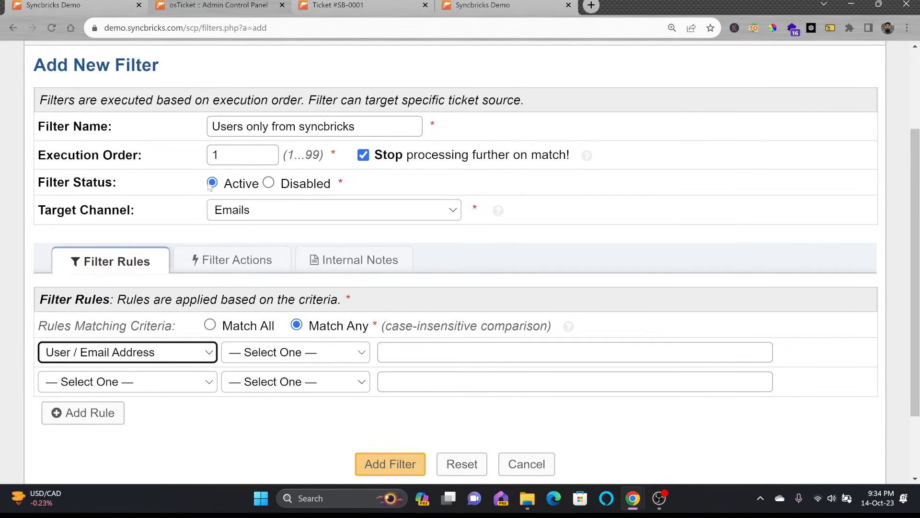
click(269, 350)
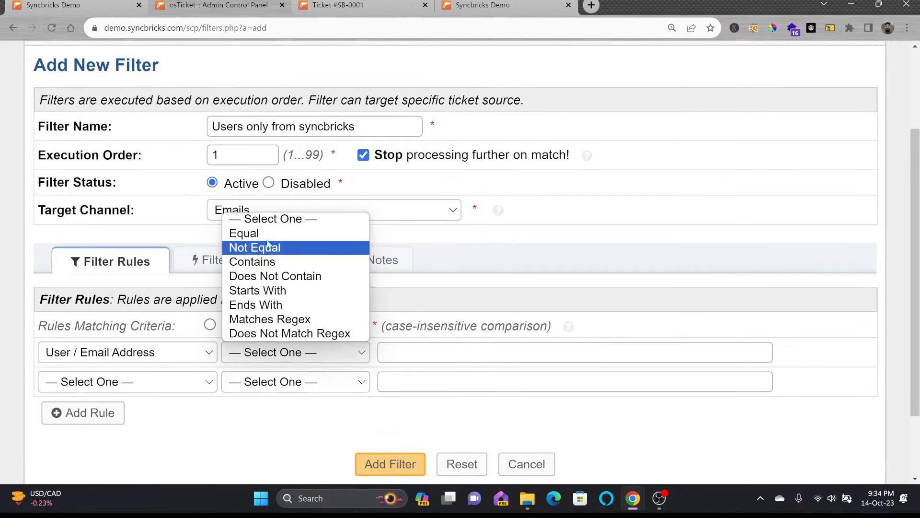
click(279, 277)
click(412, 353)
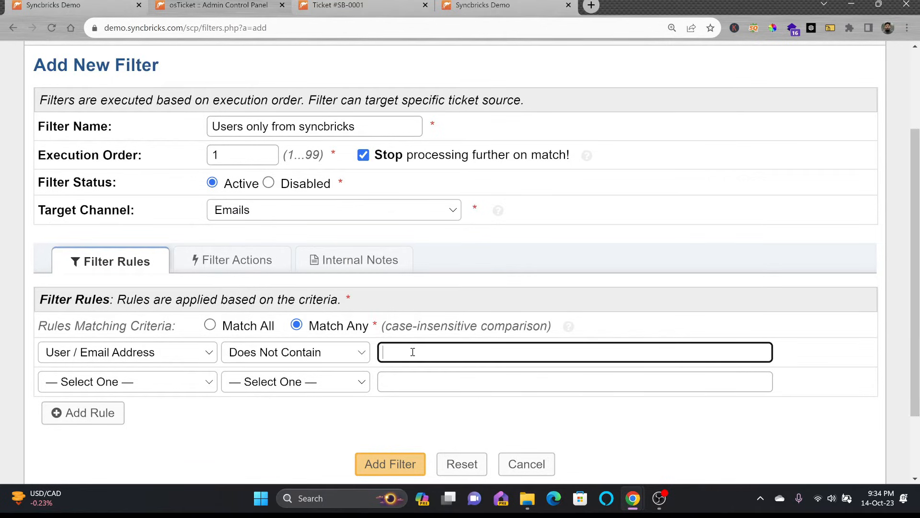
text(@syncbricks.com)
Step: Add a Reject Ticket action and the note 'Users only on syncbricks domain', then create the filter
click(234, 272)
click(144, 357)
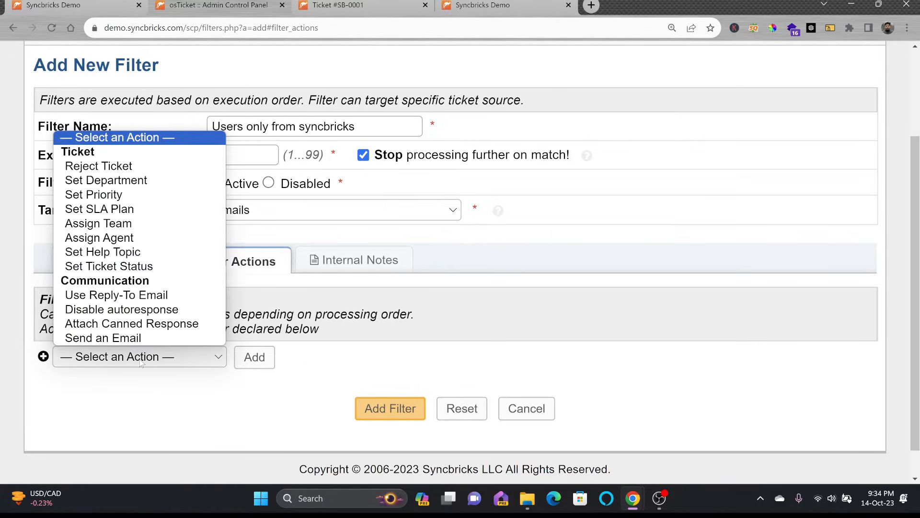
click(98, 166)
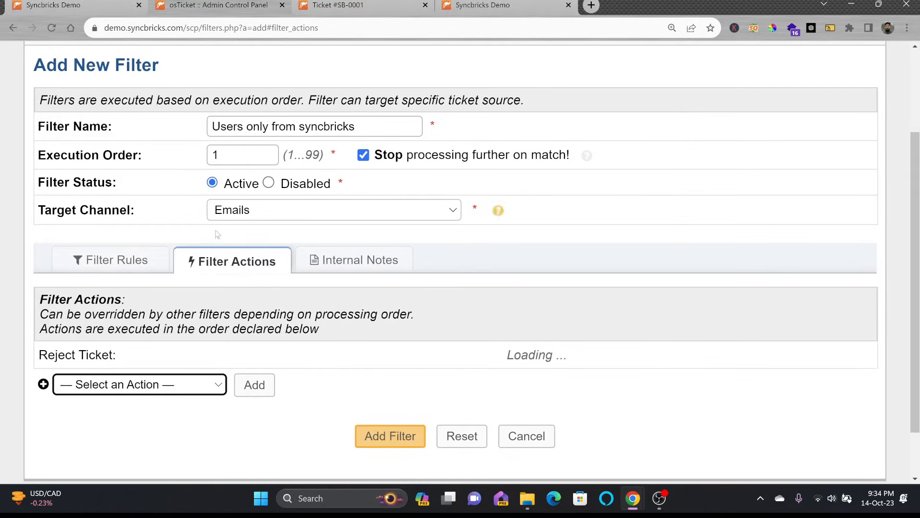
click(352, 260)
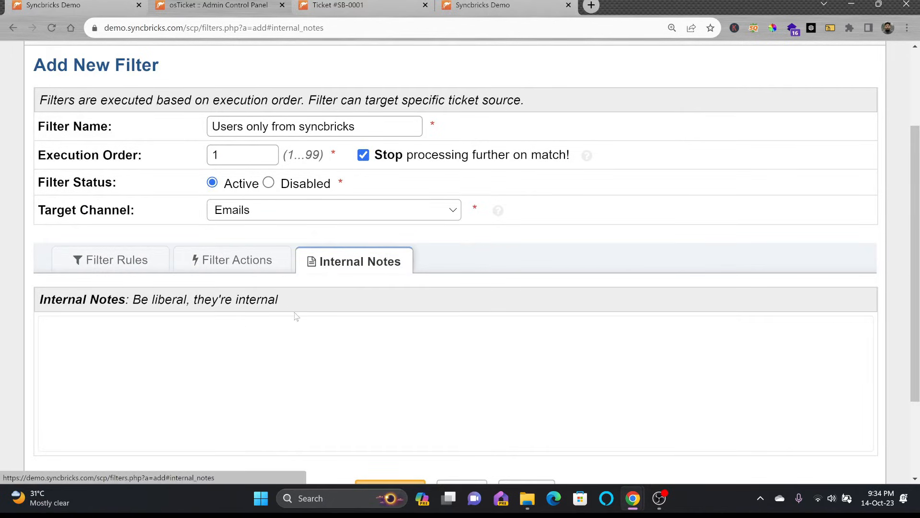
click(256, 340)
text(Users only )
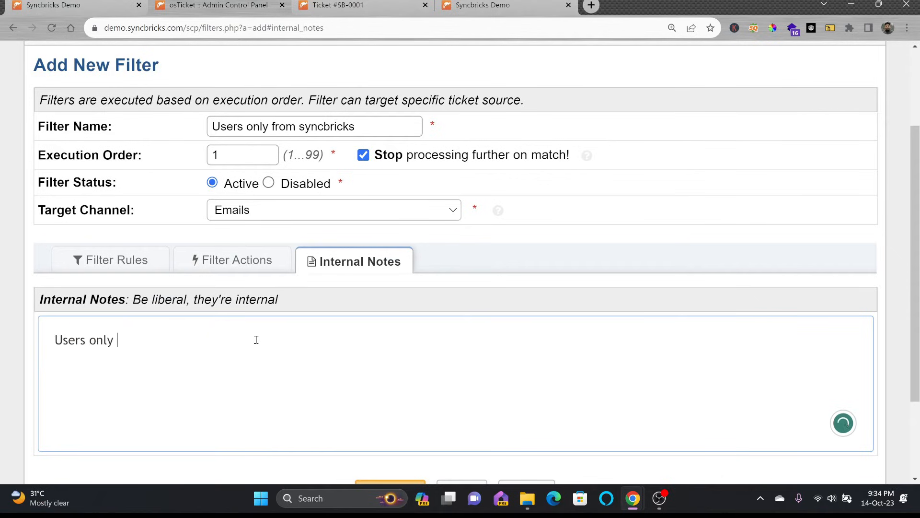
text(on syncbricks domain)
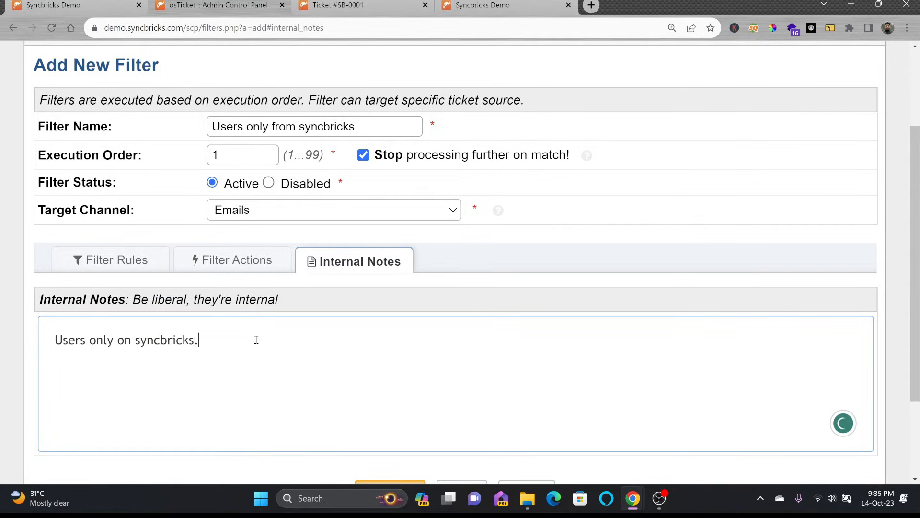
scroll(256, 339, down, 2)
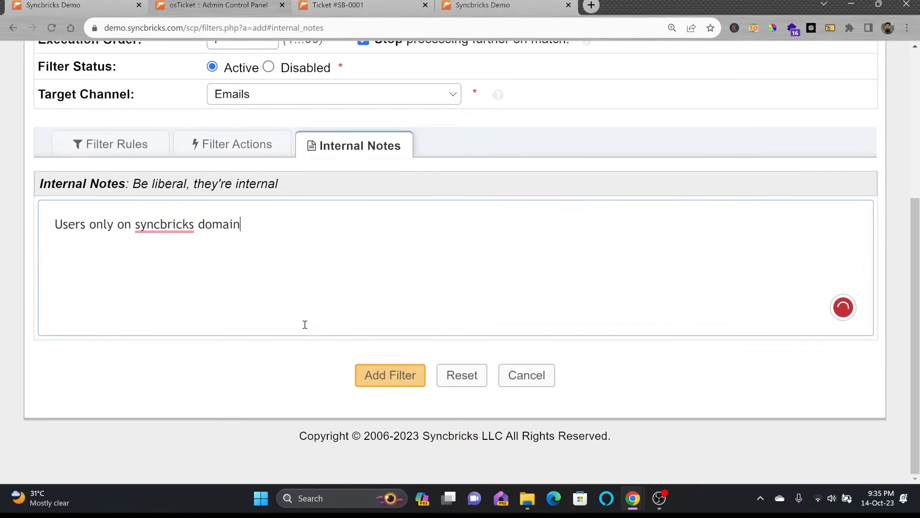
click(385, 374)
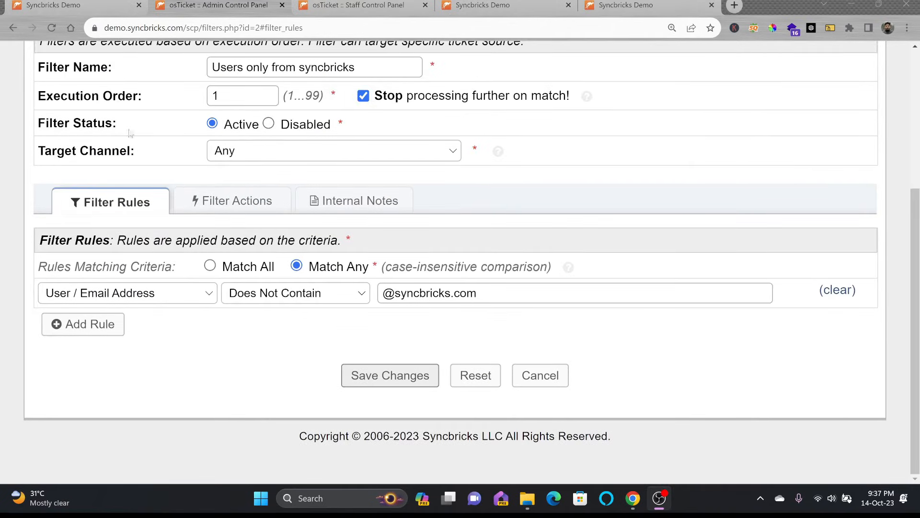
Step: Review the saved filter's rule, action and note, and save the filter changes
scroll(119, 136, up, 1)
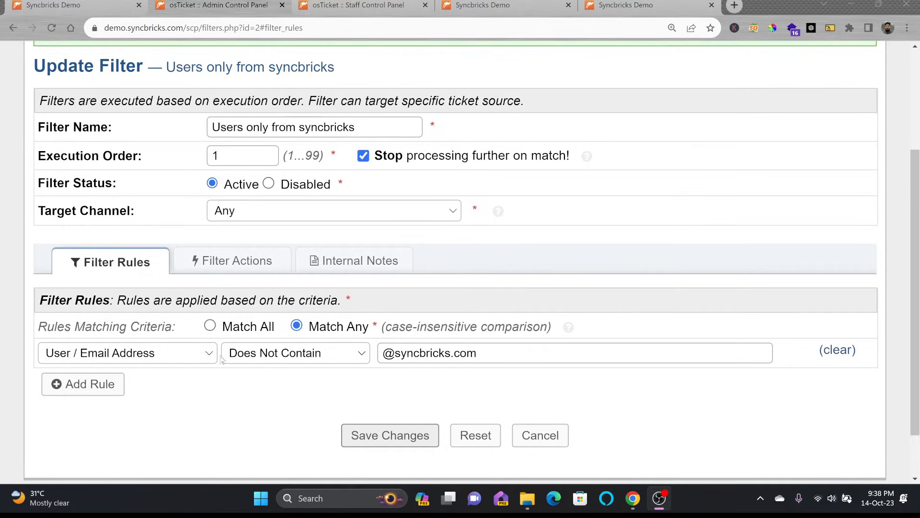
drag(387, 352, 491, 352)
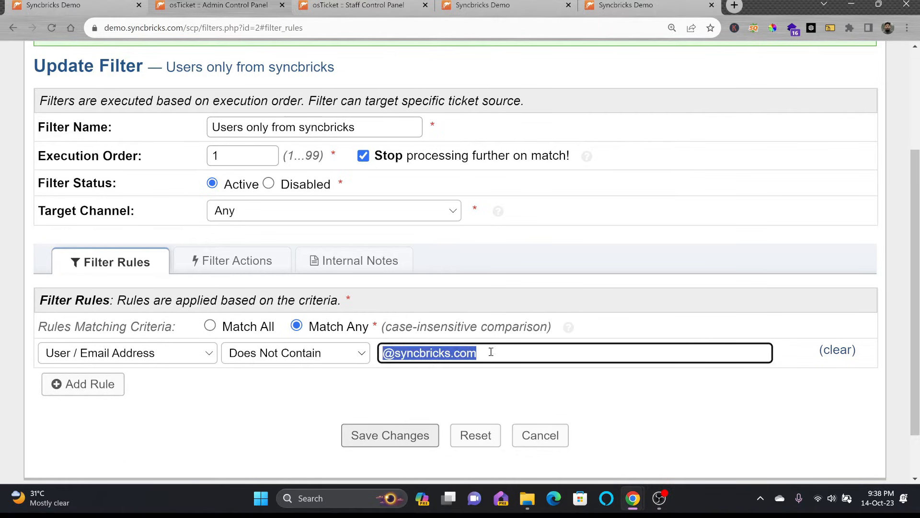
click(232, 261)
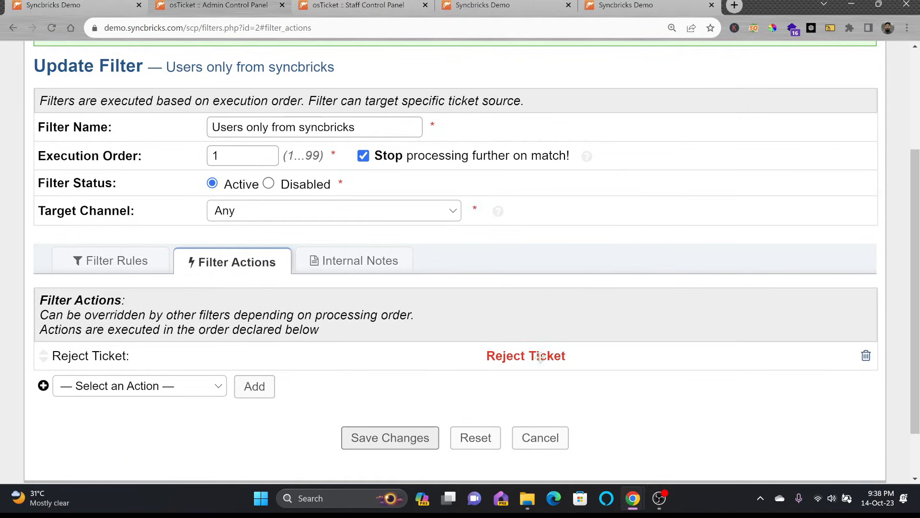
click(348, 268)
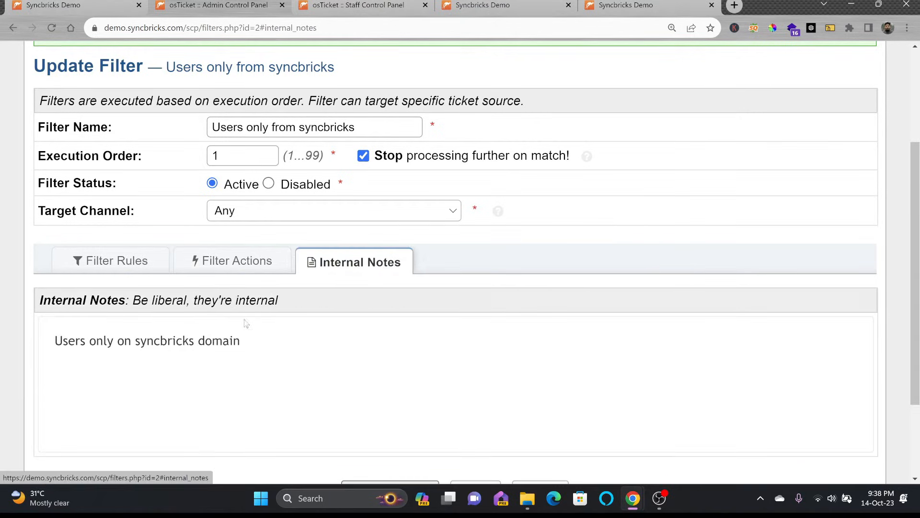
click(126, 270)
click(392, 423)
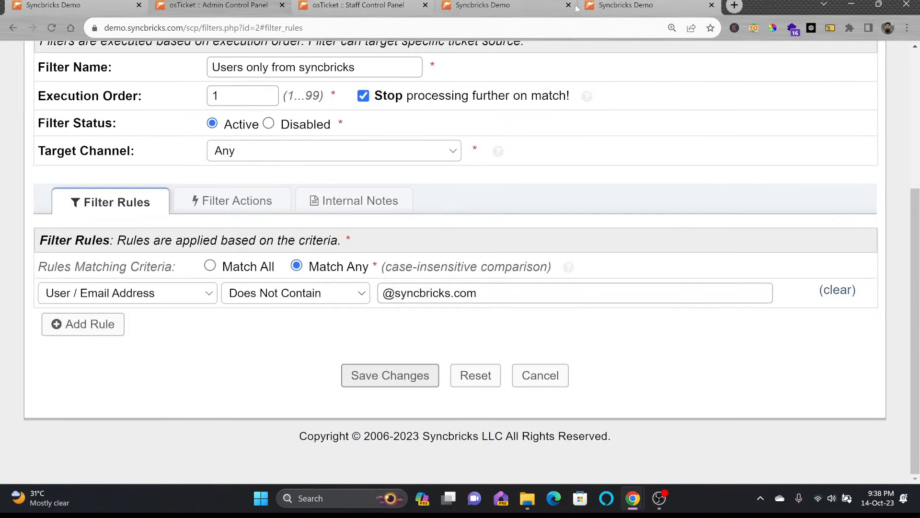
Step: Open a new public ticket, fill in the contact details, and choose the Feedback help topic
click(603, 5)
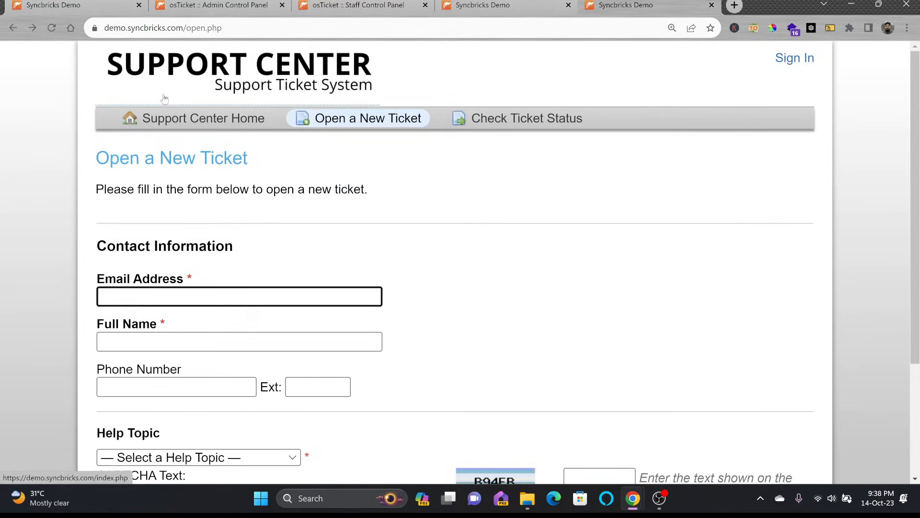
drag(189, 28, 467, 33)
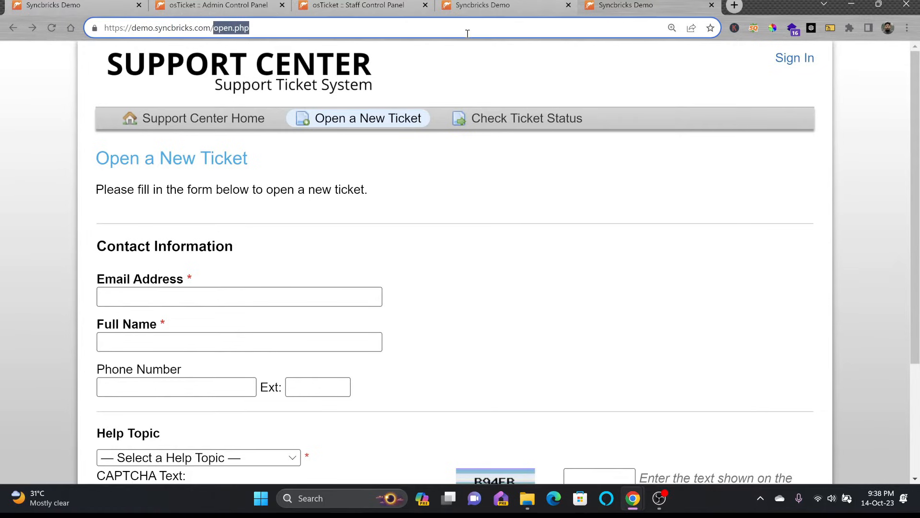
key(BackSpace)
key(Return)
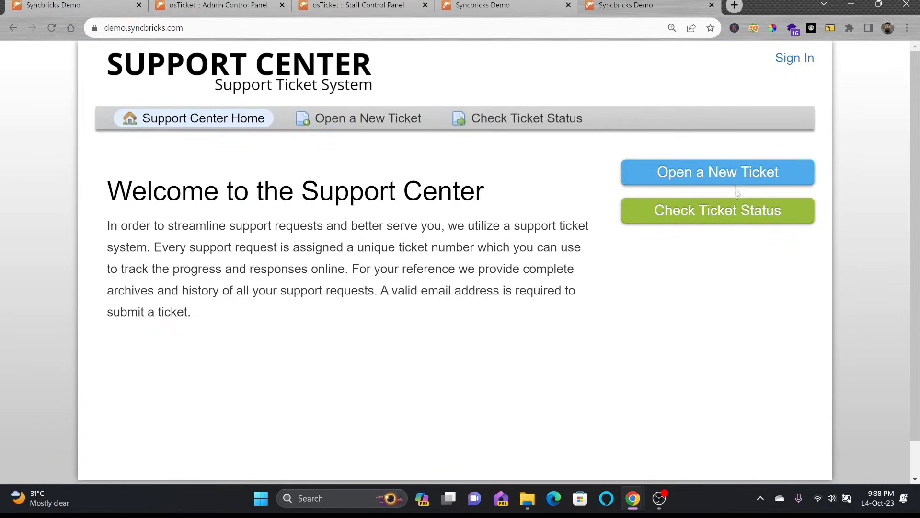
click(681, 168)
click(168, 289)
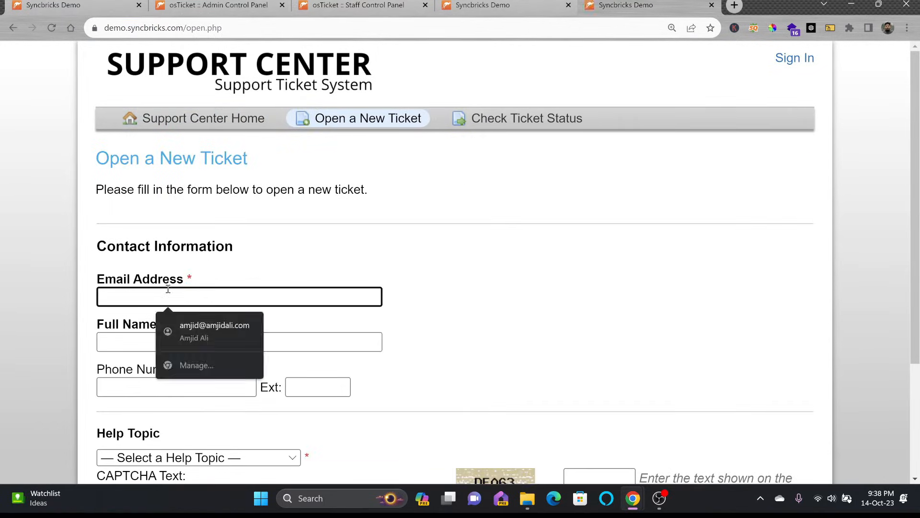
click(214, 328)
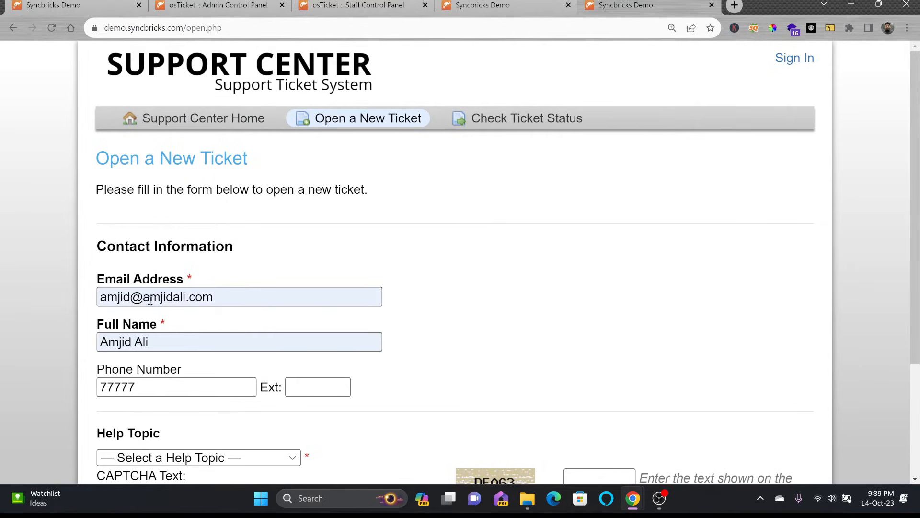
scroll(164, 292, down, 3)
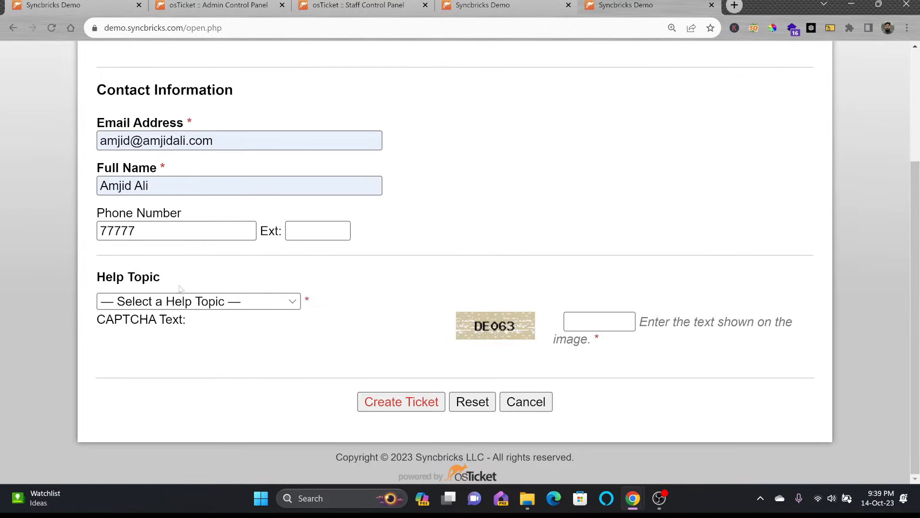
click(200, 305)
click(179, 334)
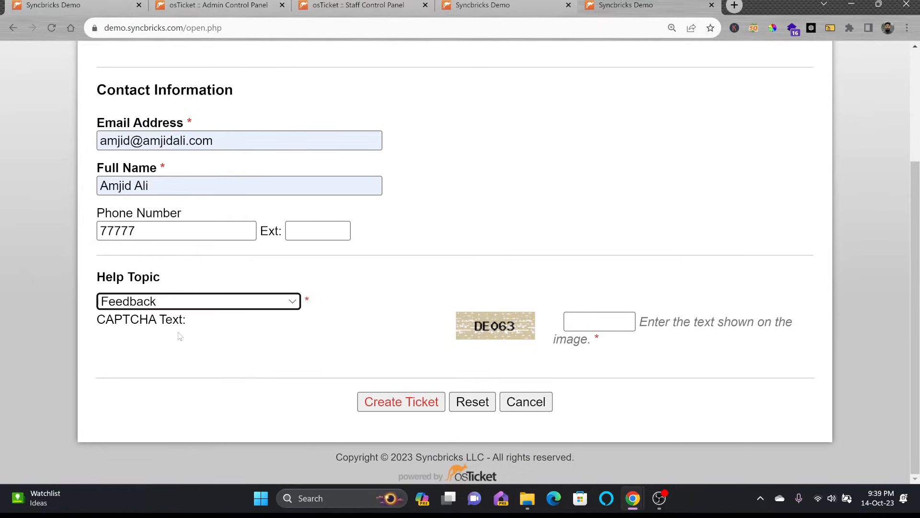
Step: Enter 'TEST' as summary and description, answer the CAPTCHA, and submit the ticket
click(233, 409)
text(TEST)
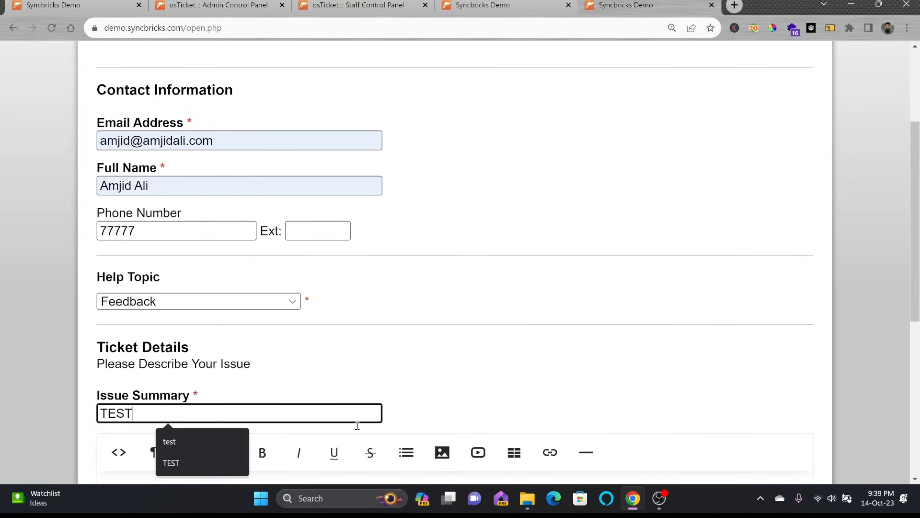
scroll(493, 397, down, 5)
click(394, 290)
text(TEST)
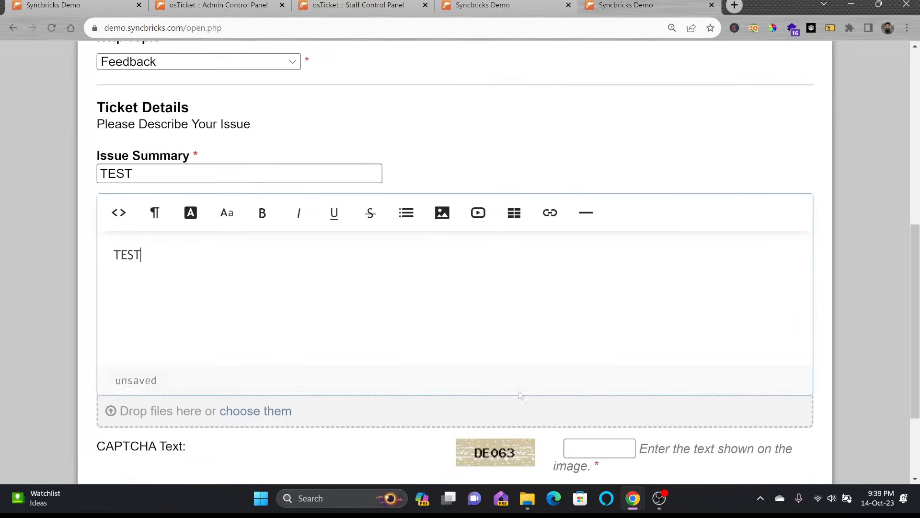
click(595, 443)
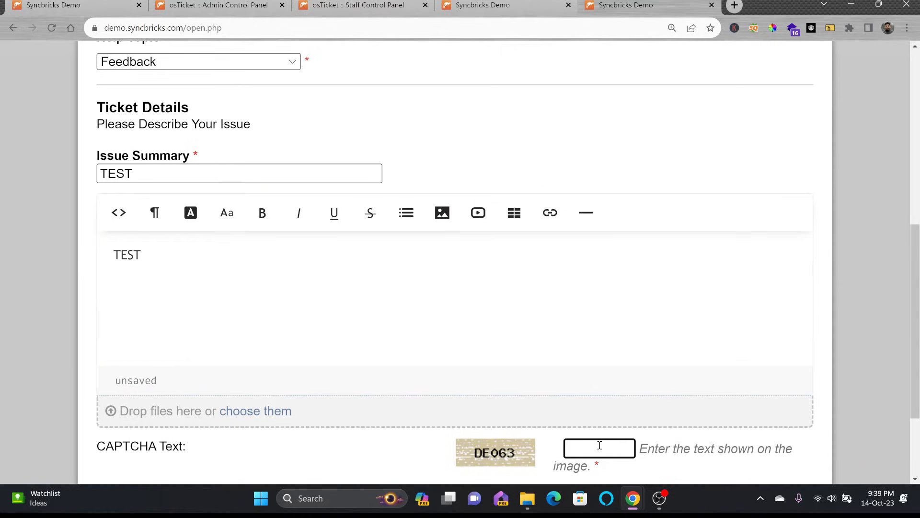
text(DE063)
scroll(599, 445, down, 2)
click(422, 404)
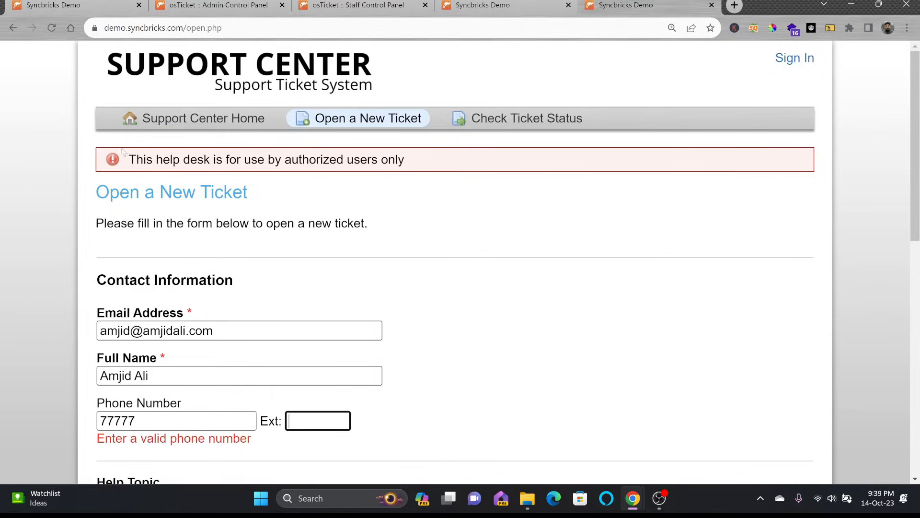
Step: Note the authorized-users-only rejection warning and return to the admin's filter page
drag(127, 159, 415, 162)
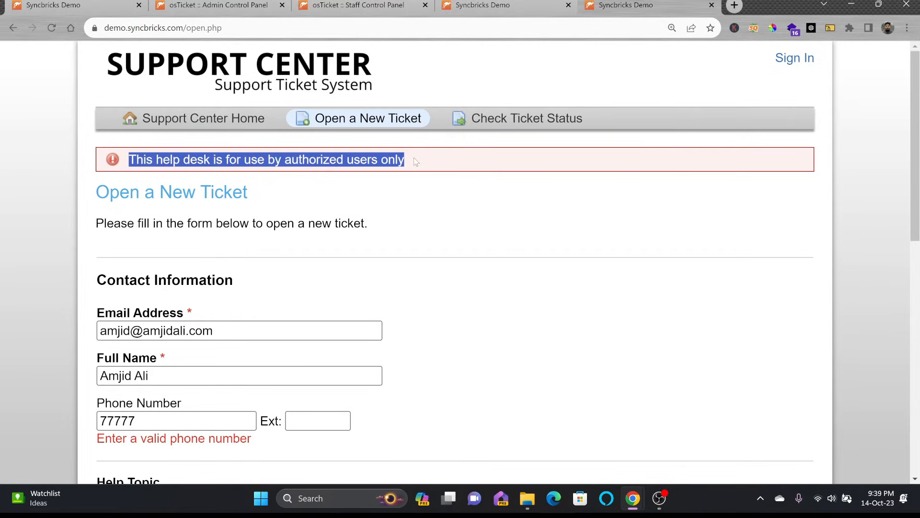
click(124, 9)
click(187, 2)
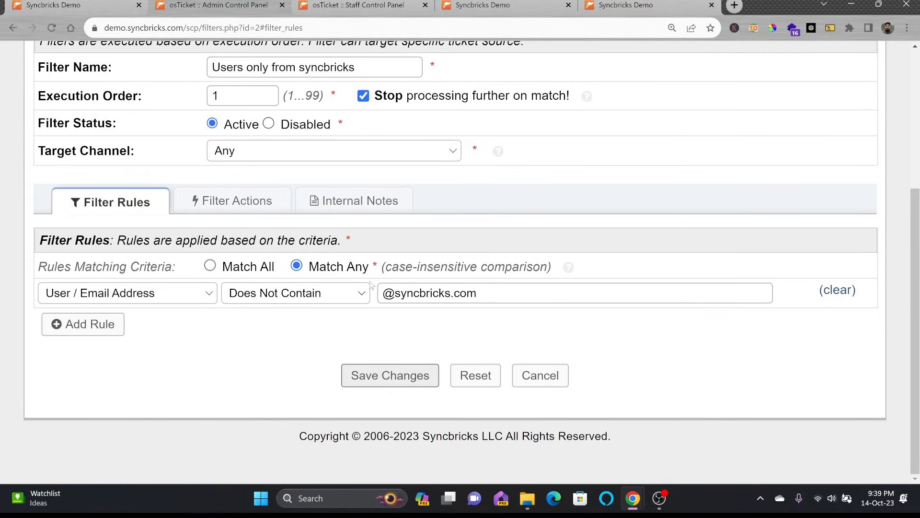
Step: Add a blank rule to the syncbricks filter and remove the email address rule
scroll(369, 283, up, 1)
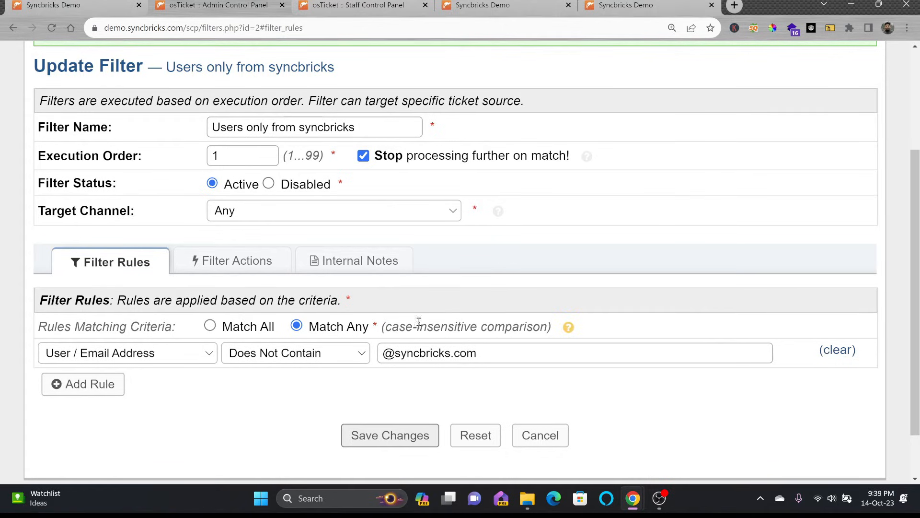
drag(395, 355, 524, 355)
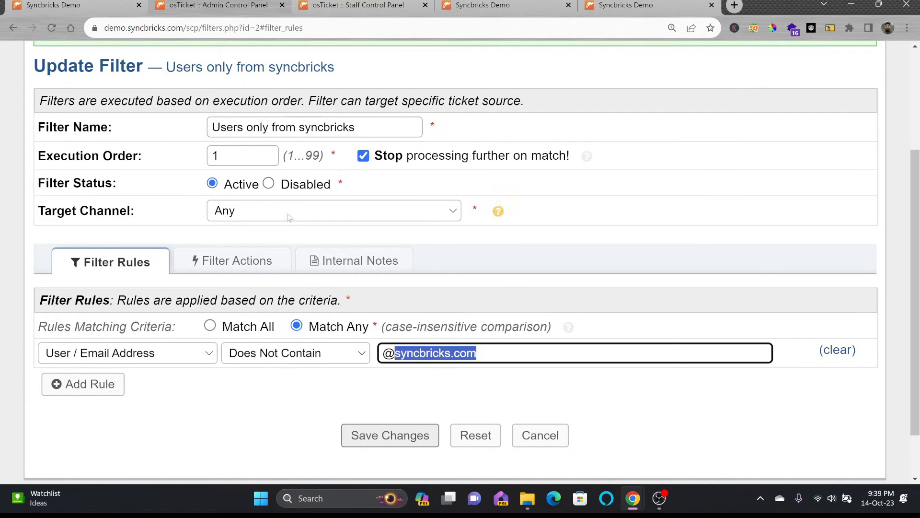
scroll(221, 179, up, 1)
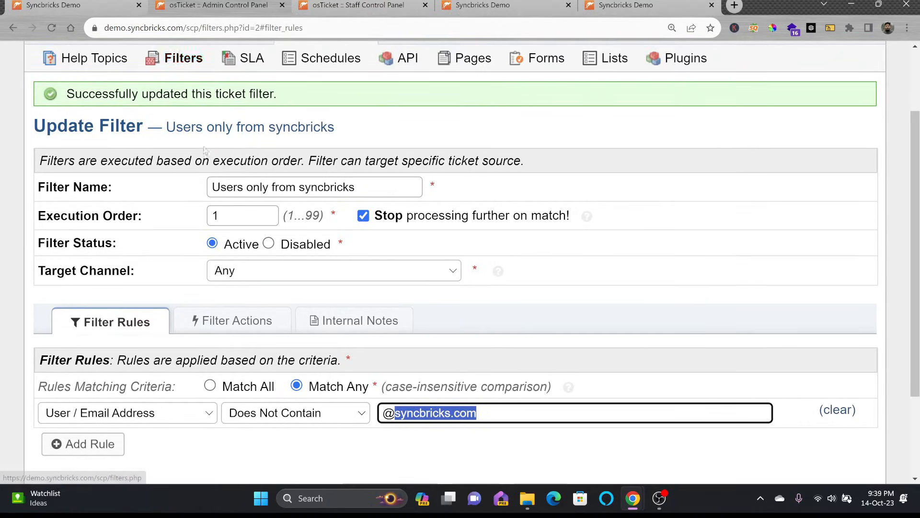
click(112, 434)
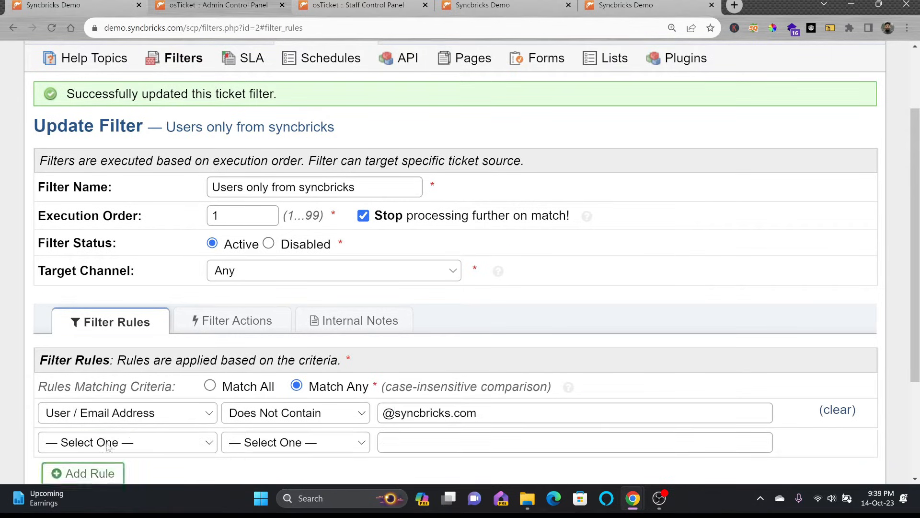
scroll(156, 412, down, 1)
click(158, 389)
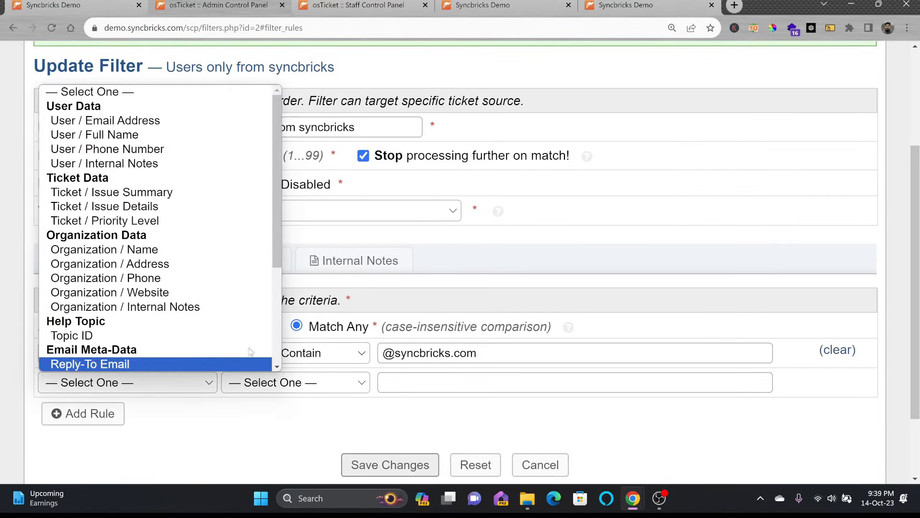
click(350, 374)
click(840, 352)
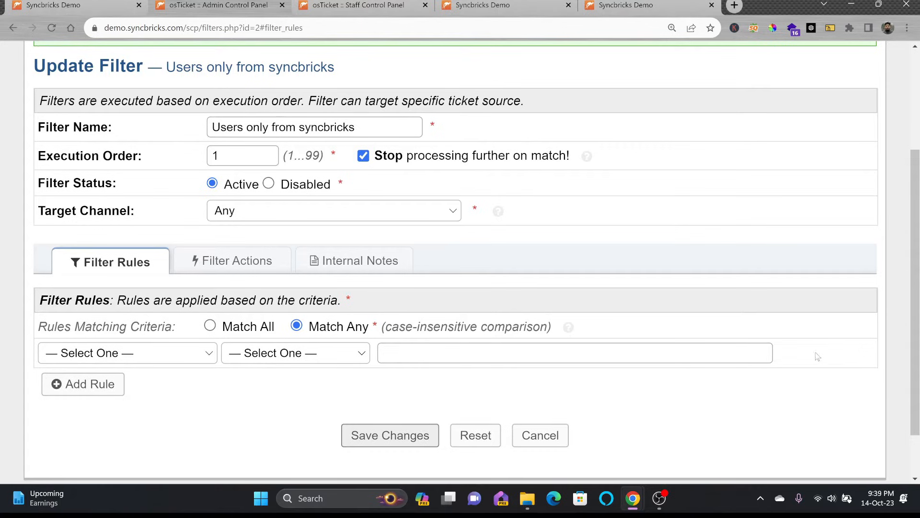
Step: Browse the rule's field choices without picking one, then return to the Ticket Filters list
click(119, 356)
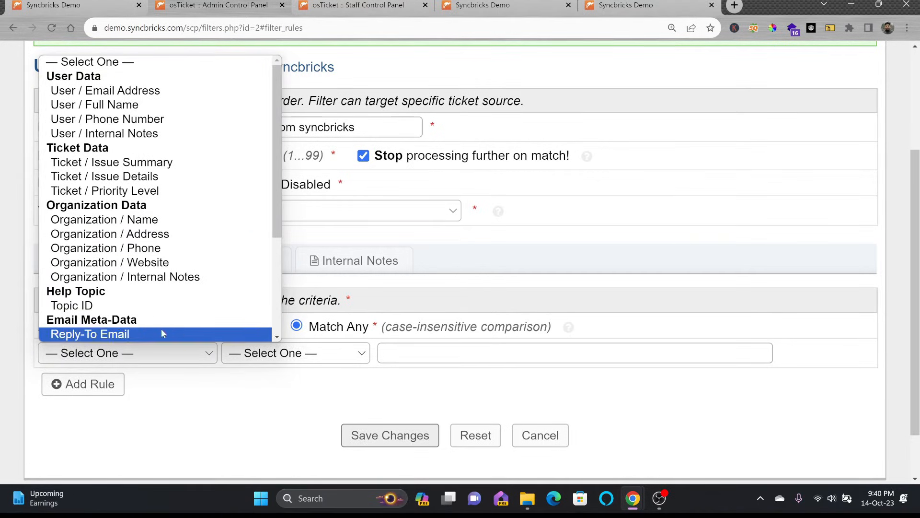
click(145, 363)
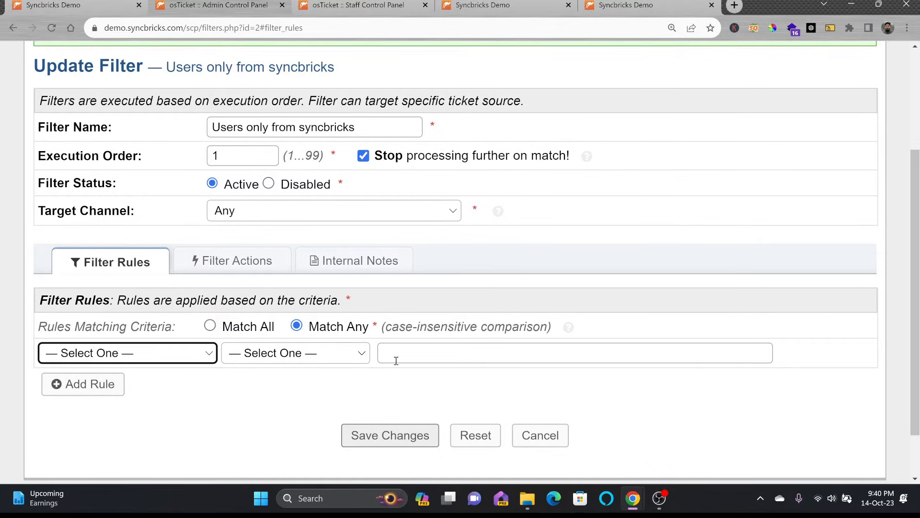
click(188, 354)
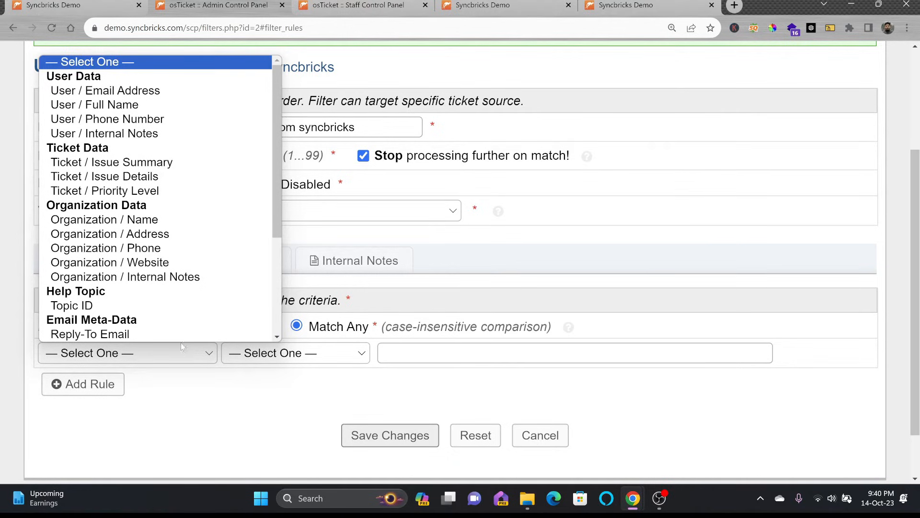
scroll(373, 232, up, 3)
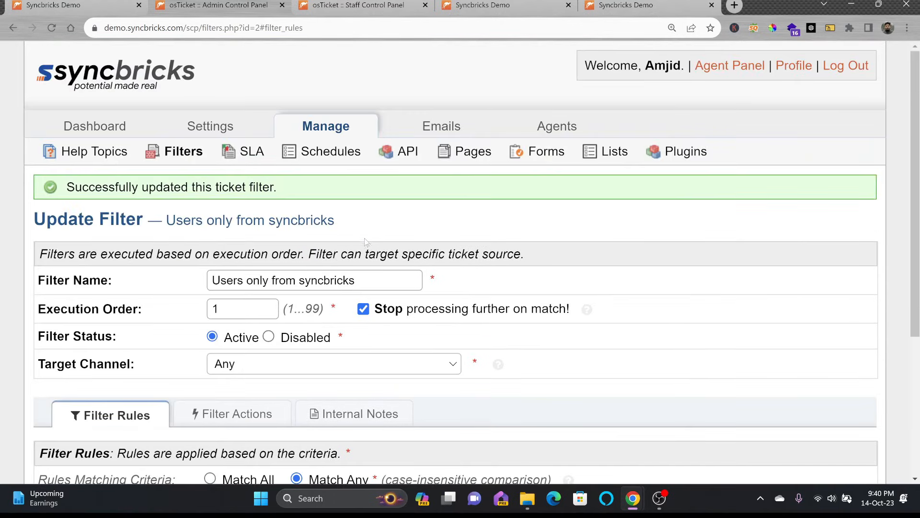
scroll(459, 206, down, 1)
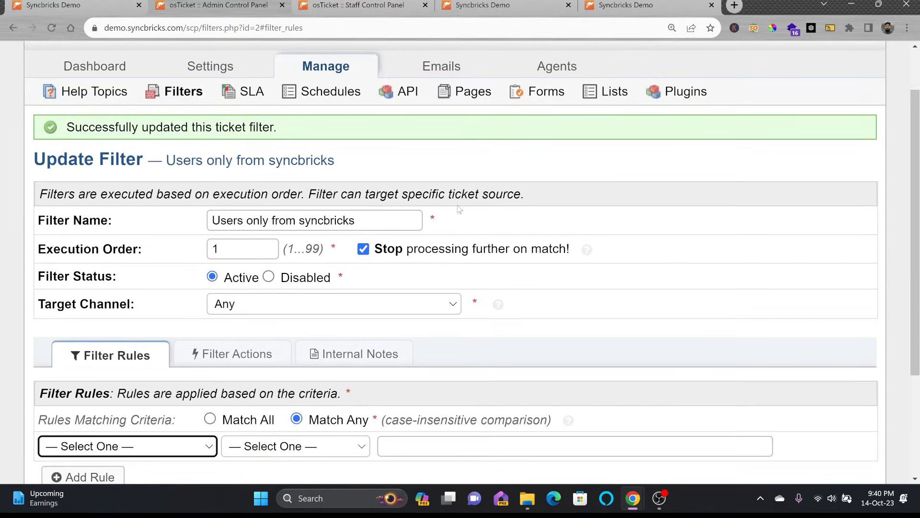
scroll(459, 207, up, 1)
scroll(403, 406, down, 2)
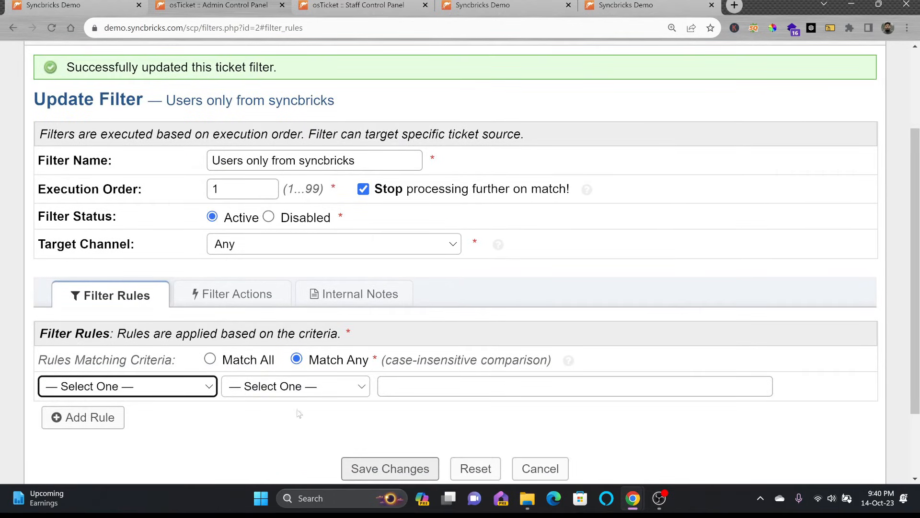
scroll(250, 272, up, 2)
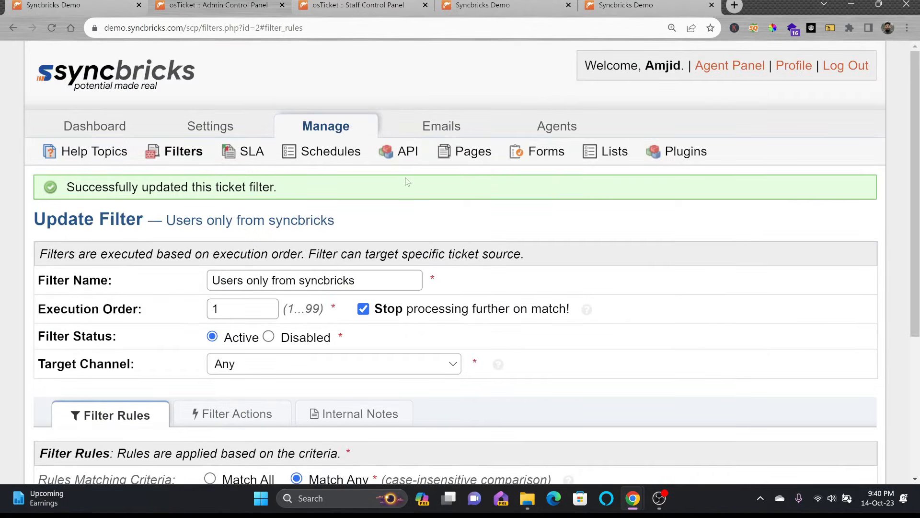
click(163, 155)
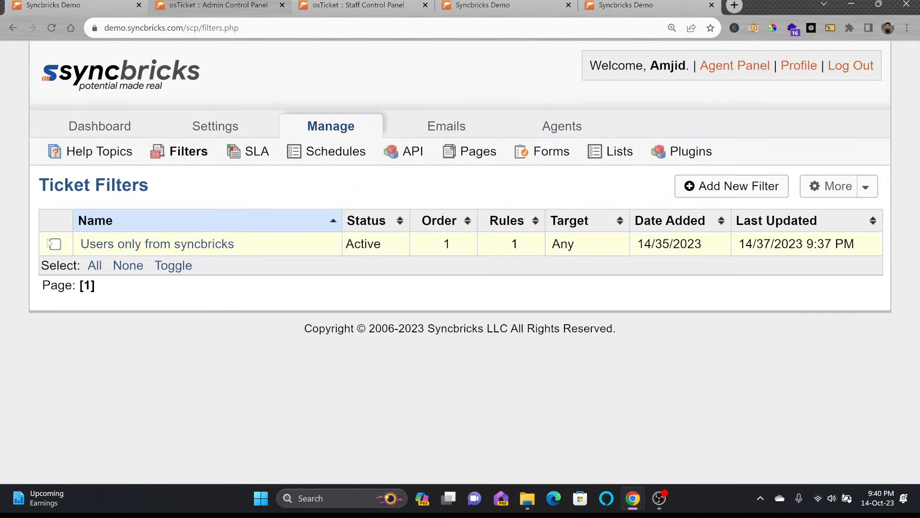
Step: Delete the 'Users only from syncbricks' filter via More > Delete, then open the SLA list
click(55, 244)
click(868, 186)
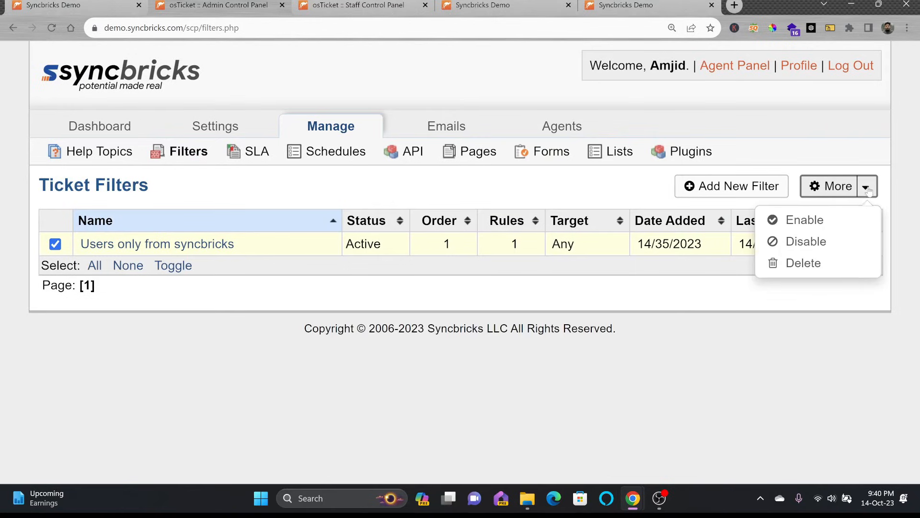
click(824, 263)
click(623, 263)
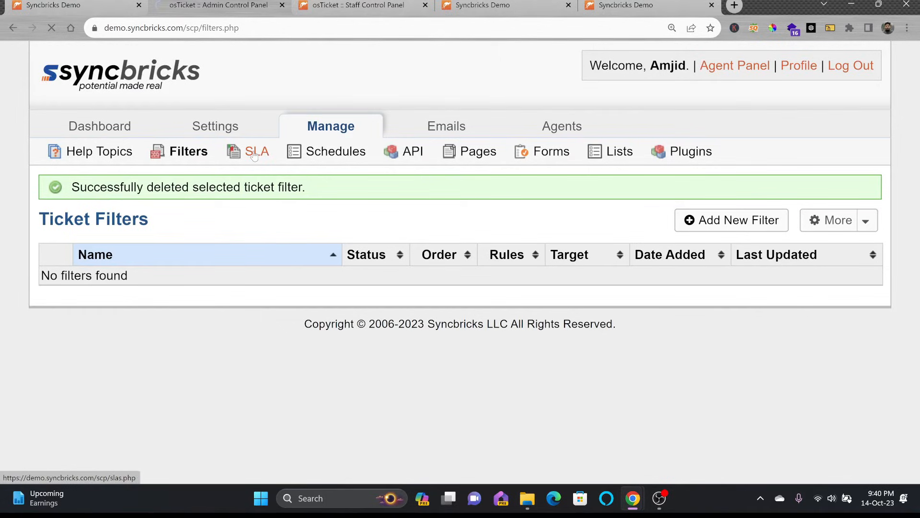
click(256, 151)
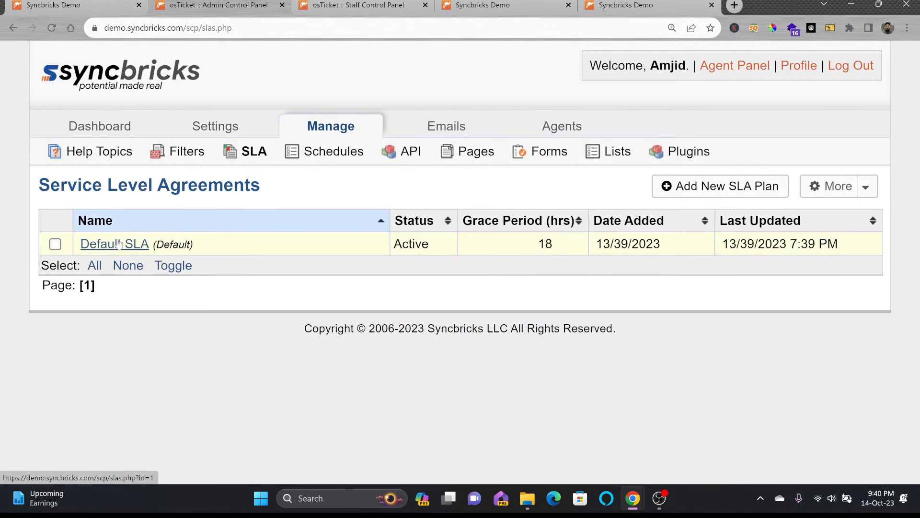
Step: Start a new SLA plan named IT DEPARTMENT SLA
click(719, 187)
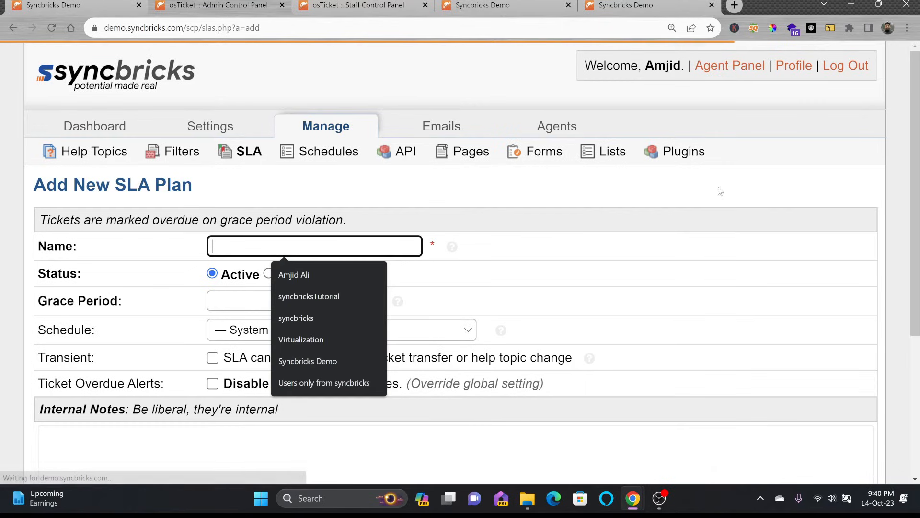
click(275, 234)
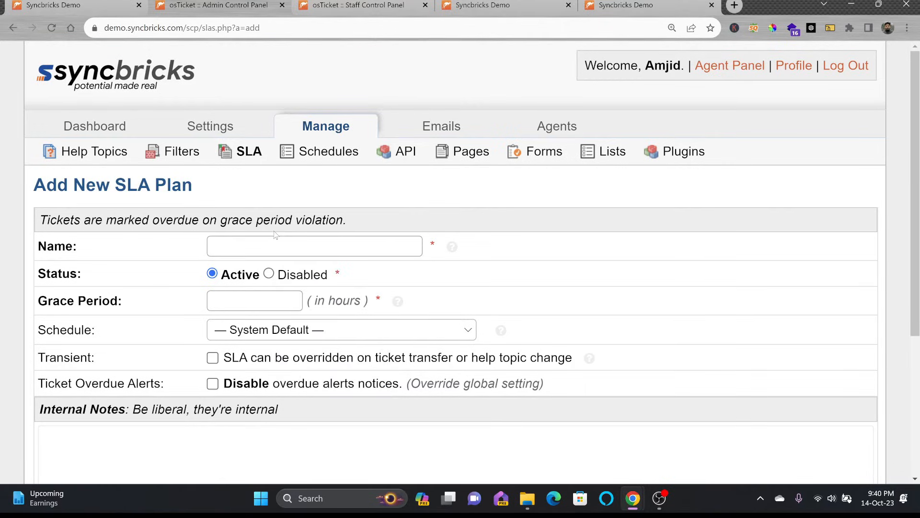
click(282, 244)
text(it d)
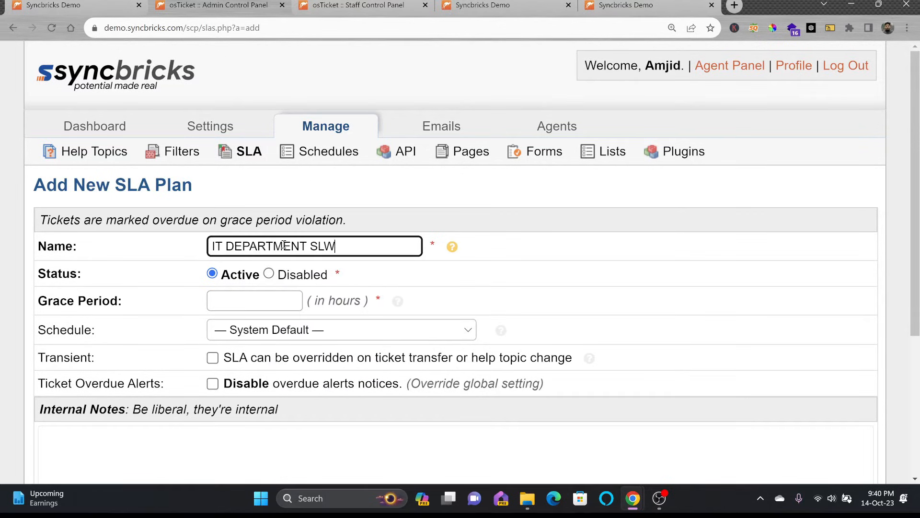
key(BackSpace)
text(ARTMENT SLA)
Step: Give the plan a 2-hour grace period, keep the System Default schedule, and add it
click(259, 294)
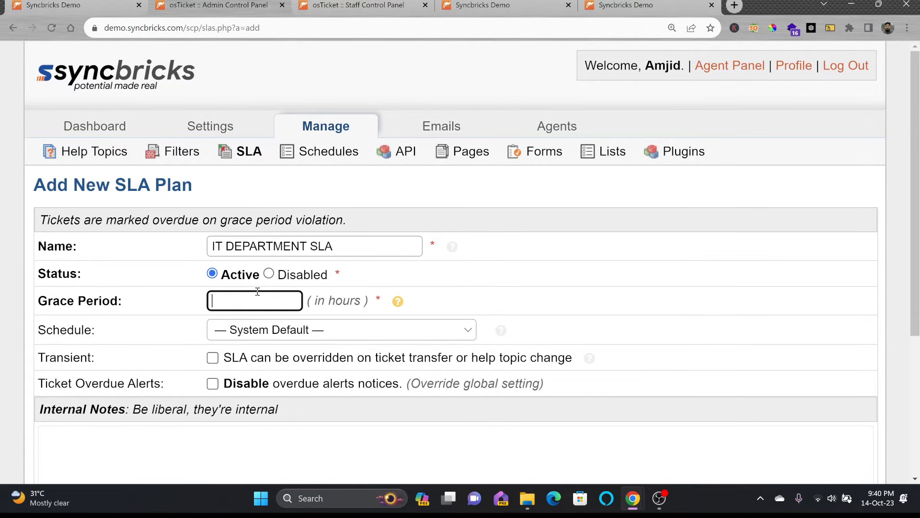
key(Tab)
click(258, 335)
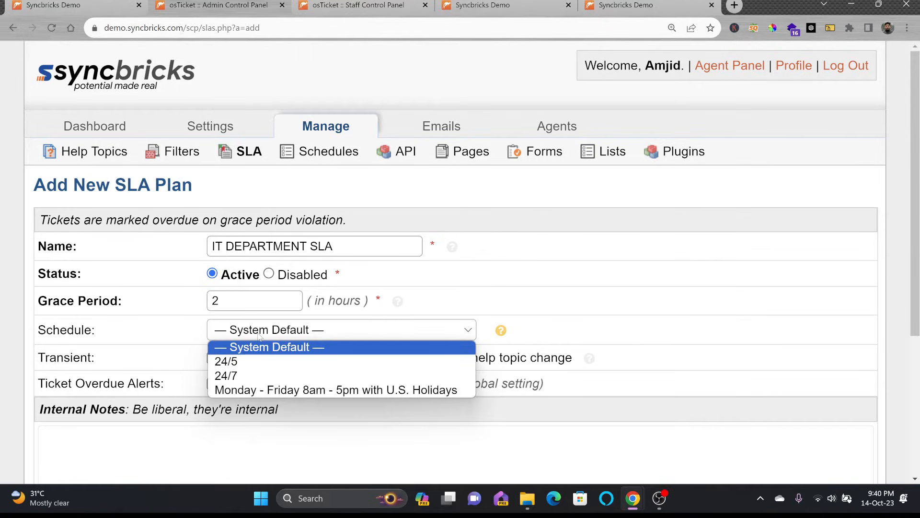
click(259, 336)
click(268, 336)
click(272, 333)
scroll(283, 370, down, 4)
click(390, 410)
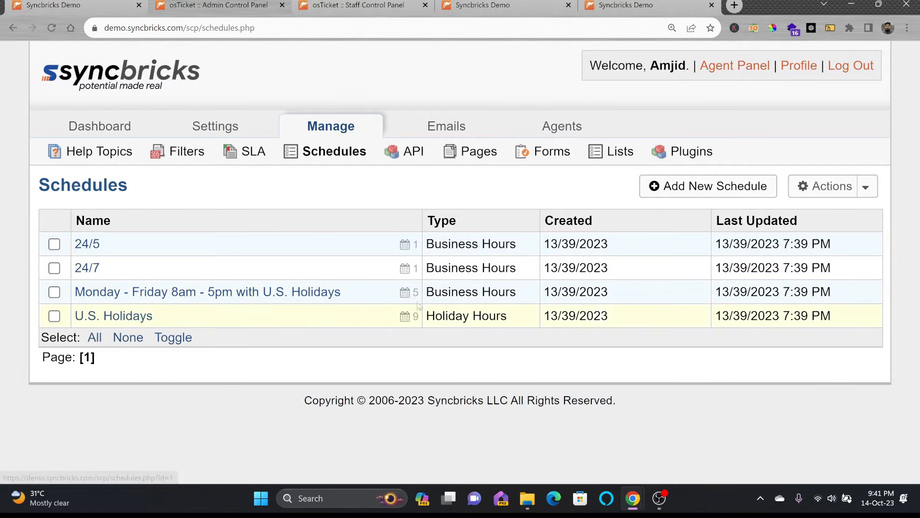
Step: Create a Business Hours schedule 'Sunday to Thursday' in Asia/Muscat time, described 'SCHEDULE FOR MUSCAT'
click(655, 194)
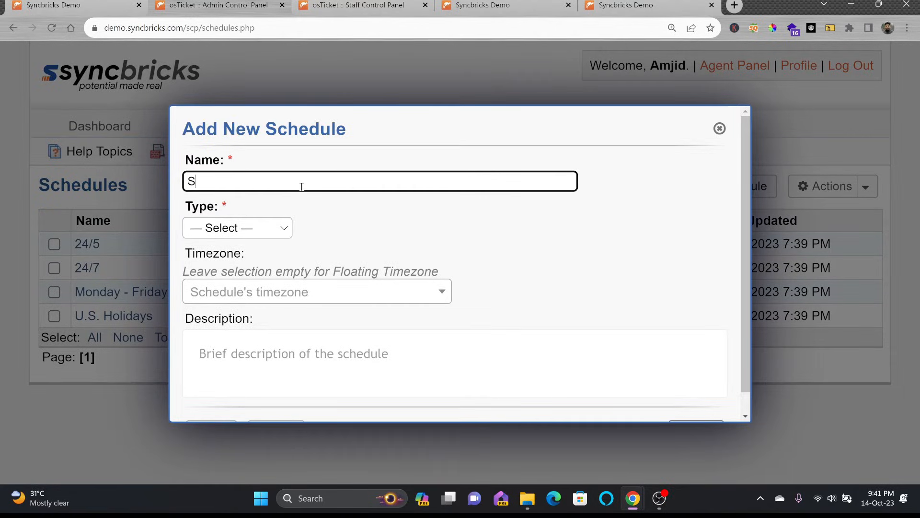
text(Sunday to Thursday)
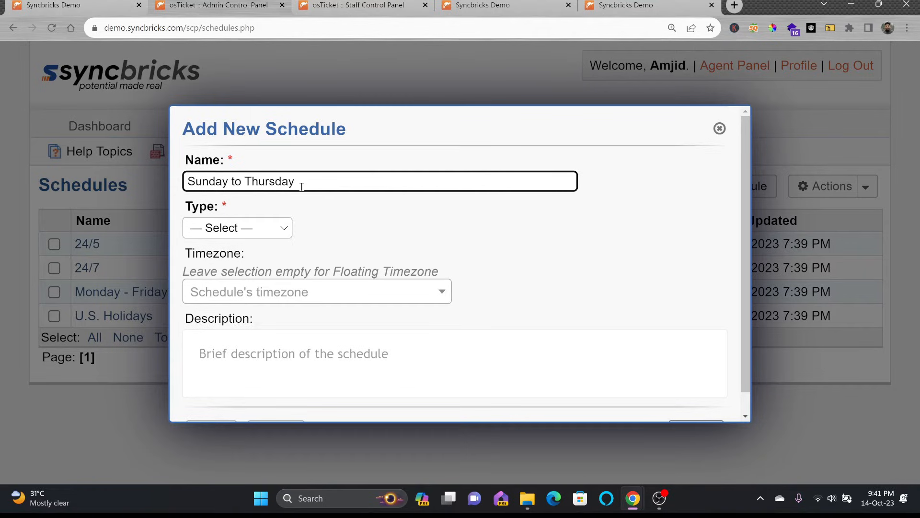
click(282, 234)
click(276, 261)
click(290, 290)
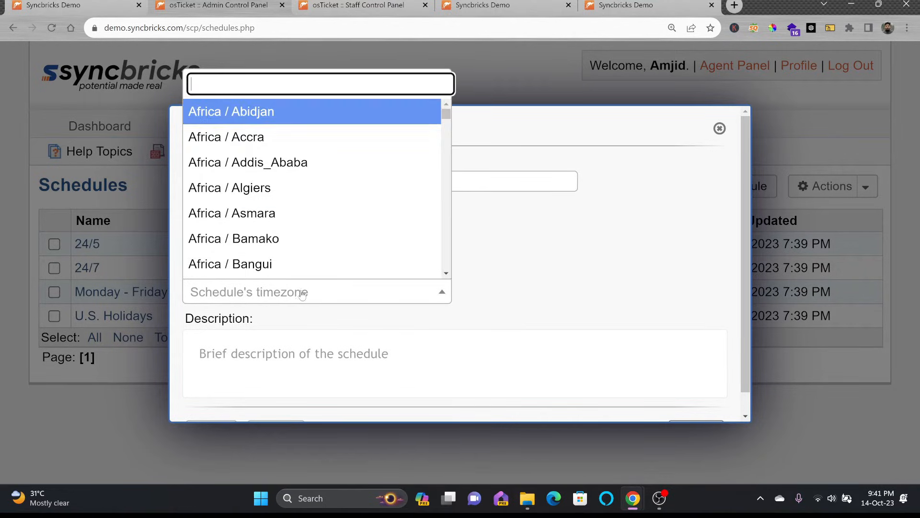
click(247, 349)
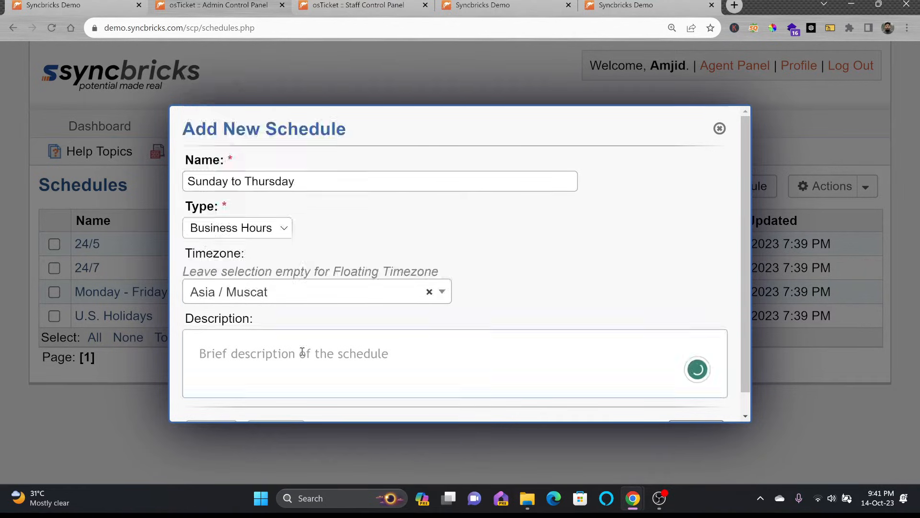
text(SCHEDULE FOR MUSCAT)
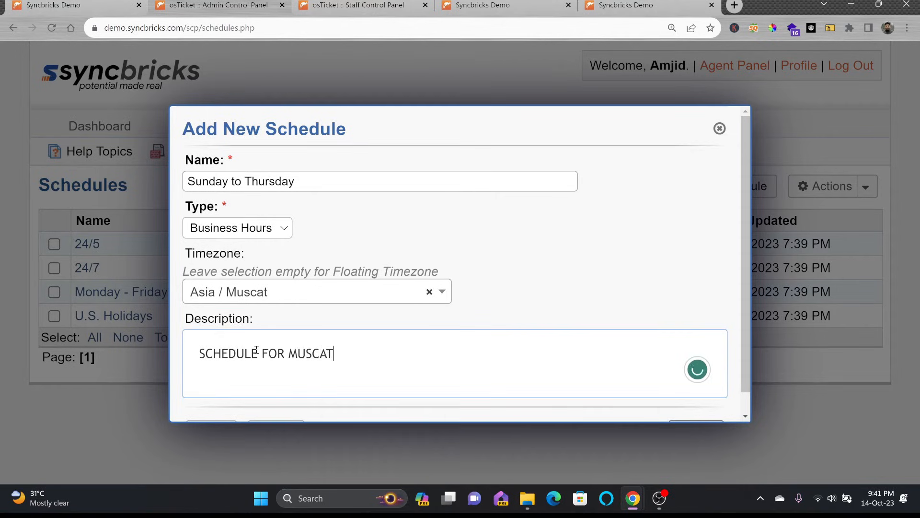
scroll(256, 350, down, 1)
click(695, 409)
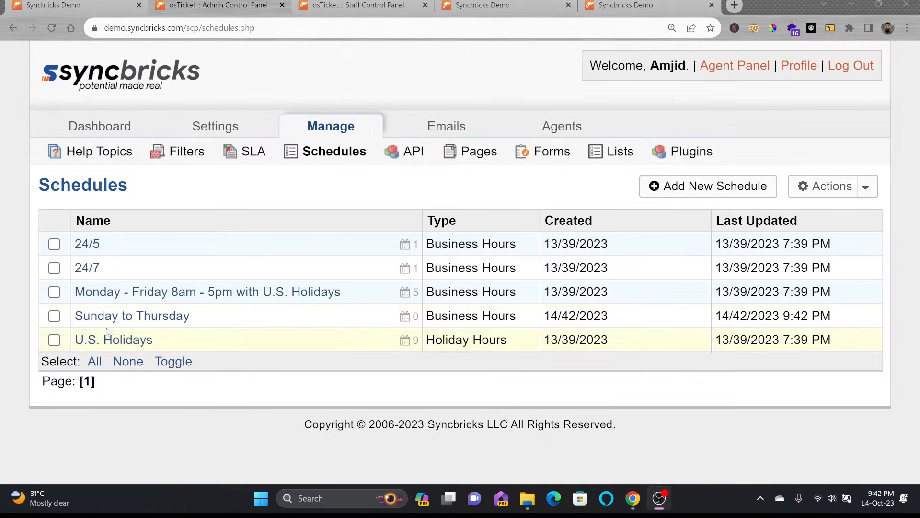
click(145, 315)
Step: Add a weekly Sunday entry, 08:00 am to 05:00 pm, repeating until 31 October 2023
scroll(189, 270, down, 2)
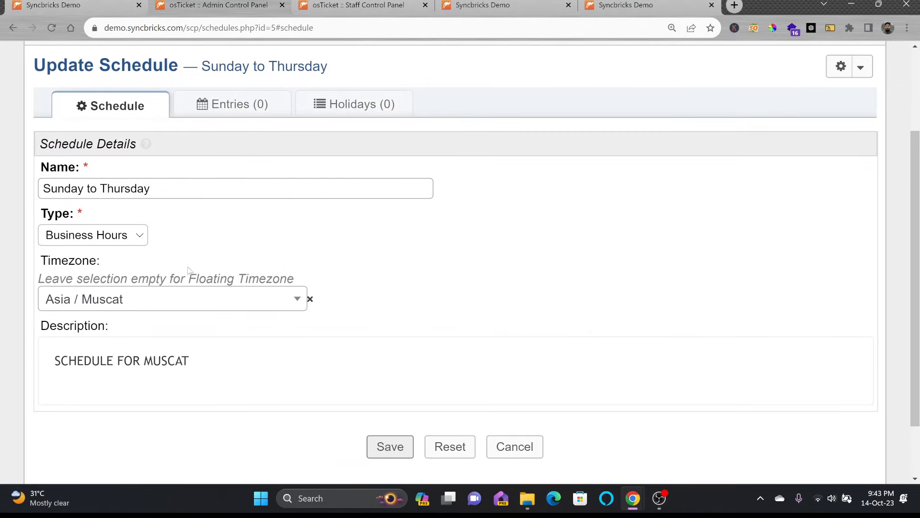
click(224, 111)
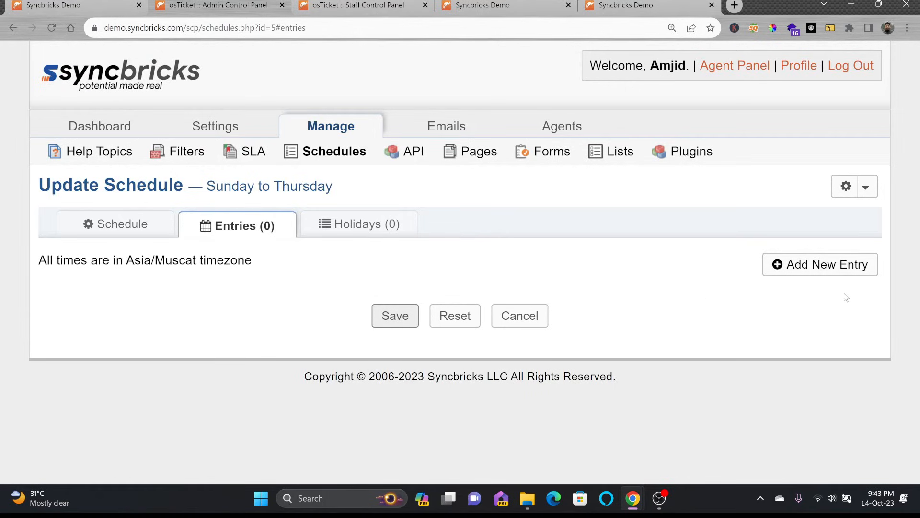
click(838, 265)
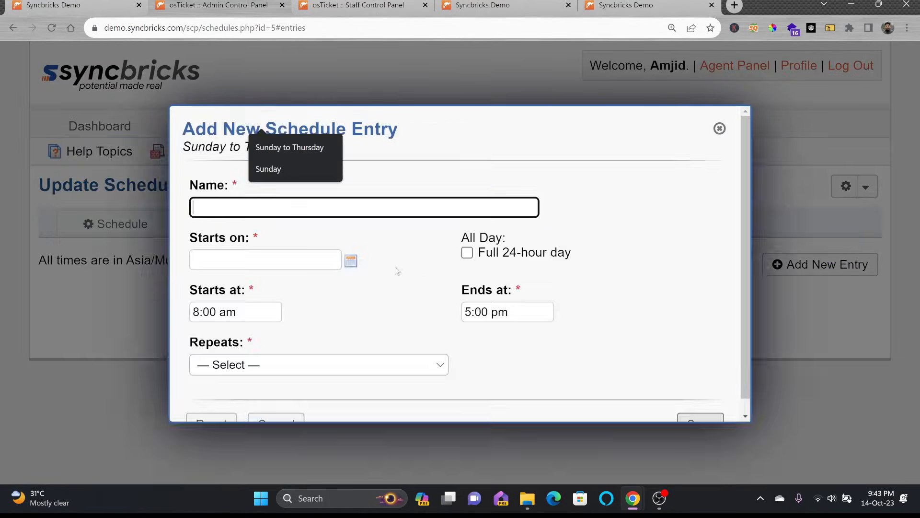
text(Sunday)
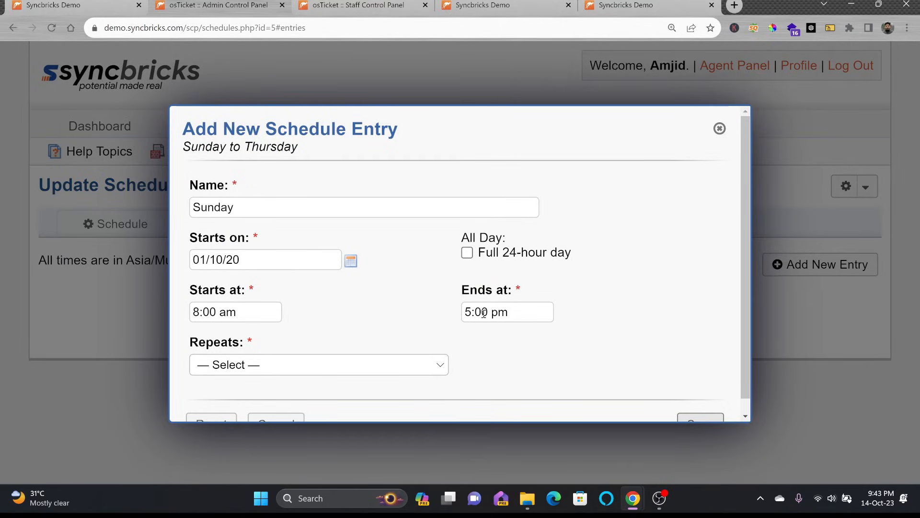
scroll(484, 313, down, 1)
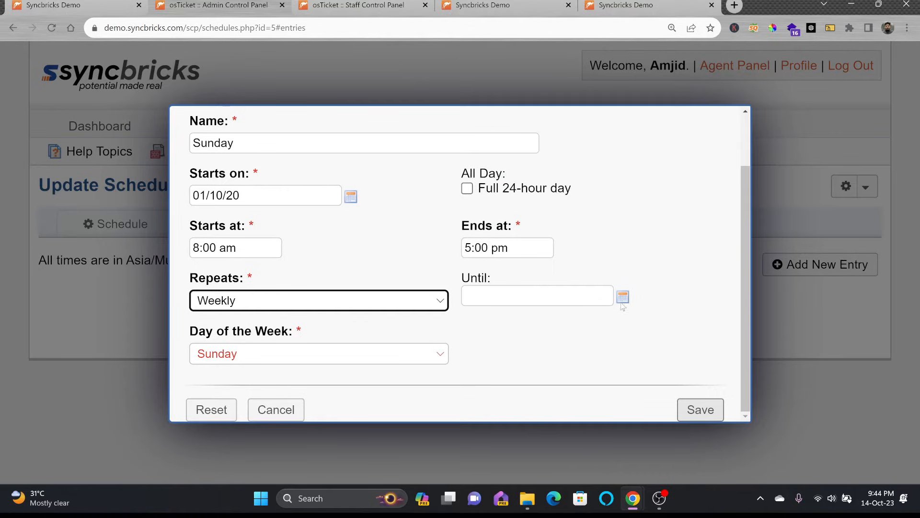
click(519, 293)
click(531, 221)
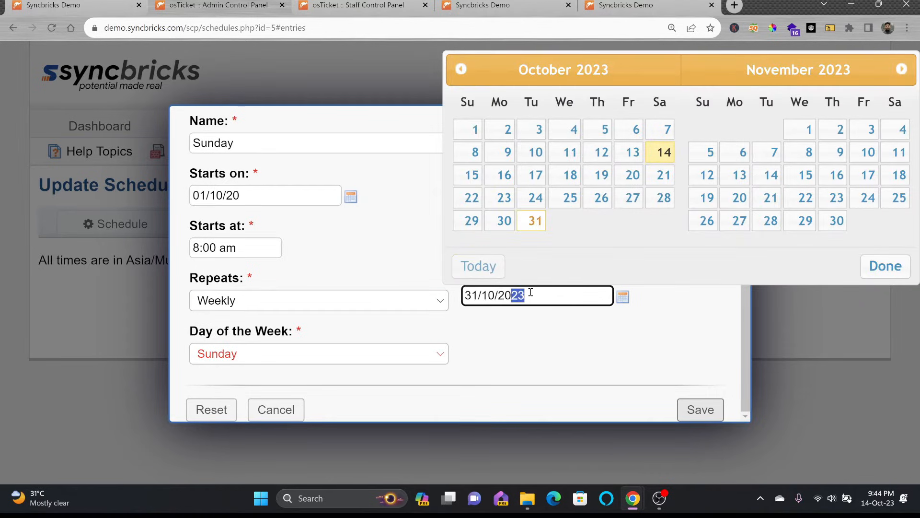
click(692, 411)
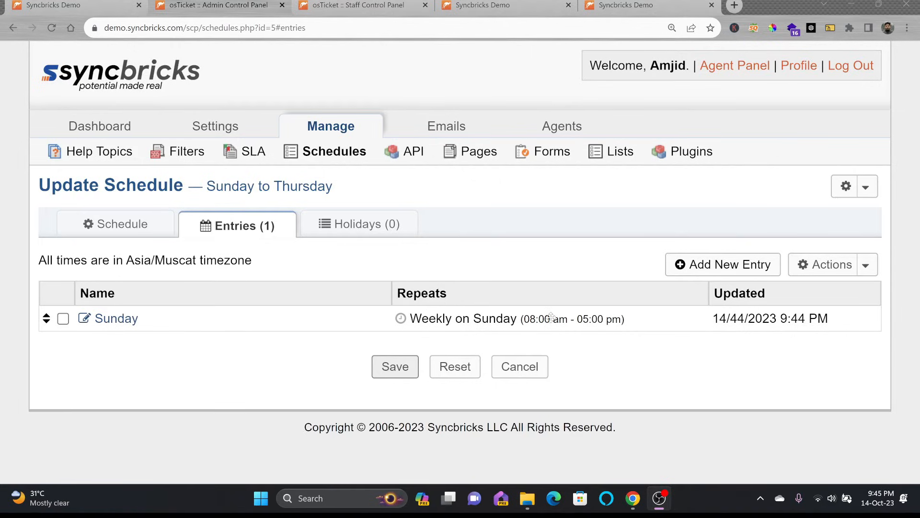
Step: Look over the schedule's holidays, entries and main details
click(335, 226)
click(290, 233)
click(309, 228)
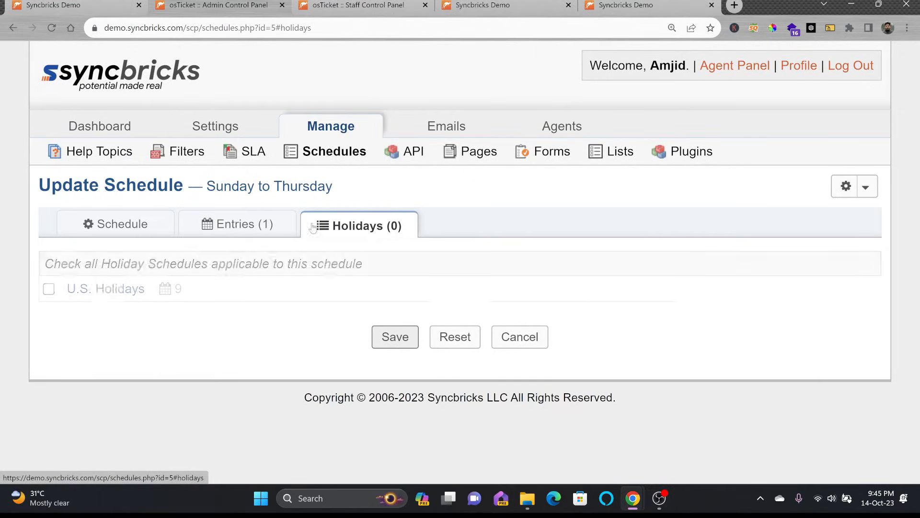
click(237, 225)
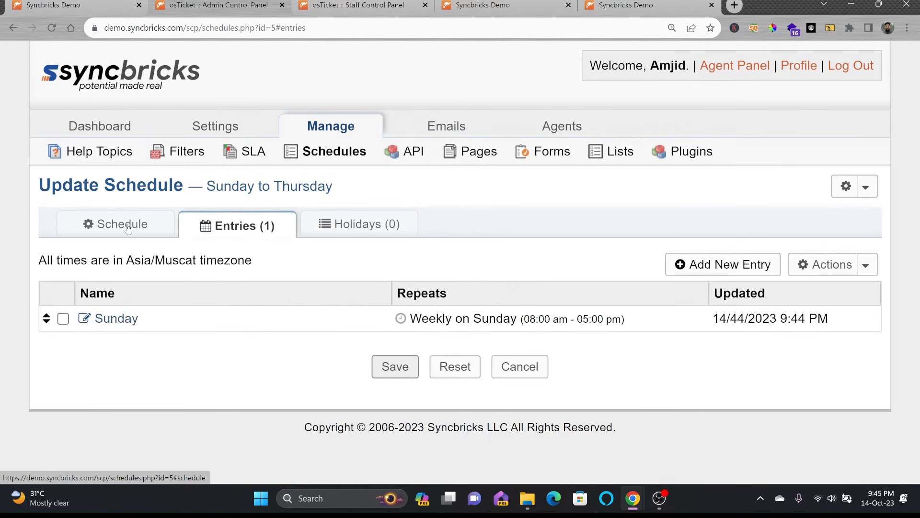
click(128, 226)
Step: Assign a schedule to IT DEPARTMENT SLA, allow transient overrides, and save the plan
click(253, 156)
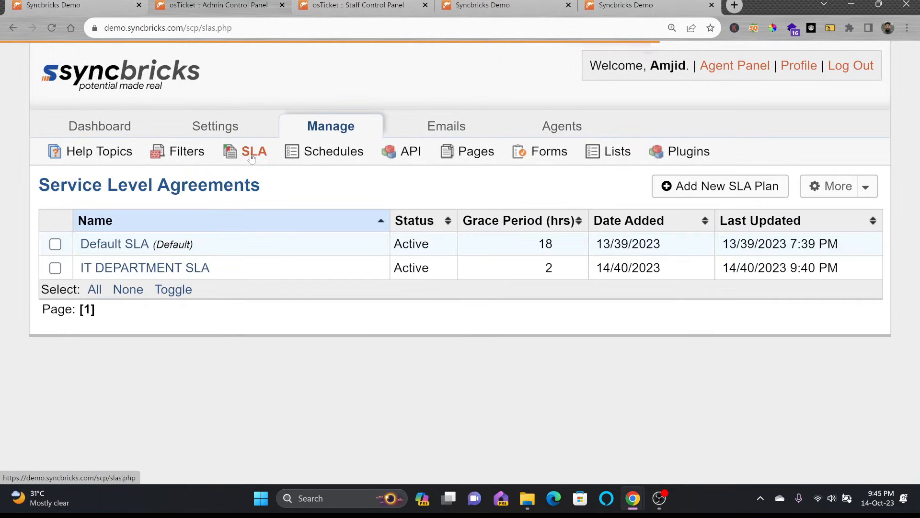
click(172, 272)
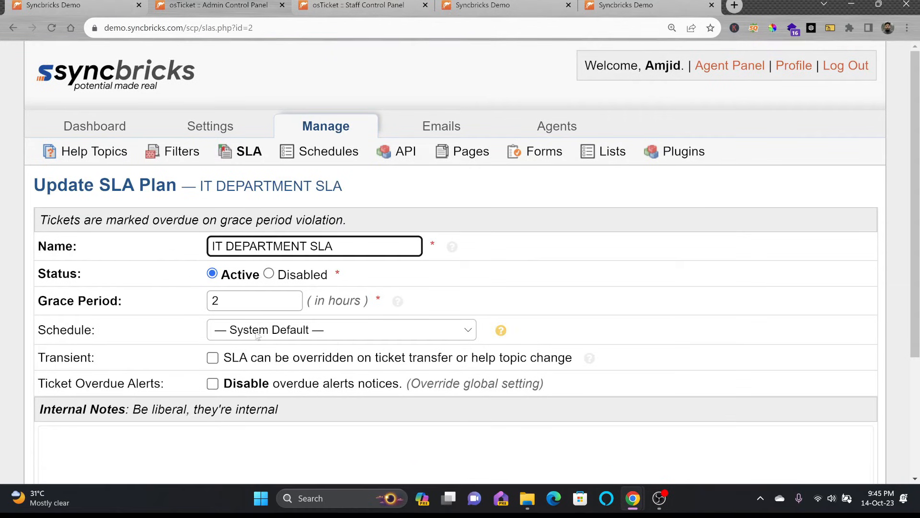
click(259, 333)
click(267, 404)
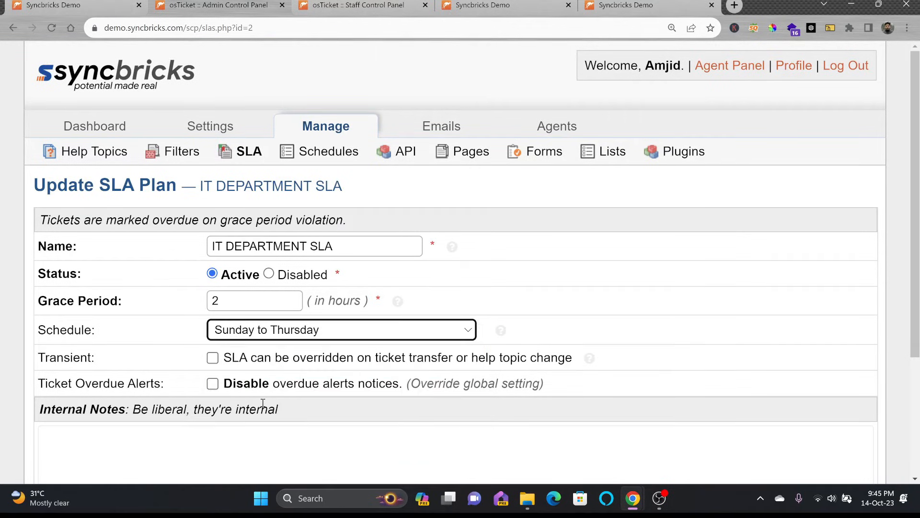
scroll(374, 302, down, 1)
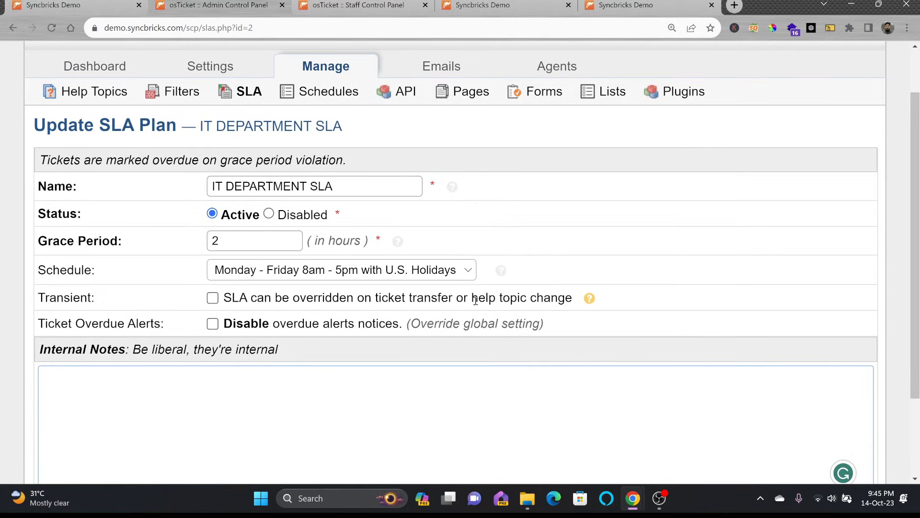
click(246, 301)
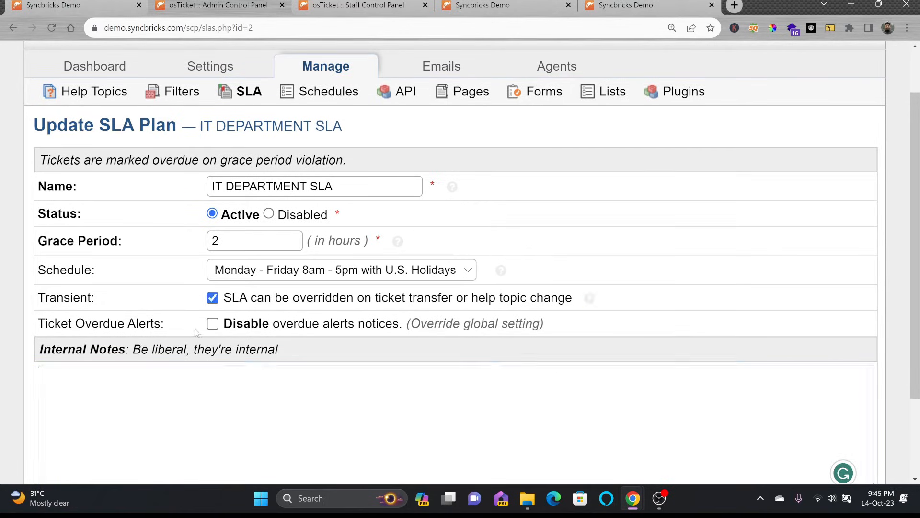
scroll(410, 336, down, 2)
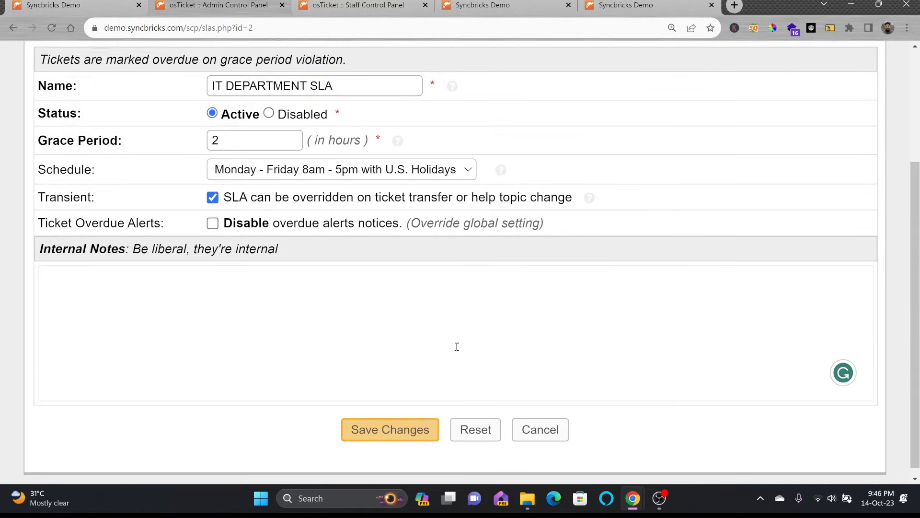
click(415, 428)
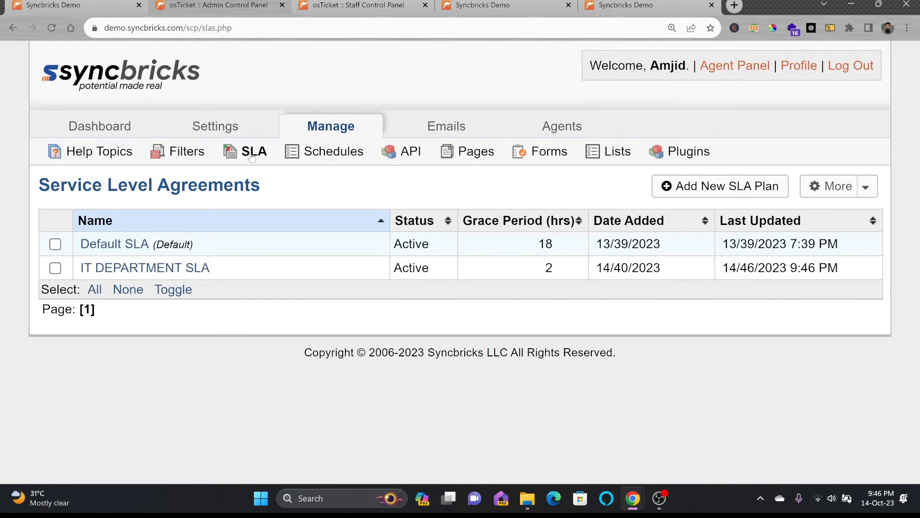
click(314, 152)
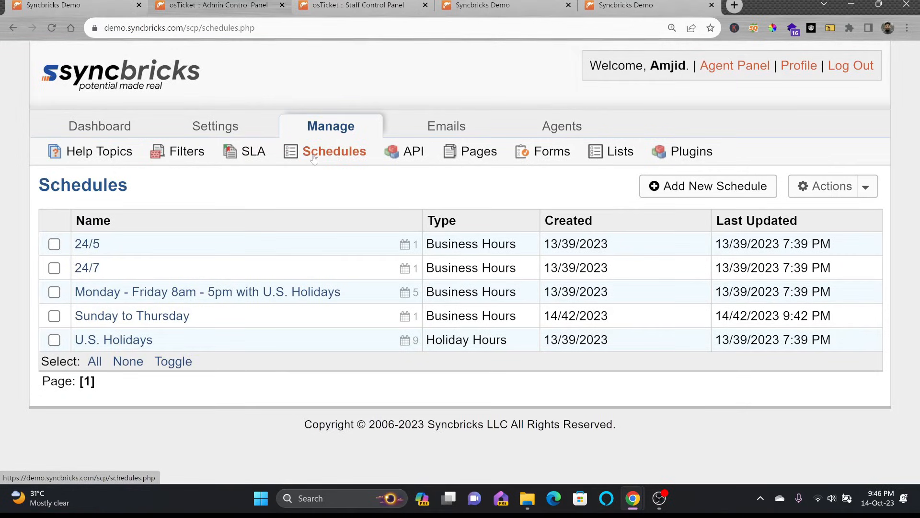
Step: Look over the Add New API Key form without saving, then go to Site Pages
click(406, 153)
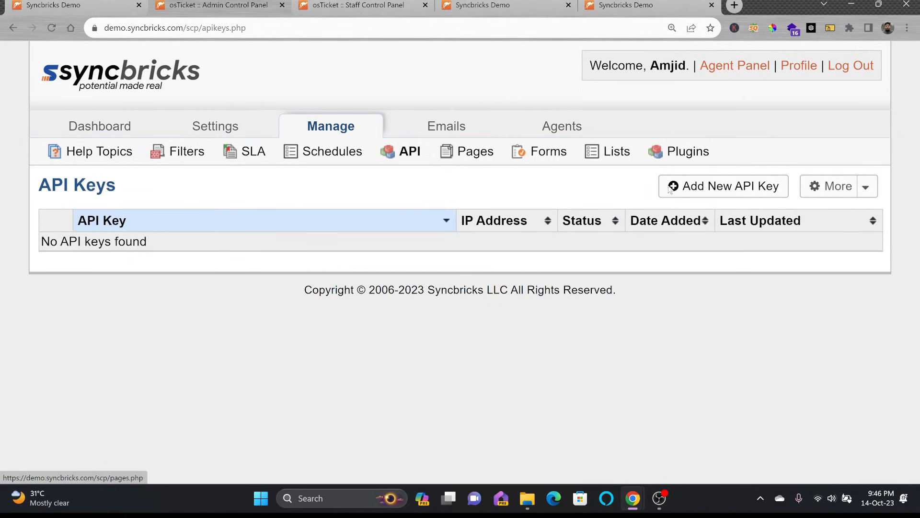
click(723, 186)
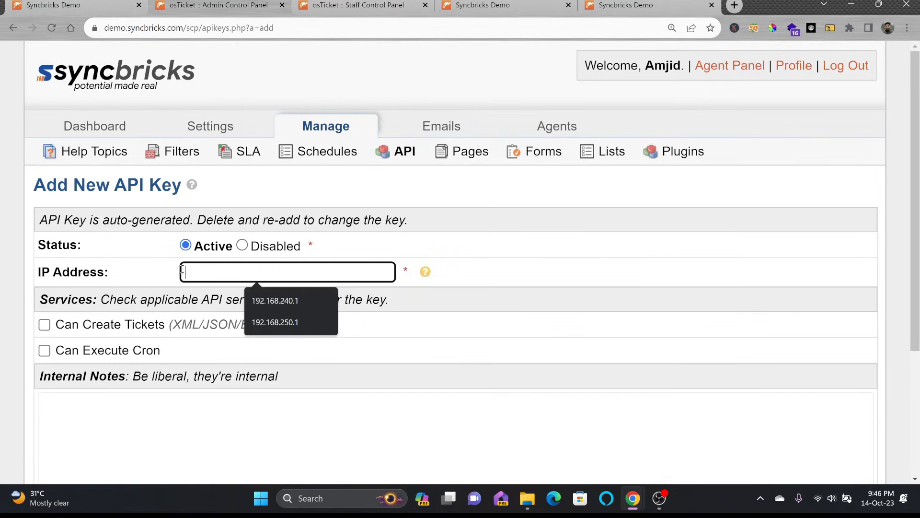
scroll(198, 300, down, 1)
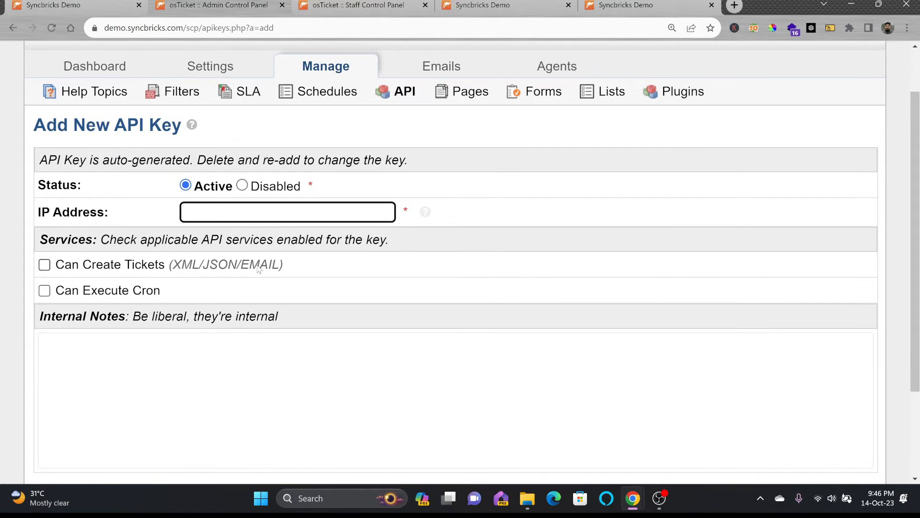
click(175, 349)
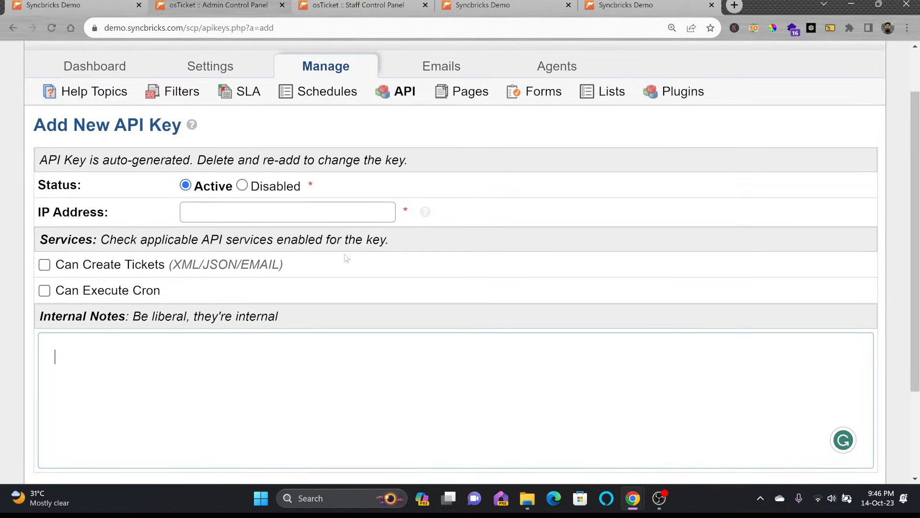
click(456, 98)
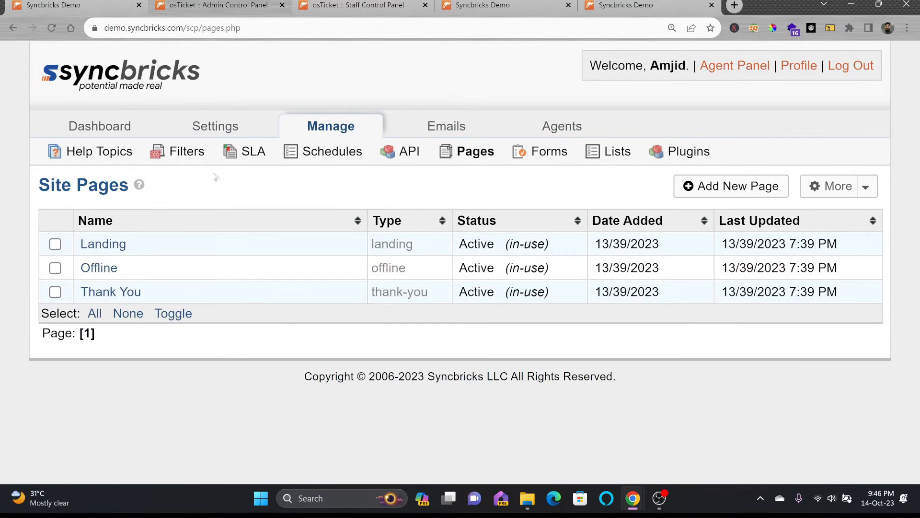
click(383, 6)
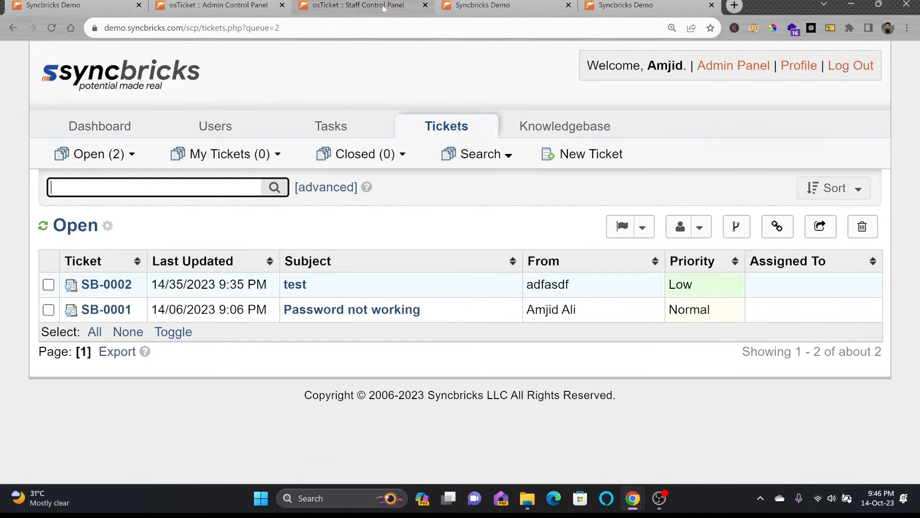
click(506, 5)
drag(115, 187, 263, 320)
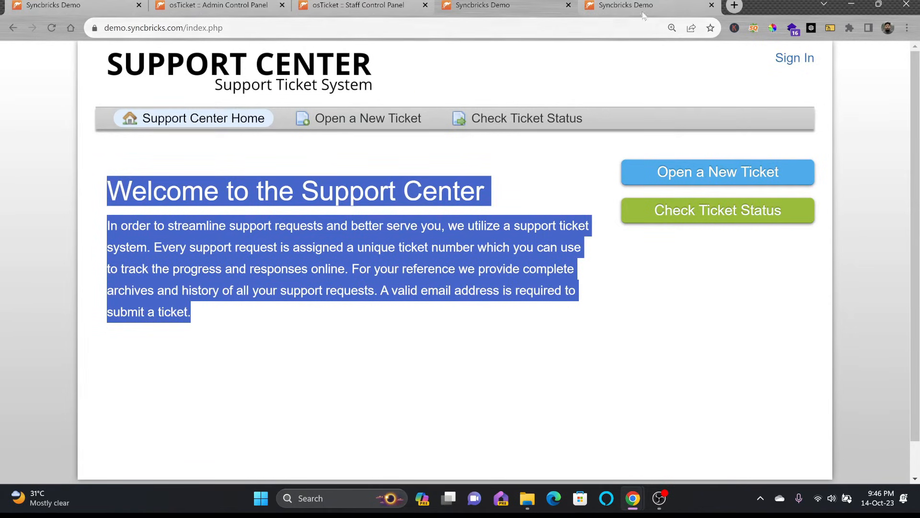
click(375, 6)
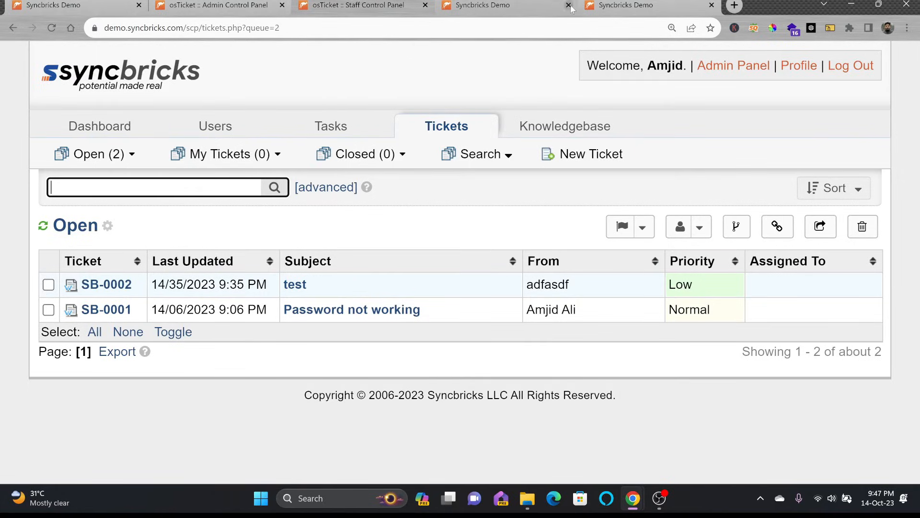
click(613, 9)
click(216, 6)
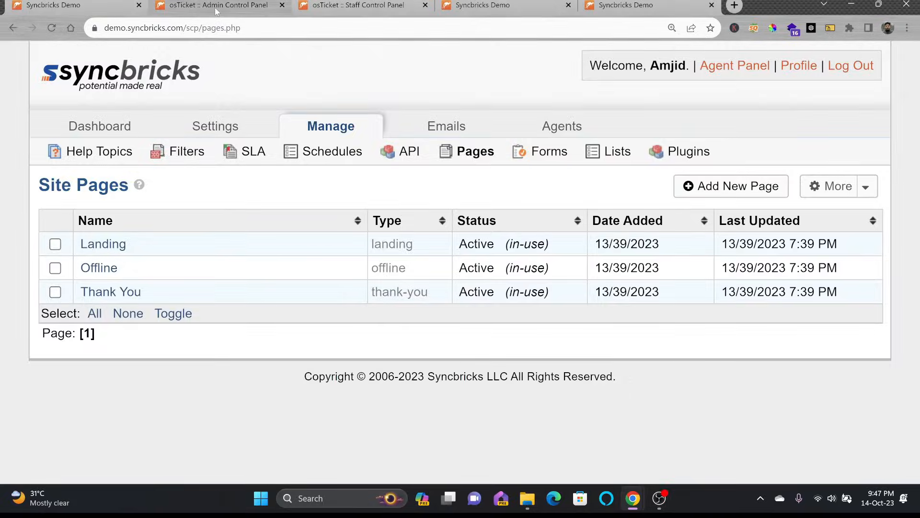
Step: Start a new Thank-You Page named 'IT Support Thank page'
click(731, 186)
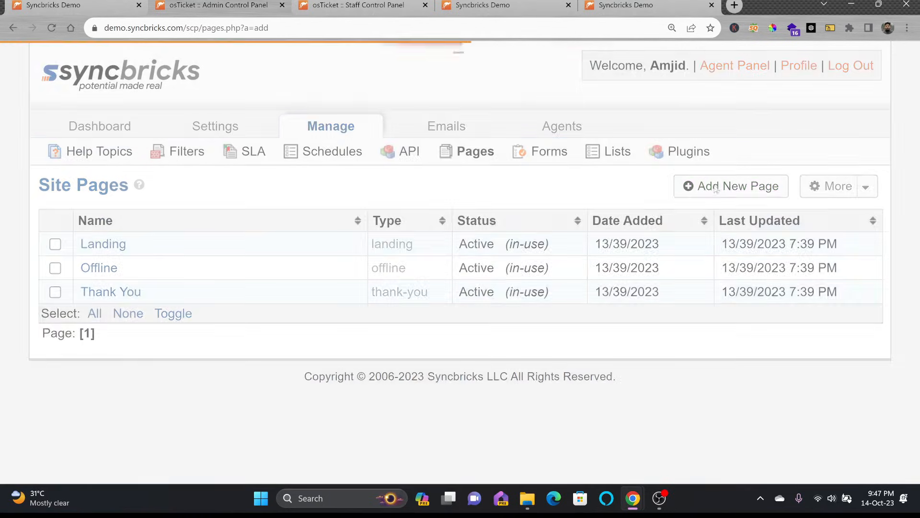
click(234, 247)
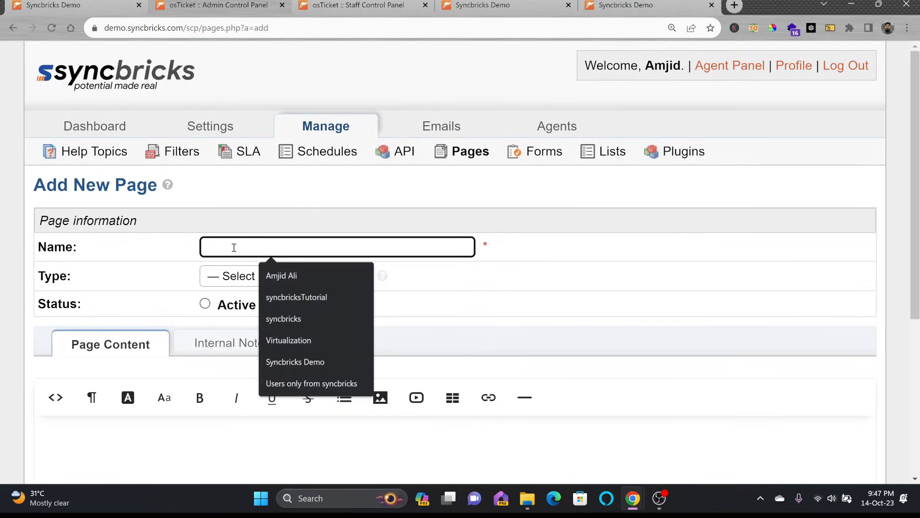
text(IT Su)
text(pport Thank page)
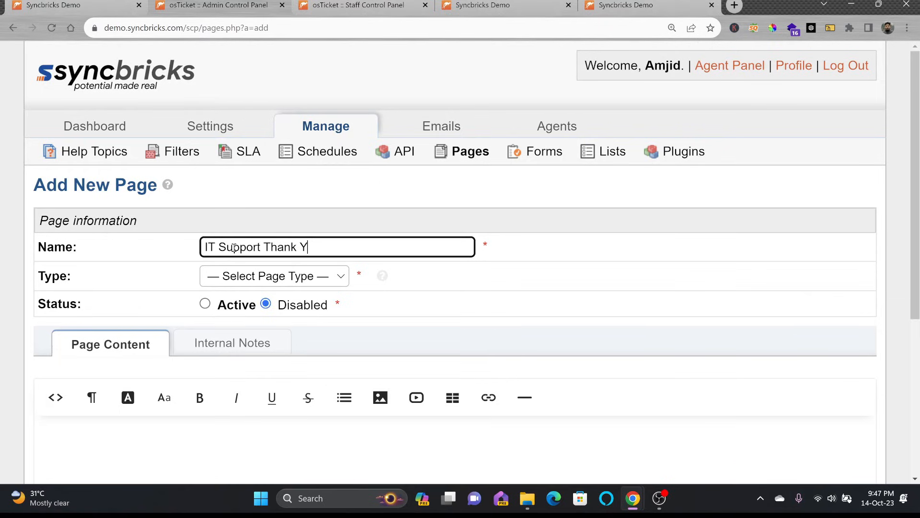
click(238, 277)
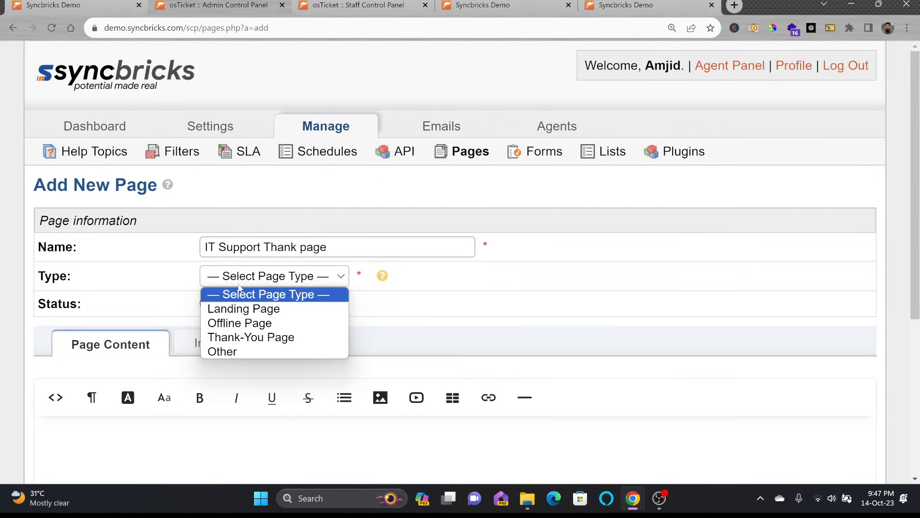
click(255, 339)
Step: Write 'Thank you for your request for IT Support.' (bold) and 'We will contact you back soon', then save
click(234, 440)
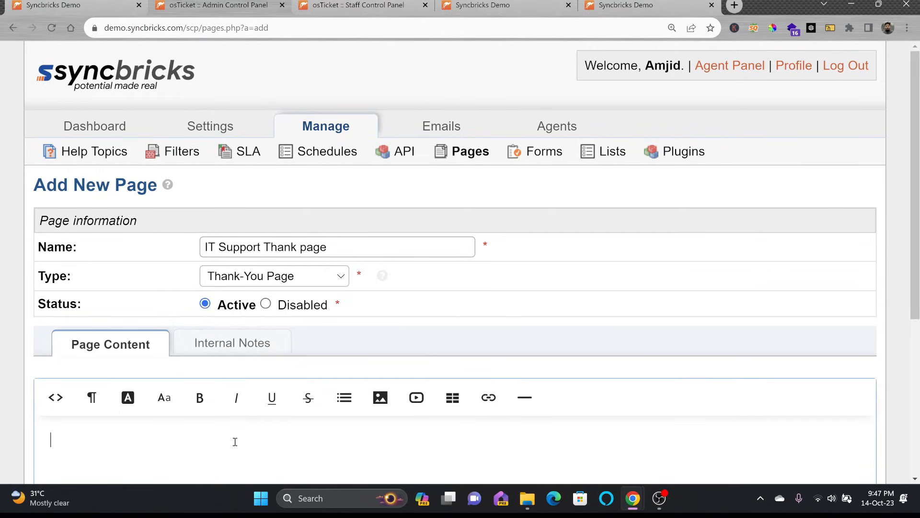
text(Thank you for your reque)
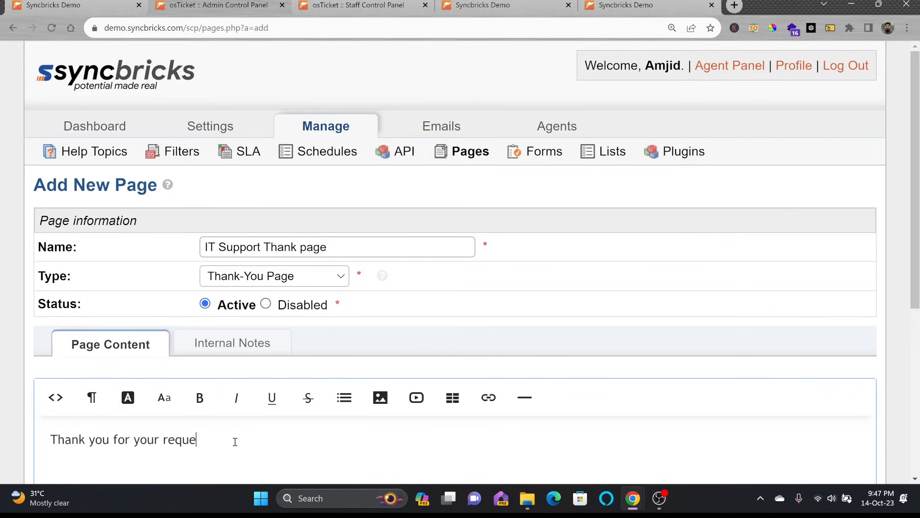
text(st for IT Support.)
key(Return)
text(We will )
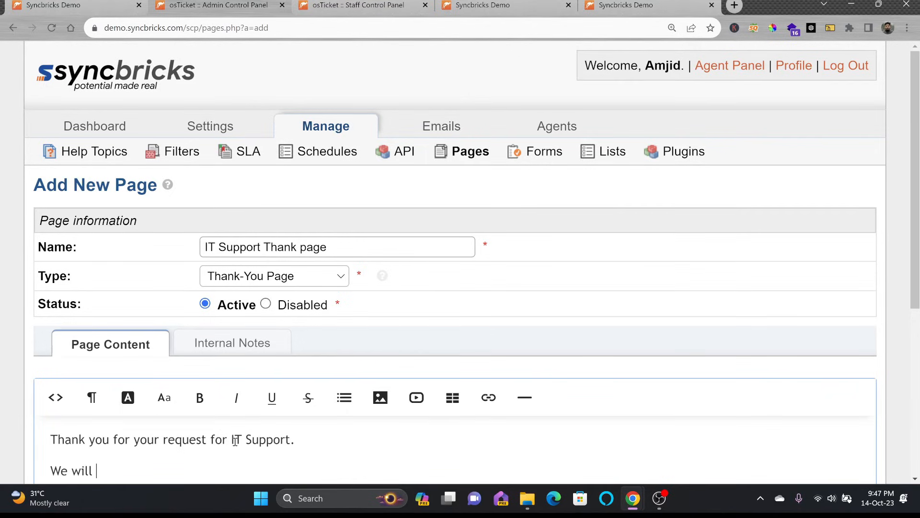
text(contact you back soon)
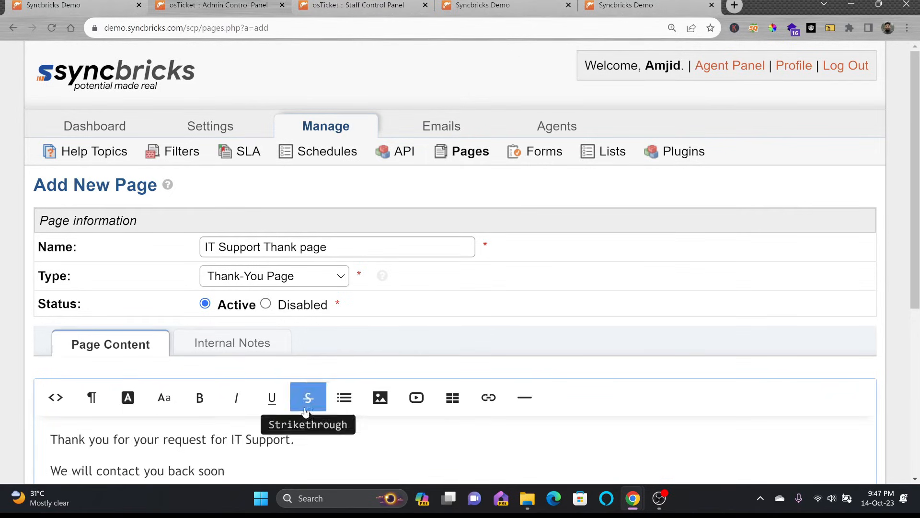
scroll(294, 367, down, 3)
drag(302, 267, 38, 253)
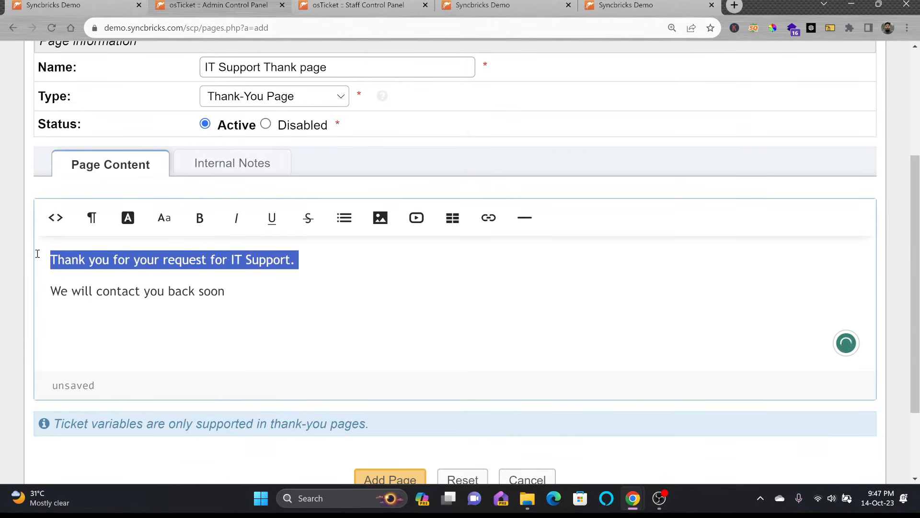
click(200, 216)
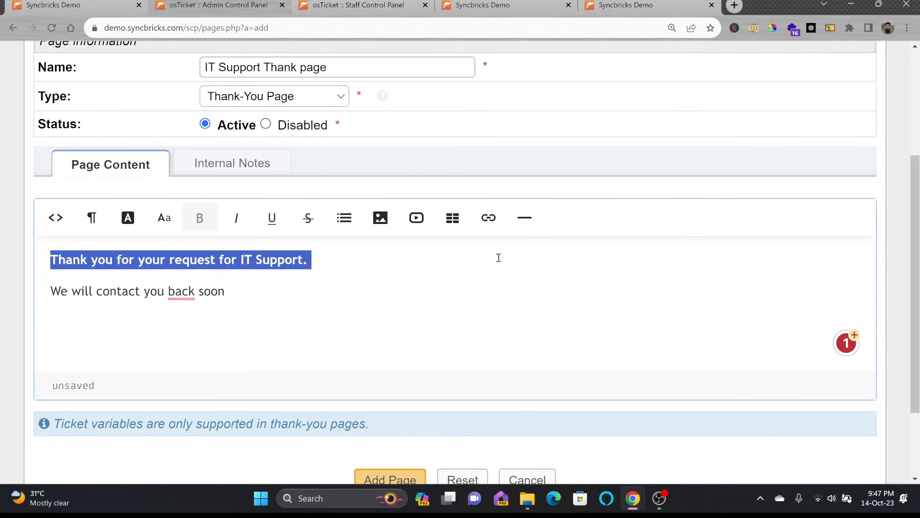
scroll(668, 387, down, 1)
scroll(668, 387, down, 2)
click(404, 378)
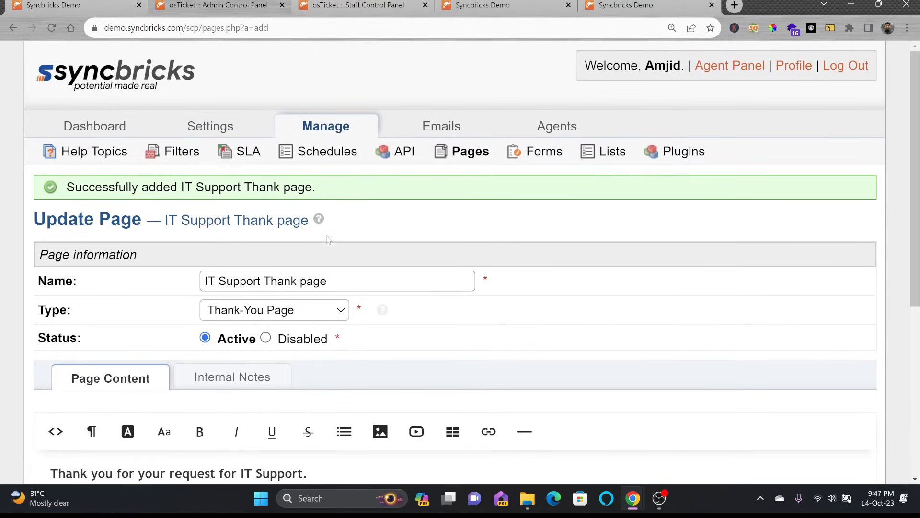
click(470, 151)
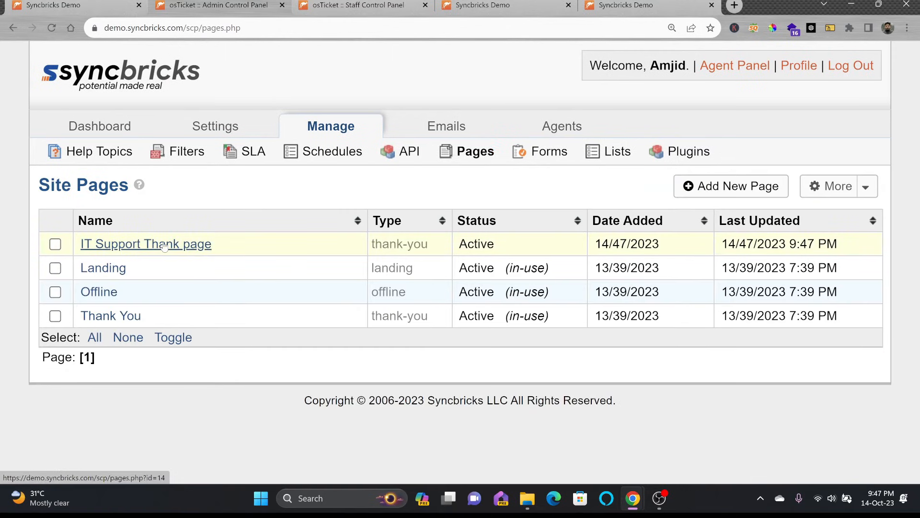
Step: Set the IT Support help topic's thank-you page to IT Support Thank page and save
click(103, 152)
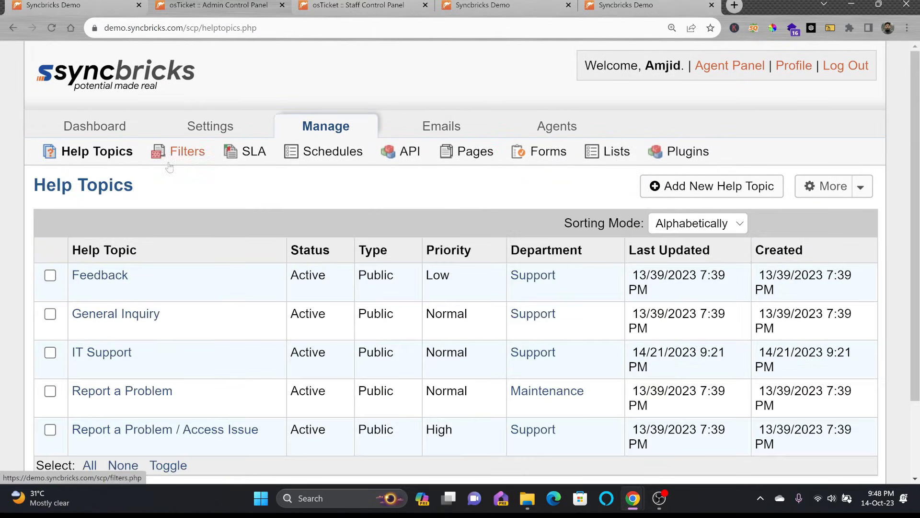
click(106, 156)
scroll(139, 278, down, 2)
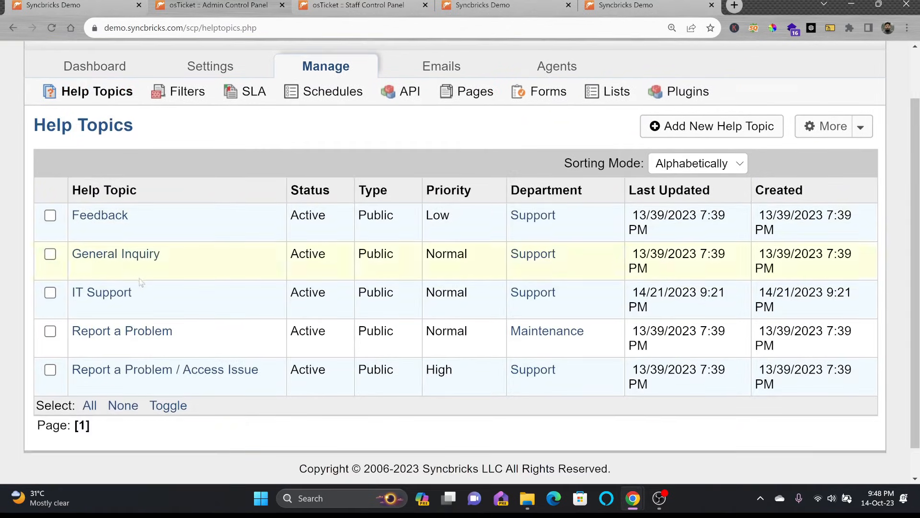
click(112, 297)
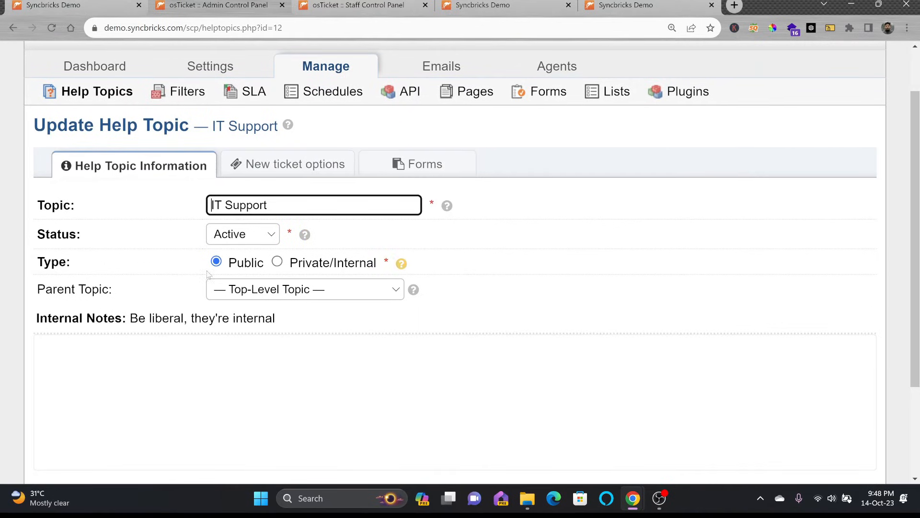
click(272, 169)
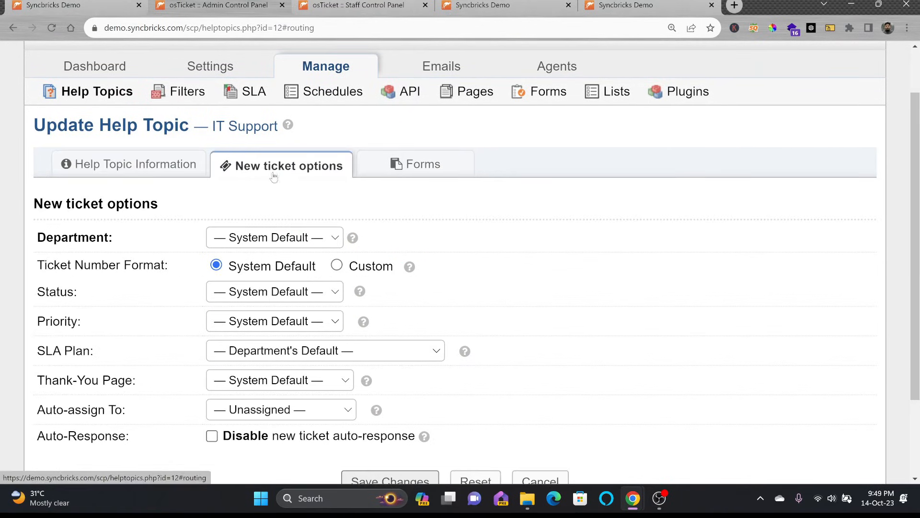
click(264, 382)
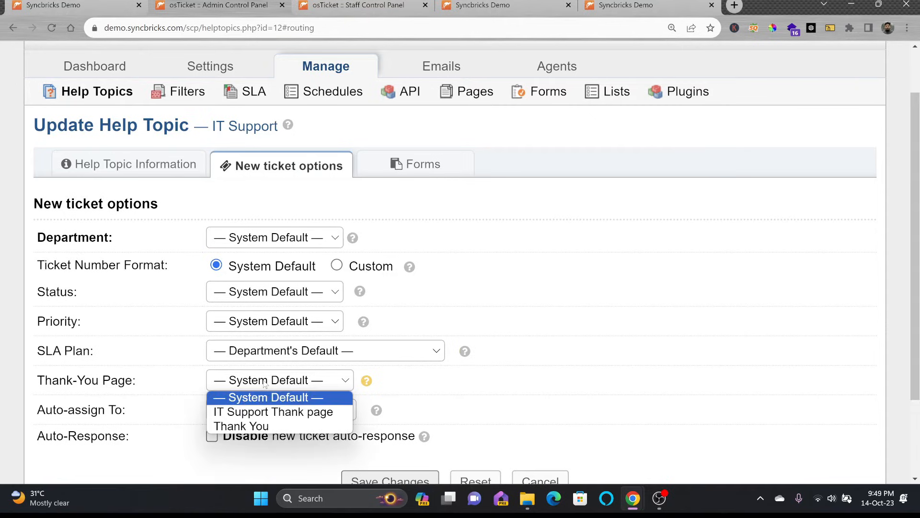
click(264, 413)
scroll(377, 410, down, 1)
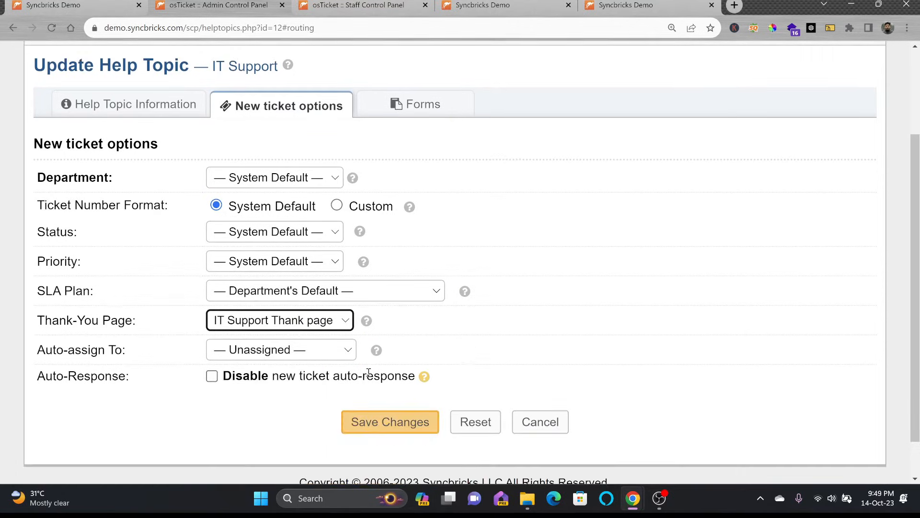
click(380, 424)
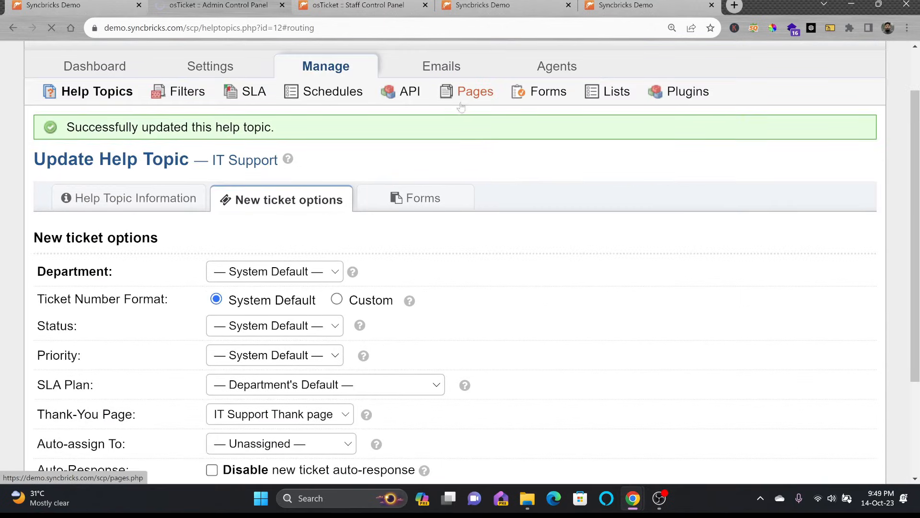
click(465, 94)
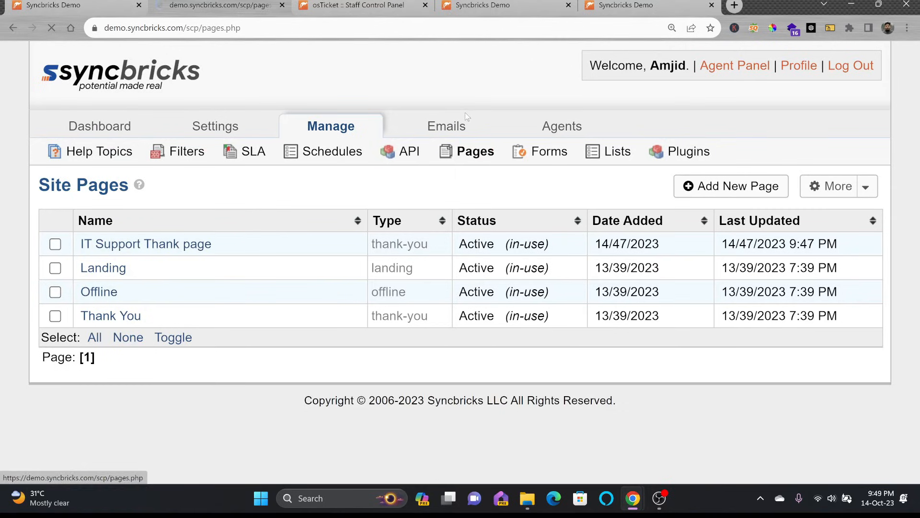
Step: Embed the osTicket installation video below the Landing page's welcome heading and save
click(108, 272)
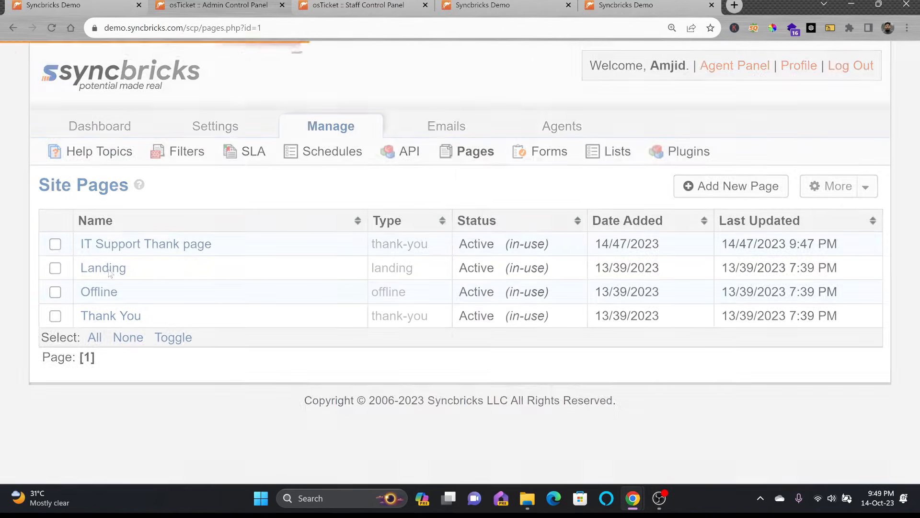
scroll(262, 287, down, 3)
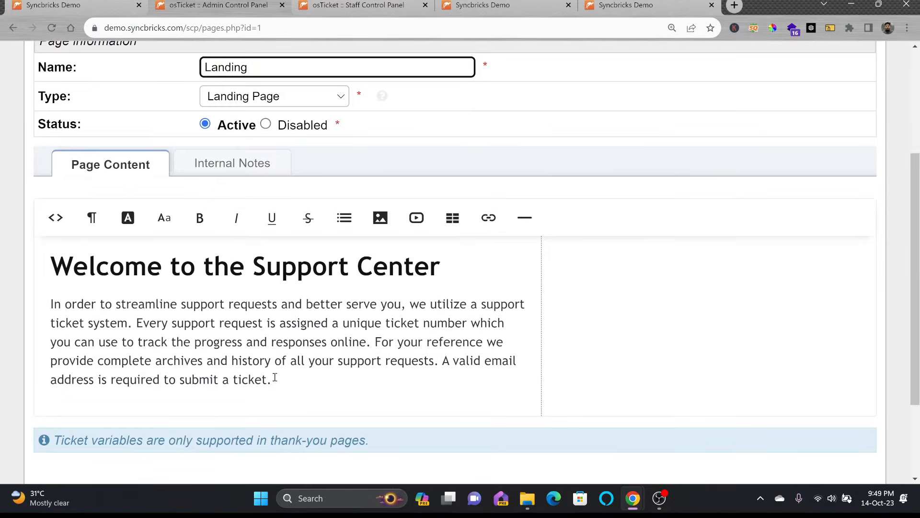
drag(275, 378, 52, 306)
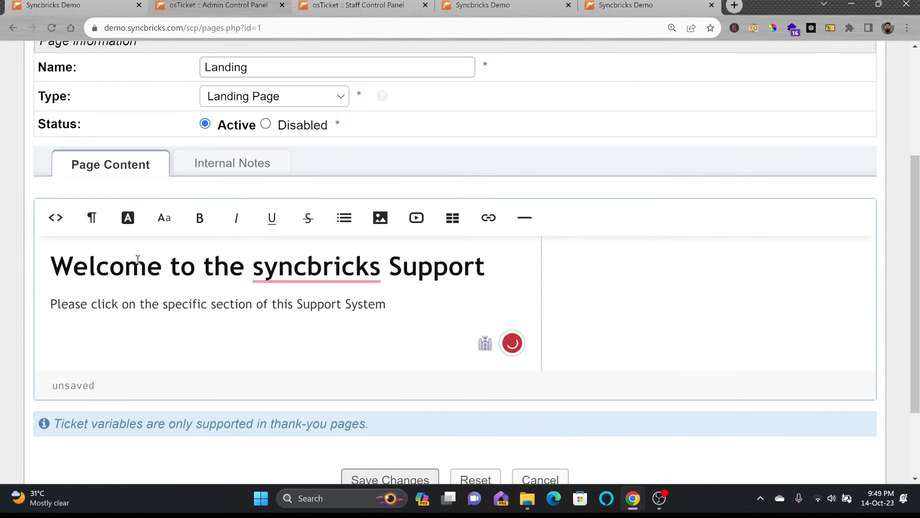
click(501, 269)
key(Return)
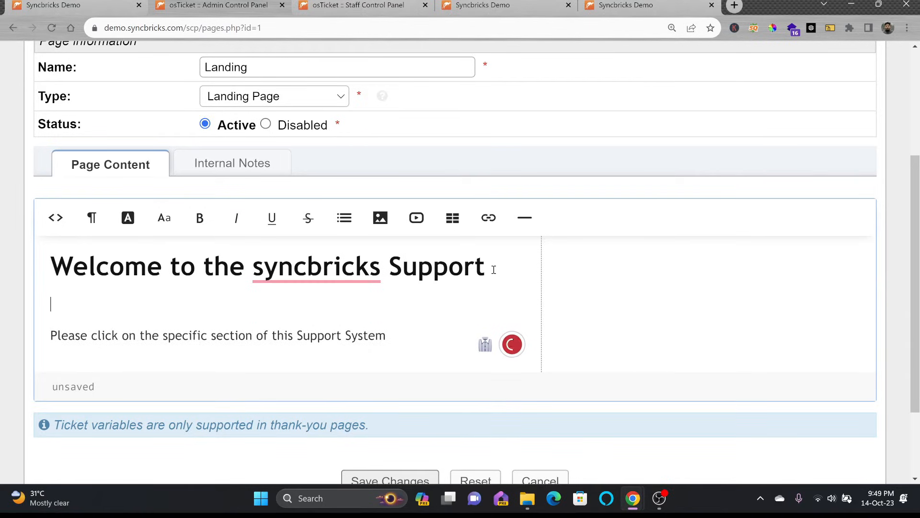
click(417, 219)
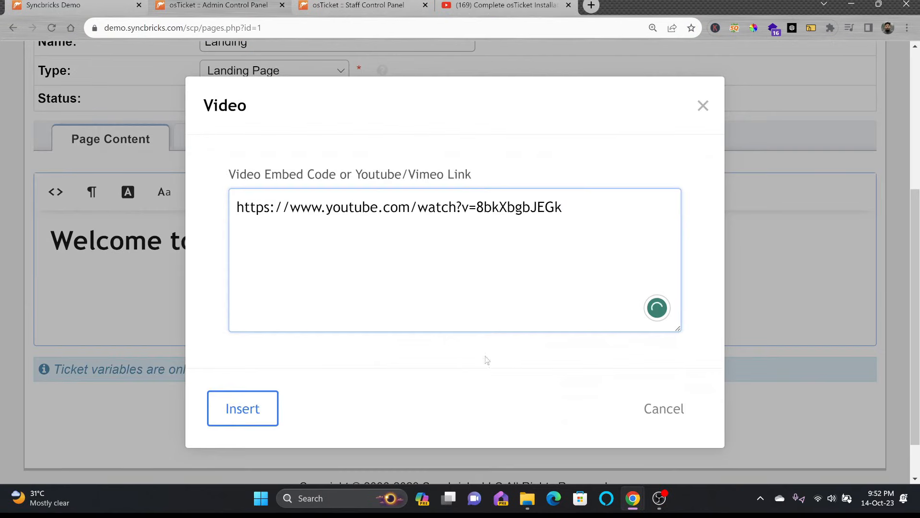
click(244, 407)
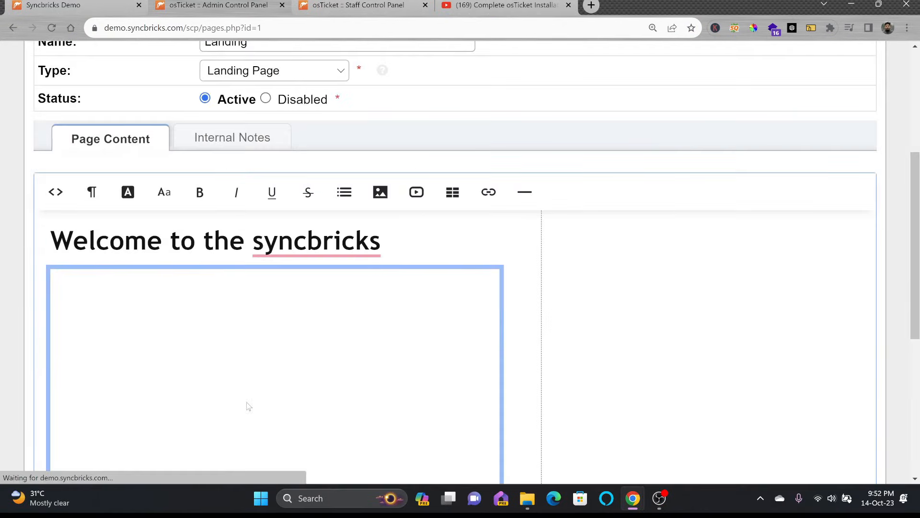
scroll(379, 365, down, 5)
click(367, 391)
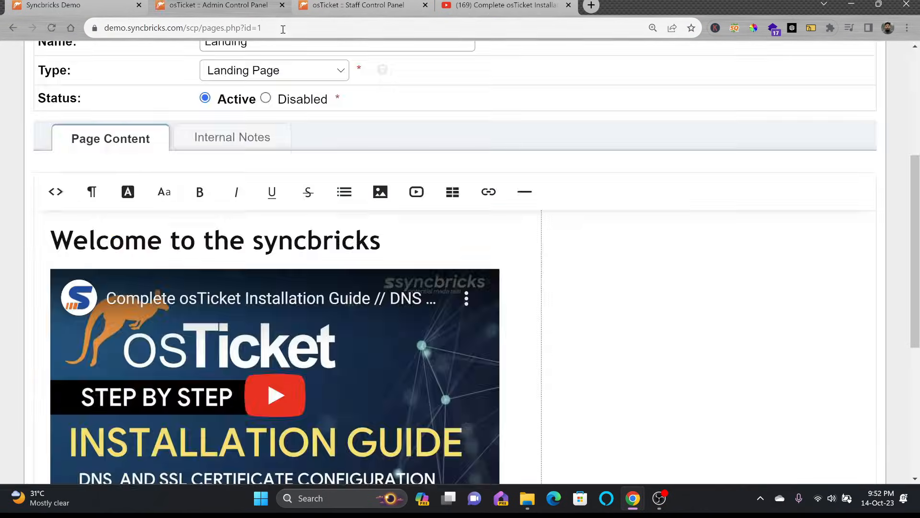
Step: Reload the public Support Center home to check the embedded video
click(126, 2)
click(56, 27)
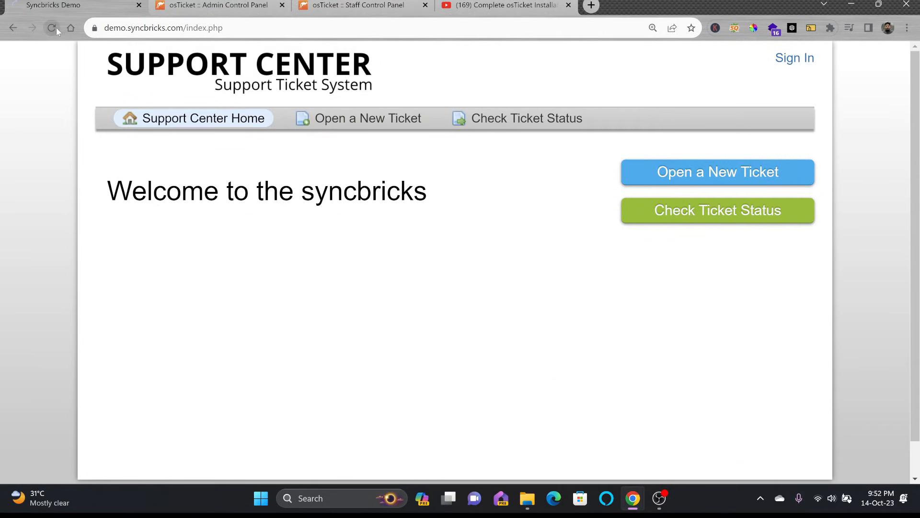
scroll(198, 105, down, 1)
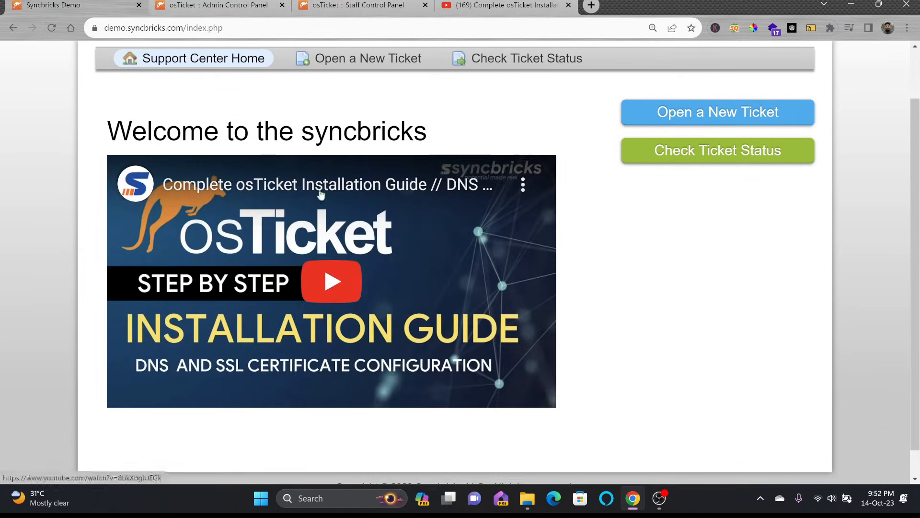
scroll(450, 218, up, 1)
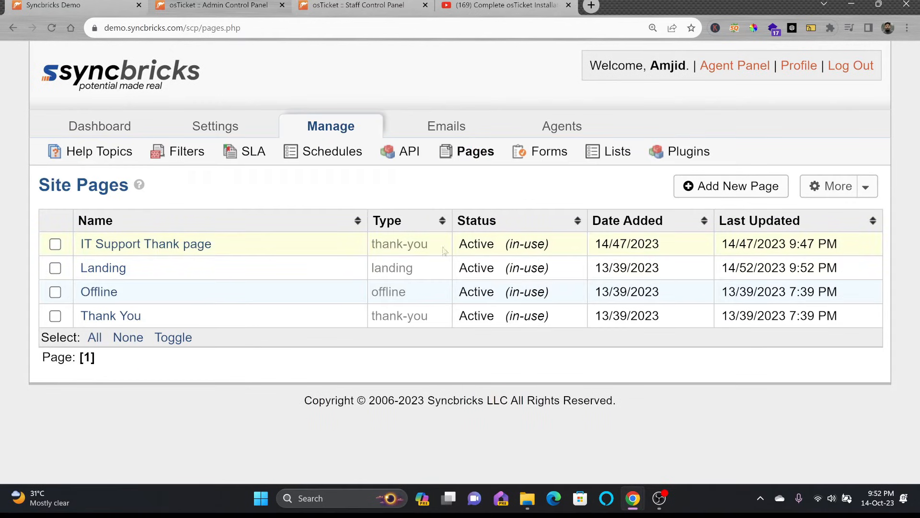
Step: Replace the Offline page text with 'Thank you for visiting' and the portal-improvement notice
click(97, 296)
scroll(303, 260, down, 3)
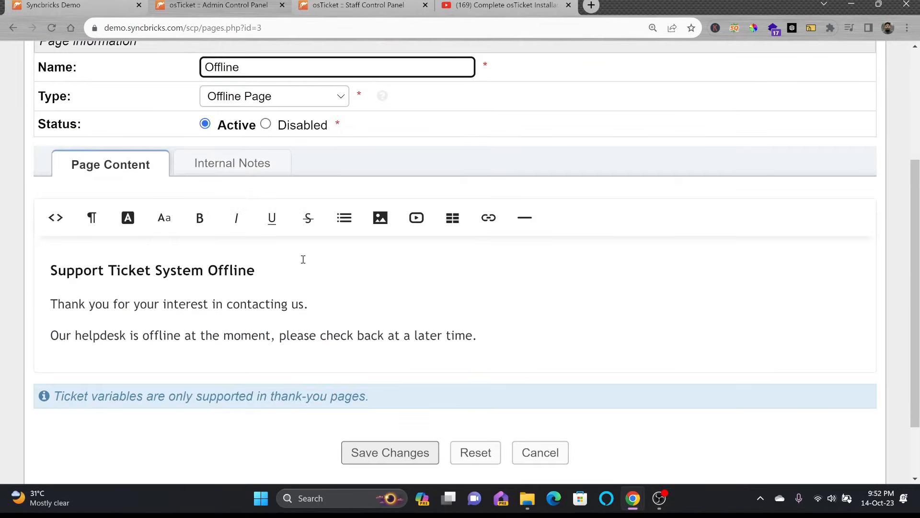
drag(479, 332, 47, 269)
text(Thank you for visiting)
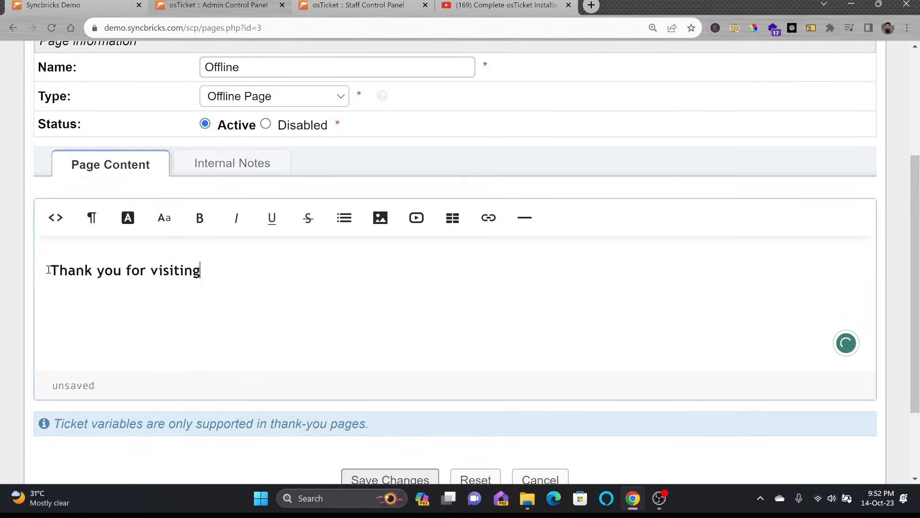
key(Return)
text(We are working to improve your experience on our support portal.)
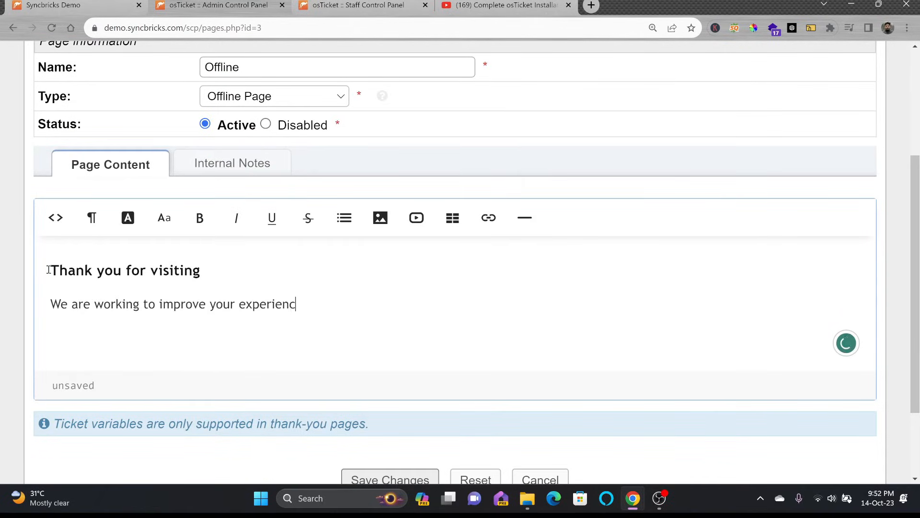
Step: Add the line 'Please come back later.' and save the Offline page
key(Return)
text(Please come back later.)
scroll(99, 308, down, 2)
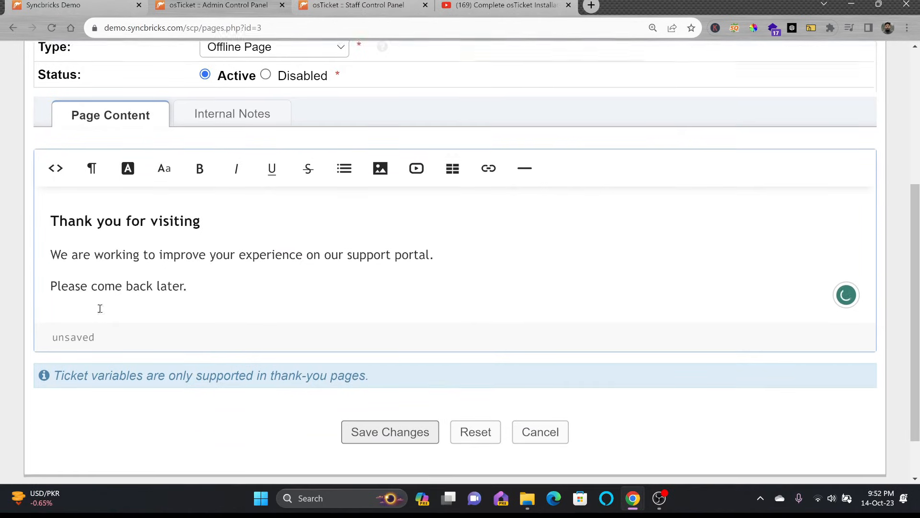
click(358, 379)
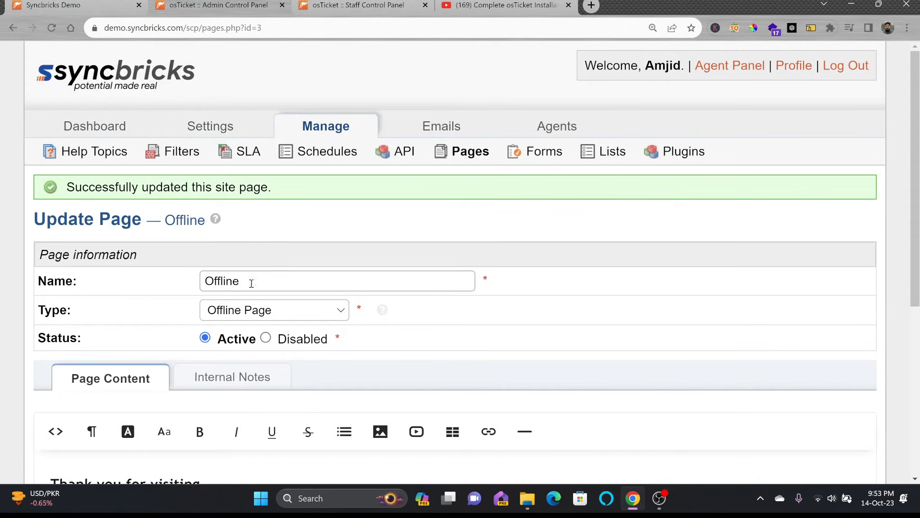
scroll(196, 275, down, 3)
click(544, 151)
Step: Open the Ticket Statuses list and compare it with an open ticket's status options
click(613, 152)
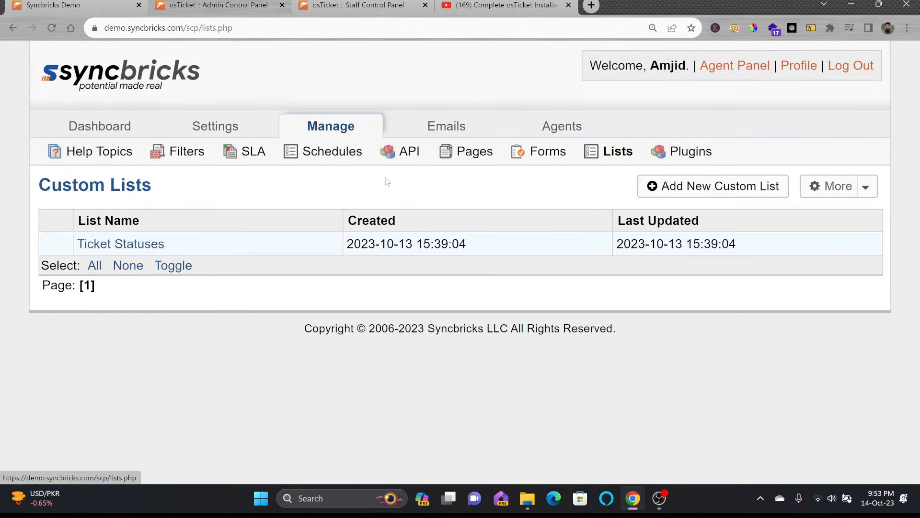
click(148, 253)
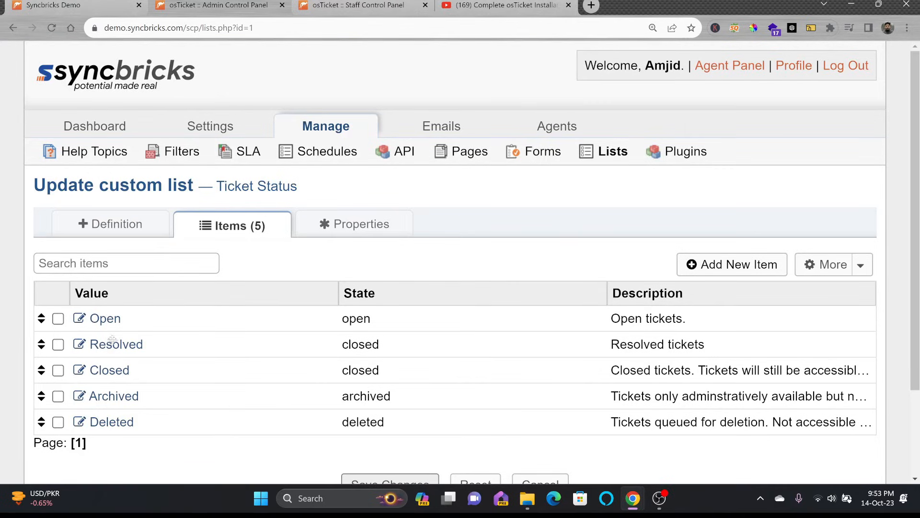
click(331, 5)
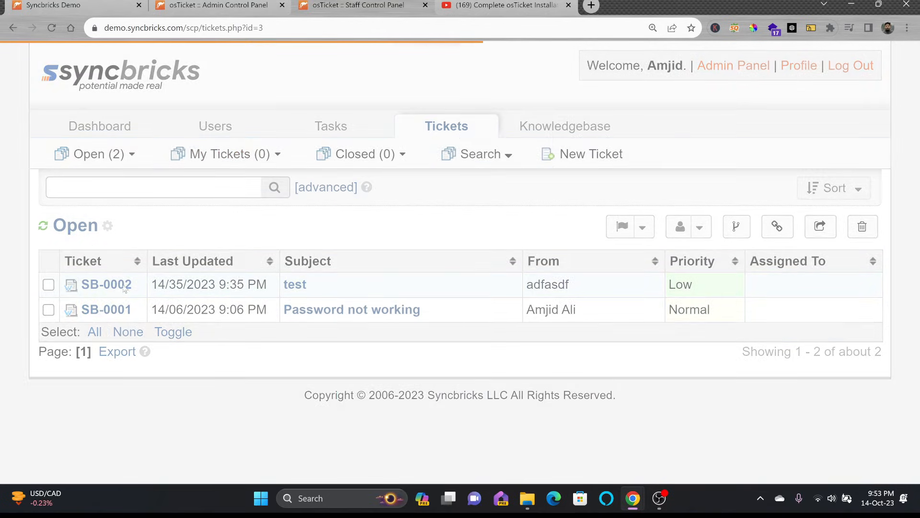
click(119, 288)
scroll(168, 287, down, 5)
scroll(168, 287, down, 7)
click(198, 317)
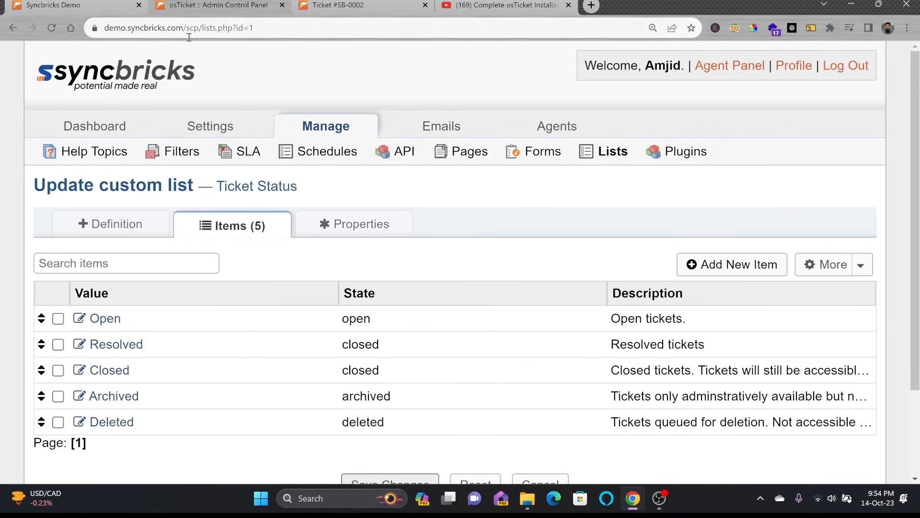
Step: Inspect the Open status's settings without changes, then begin adding a new status
click(99, 319)
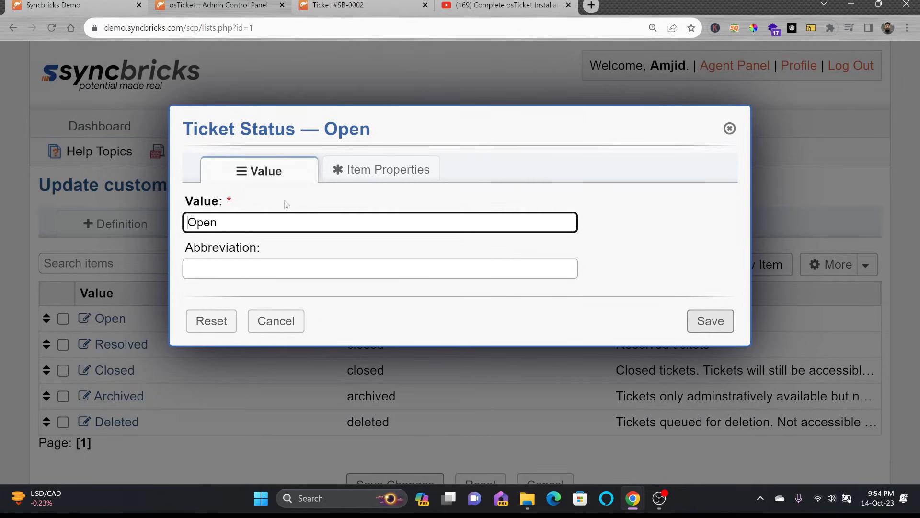
click(346, 171)
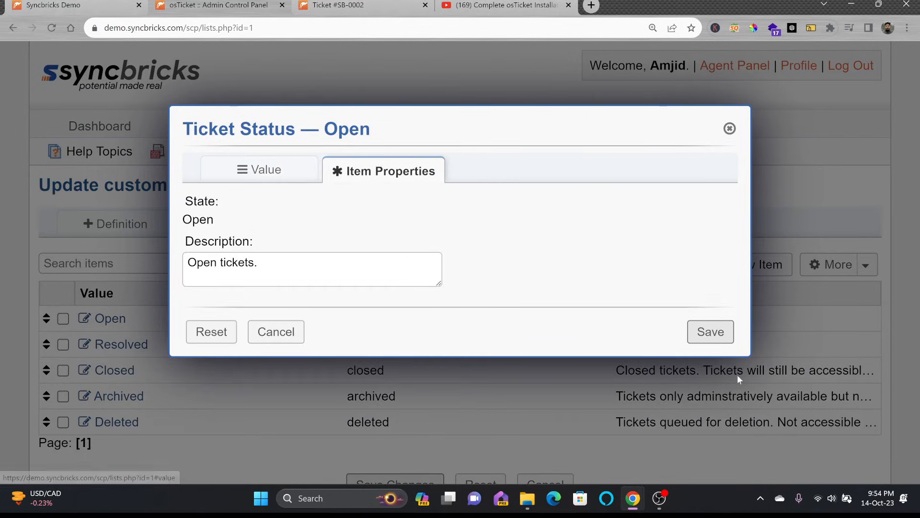
click(730, 128)
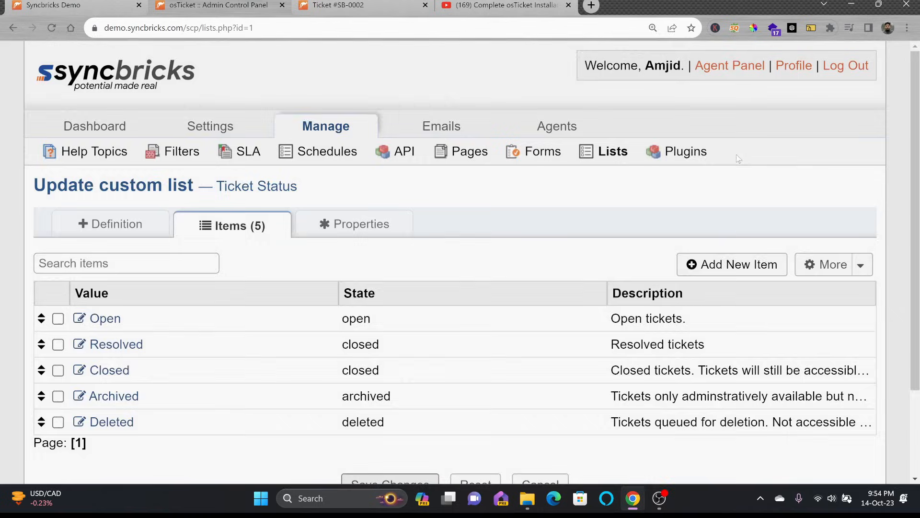
click(758, 271)
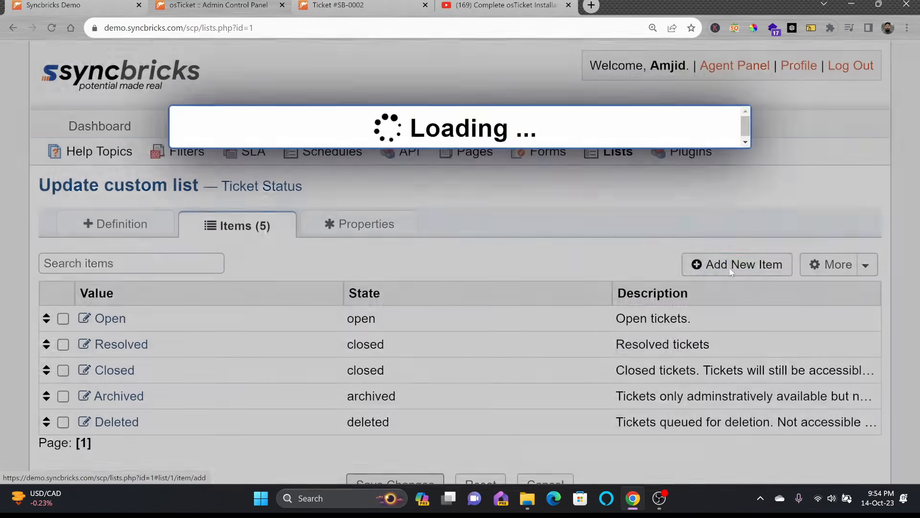
Step: Add status 'Waiting for Approval' (abbreviation 'unapproved', Open state, description 'Ticket needs approval')
text(Wa)
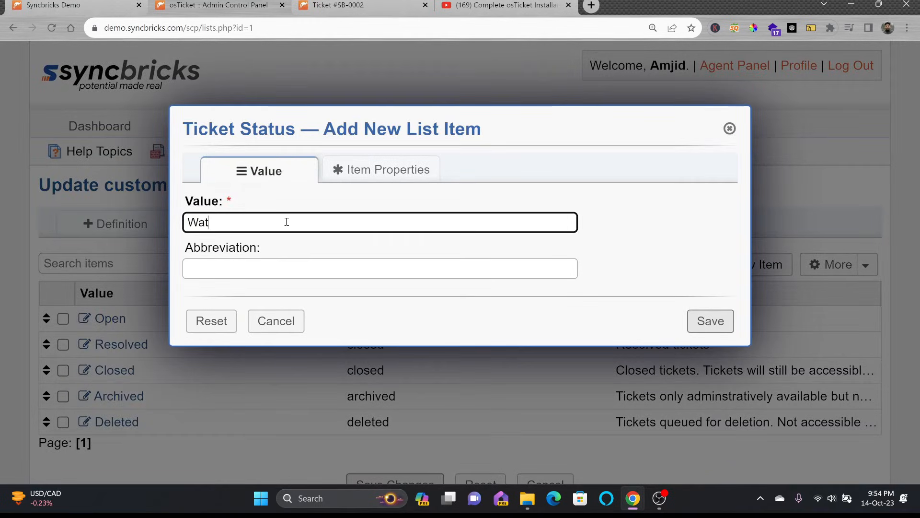
text(iting for Approval)
click(294, 264)
text(unapproved)
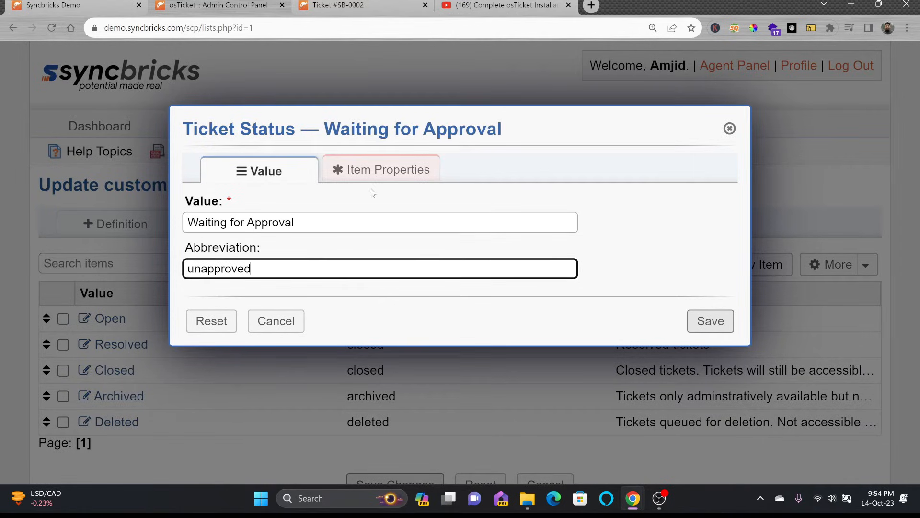
click(373, 173)
click(313, 223)
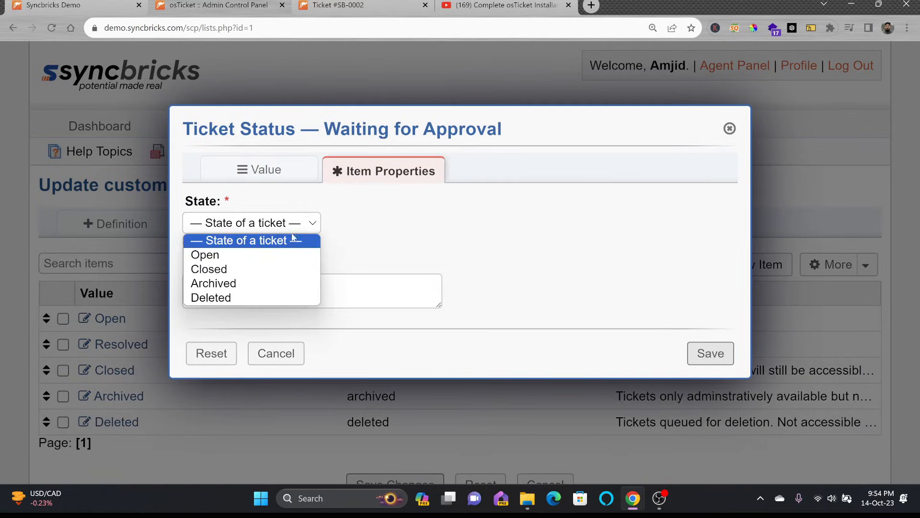
click(255, 254)
click(262, 278)
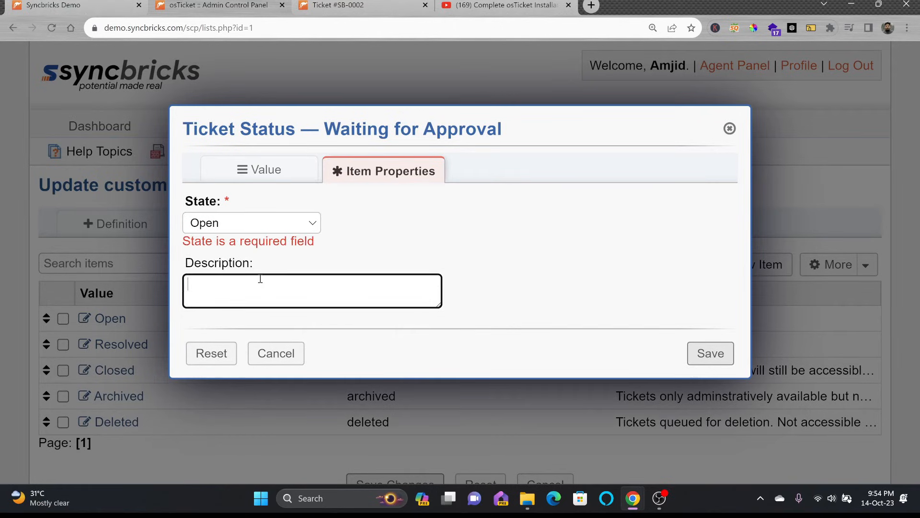
text(Ticket needs approval)
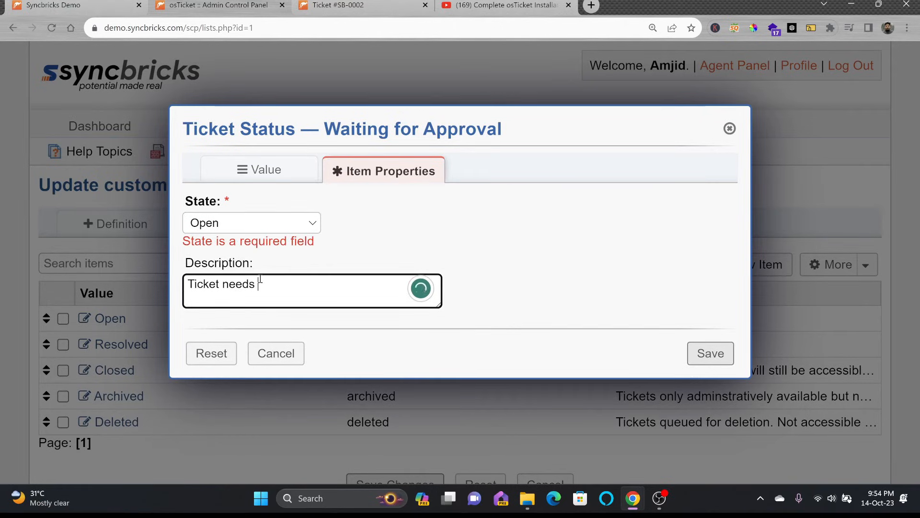
click(725, 362)
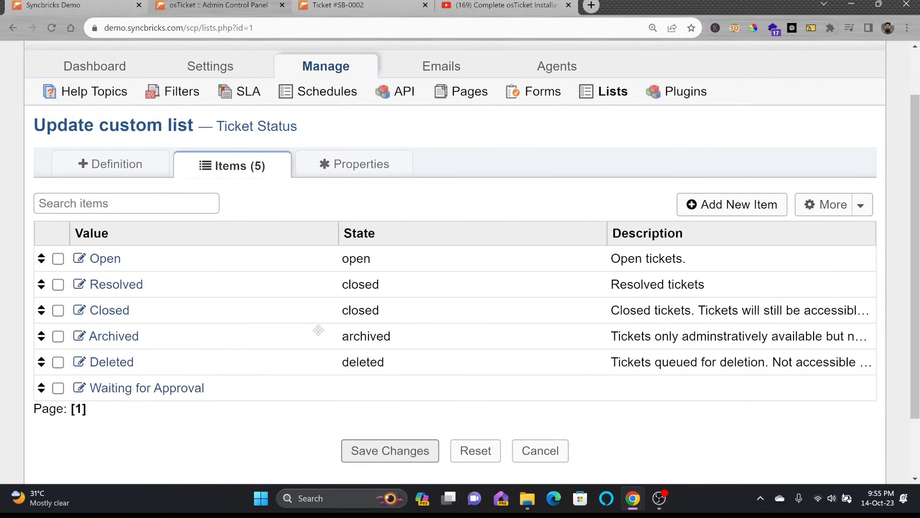
Step: Add status 'Approved' (abbreviation 'approved', Open state, description 'Approved') and save the list
click(739, 204)
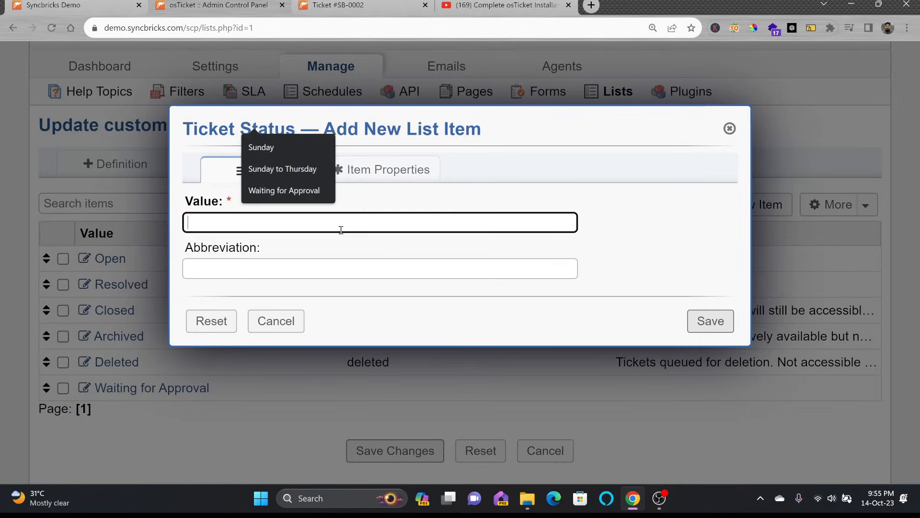
text(Approved)
key(Tab)
text(approved)
click(414, 172)
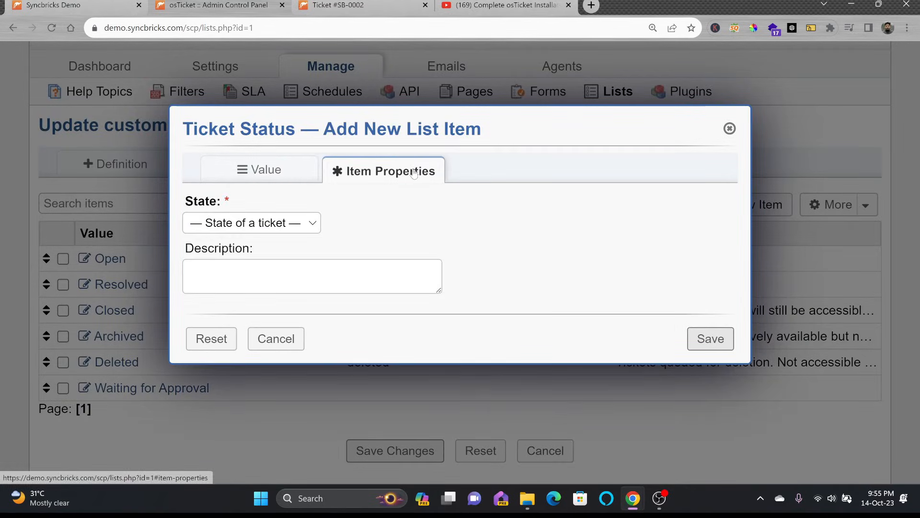
click(300, 223)
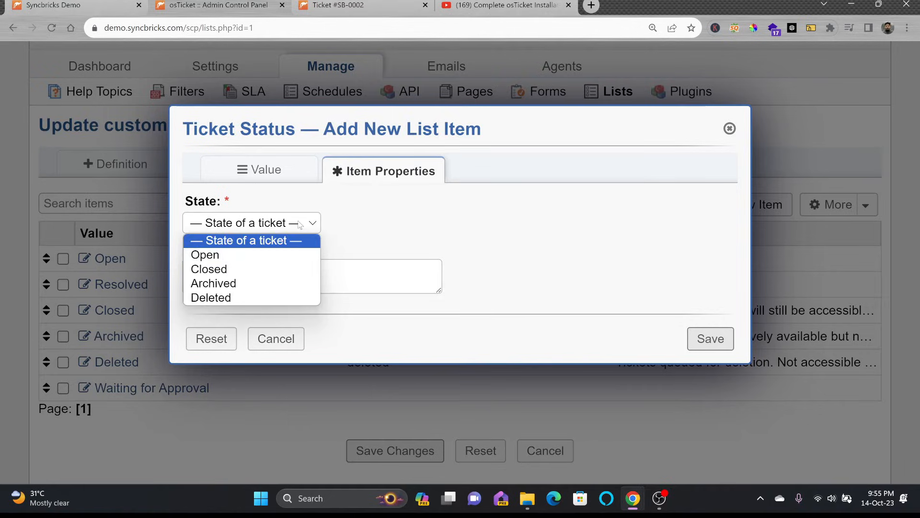
click(242, 261)
click(261, 265)
text(Approved)
click(719, 338)
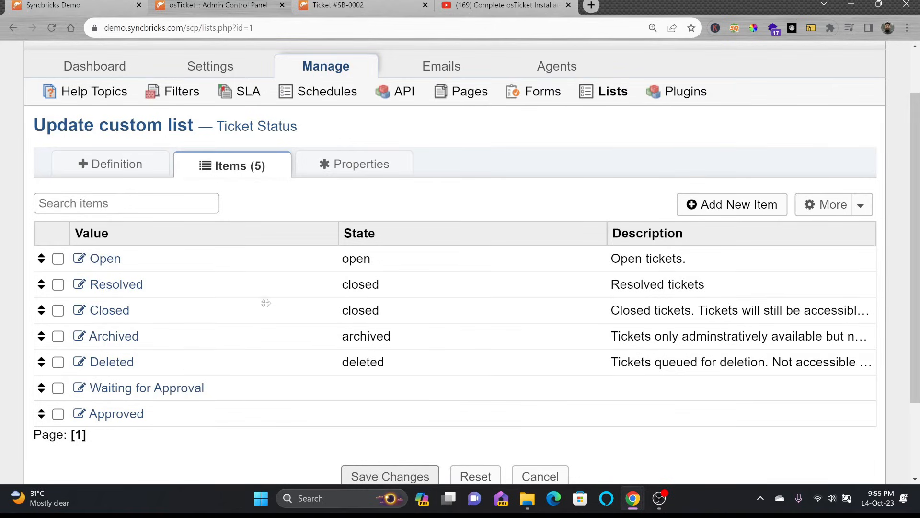
scroll(365, 389, down, 2)
click(373, 387)
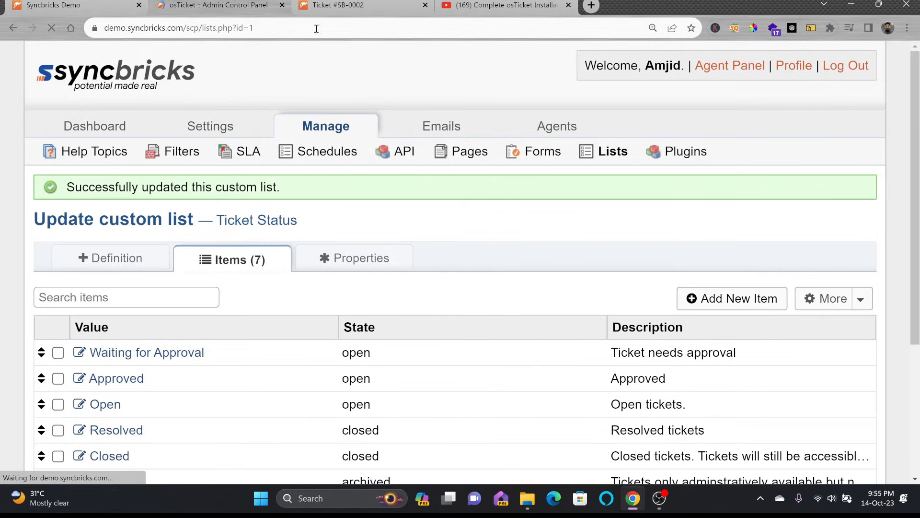
Step: Return to ticket SB-0002 and reload it to pick up the new statuses
click(338, 6)
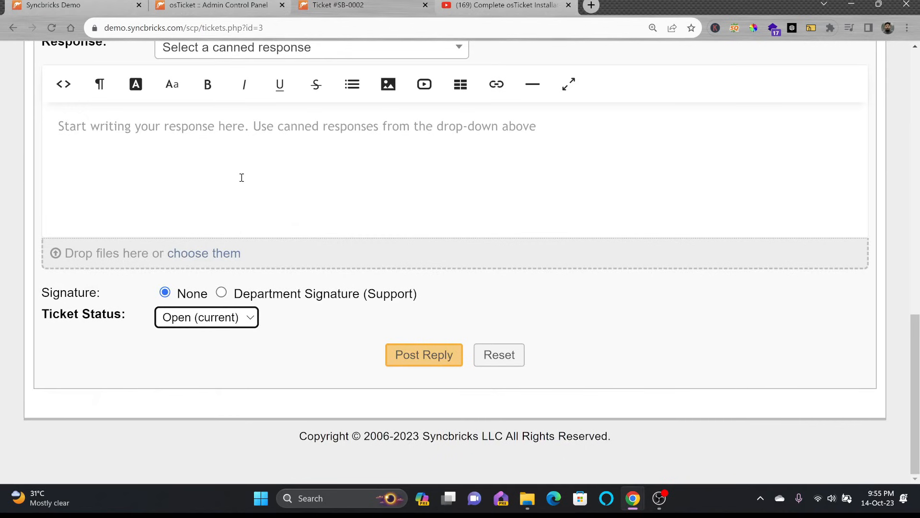
scroll(241, 178, up, 8)
click(50, 28)
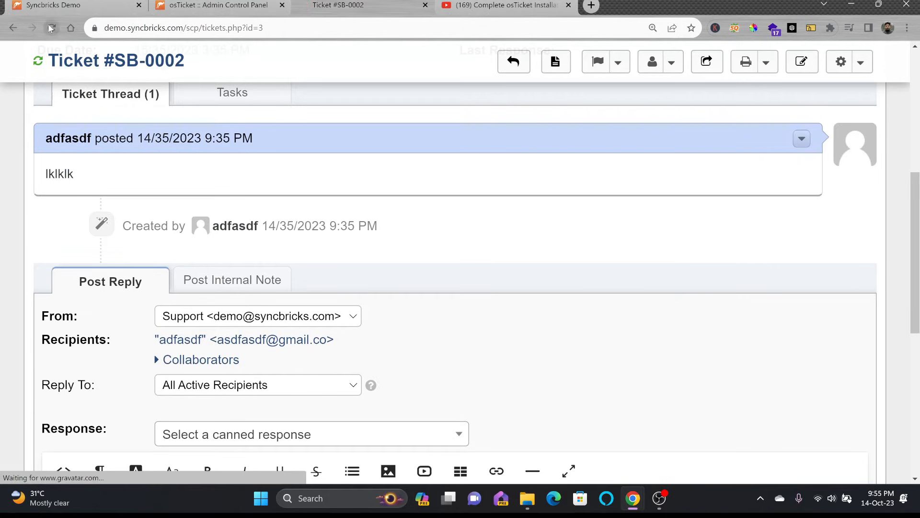
scroll(302, 301, down, 8)
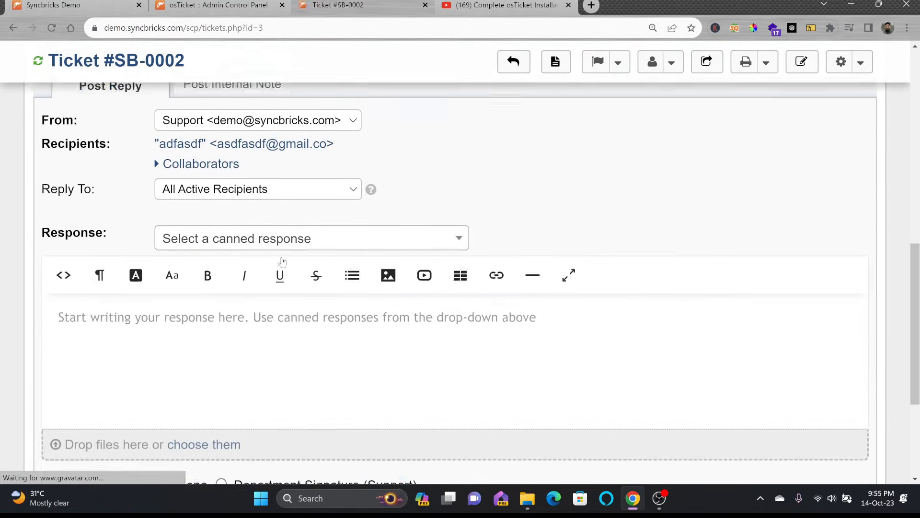
Step: Post the reply 'Please approve' with the ticket status set to Waiting for Approval
click(272, 318)
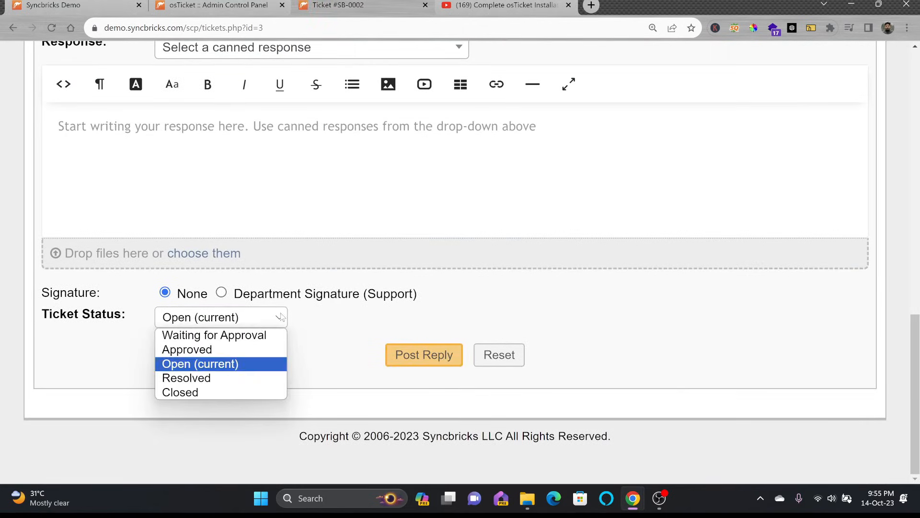
click(219, 335)
click(220, 192)
text(Please approve)
click(427, 353)
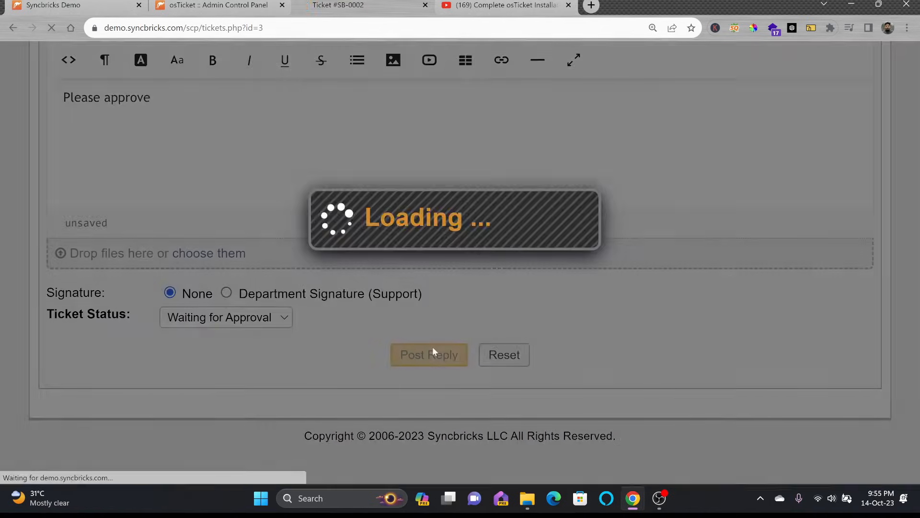
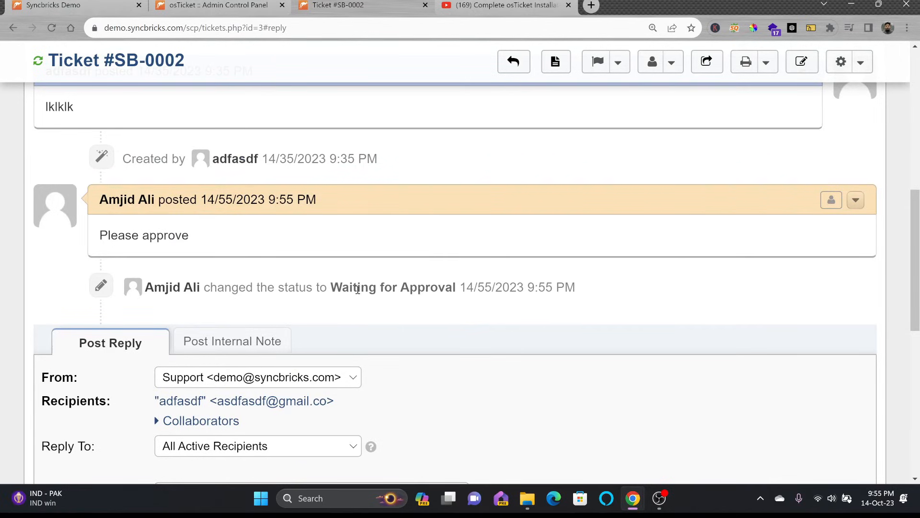
Step: Go back to the Open tickets queue listing SB-0001 and SB-0002
scroll(532, 262, up, 10)
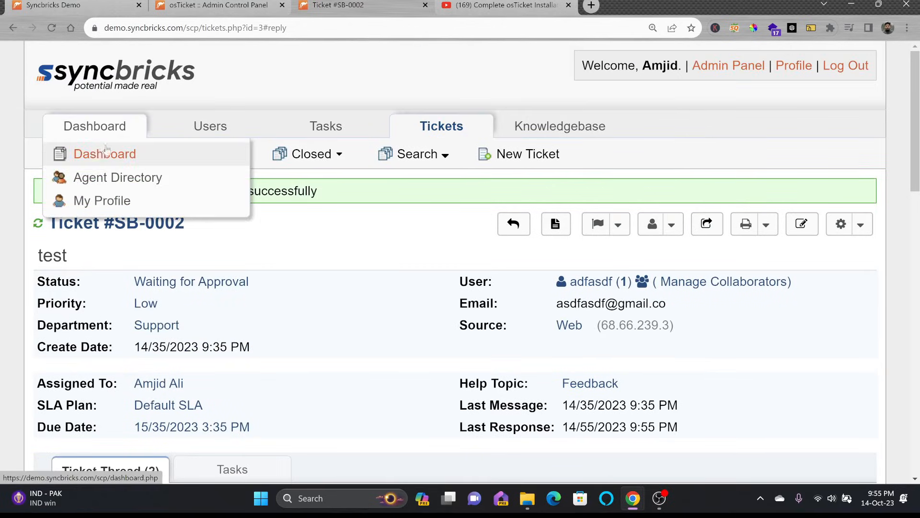
click(103, 153)
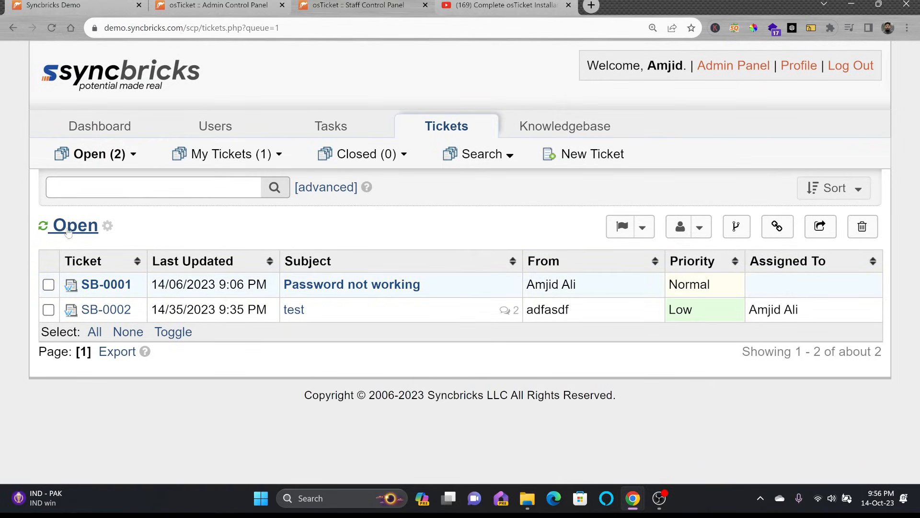
Step: Add a Status column to the Open queue's column layout and save the queue
click(107, 226)
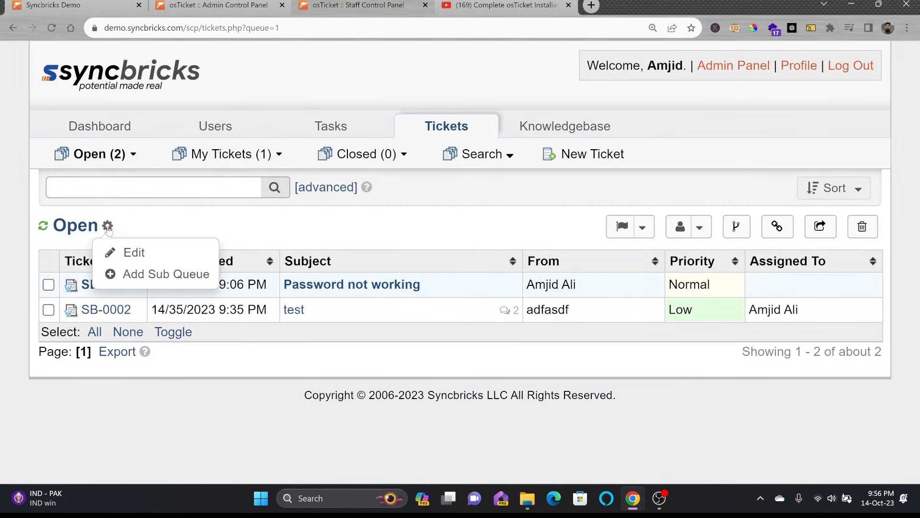
click(120, 252)
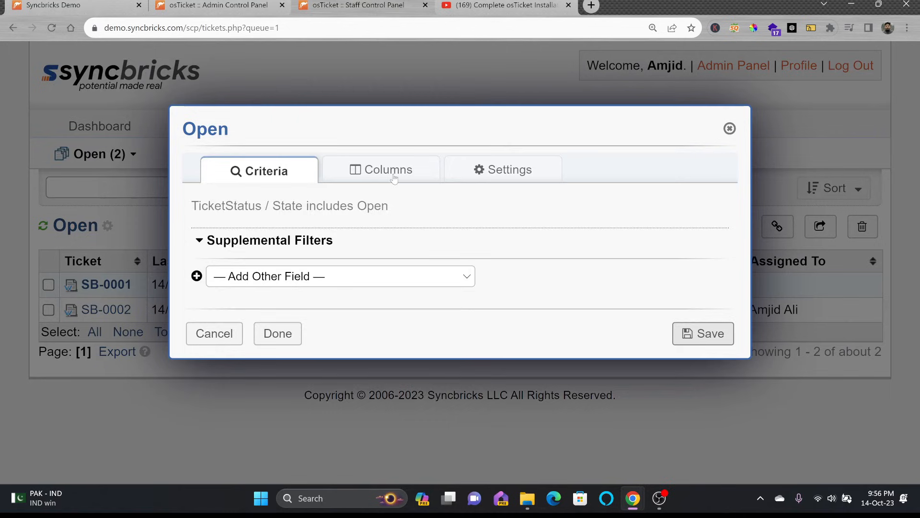
click(394, 179)
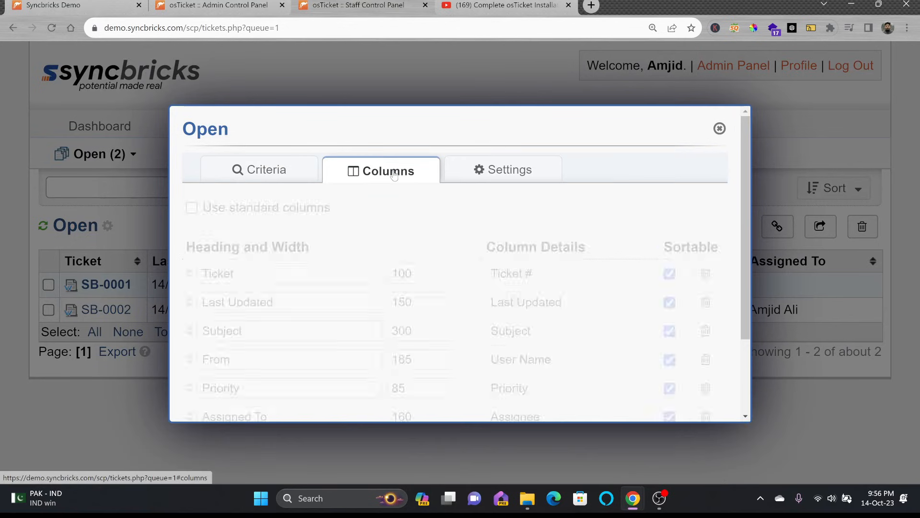
scroll(401, 263, down, 2)
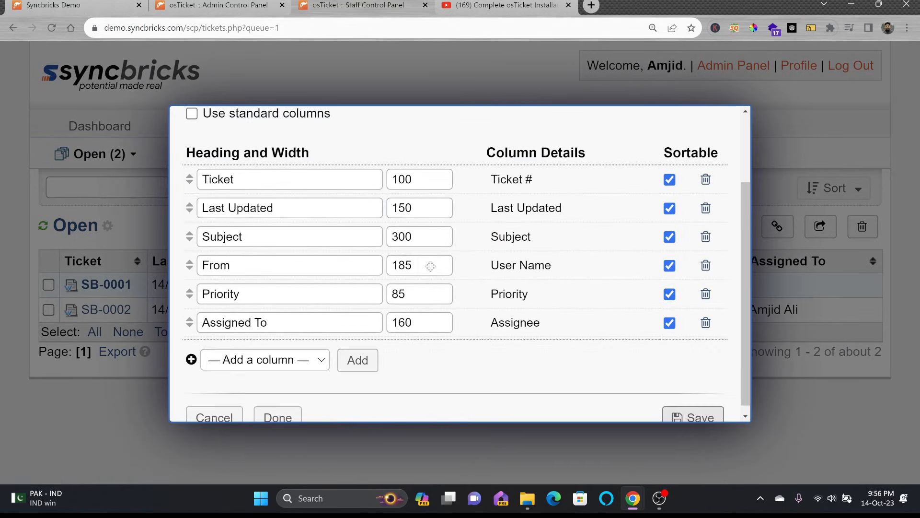
click(229, 352)
click(235, 319)
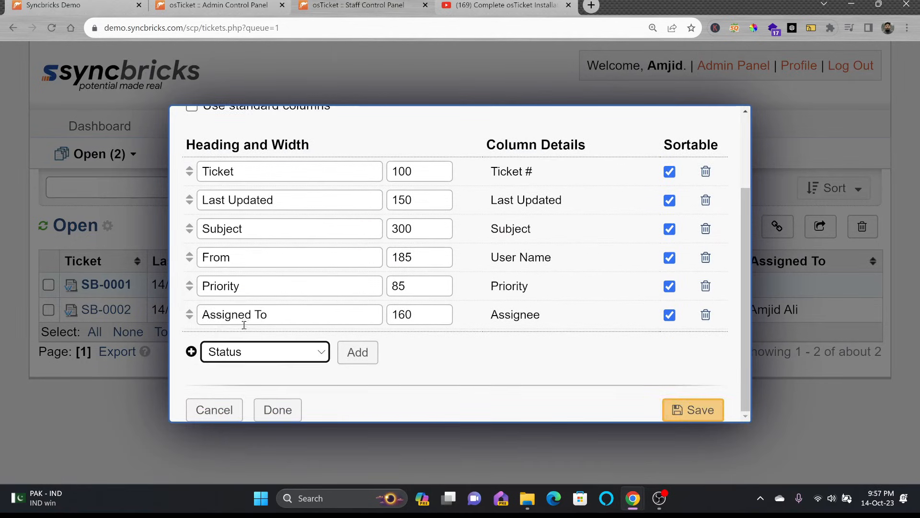
click(358, 352)
scroll(419, 303, up, 2)
scroll(419, 303, down, 4)
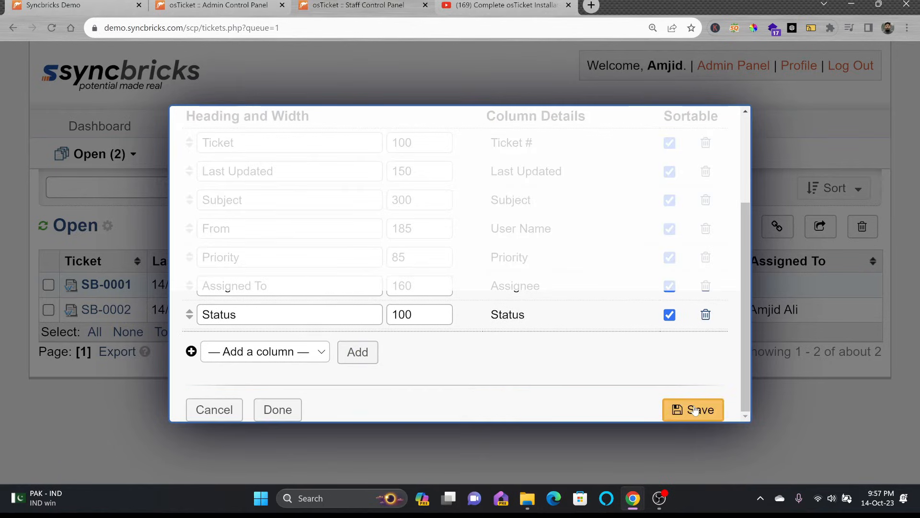
click(693, 410)
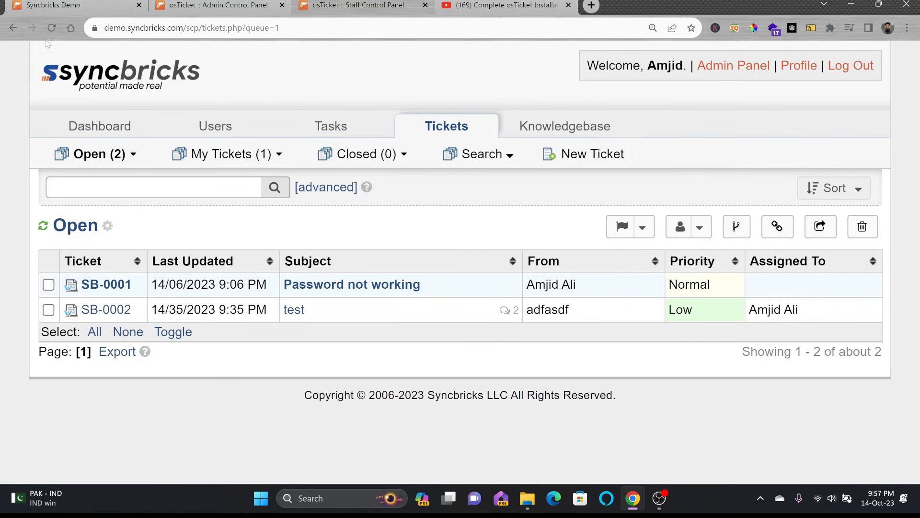
click(50, 30)
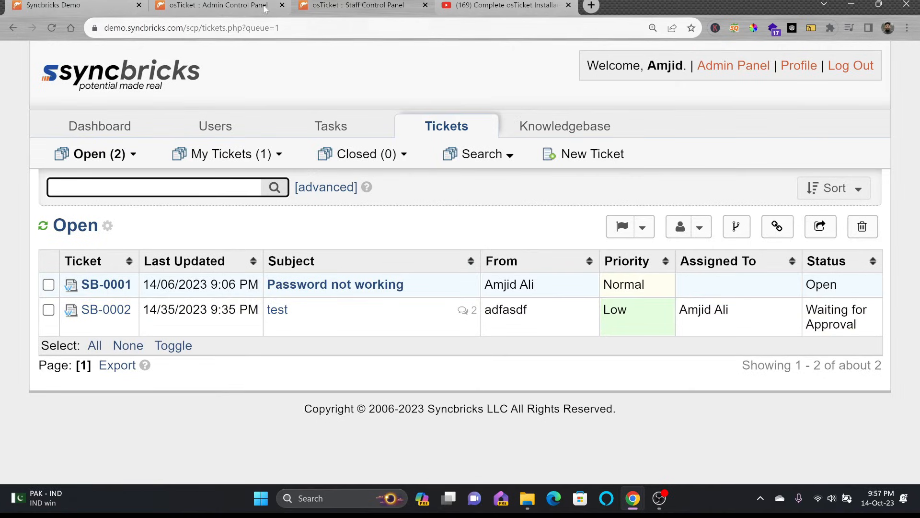
click(240, 6)
Step: Look through the Custom Lists and Plugins admin pages, ending on Email Addresses
click(612, 161)
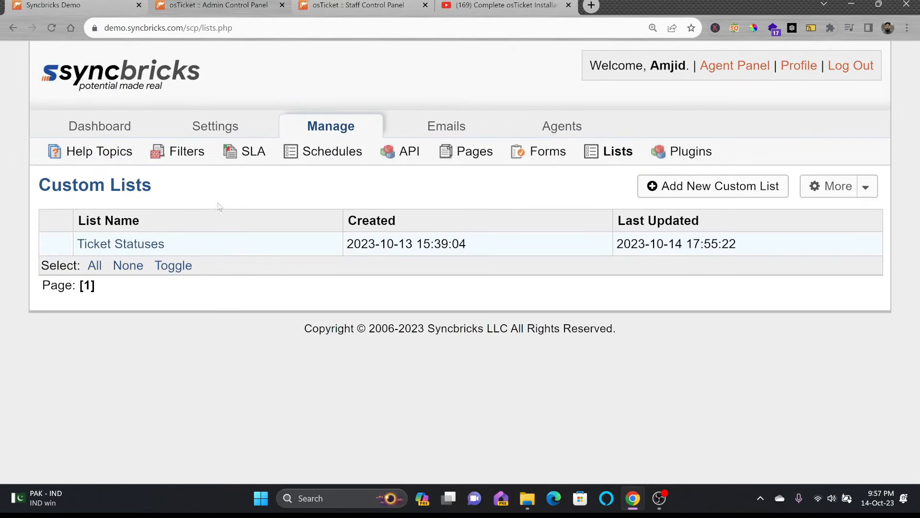
click(713, 186)
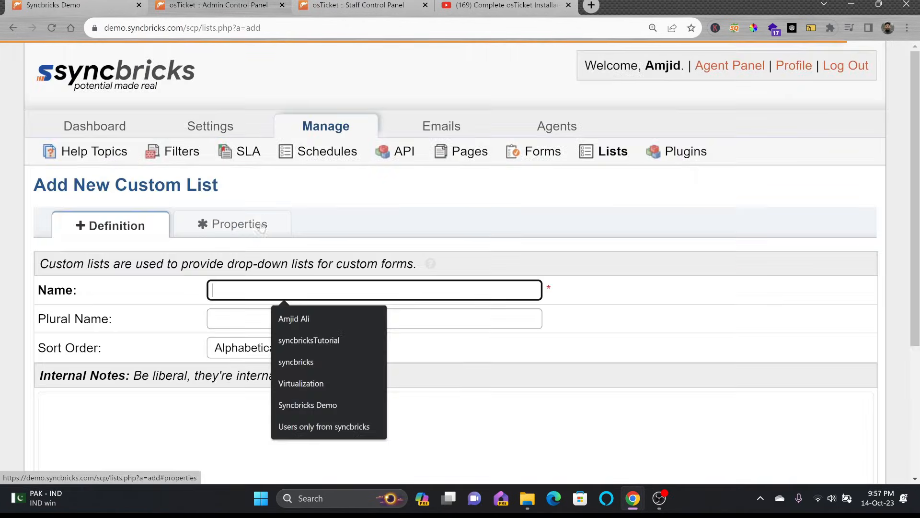
click(211, 416)
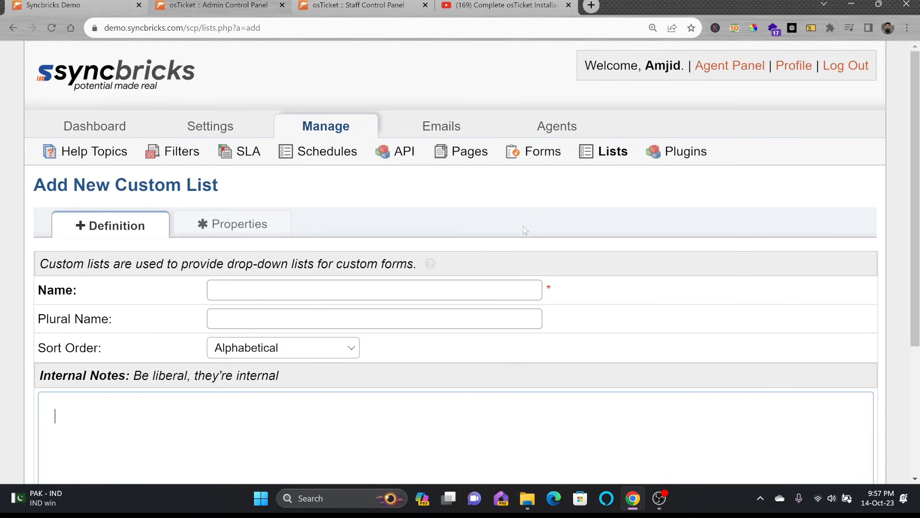
click(614, 151)
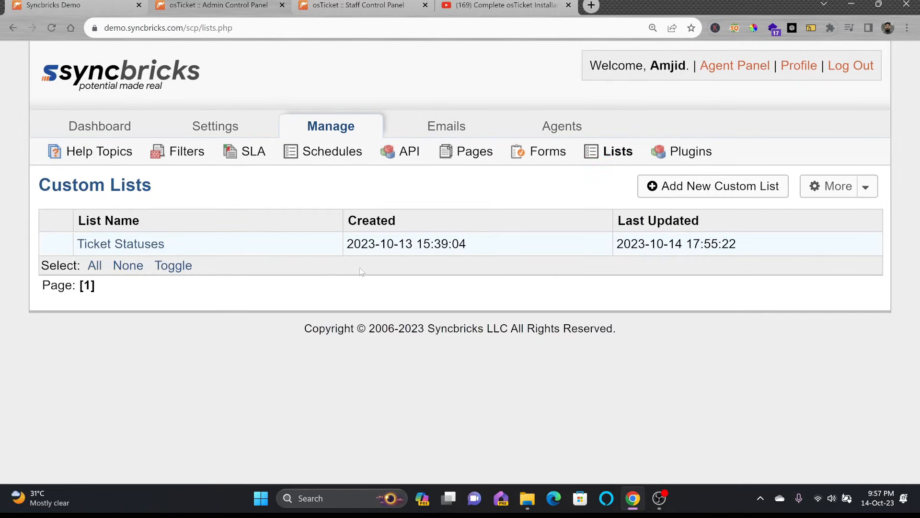
click(681, 157)
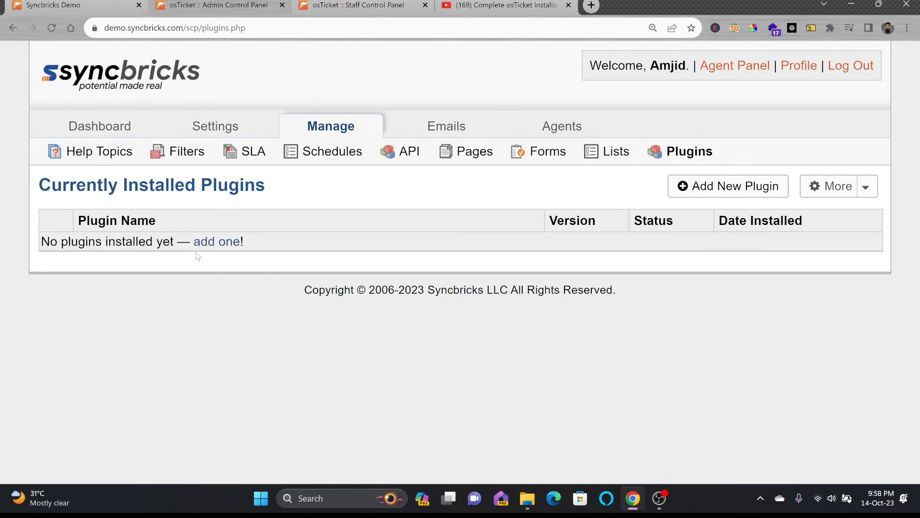
click(704, 193)
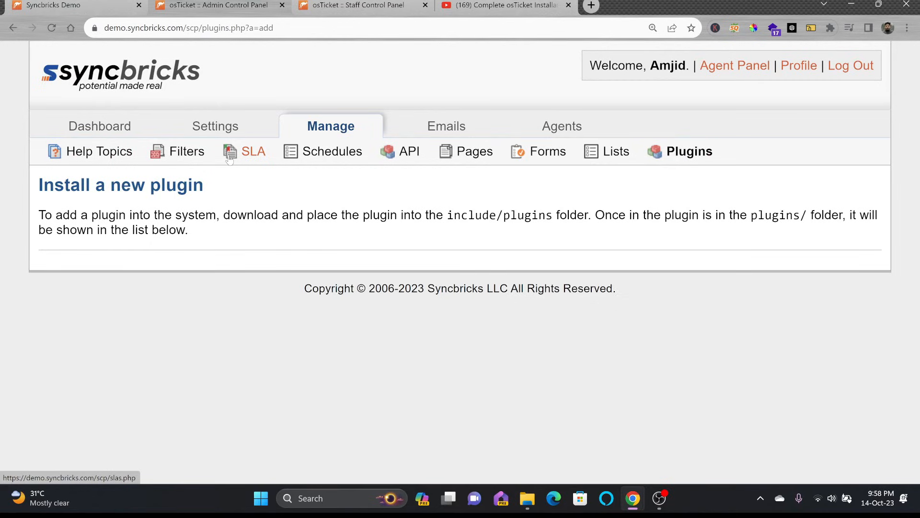
click(437, 129)
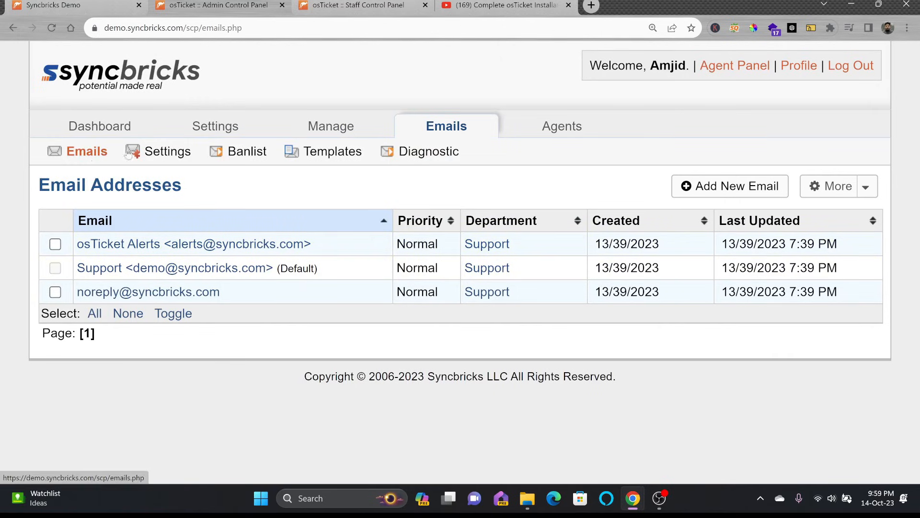
Step: Review the Default Template Set options in Email Settings, then go to the template sets page
click(154, 152)
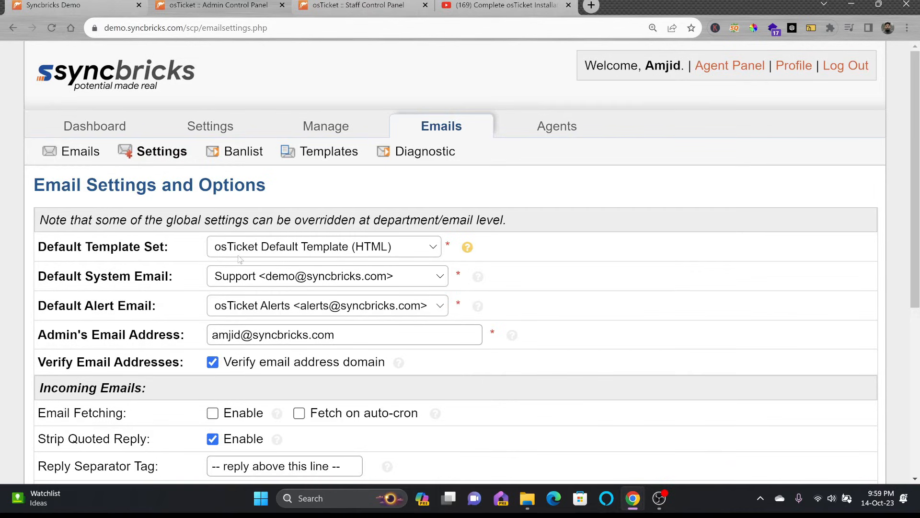
click(257, 249)
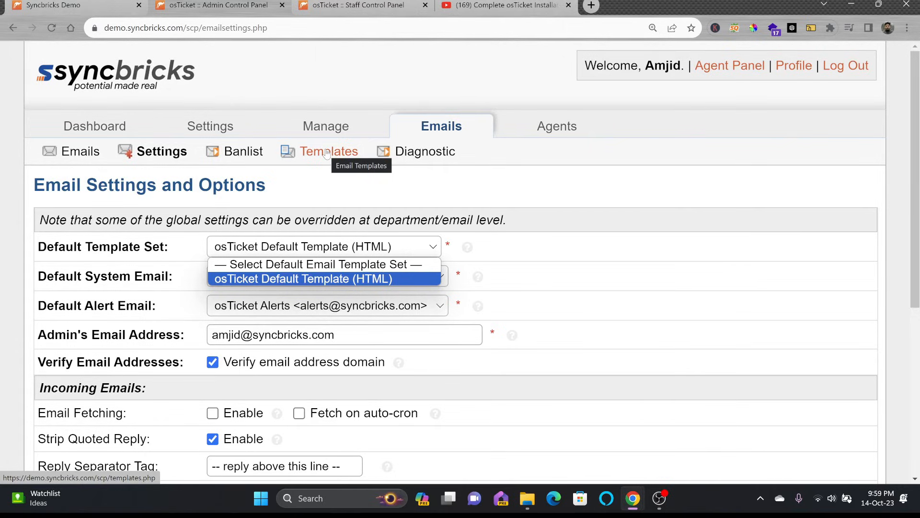
click(475, 306)
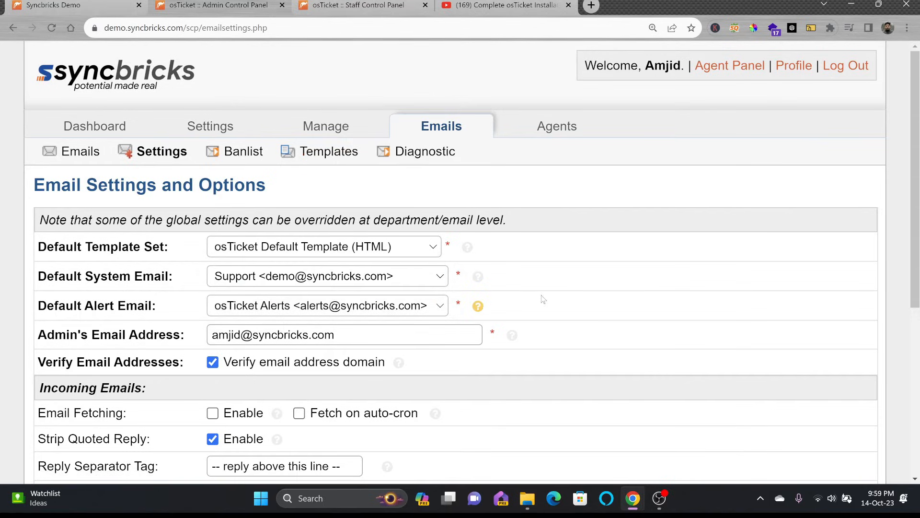
click(332, 162)
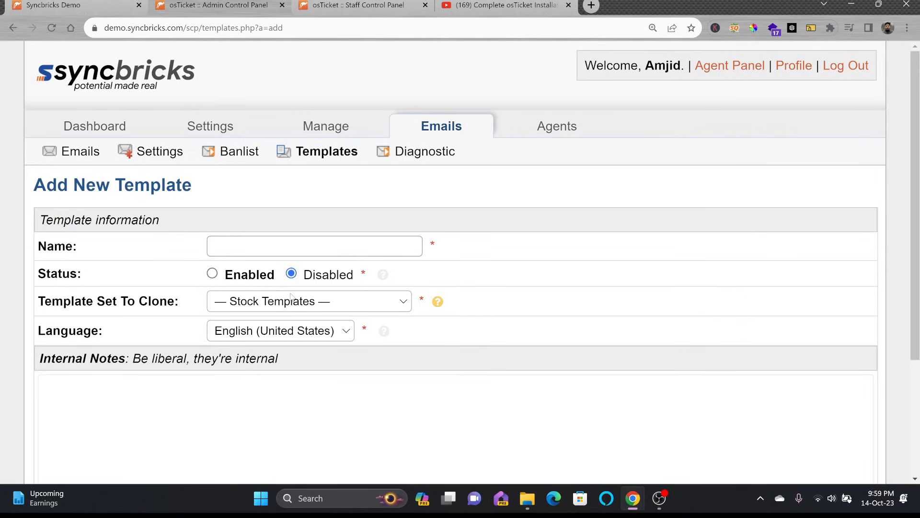
Step: Create template set 'Sycnrbcisk Templatesw' cloned from osTicket Default Template (HTML), notes 'Duplicagte of'
click(233, 246)
text(Sycnrbcisk Templatesw)
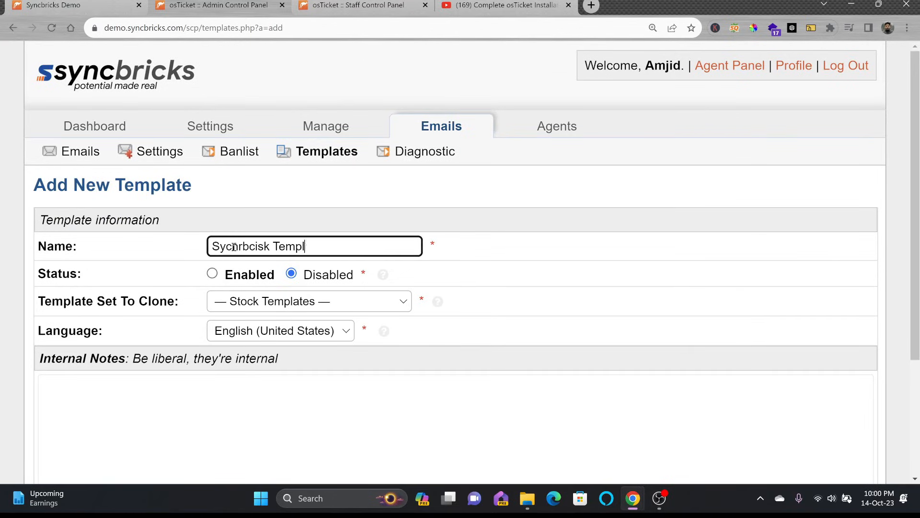
click(265, 302)
click(265, 334)
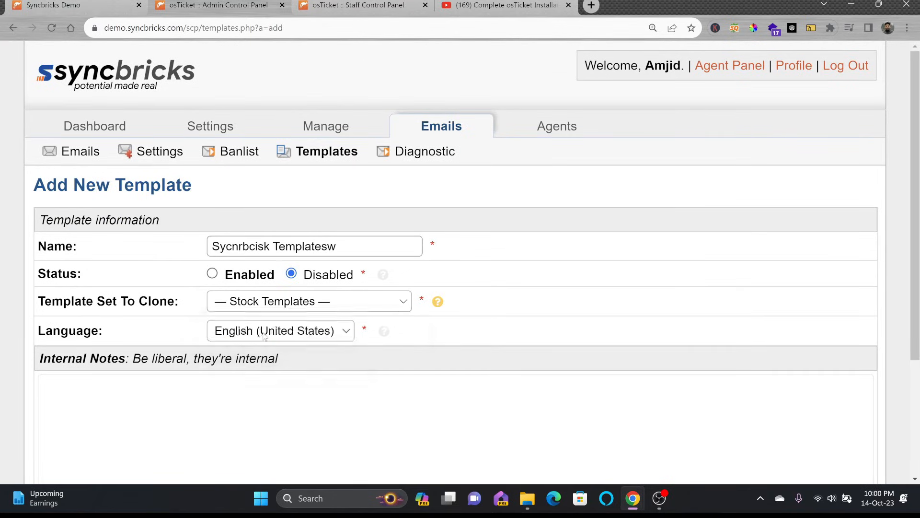
scroll(258, 307, down, 3)
click(259, 292)
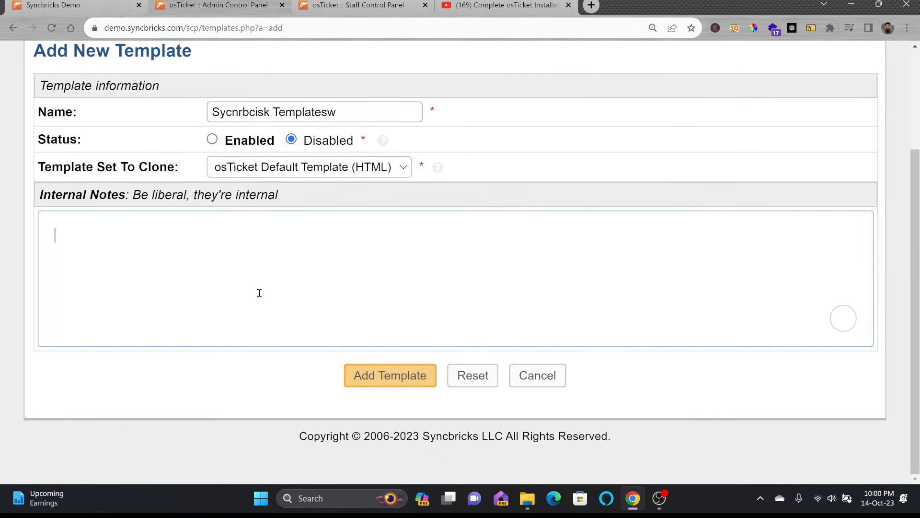
text(Duplicagte of)
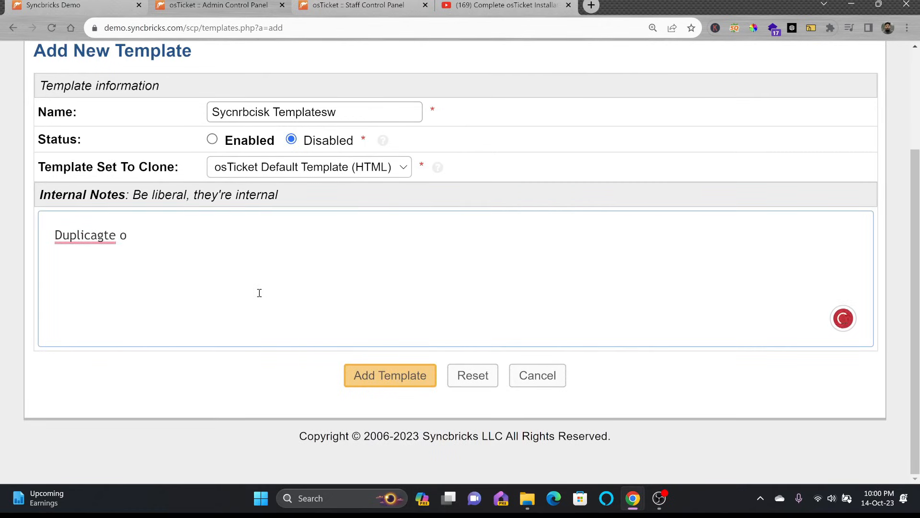
click(384, 375)
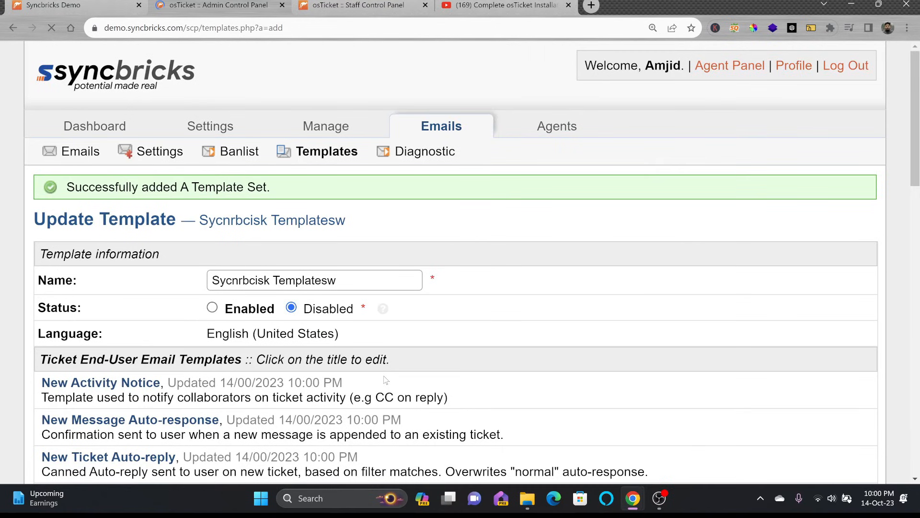
Step: Rename the new set to 'Sycnrbcisk Templates' by deleting the stray trailing w, and save
scroll(335, 302, down, 3)
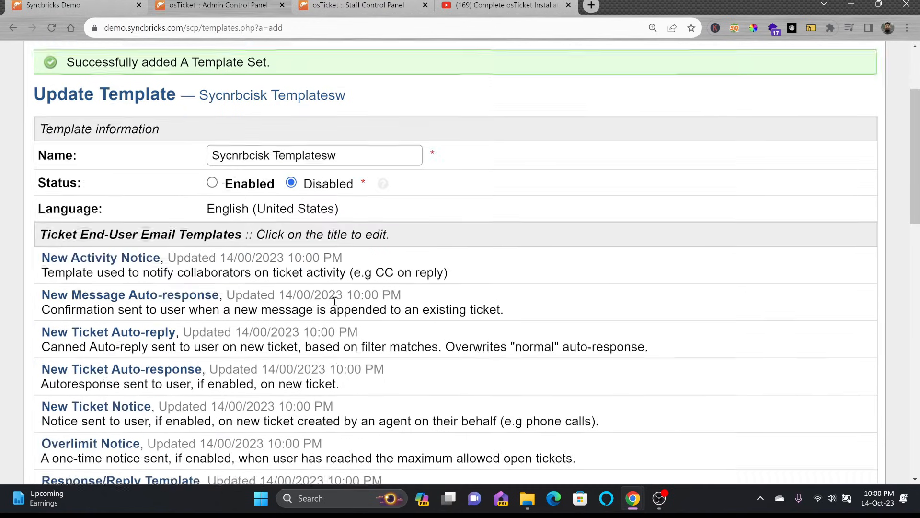
scroll(311, 238, up, 3)
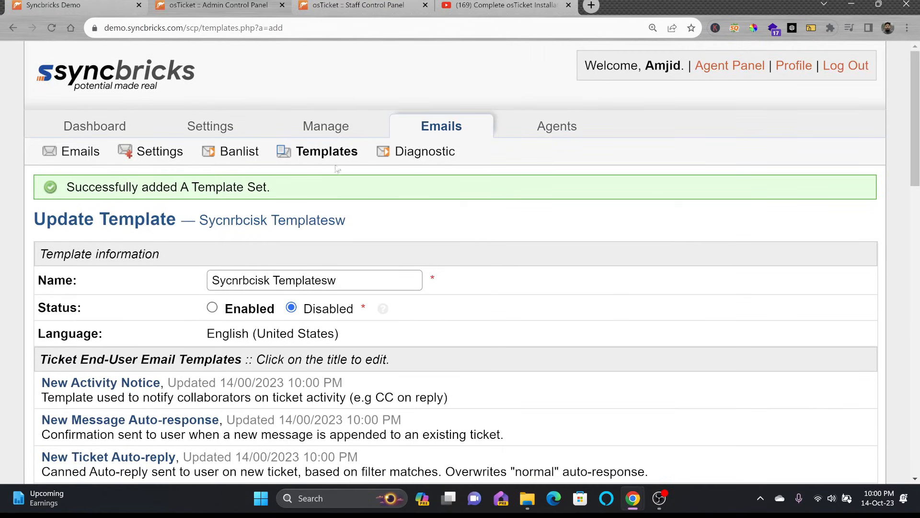
click(327, 152)
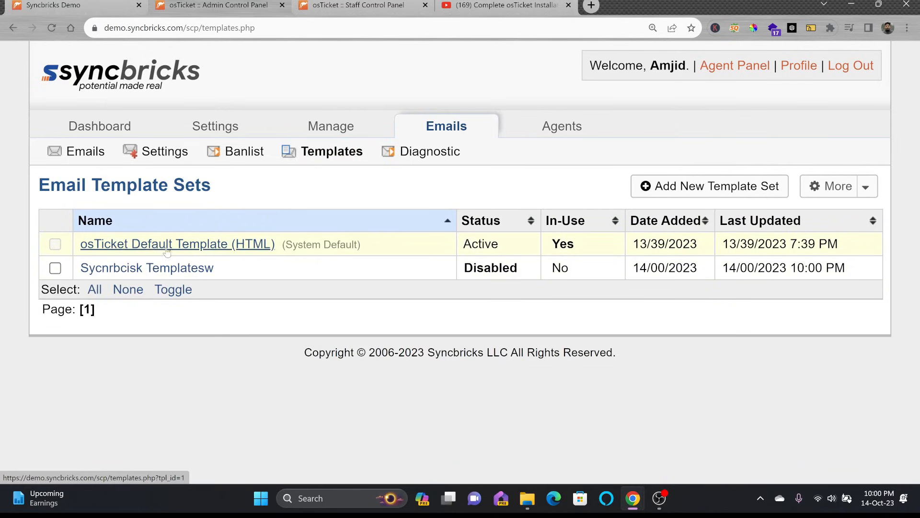
click(204, 272)
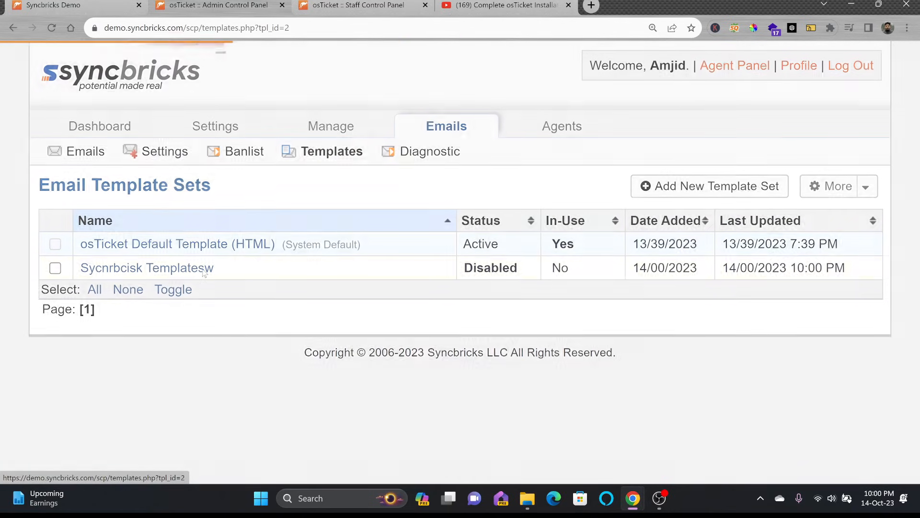
drag(328, 248, 381, 247)
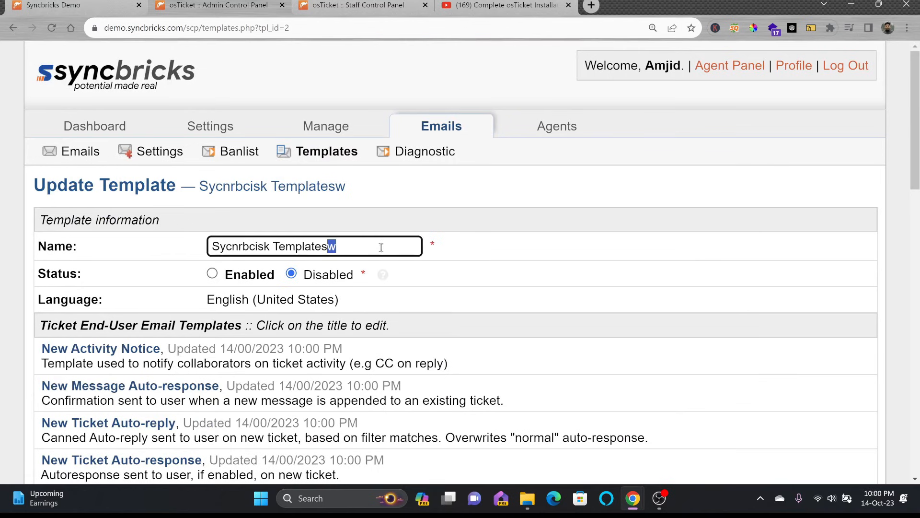
key(BackSpace)
key(Return)
scroll(230, 316, down, 2)
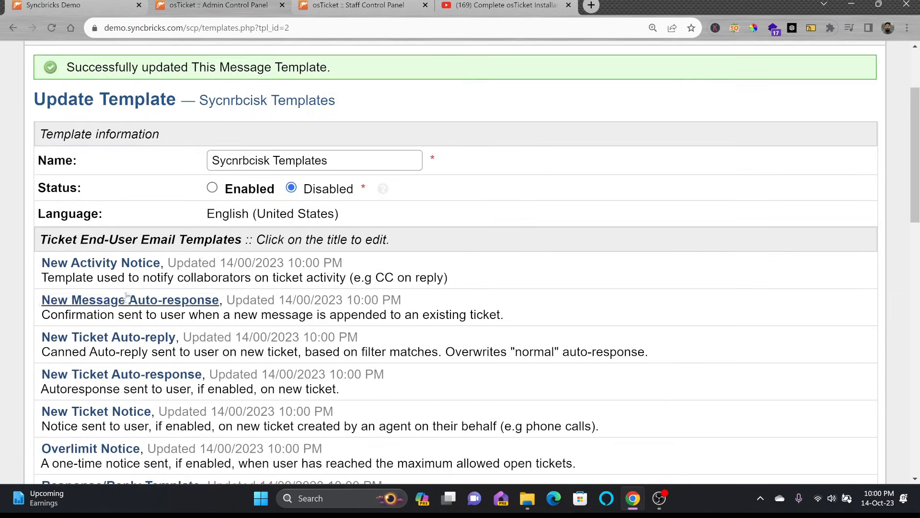
Step: Open the New Activity Notice template, then return to the set's template list
click(96, 263)
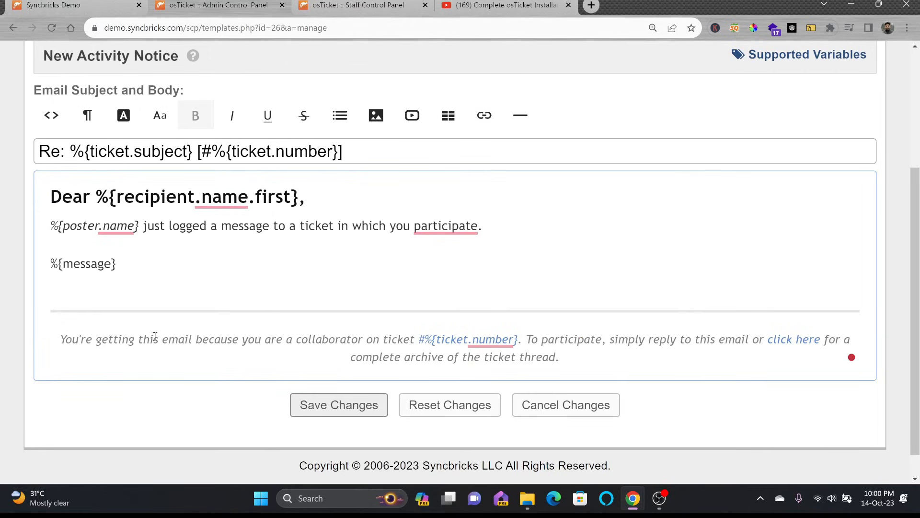
scroll(376, 221, up, 4)
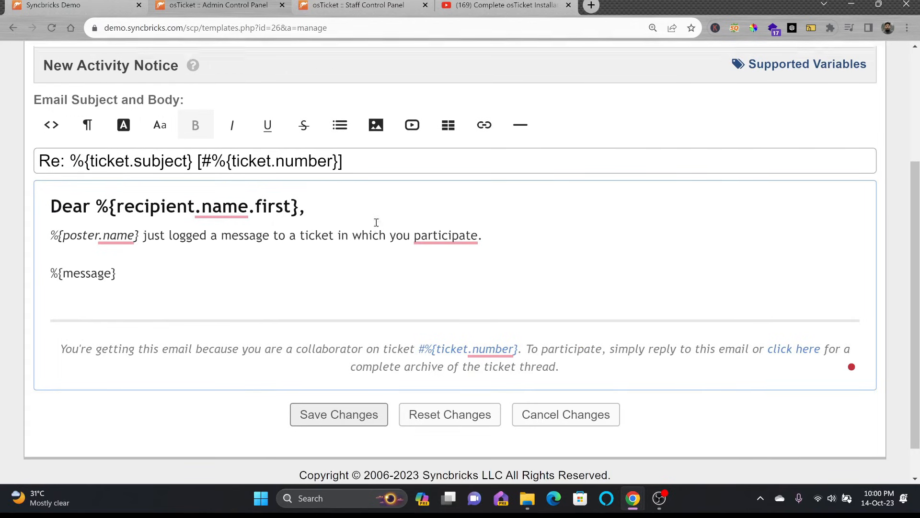
click(268, 192)
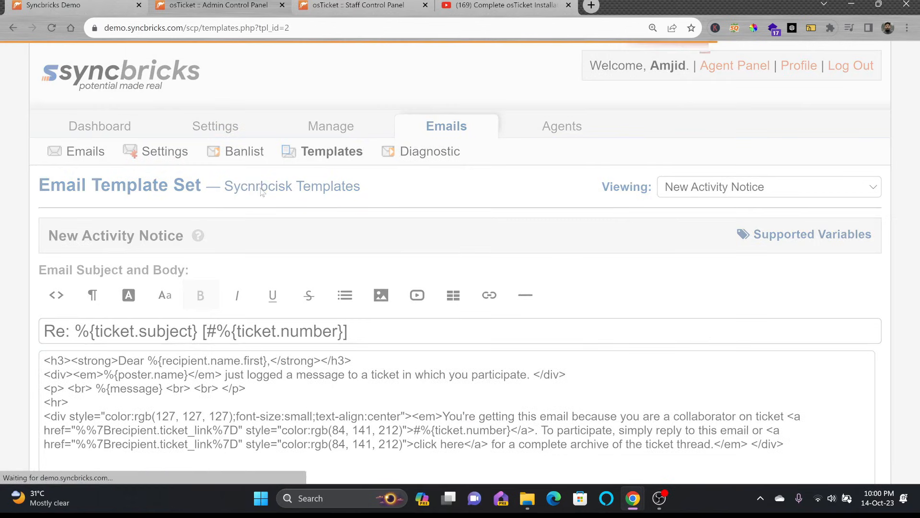
scroll(152, 337, down, 1)
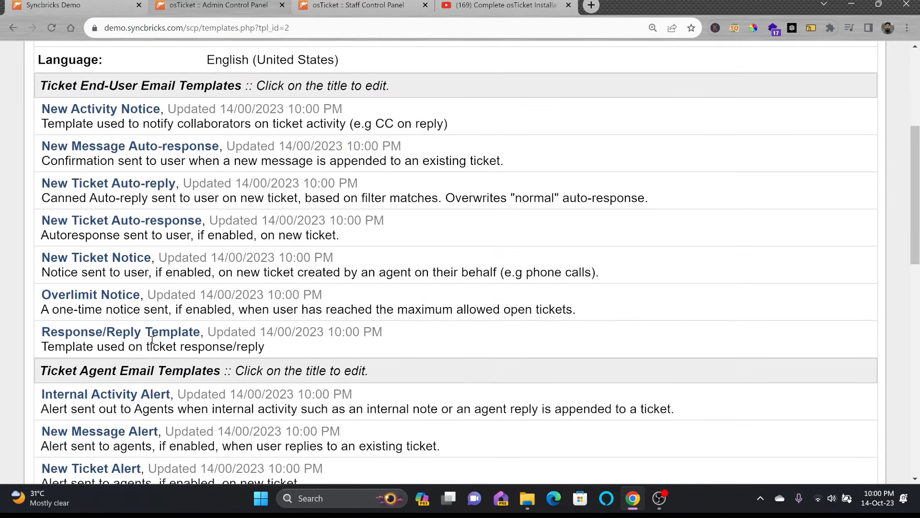
scroll(137, 400, down, 2)
scroll(142, 389, down, 4)
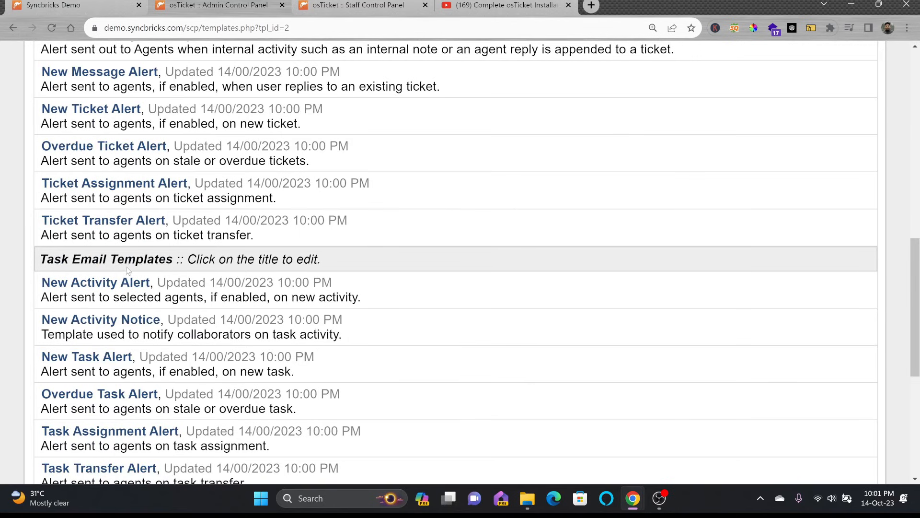
scroll(128, 270, down, 3)
scroll(159, 240, up, 12)
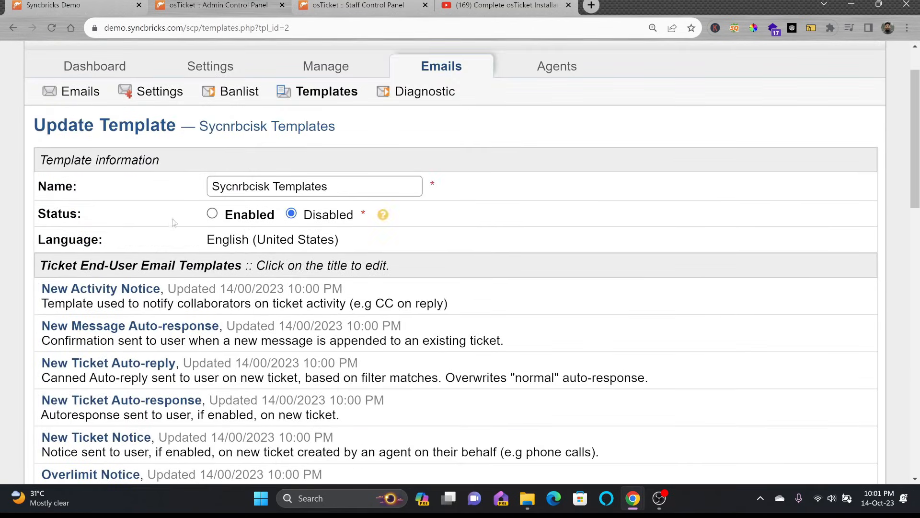
Step: Open the New Message Auto-response template and set its whole body font to Georgia
click(114, 330)
scroll(168, 323, down, 4)
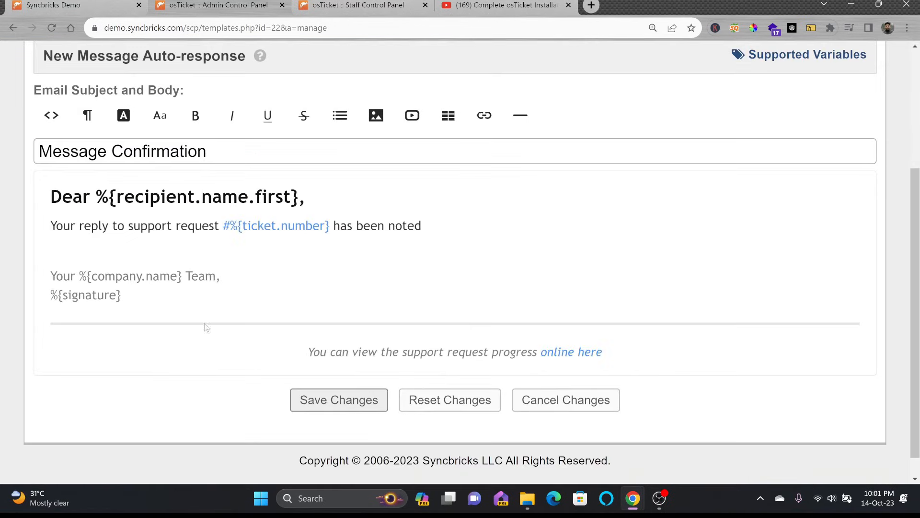
drag(51, 196, 312, 197)
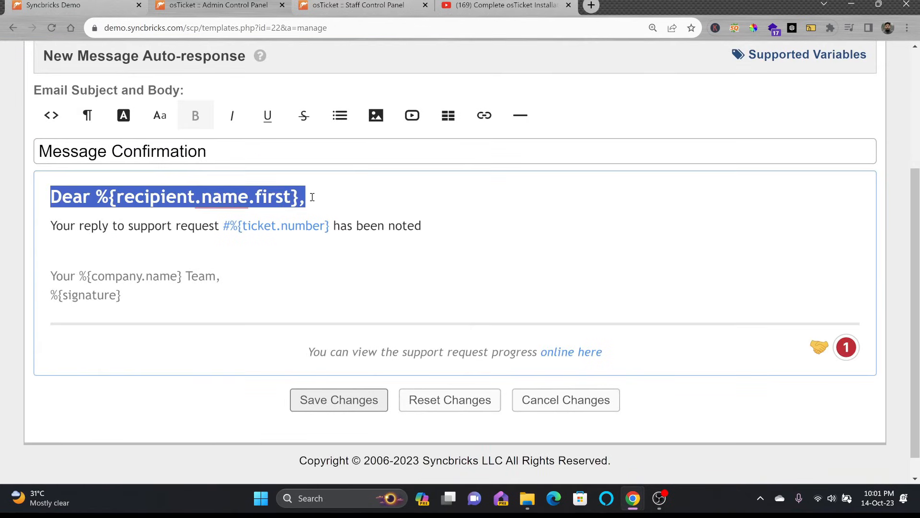
click(133, 119)
click(160, 115)
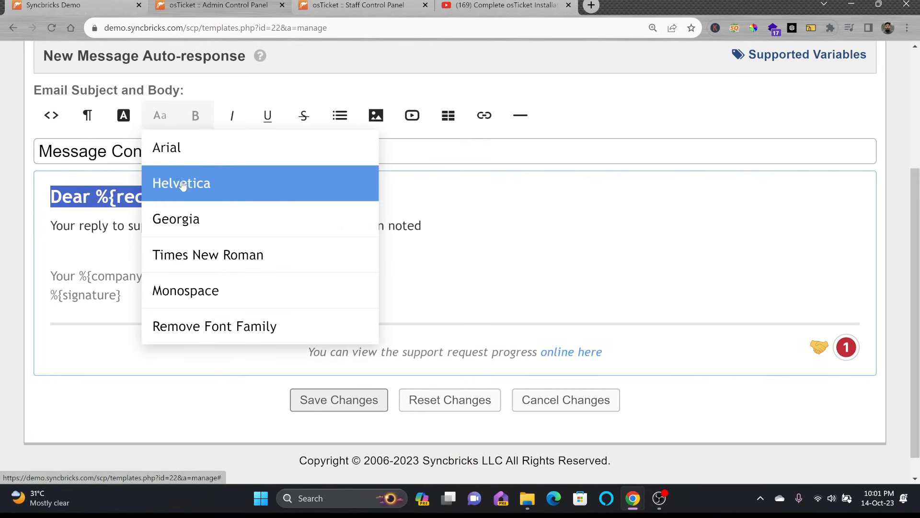
click(187, 149)
click(160, 115)
click(182, 290)
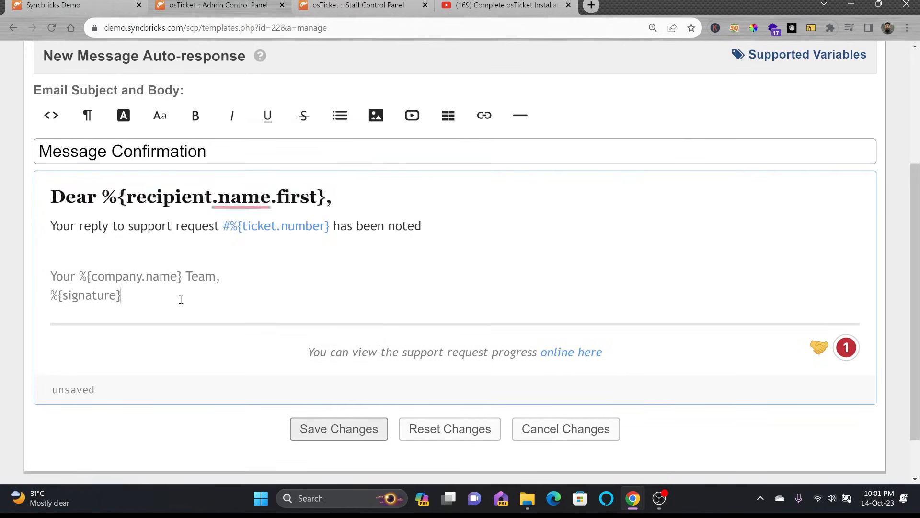
key(ctrl+a)
click(160, 115)
click(182, 290)
click(160, 115)
click(199, 220)
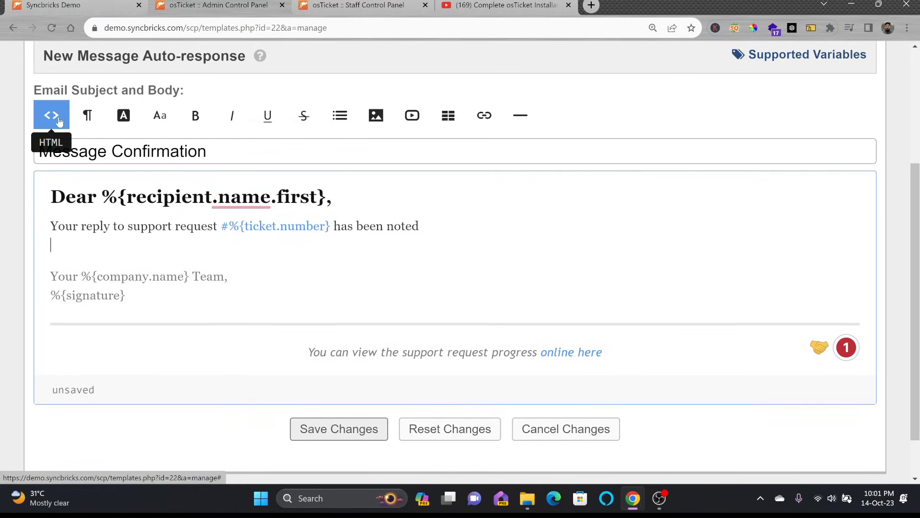
Step: Check the HTML source and the 'Follow us youtube' link, then save the template
click(58, 121)
scroll(119, 222, down, 2)
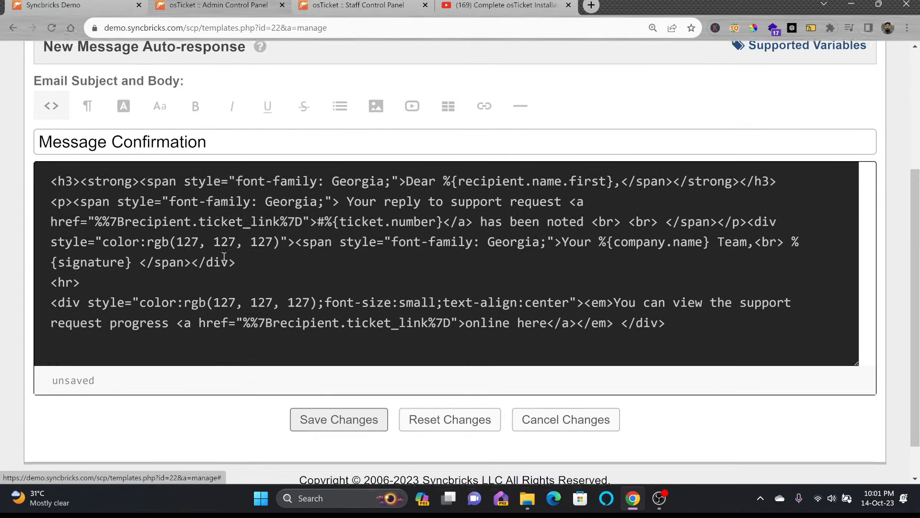
scroll(177, 246, up, 4)
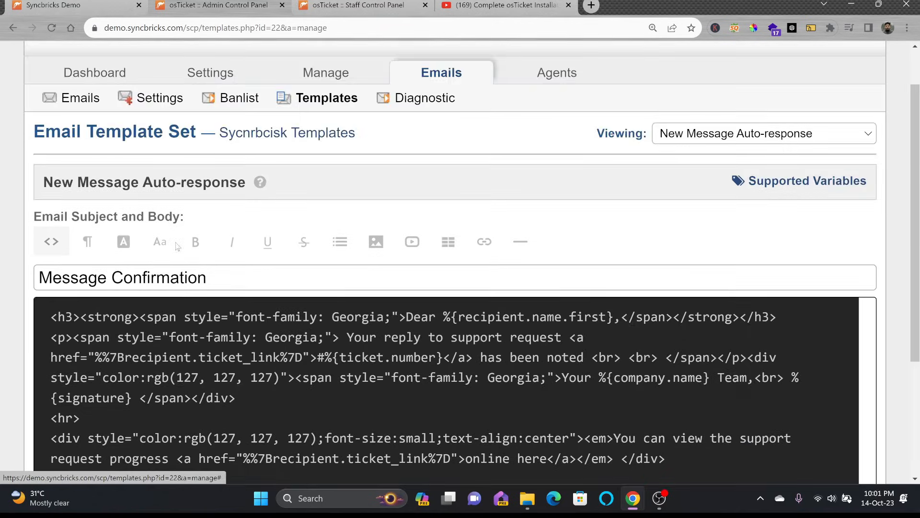
click(52, 242)
click(139, 262)
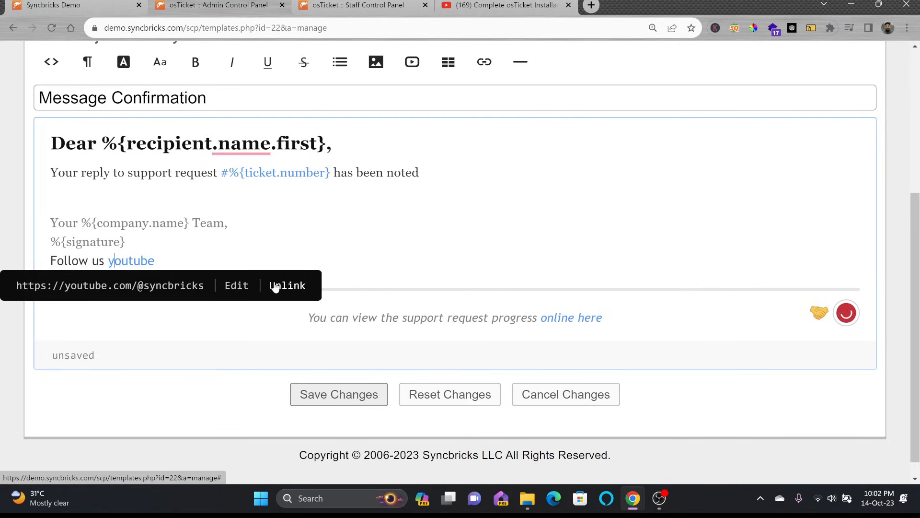
click(230, 223)
scroll(259, 237, up, 5)
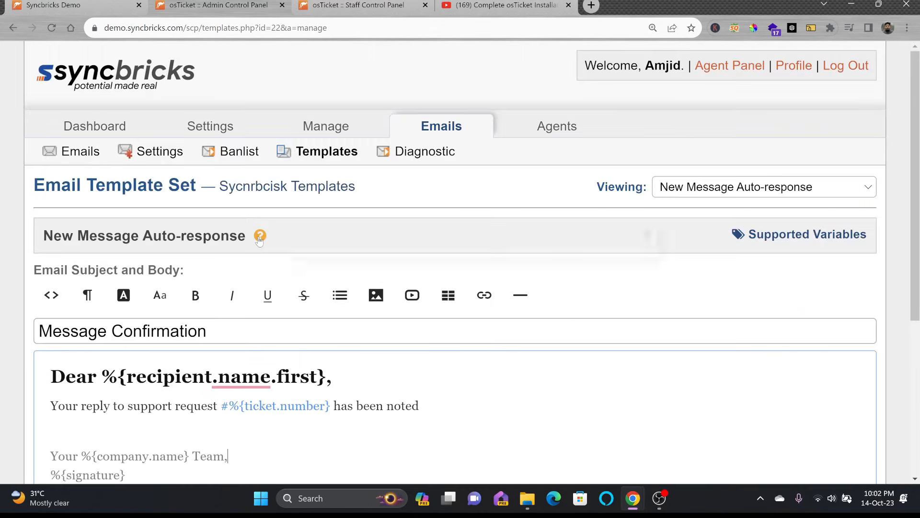
scroll(259, 240, down, 4)
click(344, 448)
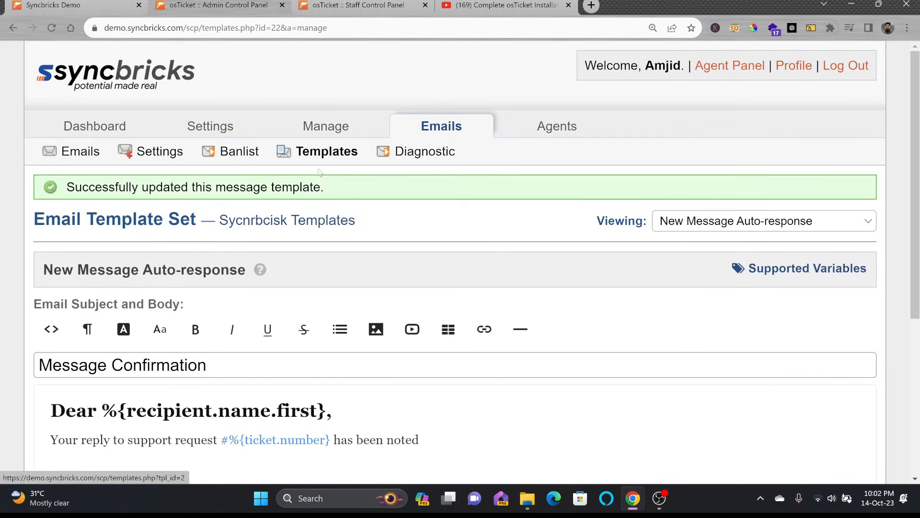
click(292, 214)
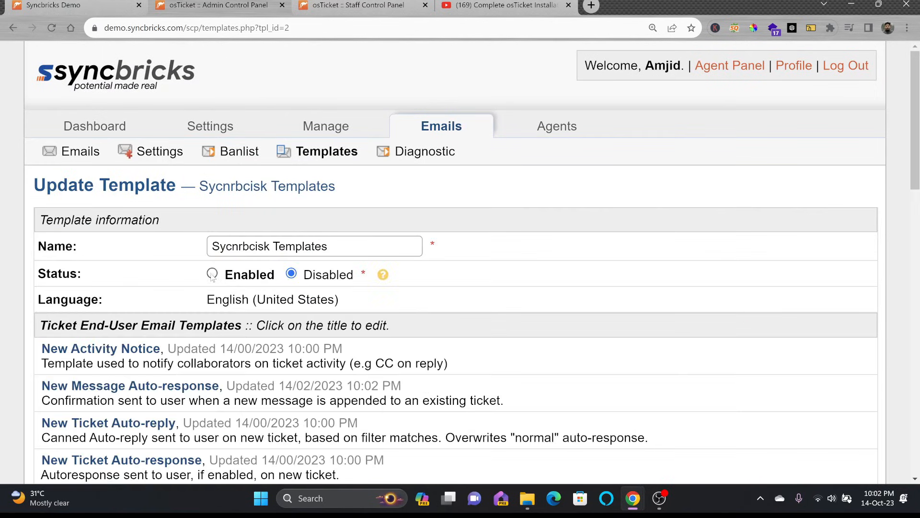
Step: Set the template set's status to Enabled and save it
click(212, 274)
scroll(388, 372, down, 15)
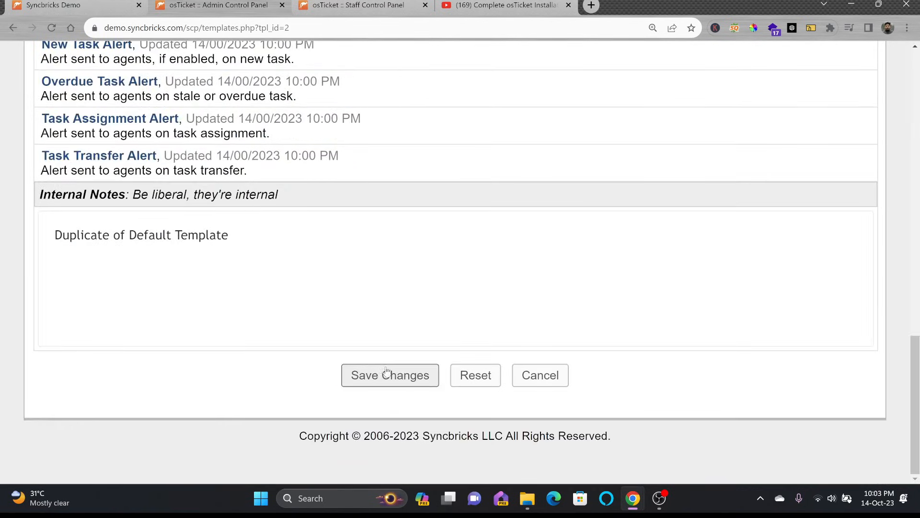
click(386, 374)
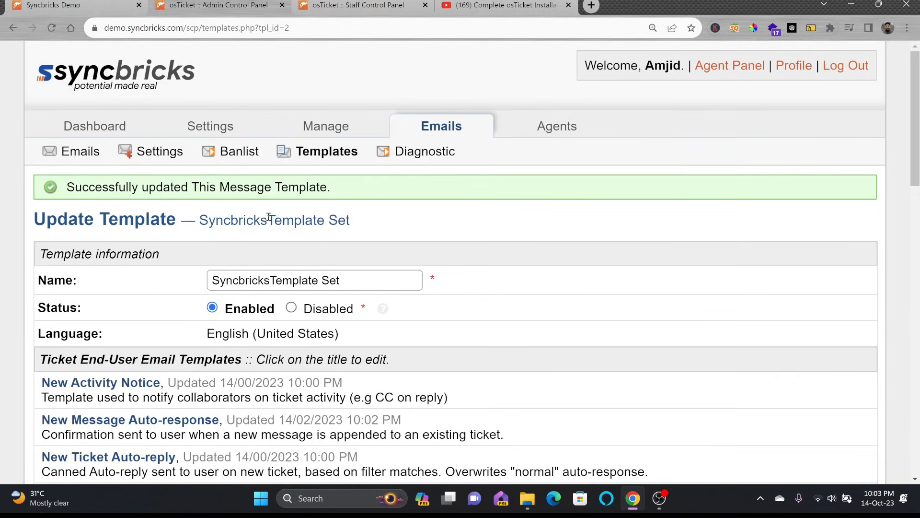
Step: Save Email Settings with SyncbricksTemplate Set as default template and Support as default email
click(160, 151)
click(268, 246)
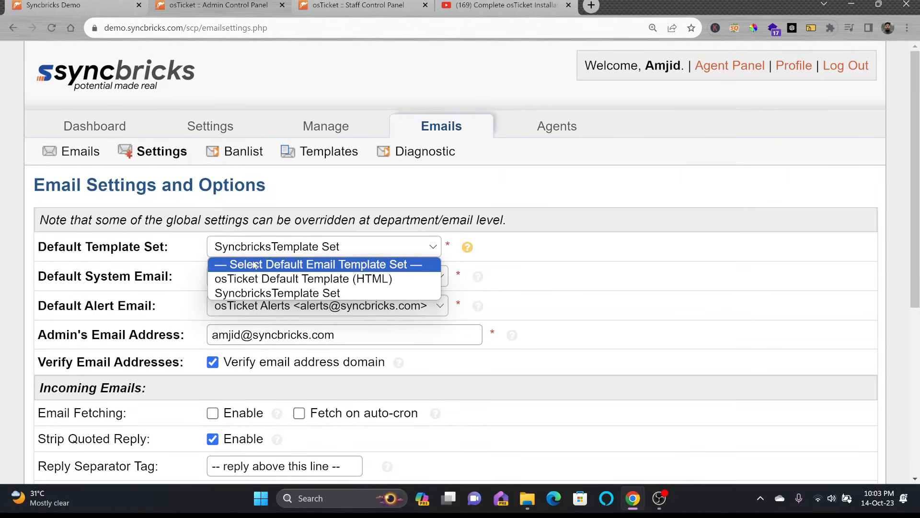
click(259, 292)
scroll(335, 311, down, 6)
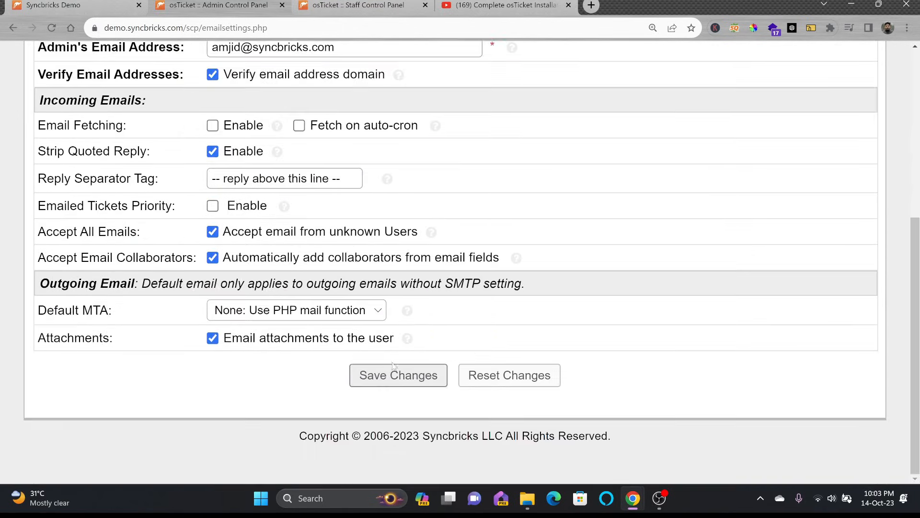
click(392, 366)
click(364, 310)
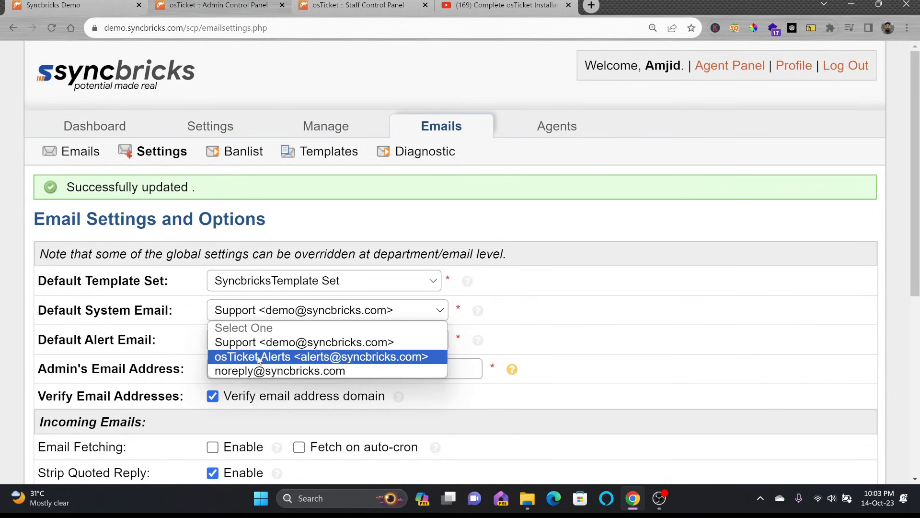
click(197, 368)
scroll(289, 376, down, 2)
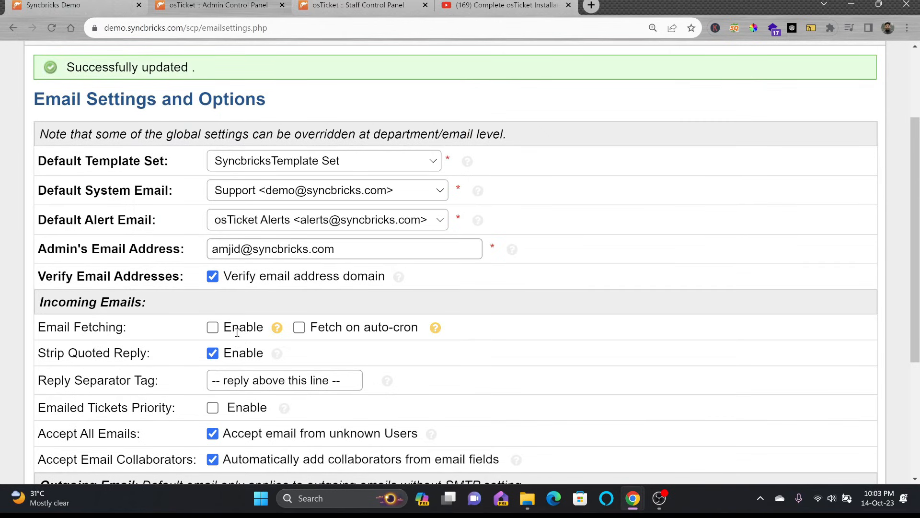
scroll(320, 331, down, 2)
scroll(247, 200, up, 3)
scroll(247, 199, down, 5)
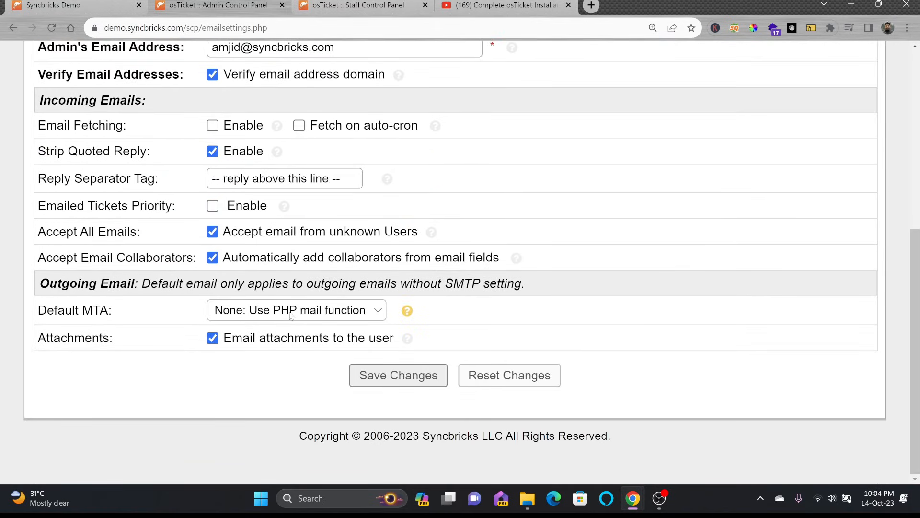
scroll(291, 314, up, 6)
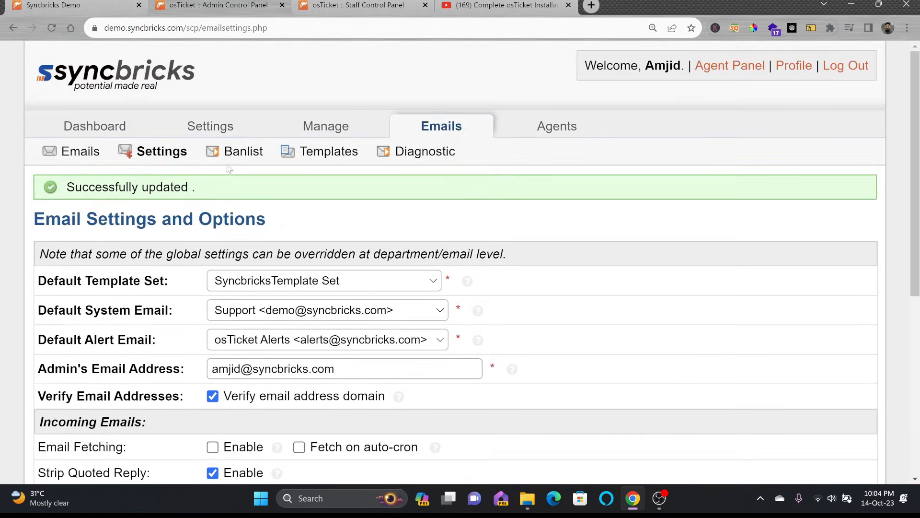
Step: Ban an e-mail address with note 'This user must not be en', then open Test Outgoing Email
click(235, 152)
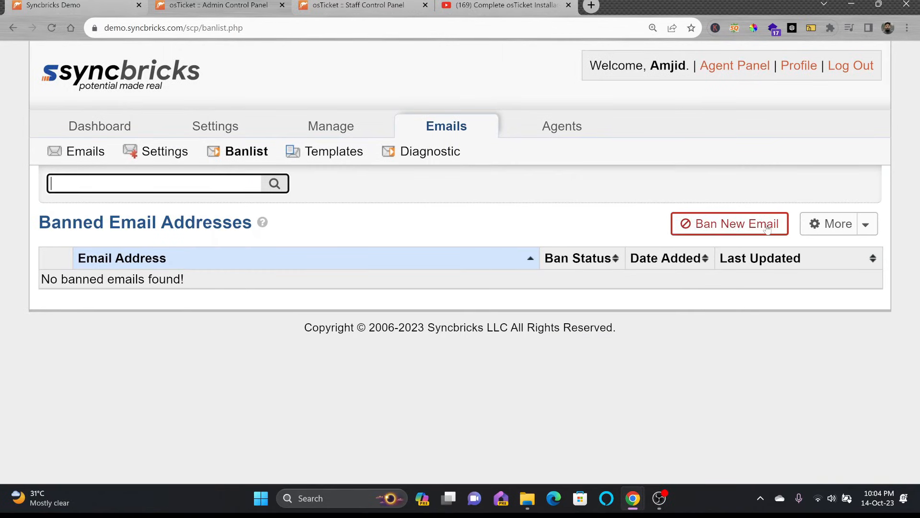
click(767, 225)
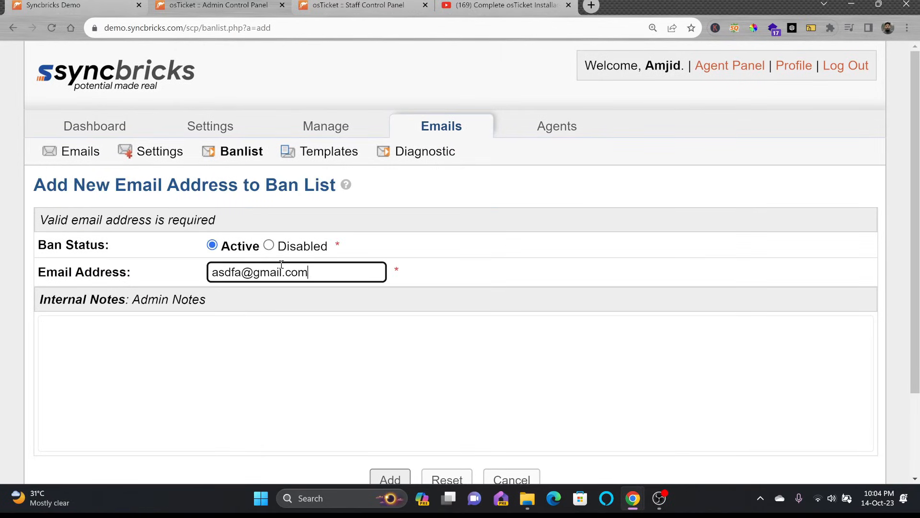
key(Tab)
text(T)
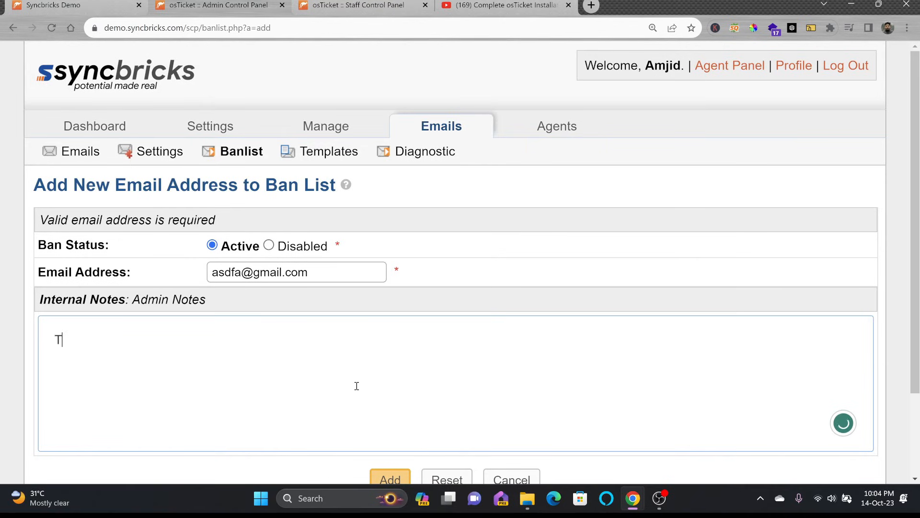
text(his user must not be en)
click(390, 478)
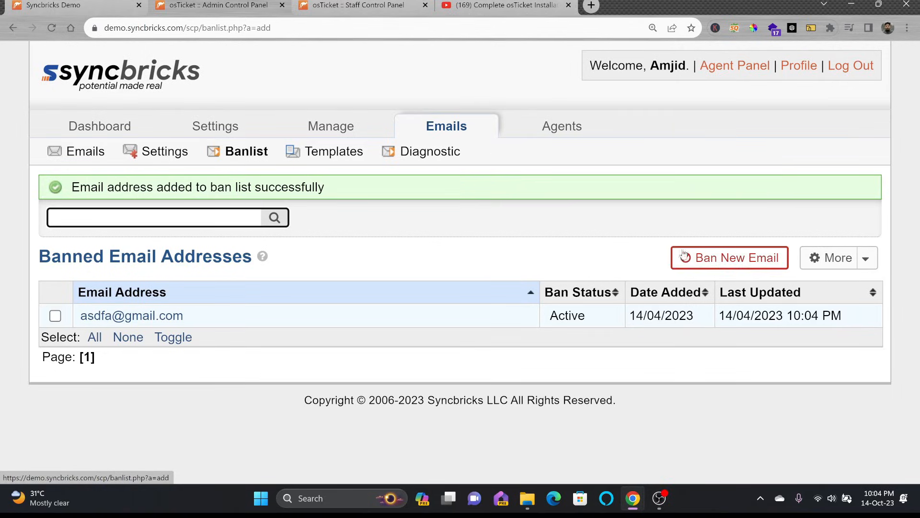
click(324, 161)
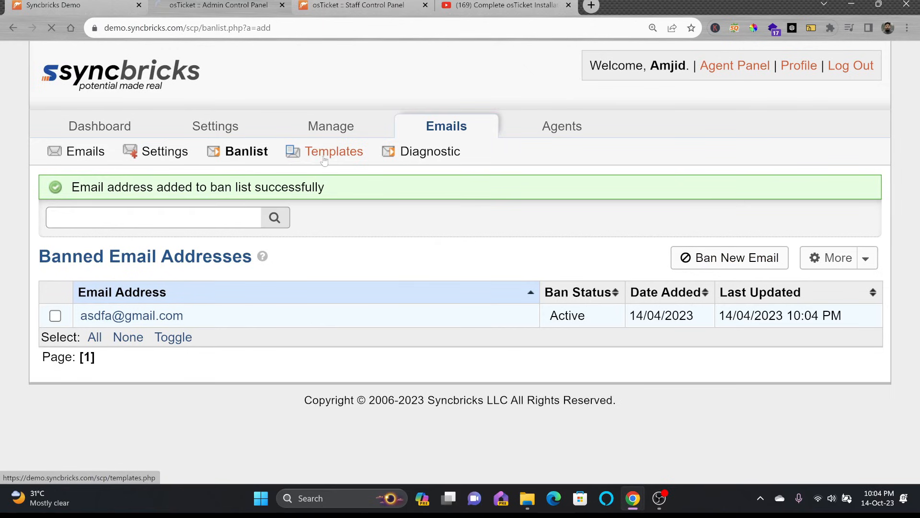
click(413, 158)
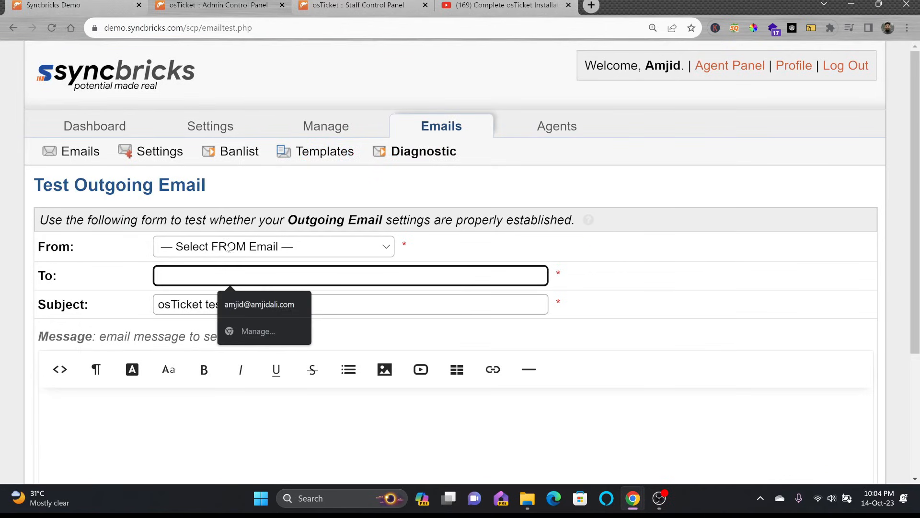
Step: Check which sender addresses the test form's From dropdown offers
click(229, 249)
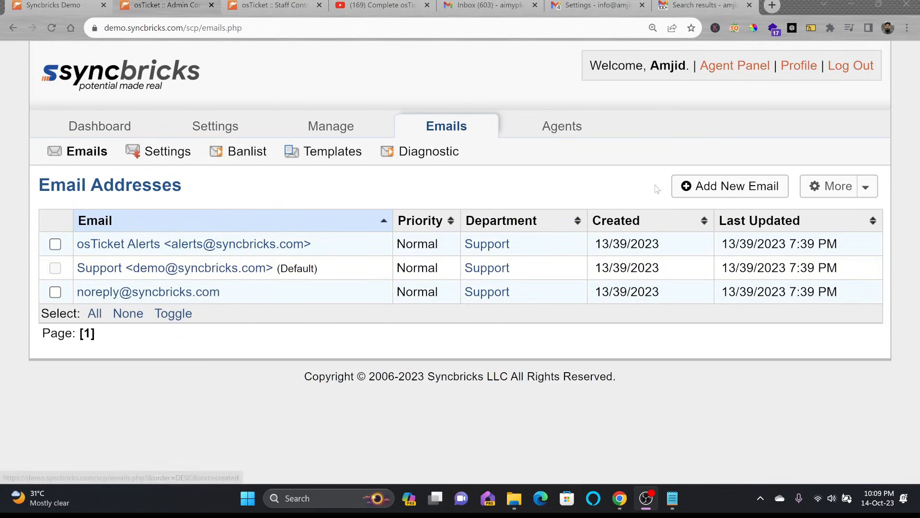
Step: Start a new email address using the company's info address, named 'Syncbricks'
click(730, 186)
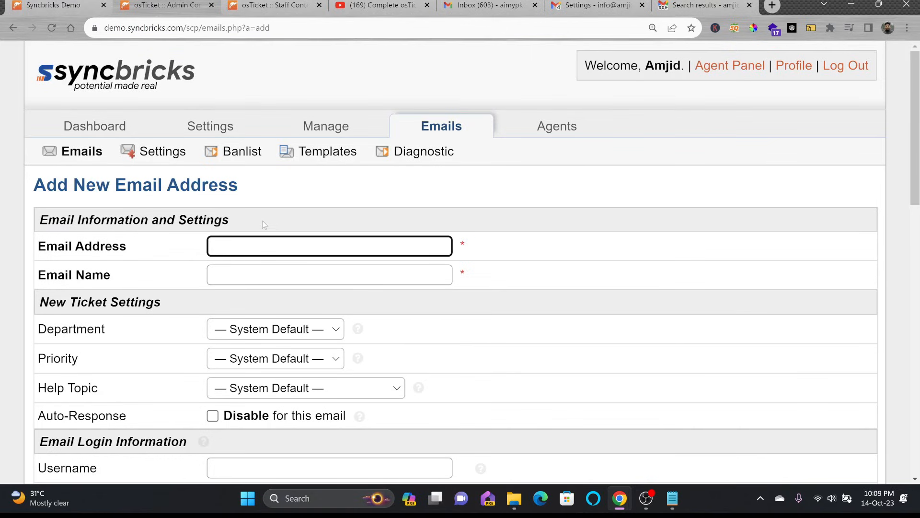
text(info)
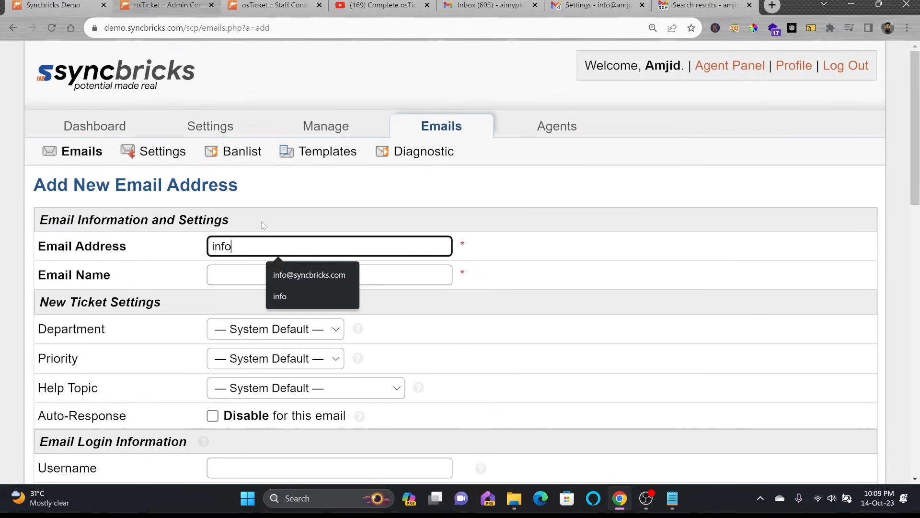
key(Down)
key(Tab)
text(Sy)
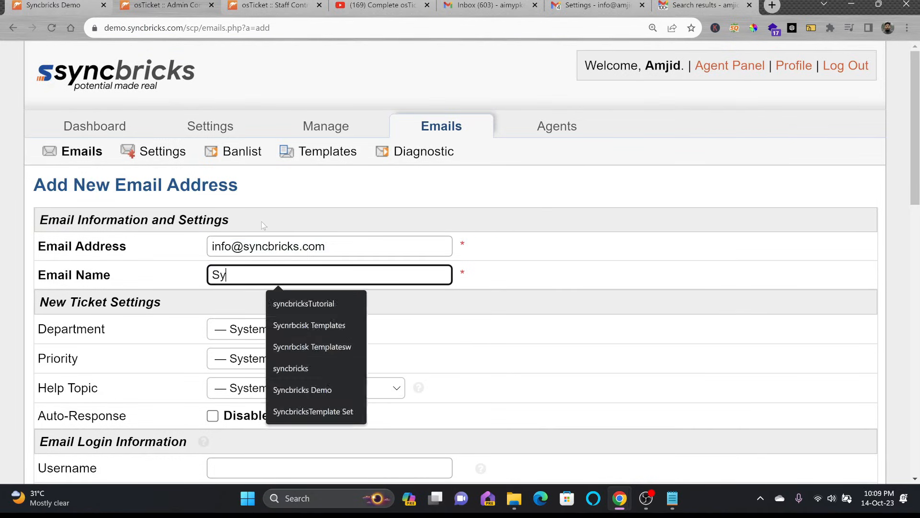
text(ncbricks)
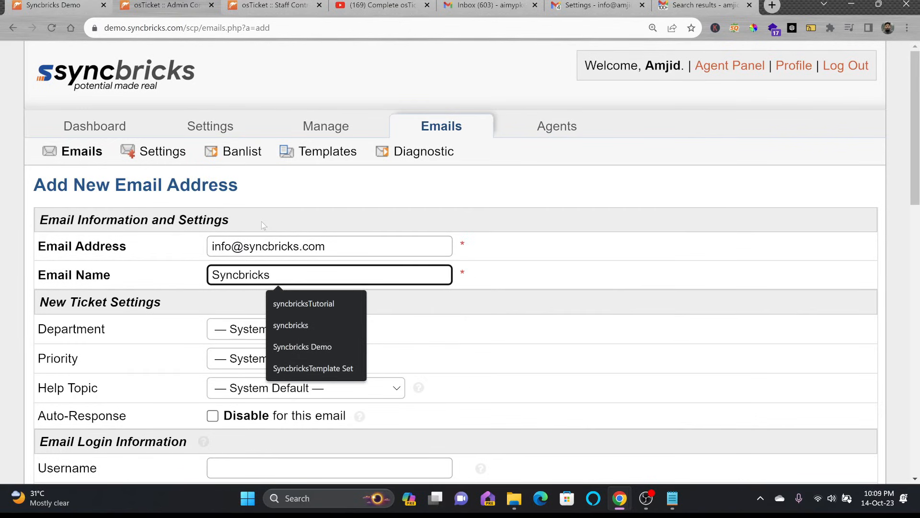
key(Tab)
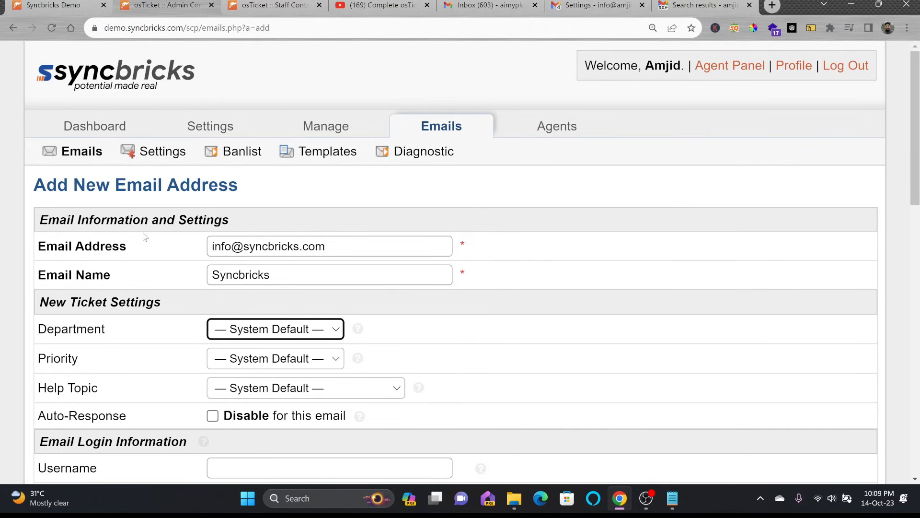
Step: Enable SMTP via smtp-relay.brevo.com on port 587 with separate authentication, and save
scroll(262, 247, down, 5)
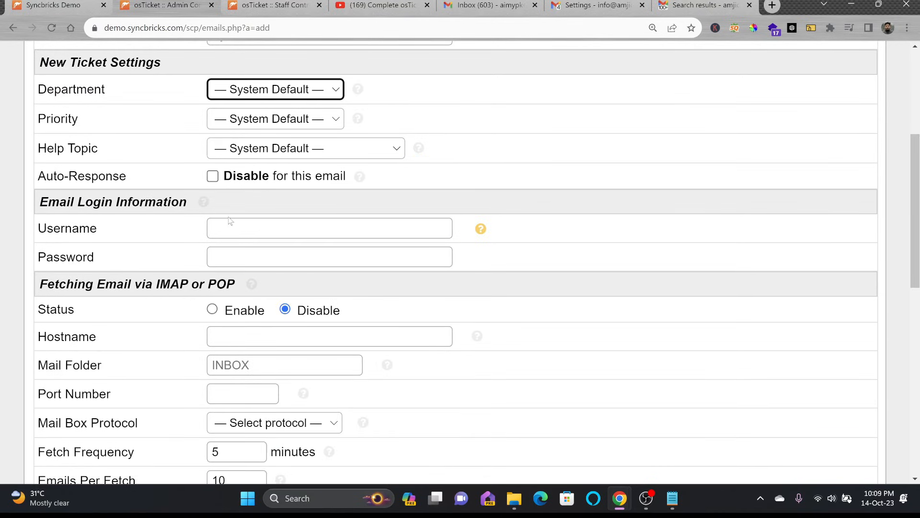
scroll(232, 239, down, 1)
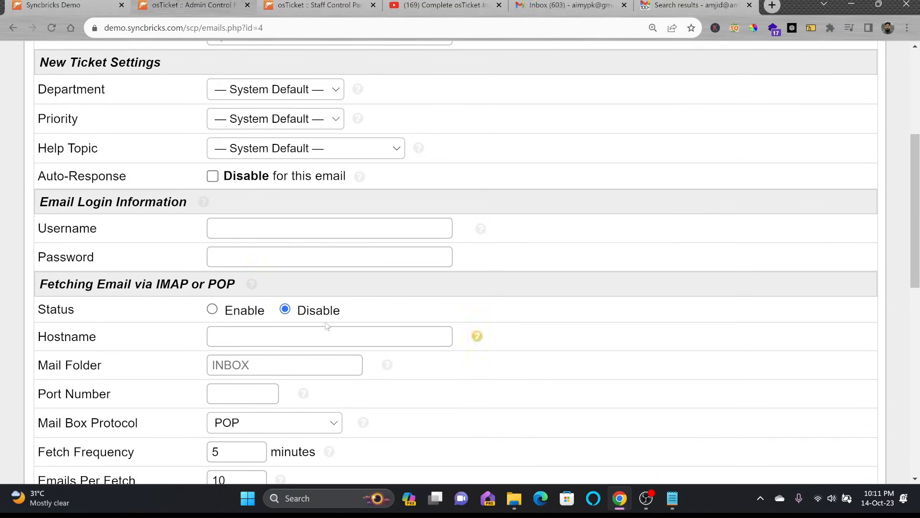
scroll(322, 324, down, 8)
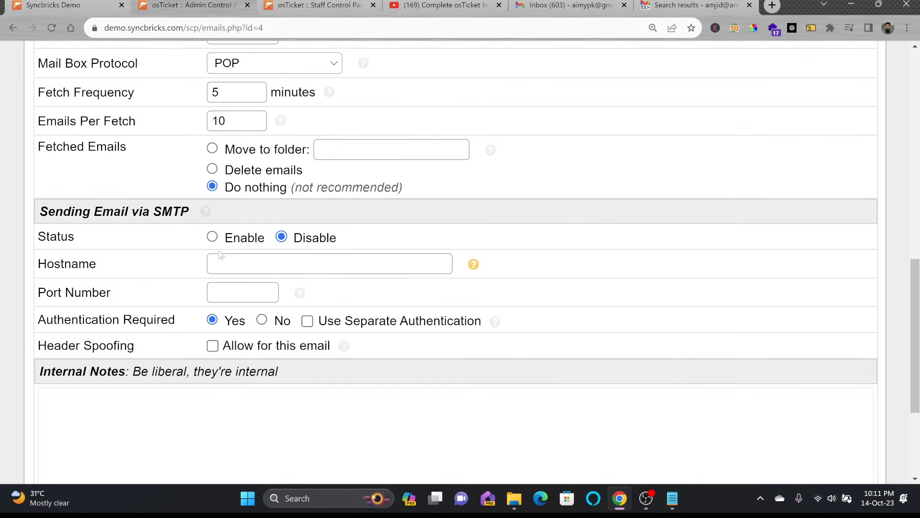
click(234, 261)
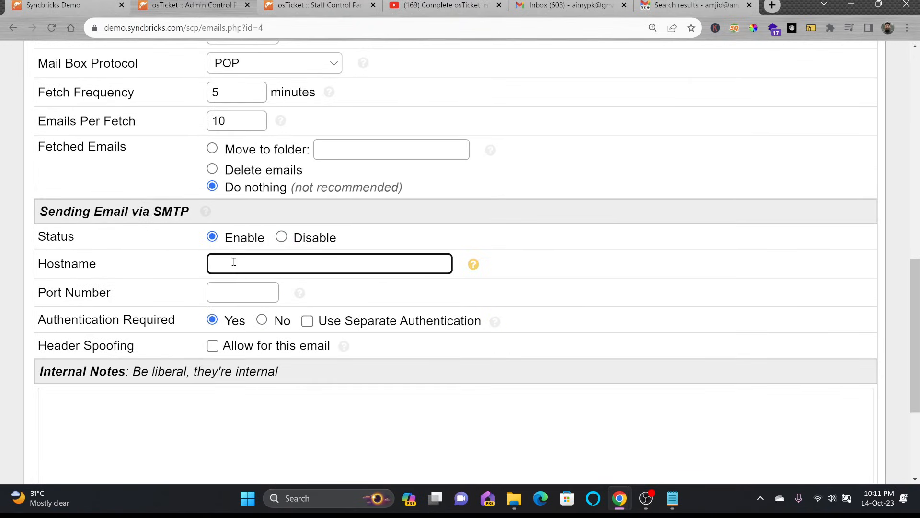
click(226, 290)
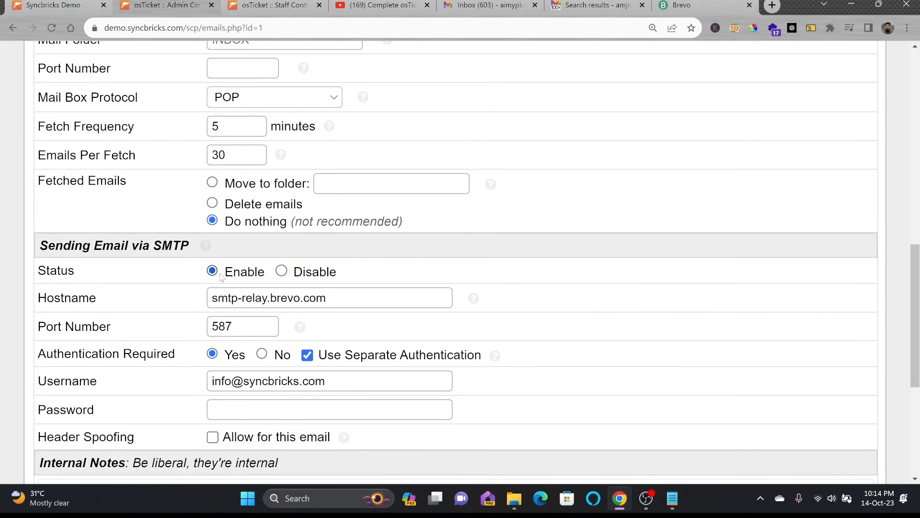
scroll(221, 278, down, 5)
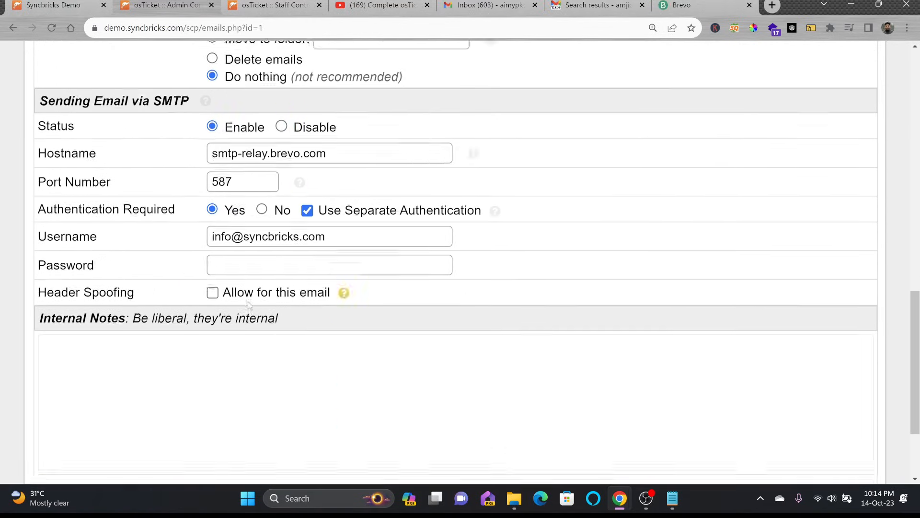
click(353, 368)
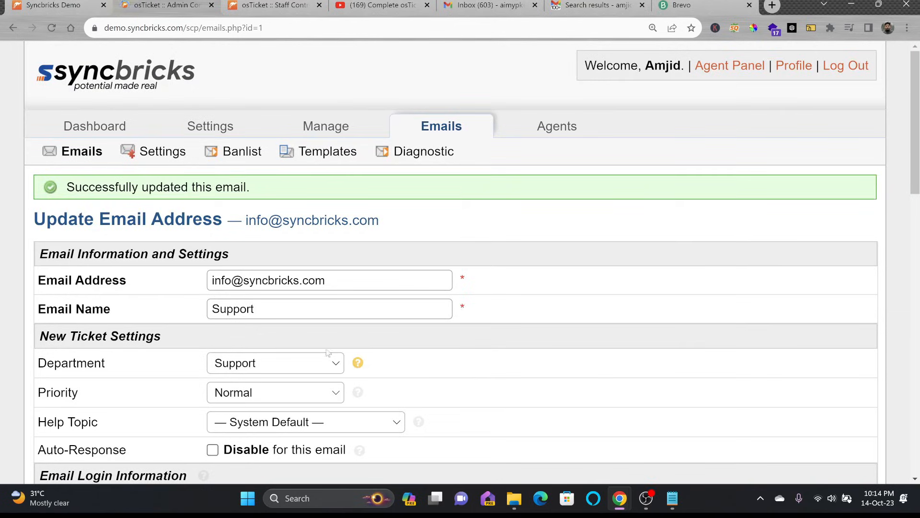
scroll(355, 367, down, 12)
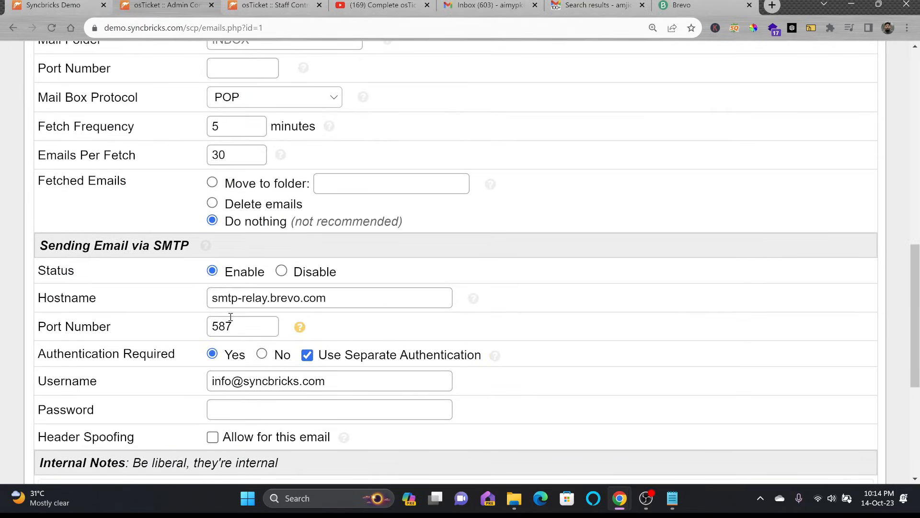
scroll(235, 316, up, 12)
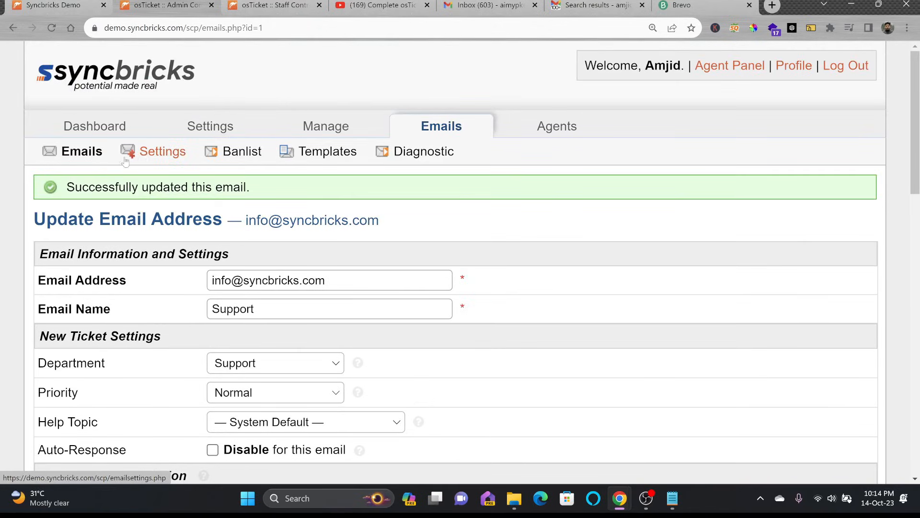
Step: Set Default MTA to the Support address, save, and open the test email's sender list
click(145, 157)
scroll(245, 308, down, 10)
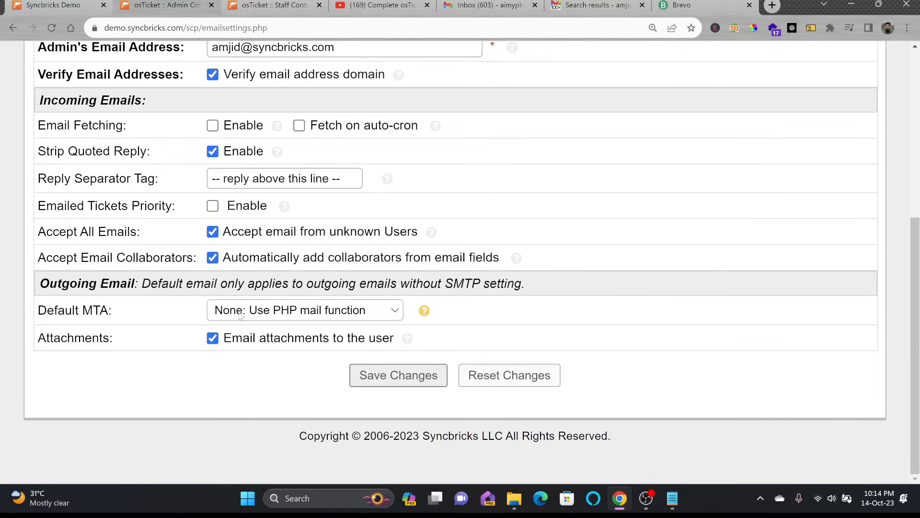
click(294, 316)
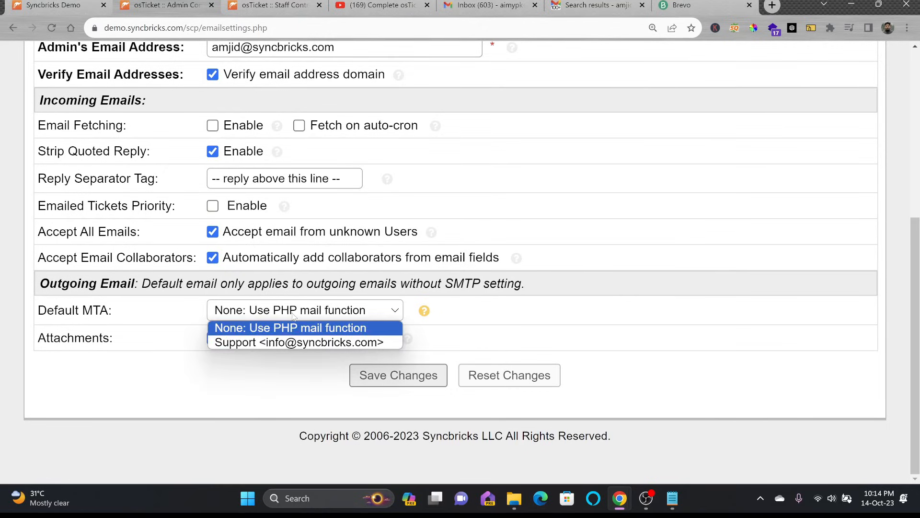
click(281, 343)
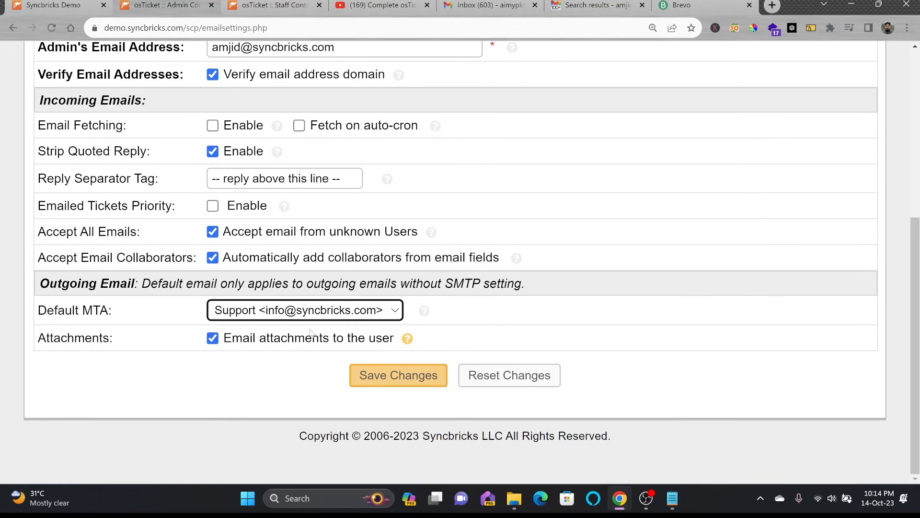
click(389, 375)
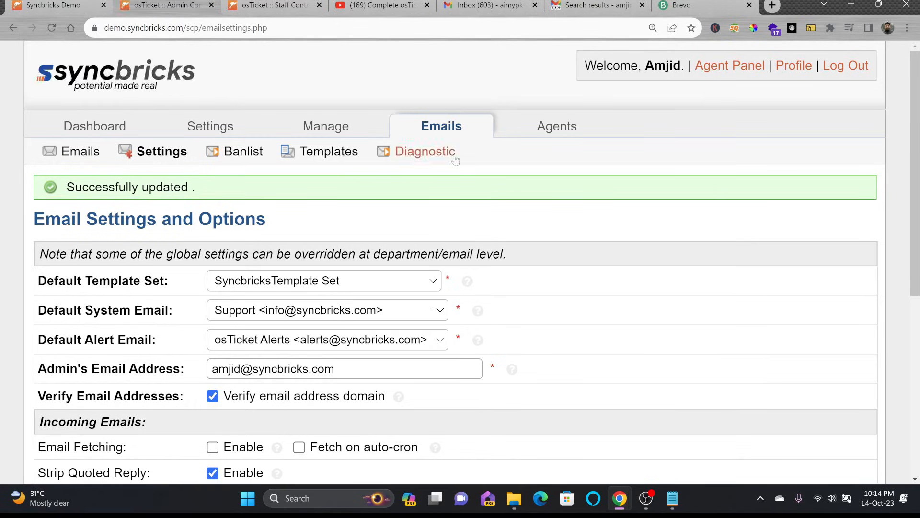
click(445, 159)
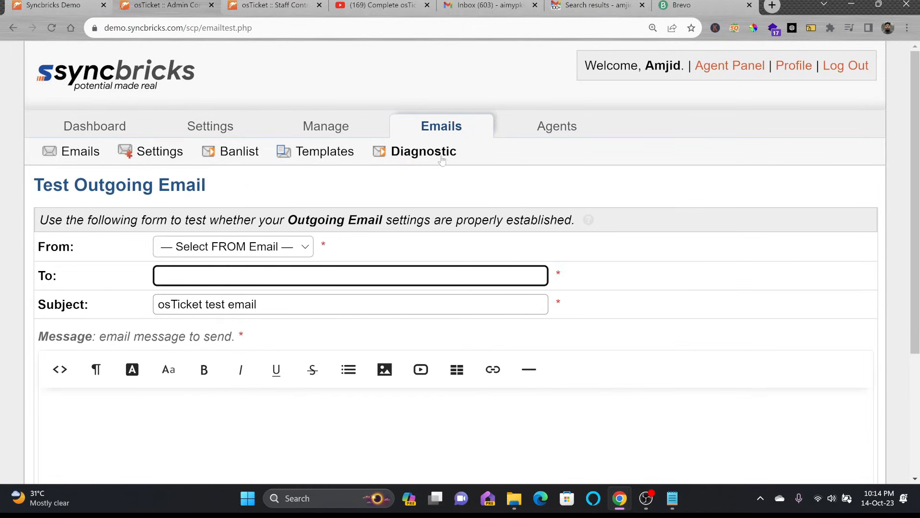
click(247, 245)
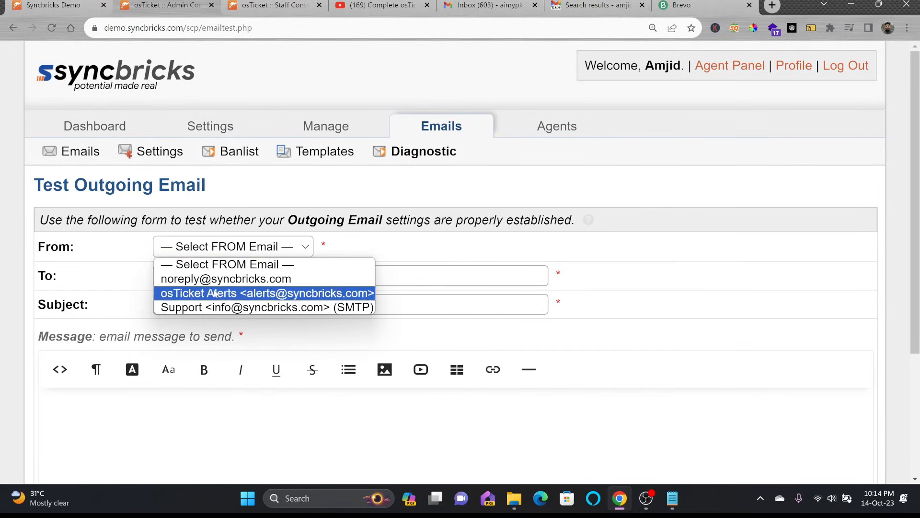
Step: Send a test email from Support (SMTP) to the suggested recipient saying 'This is using the custom SMTP'
click(353, 307)
click(319, 282)
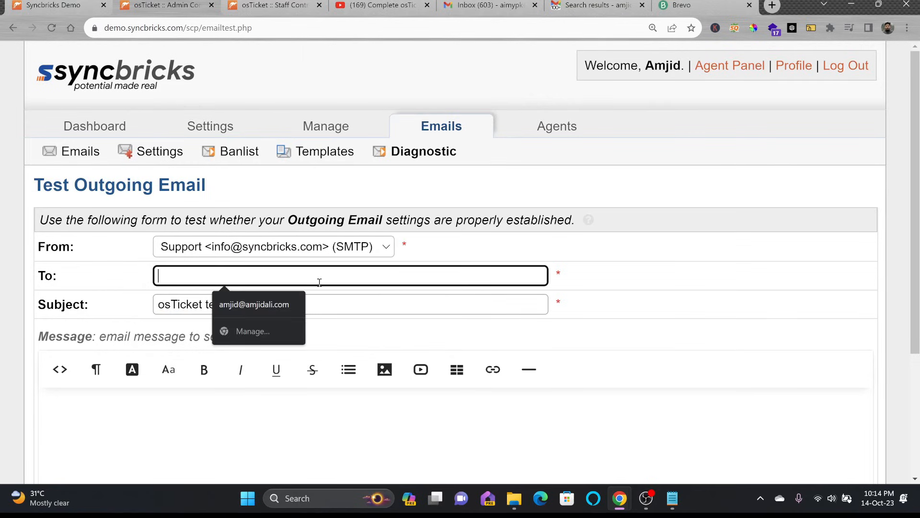
click(254, 305)
drag(281, 302, 142, 300)
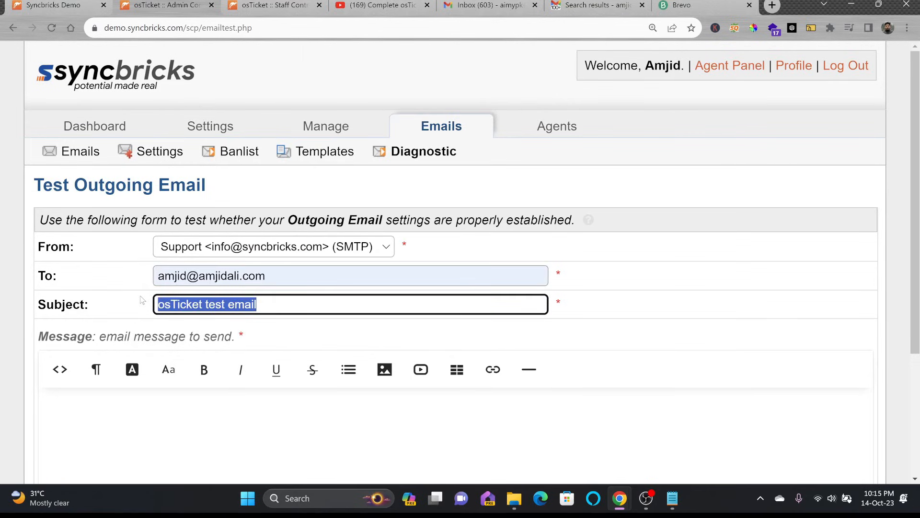
scroll(154, 331, down, 3)
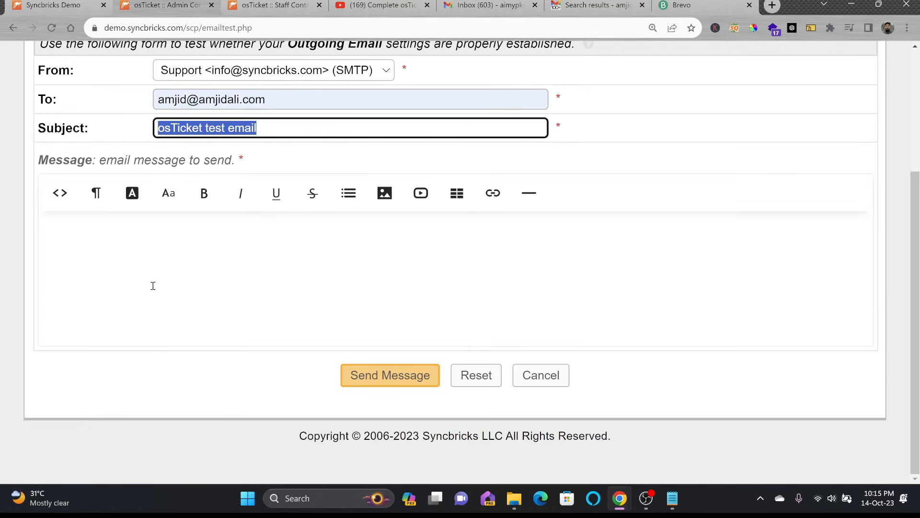
click(148, 261)
text(This is using the custom SMTP)
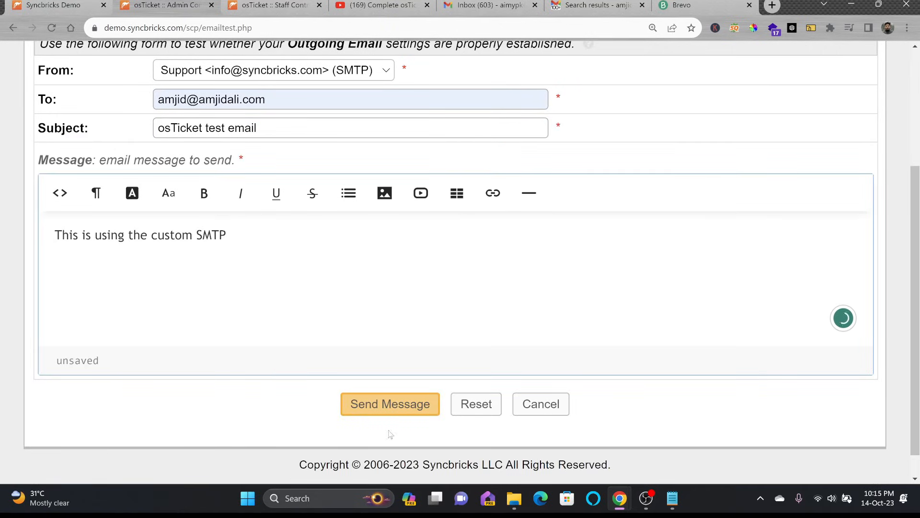
click(391, 412)
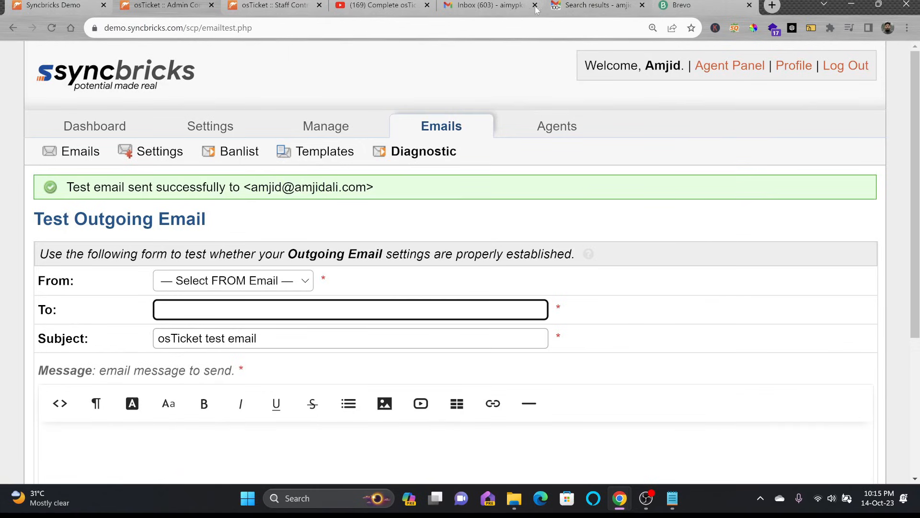
Step: In Gmail, inspect the test email's sender details, then return to the osTicket agent panel
click(551, 7)
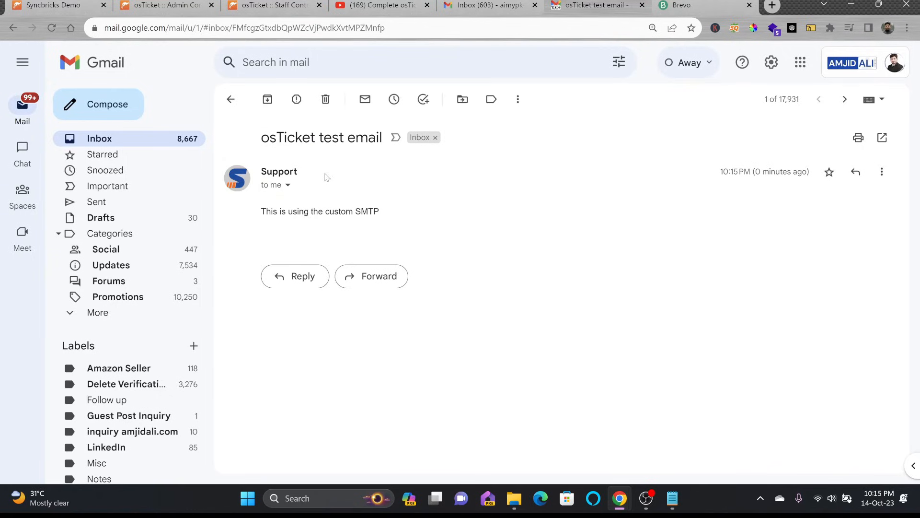
click(289, 186)
drag(397, 205, 492, 206)
click(581, 229)
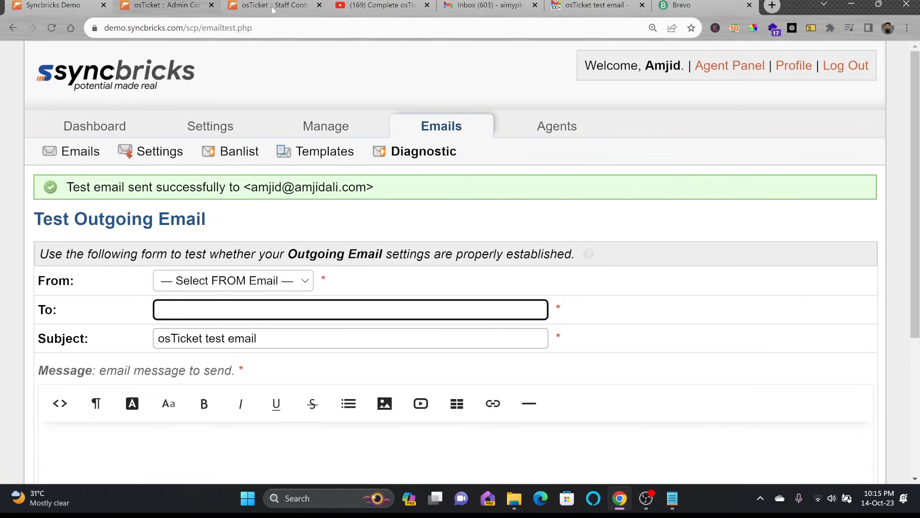
click(272, 7)
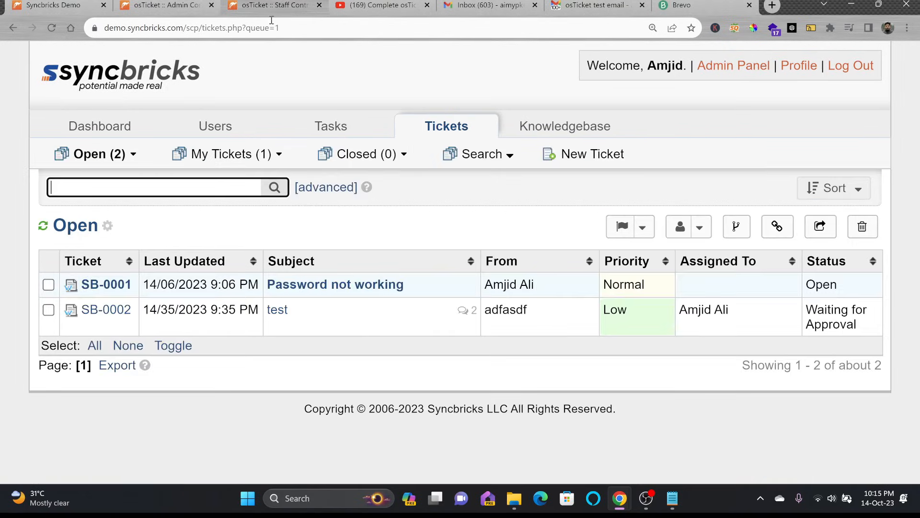
Step: Start a new Support Center ticket with contact details and General Inquiry as help topic
mouse_move(375, 157)
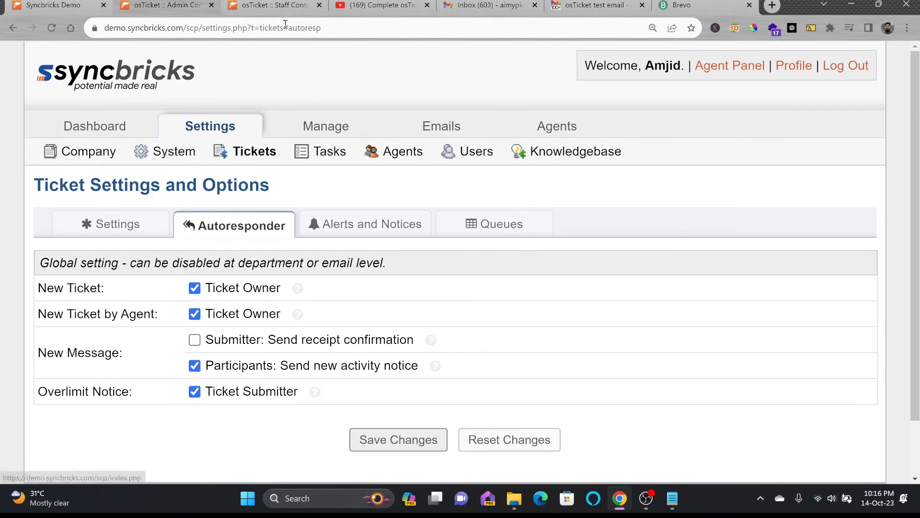
click(73, 8)
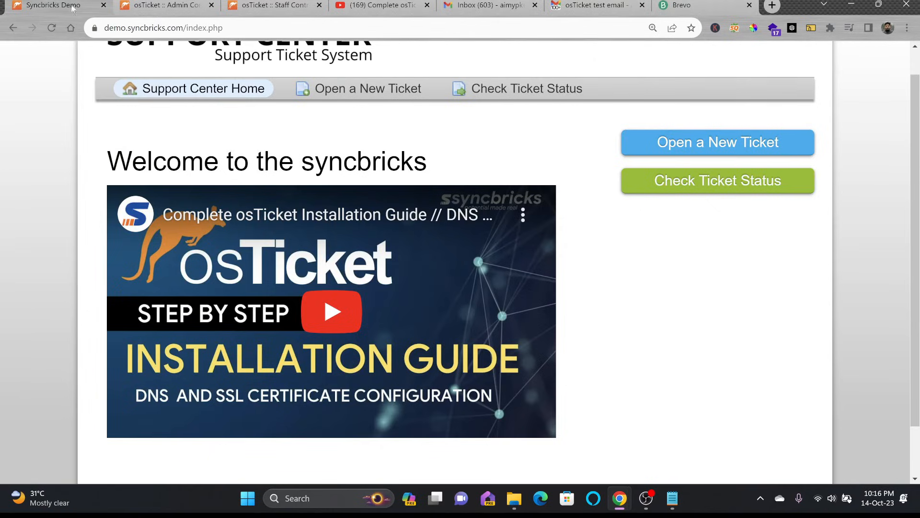
click(651, 153)
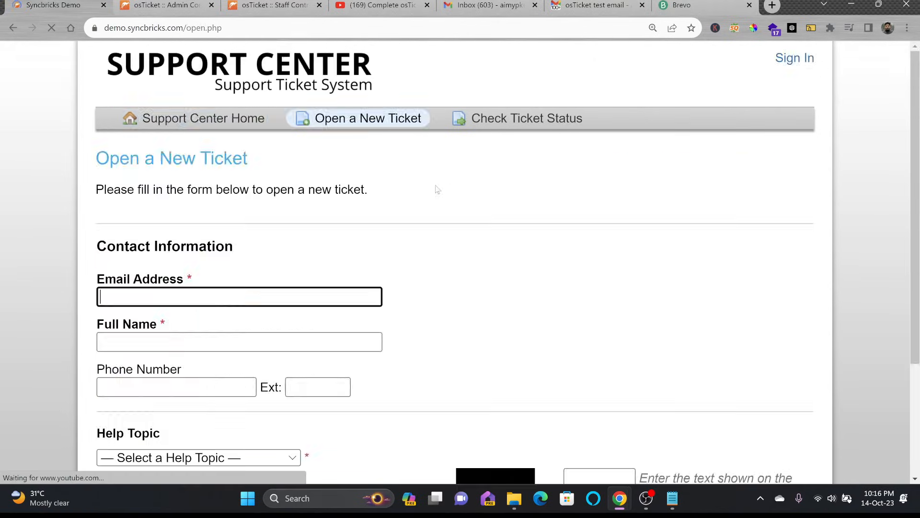
click(259, 301)
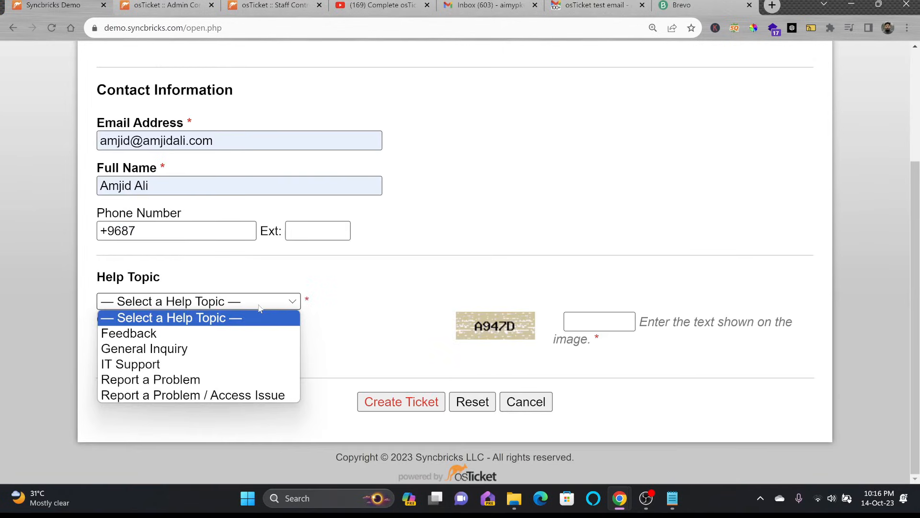
click(175, 348)
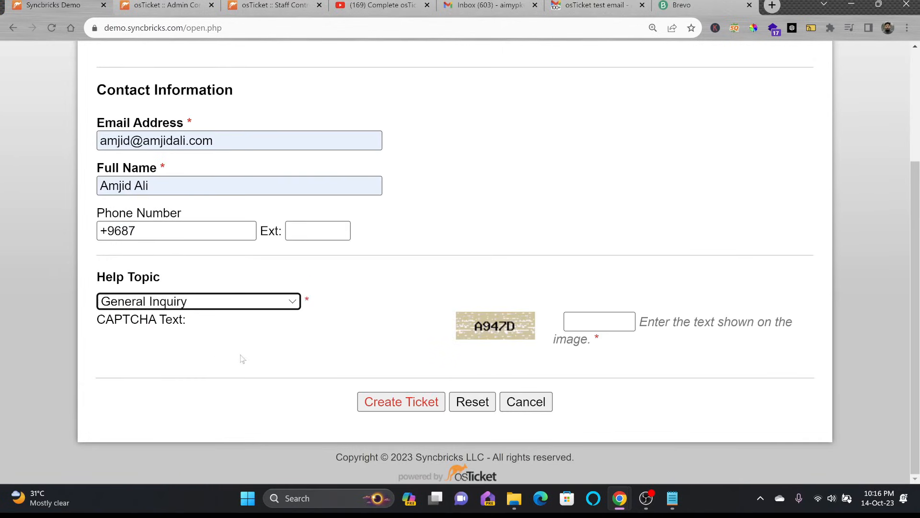
Step: Enter the summary 'Please Configure SMTP on osTicket', details and CAPTCHA, then submit the ticket
click(217, 233)
text(Thi is)
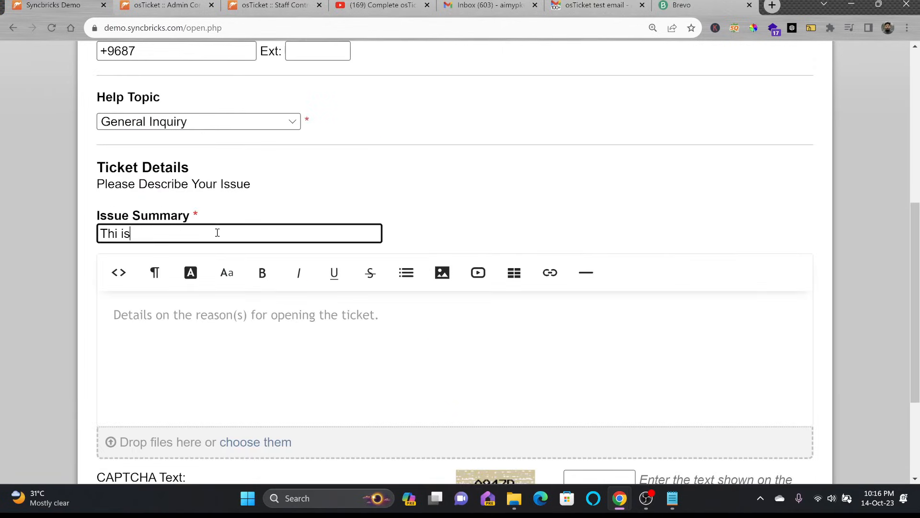
key(BackSpace)
key(BackSpace)
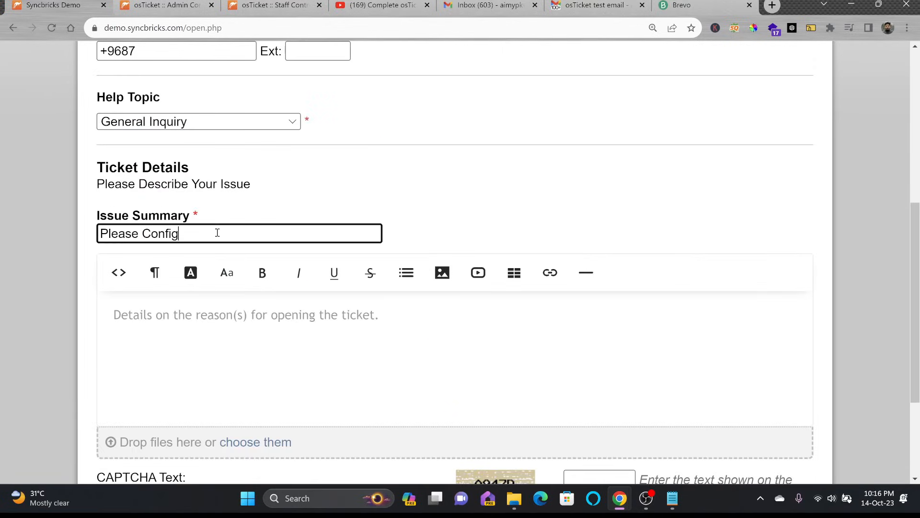
text(u)
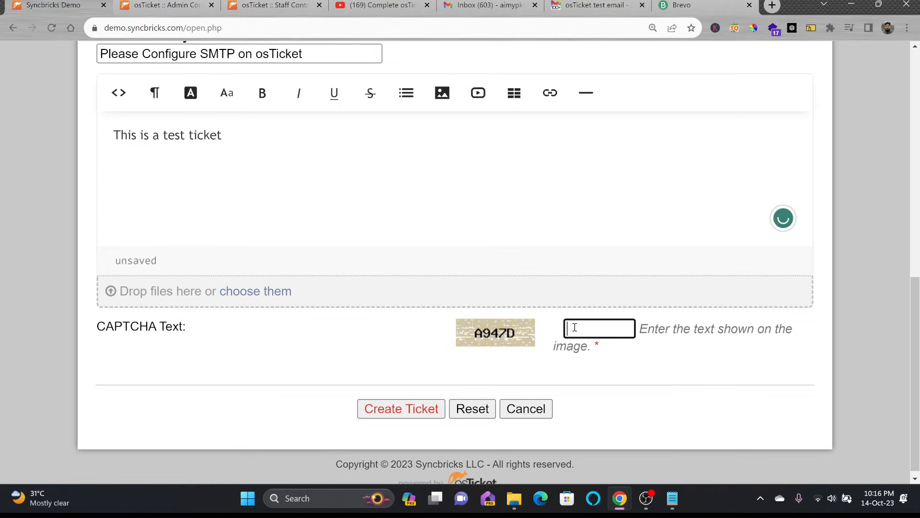
text(A)
text(947D)
click(402, 409)
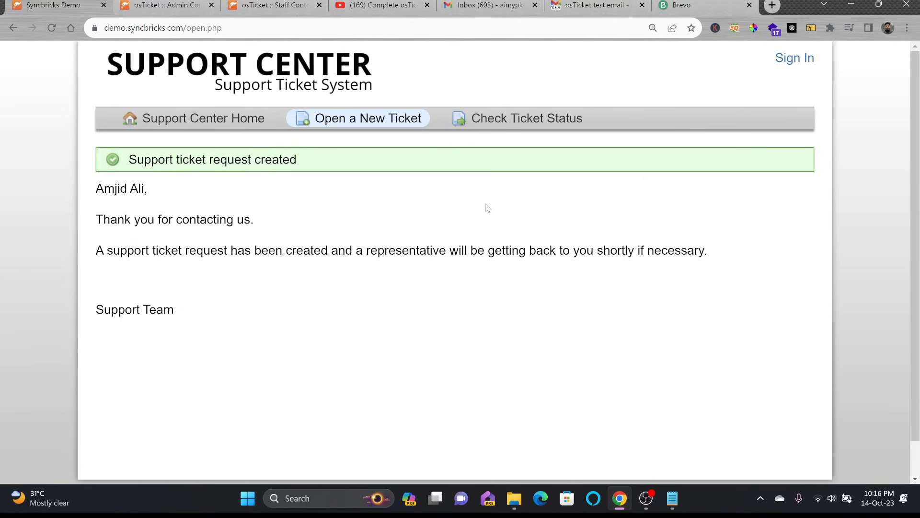
click(573, 5)
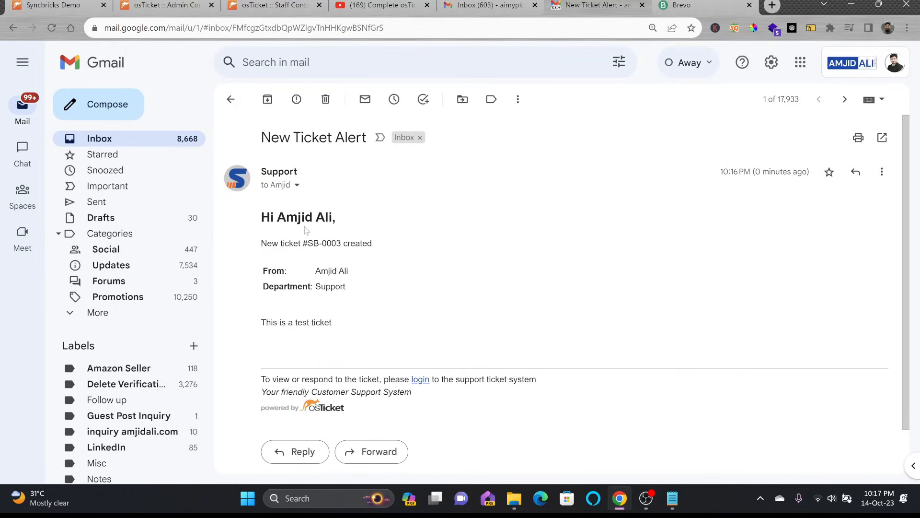
Step: Read the New Ticket Alert for #SB-0003 and its sender details, then return to osTicket admin
drag(263, 241, 374, 245)
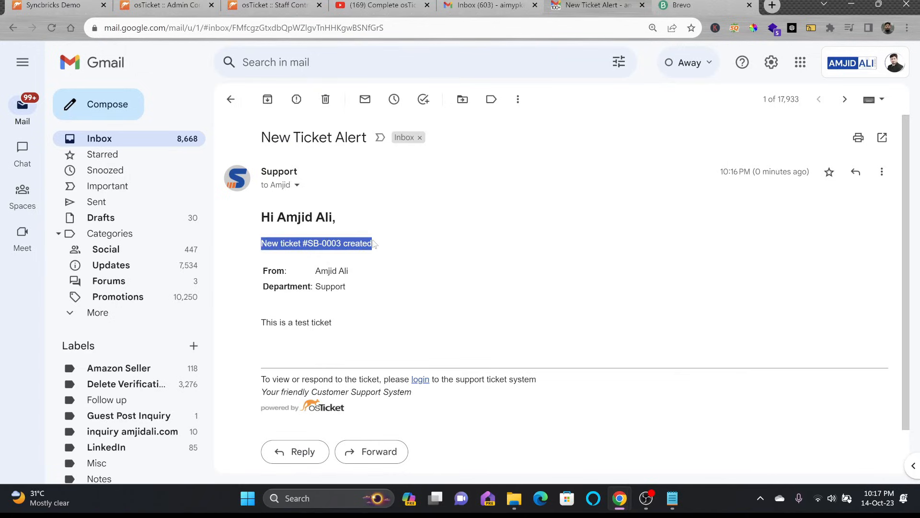
click(297, 184)
click(291, 253)
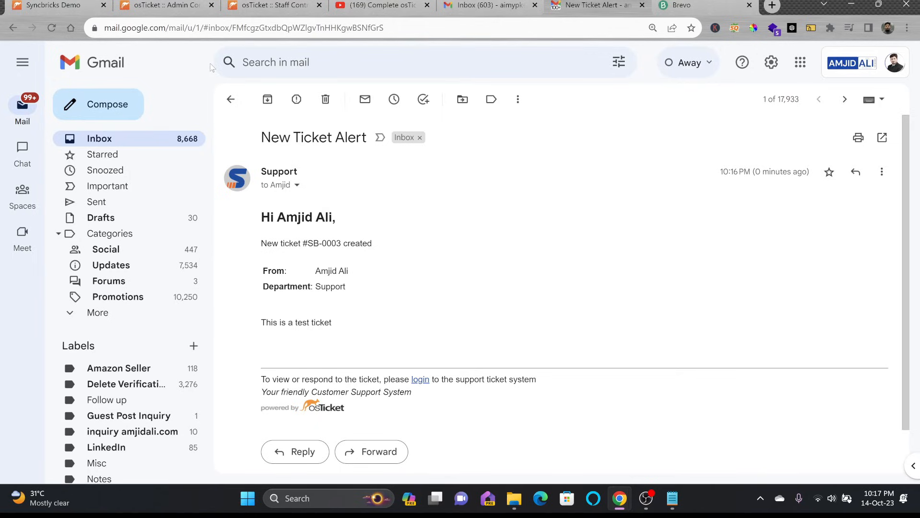
click(161, 4)
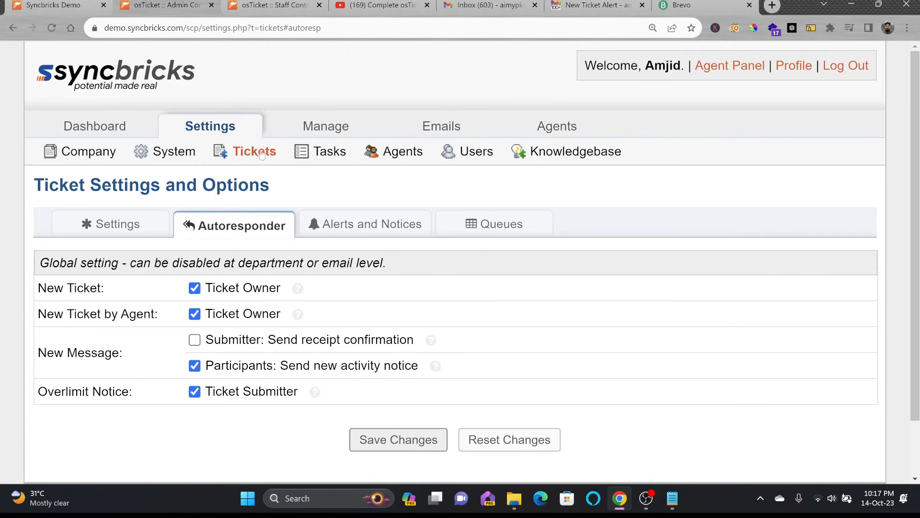
Step: Review the email addresses list and the email settings page
click(442, 126)
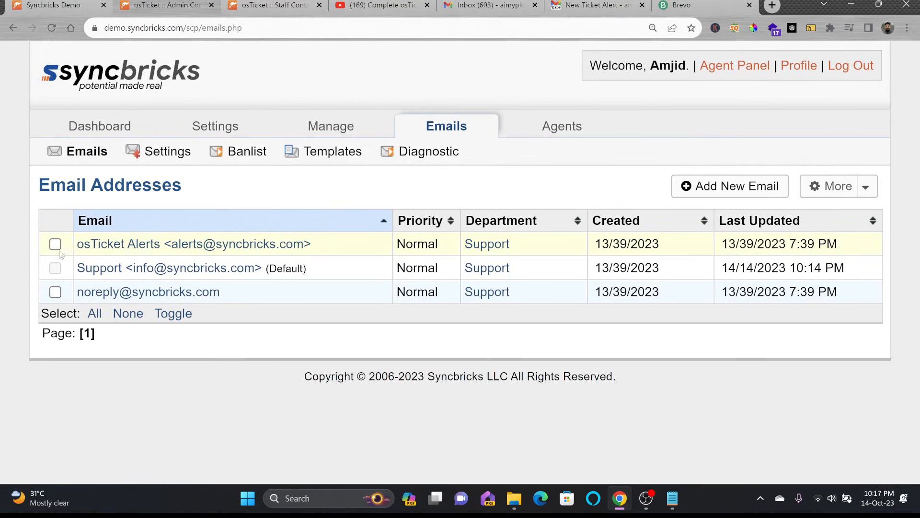
click(161, 151)
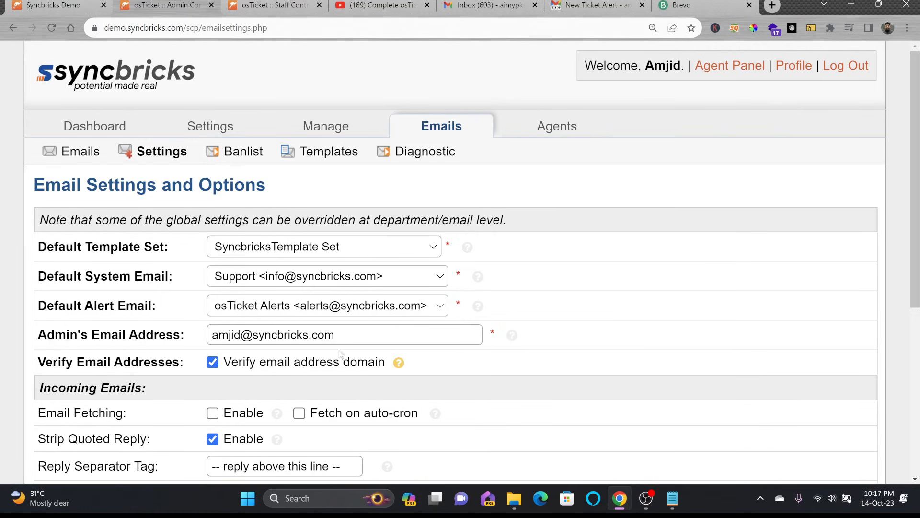
scroll(339, 353, down, 3)
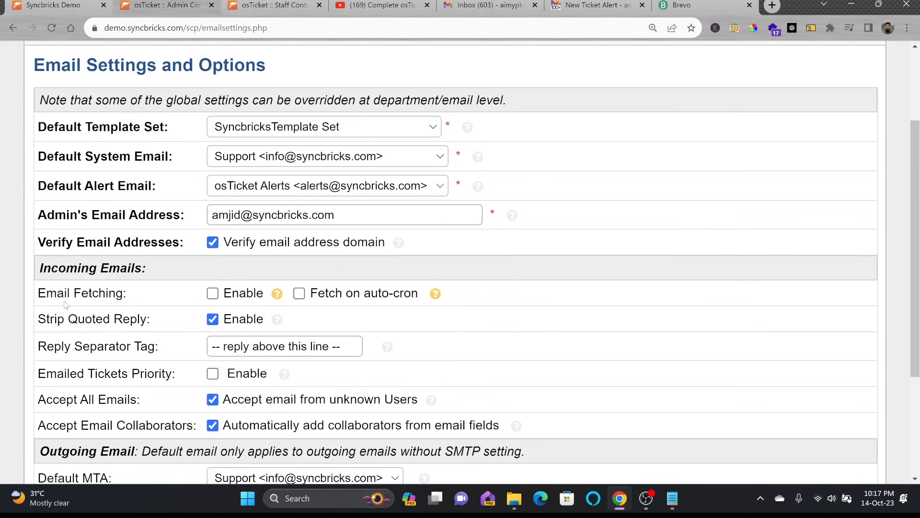
scroll(197, 295, down, 3)
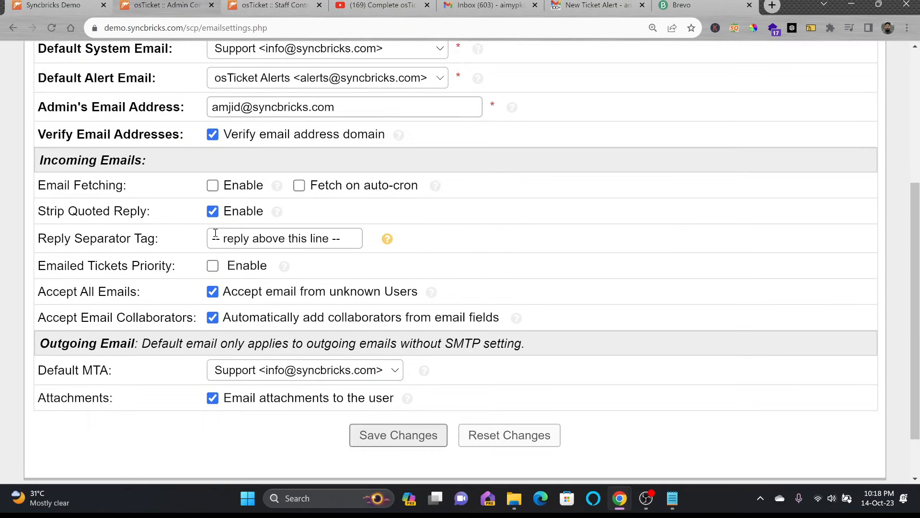
scroll(215, 233, up, 5)
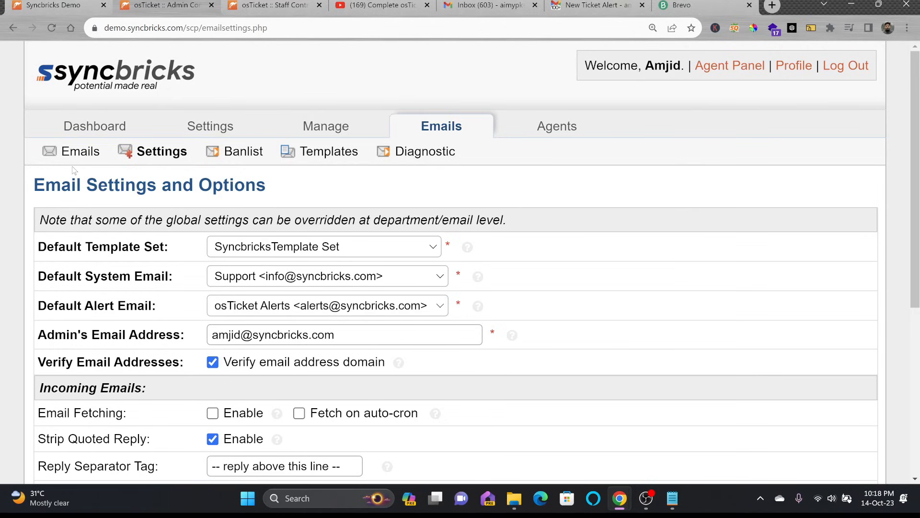
Step: Go to Agents > Departments and start adding a new department
click(557, 127)
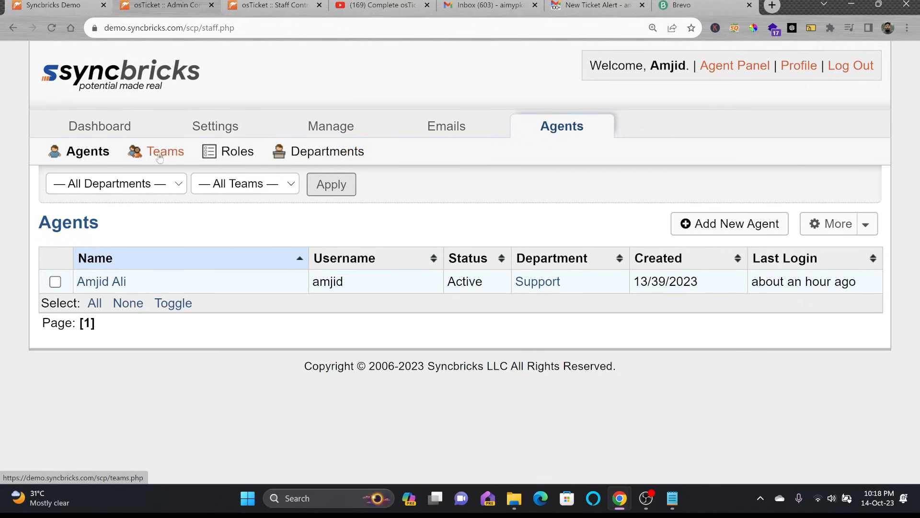
click(306, 158)
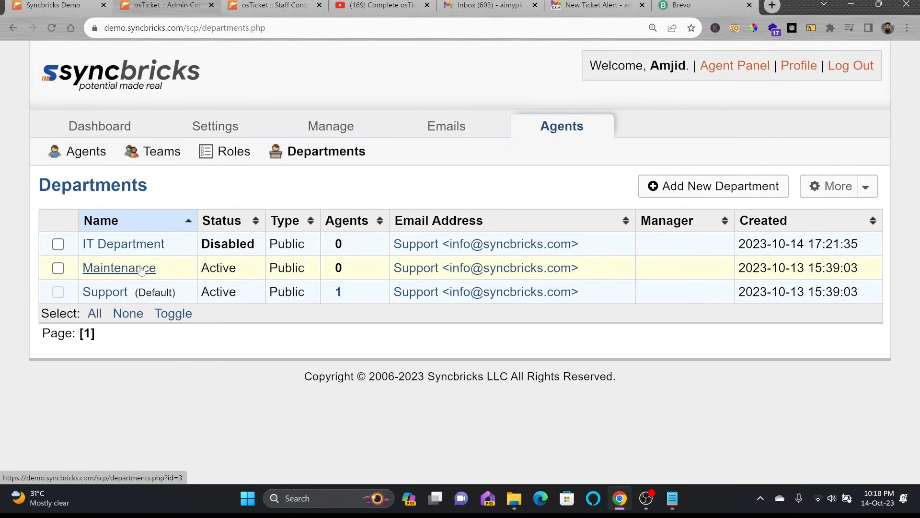
click(691, 188)
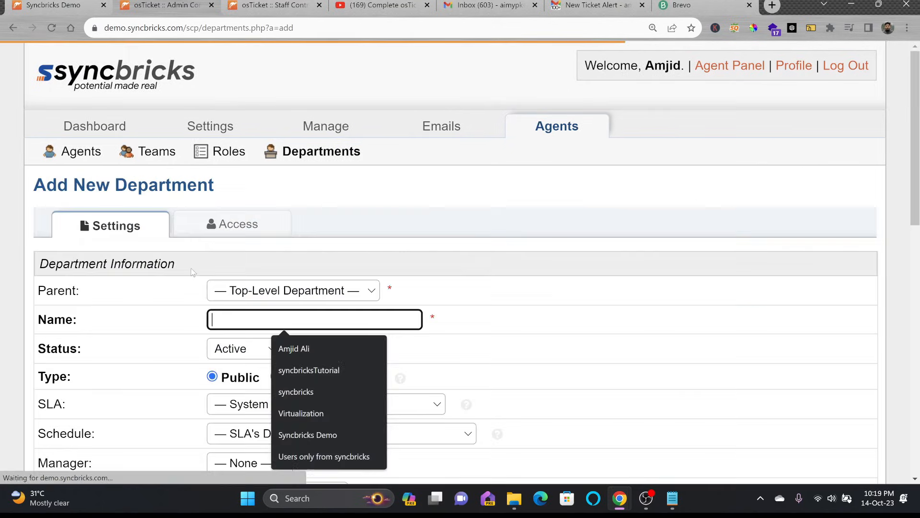
Step: Name the new department 'Human Resource Department'
click(252, 319)
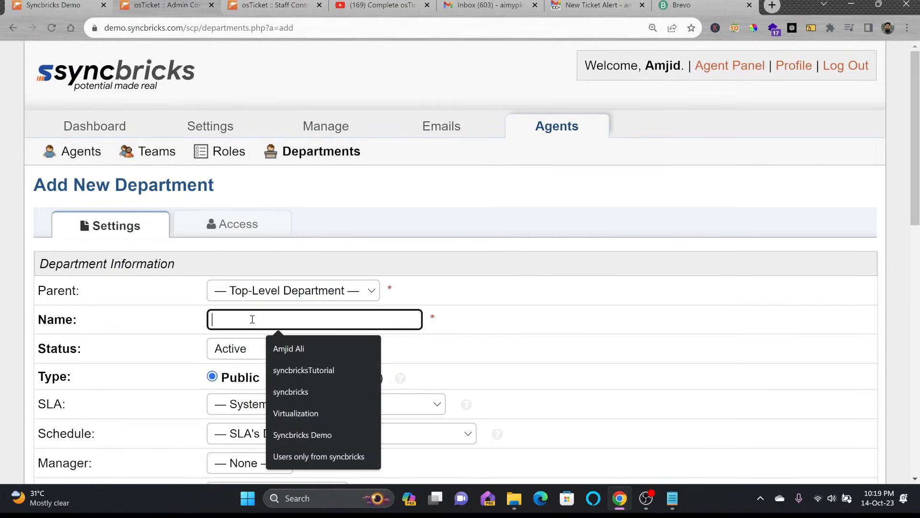
text(hr)
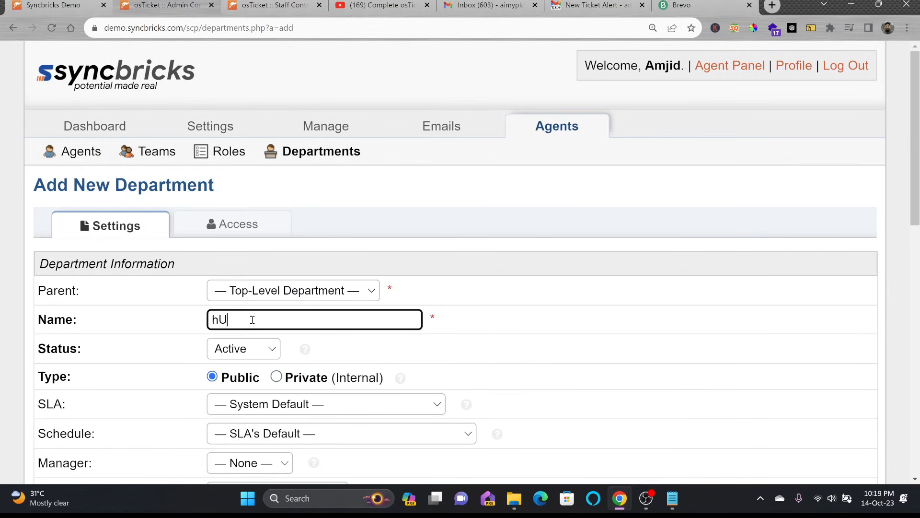
key(BackSpace)
key(BackSpace)
text(Human re)
key(BackSpace)
text(Resource Departm)
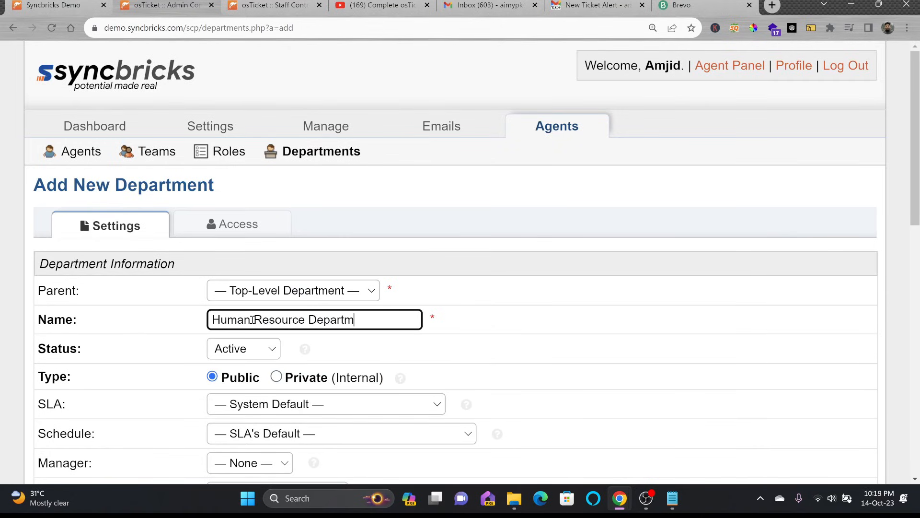
text(ent)
Step: Give it the Default SLA (18 hours) and the weekday schedule with U.S. holidays
scroll(479, 374, down, 1)
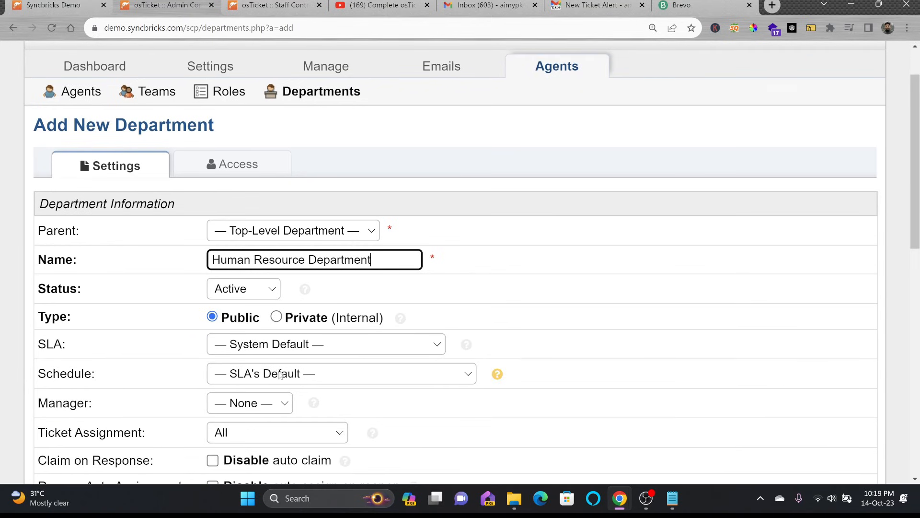
click(303, 346)
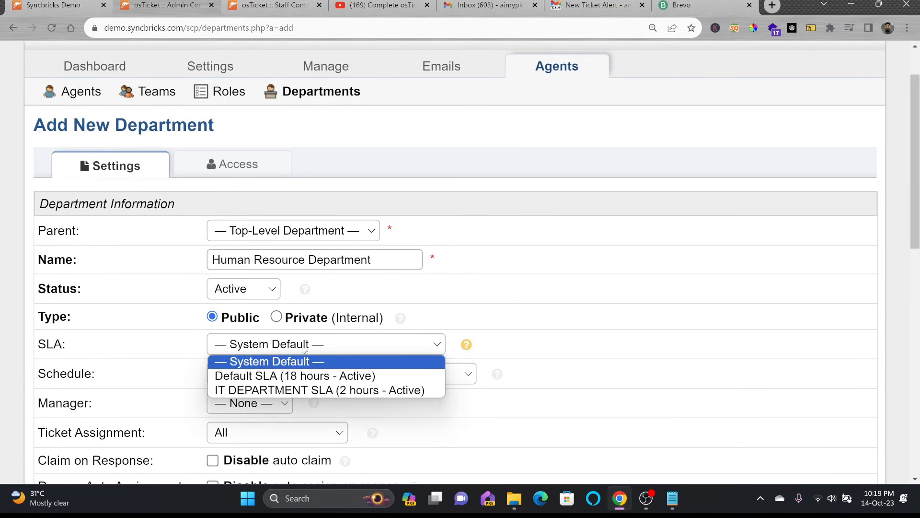
click(280, 381)
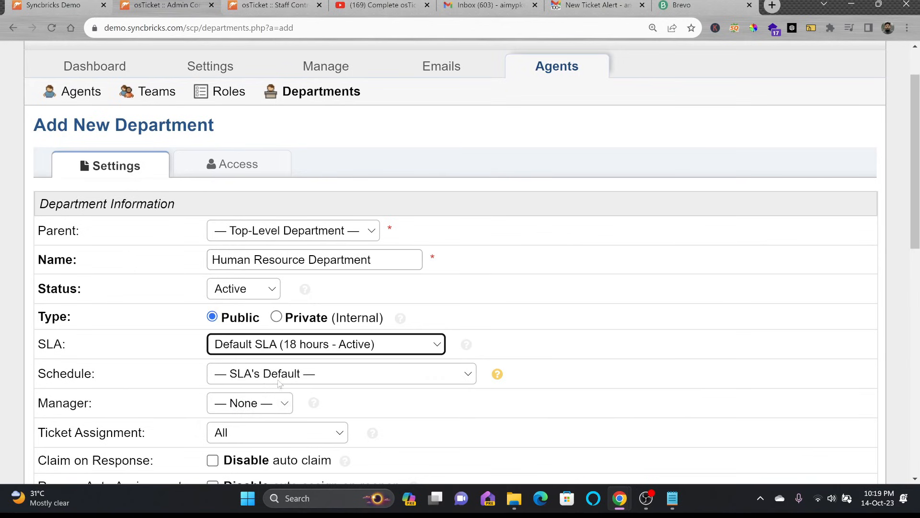
scroll(381, 377, down, 2)
click(308, 259)
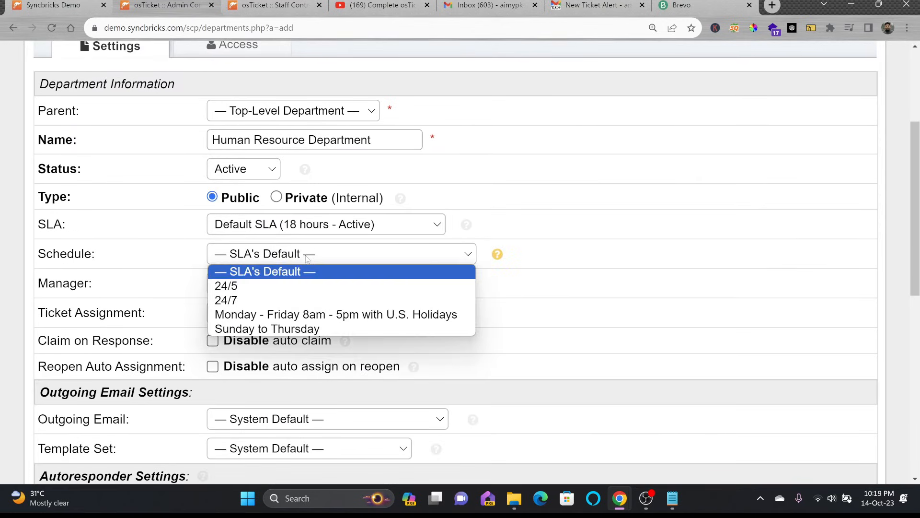
click(287, 315)
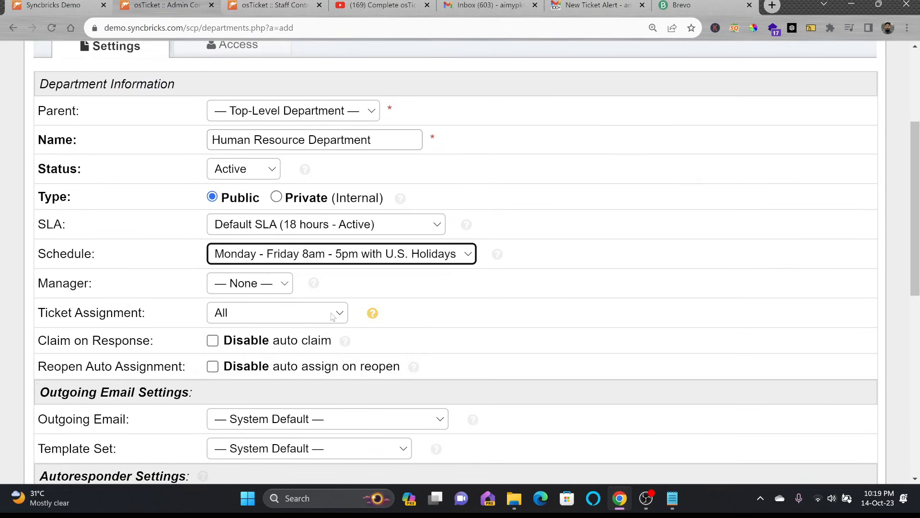
Step: Leave the department manager as None and restrict ticket assignment to Department Members
click(254, 286)
click(254, 306)
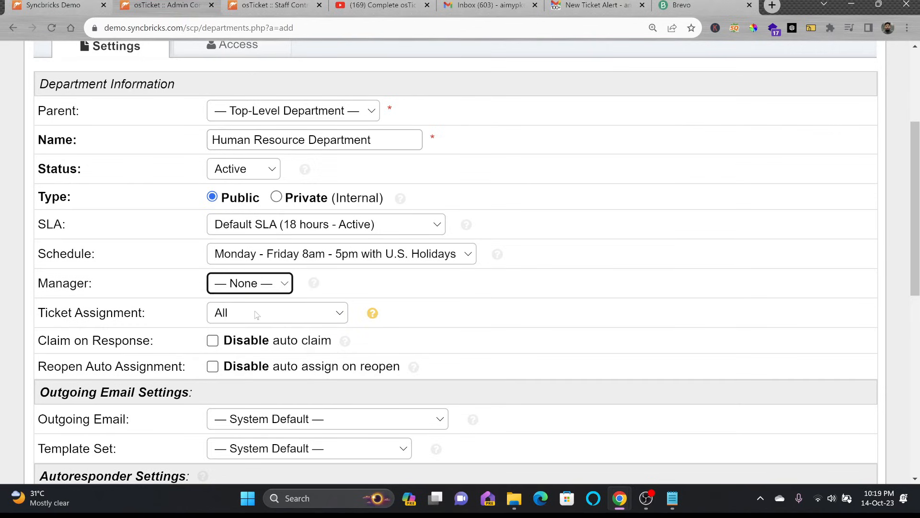
click(262, 284)
click(258, 315)
click(260, 315)
click(262, 284)
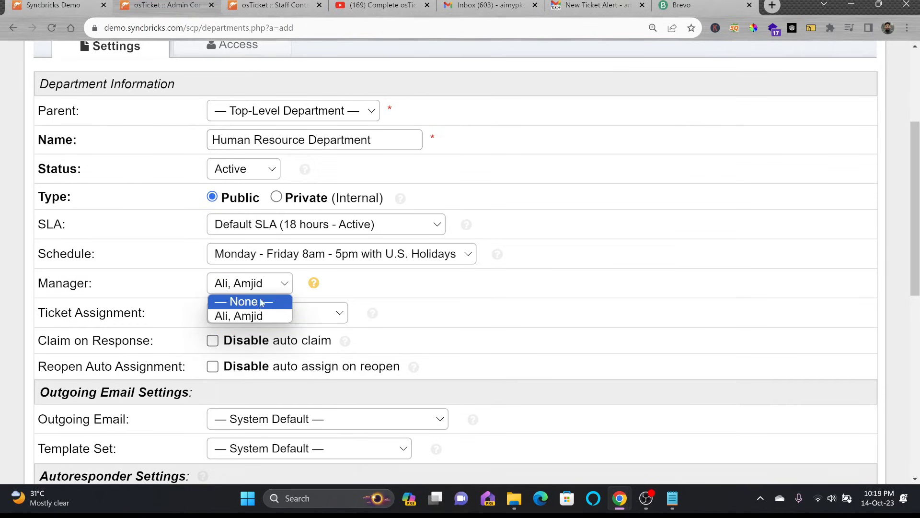
click(260, 301)
click(256, 320)
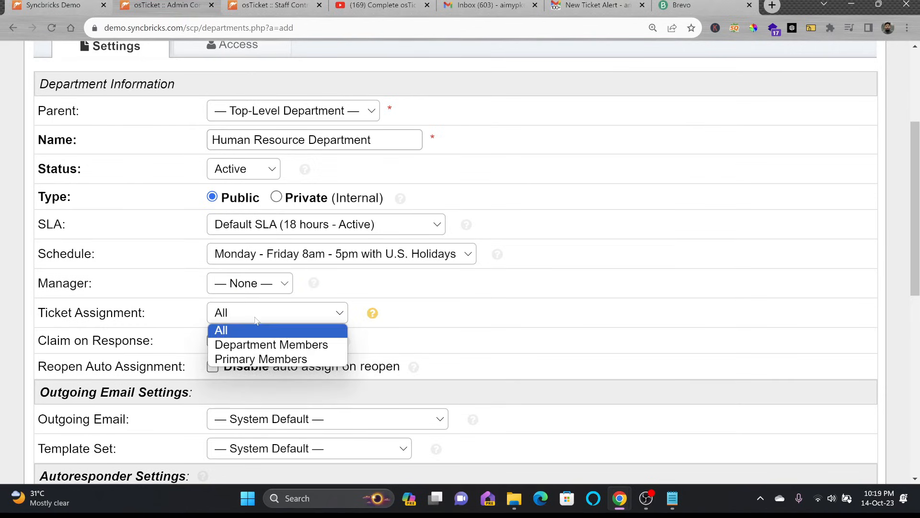
click(262, 344)
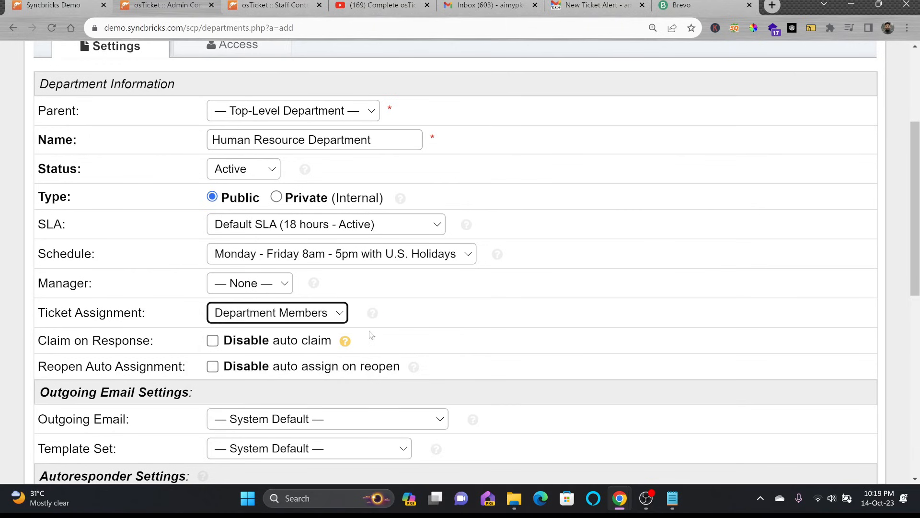
Step: Keep the system default outgoing email and review who receives alerts and notices
scroll(303, 324, down, 1)
scroll(303, 322, down, 1)
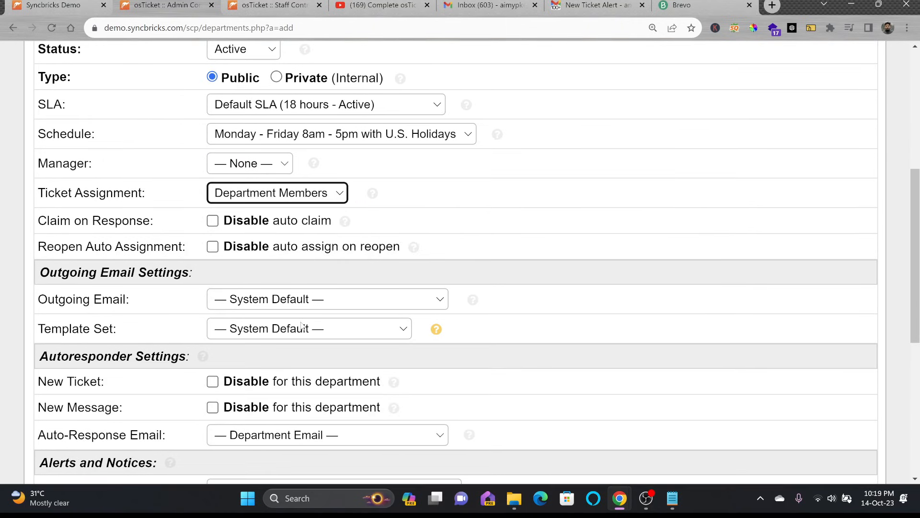
click(230, 302)
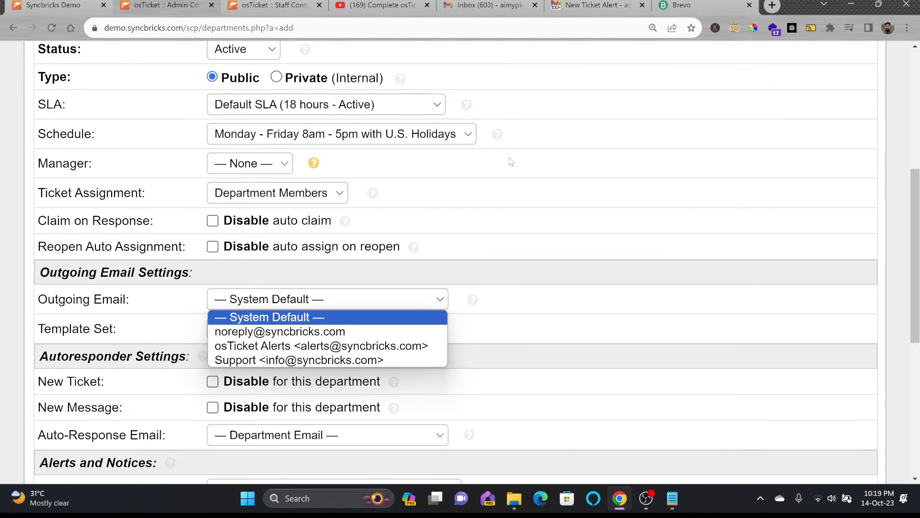
click(533, 309)
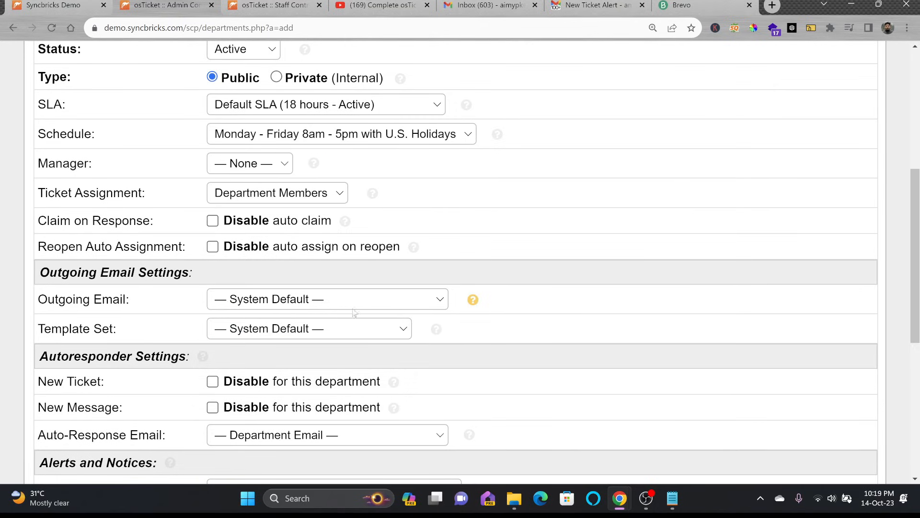
scroll(307, 326, down, 2)
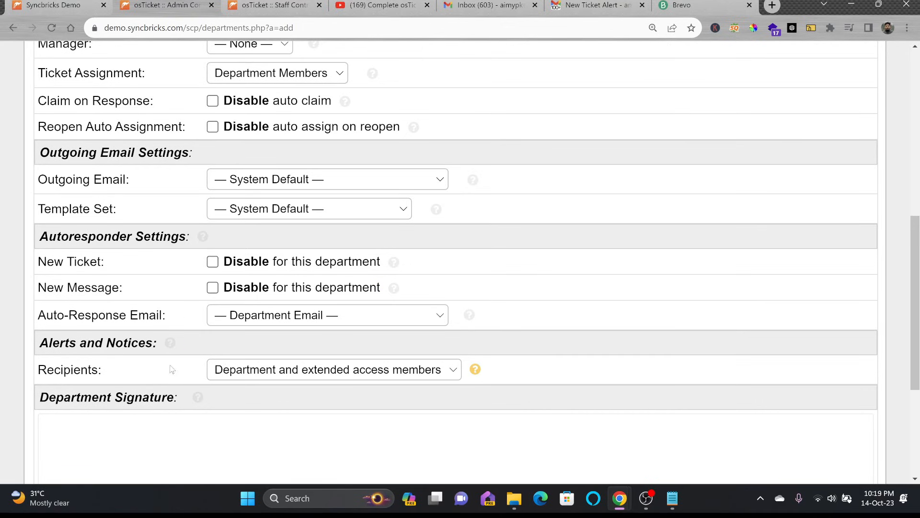
click(307, 370)
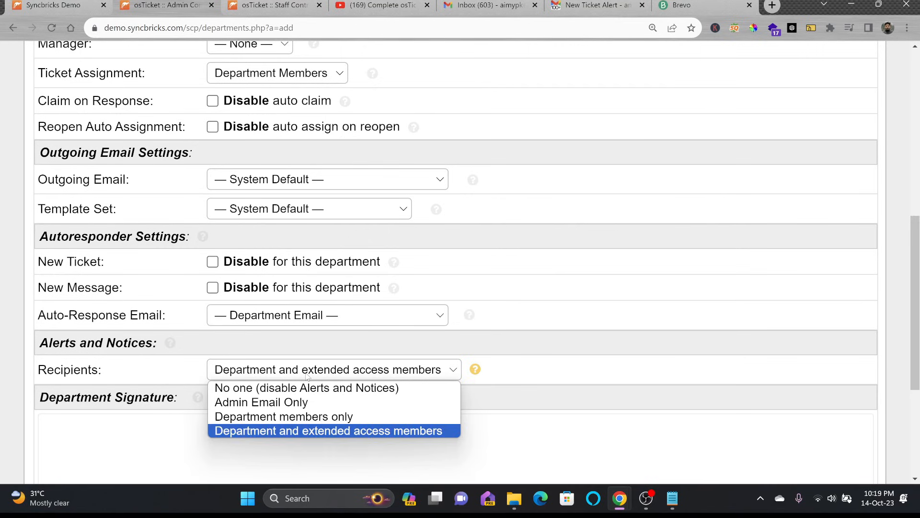
scroll(307, 376, up, 9)
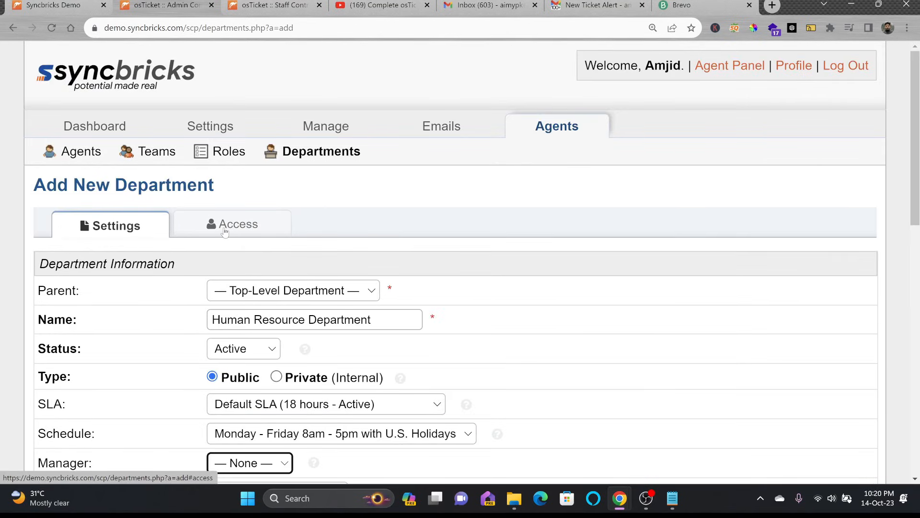
Step: Check member access without adding extended-access agents, and create the department
click(224, 232)
scroll(230, 335, down, 2)
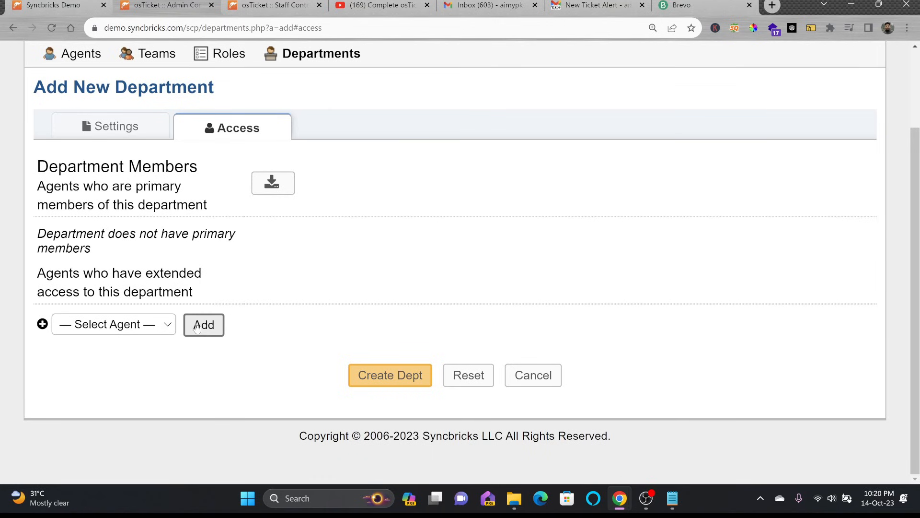
click(142, 327)
click(142, 326)
click(364, 372)
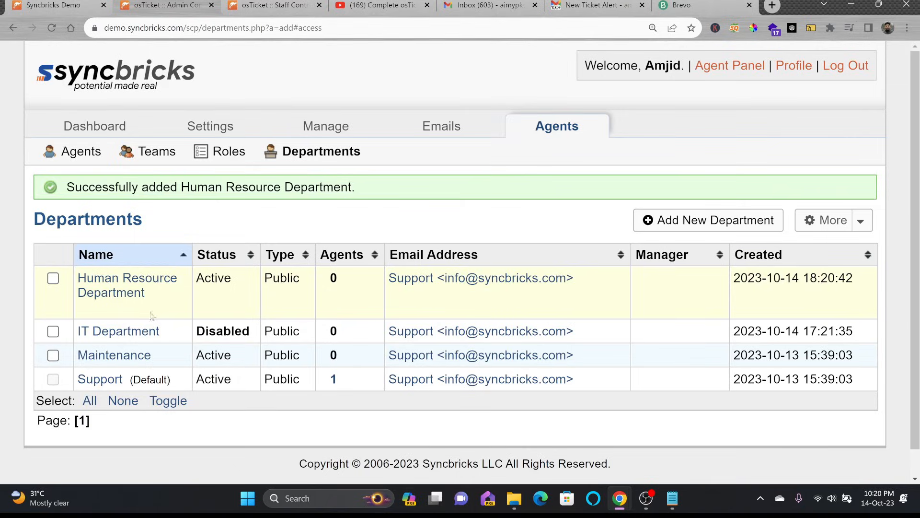
Step: Open the Human Resource Department, return to Departments, then begin adding a new agent
click(129, 279)
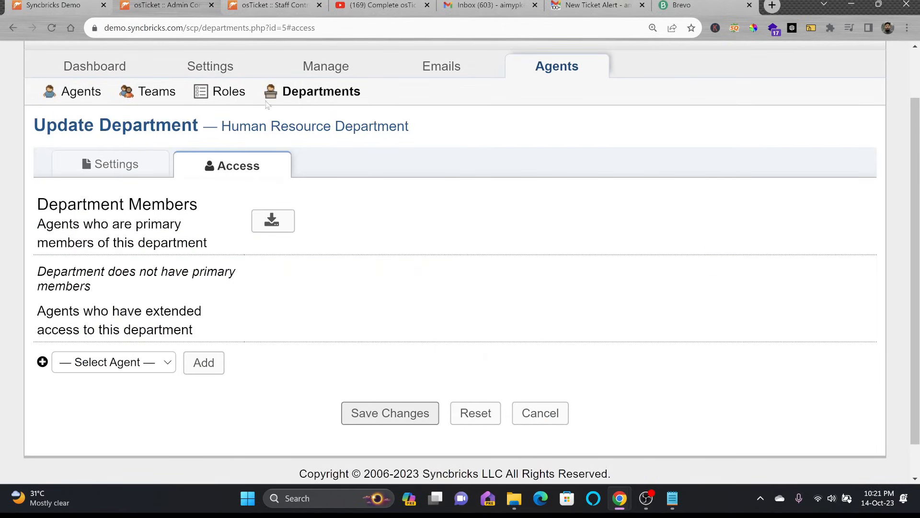
click(290, 90)
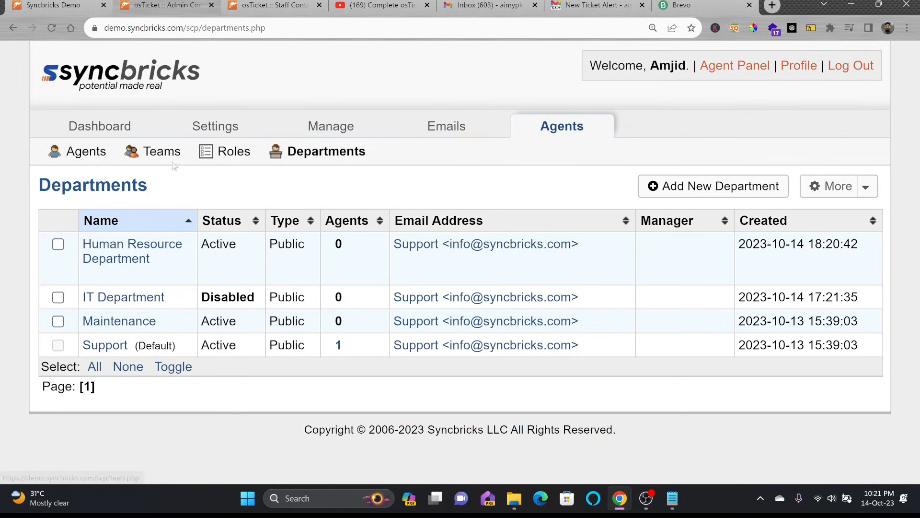
click(89, 152)
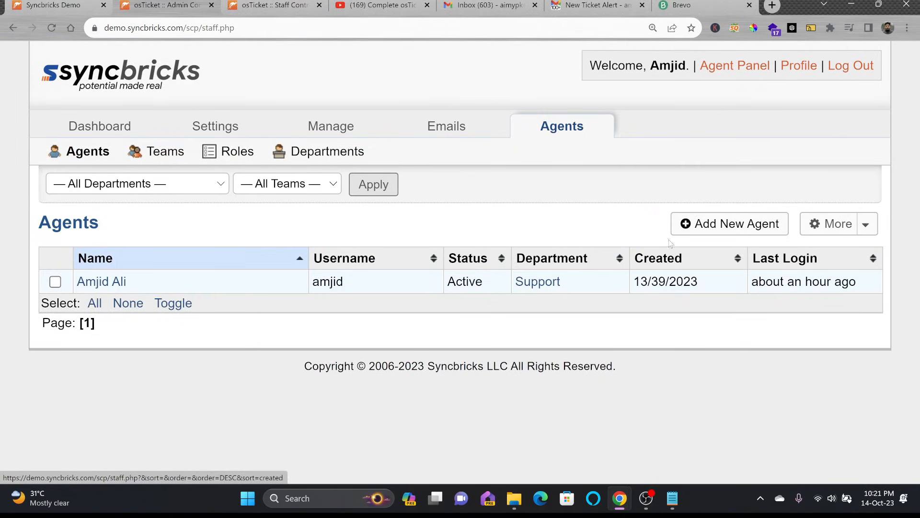
click(691, 231)
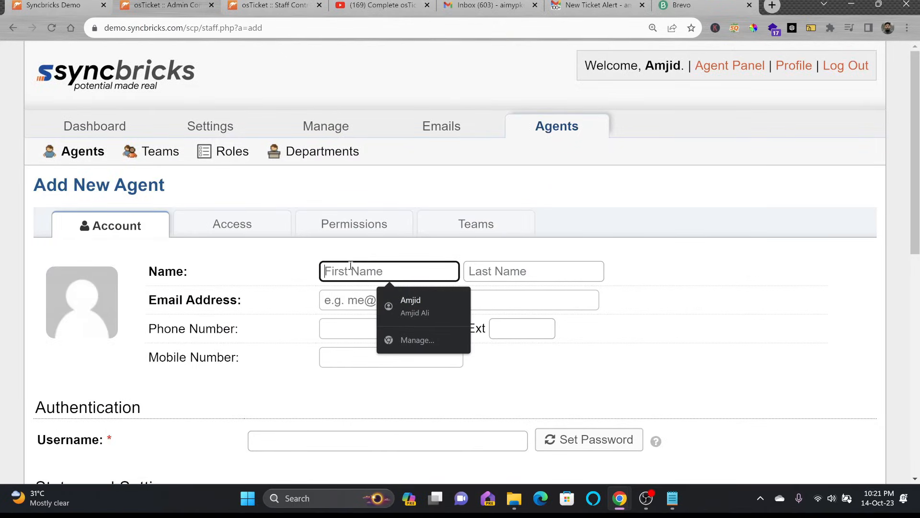
Step: Fill in the agent's first and last name, e-mail address and username
key(Tab)
key(Tab)
scroll(351, 267, down, 2)
click(350, 320)
text(mark)
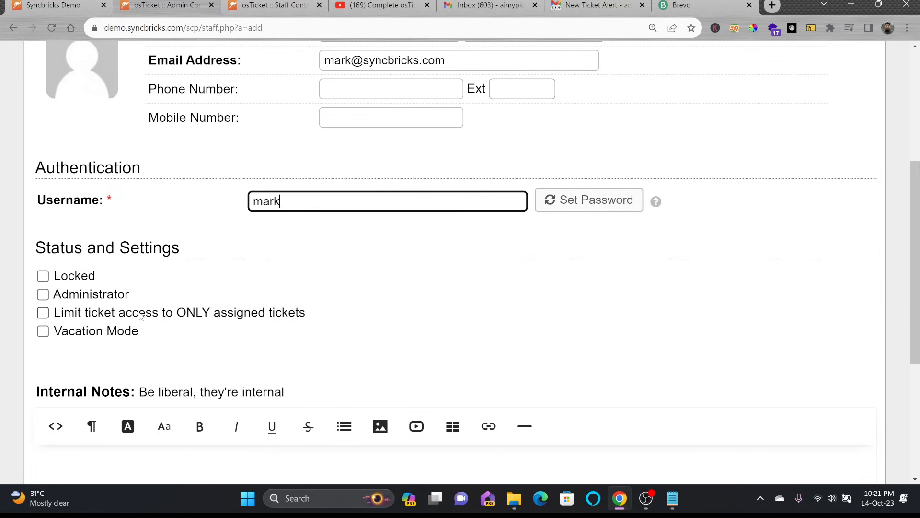
Step: Set primary department to Human Resource Department with the Limited Access role, and create the agent
click(123, 324)
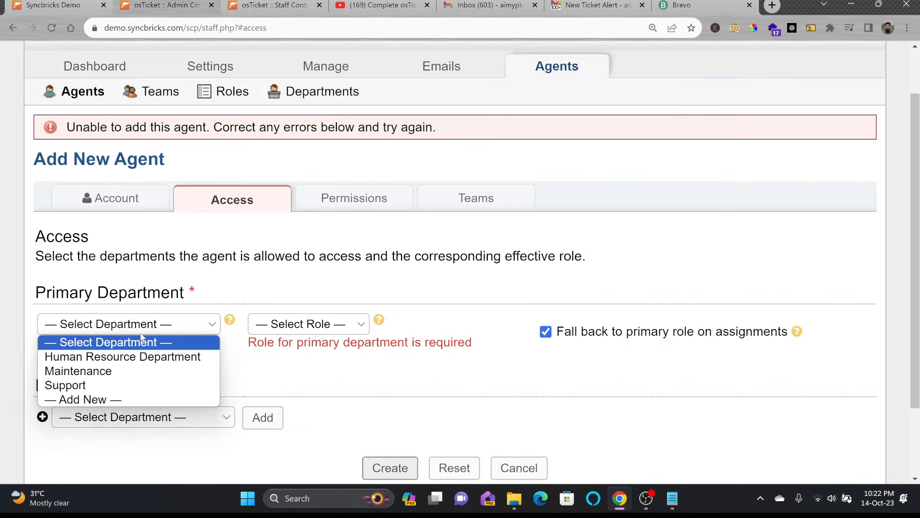
click(123, 356)
click(302, 324)
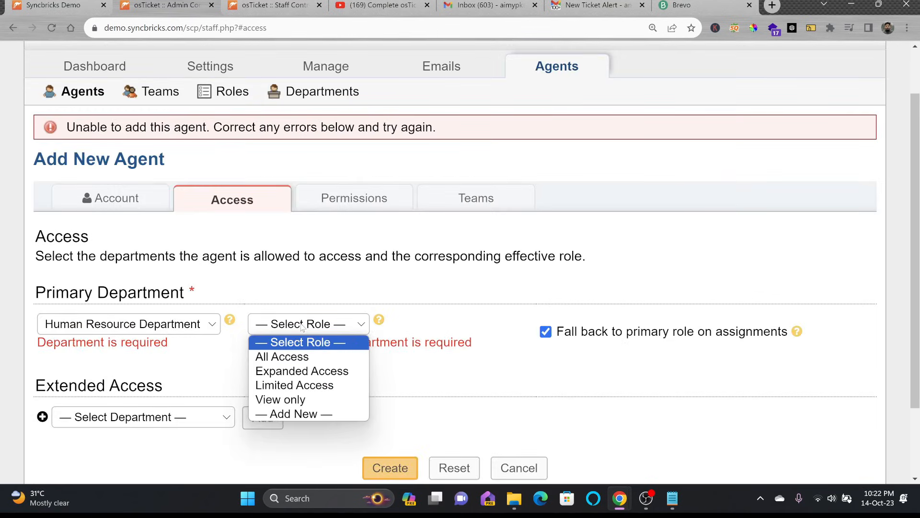
click(301, 385)
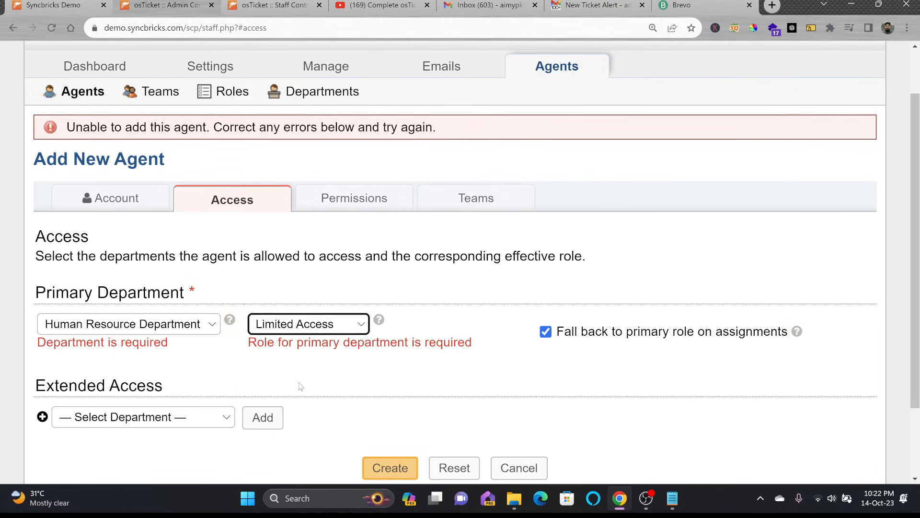
click(389, 465)
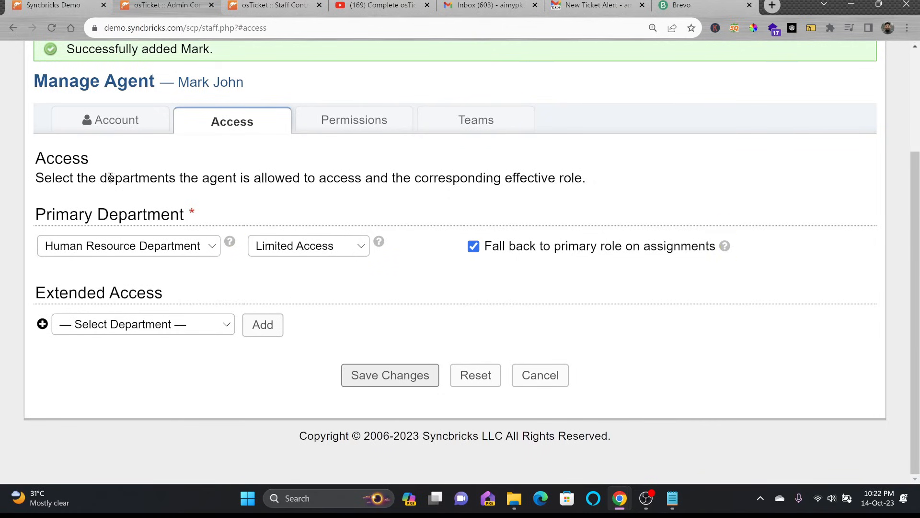
Step: Review the agent's account, access and organization, knowledgebase and miscellaneous permissions
click(99, 125)
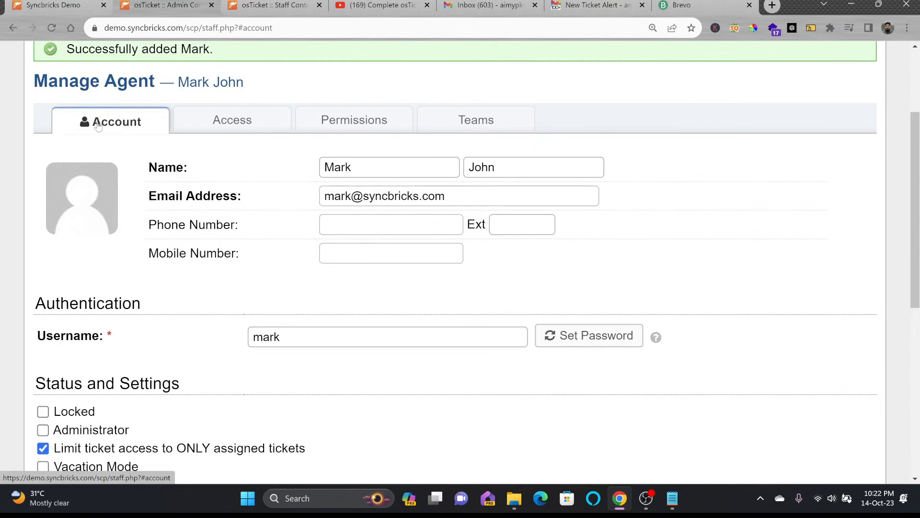
click(220, 136)
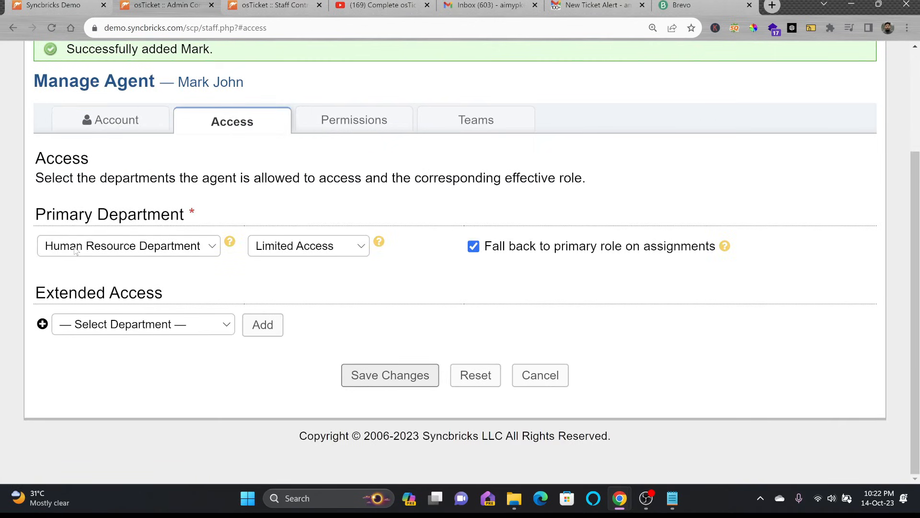
click(339, 120)
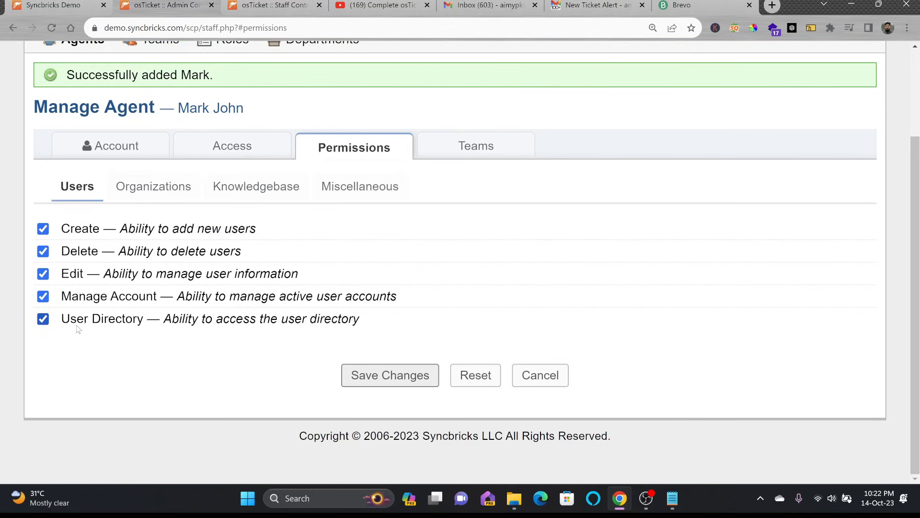
click(134, 190)
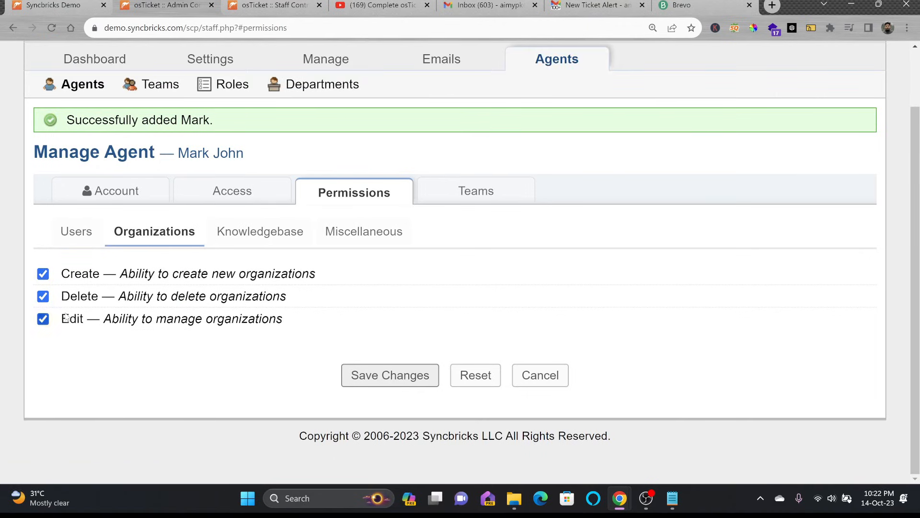
click(245, 240)
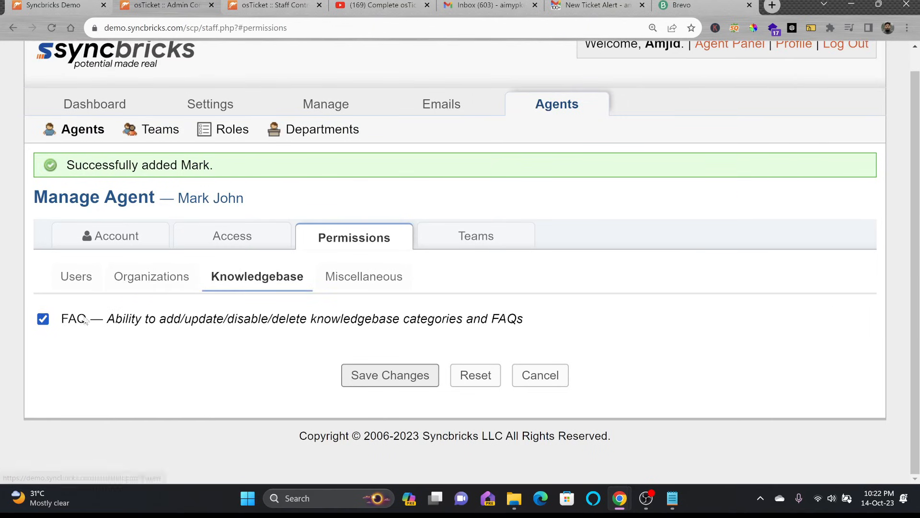
click(381, 277)
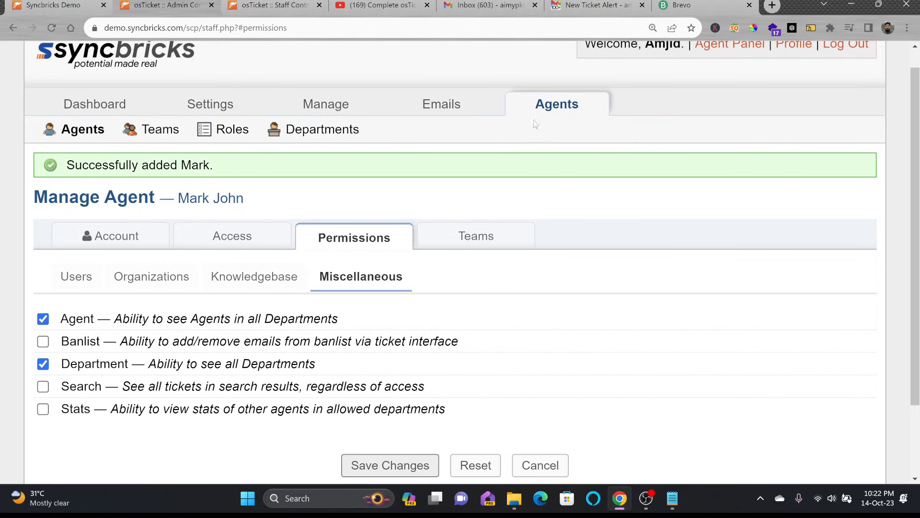
Step: Leave the agent's Teams list empty and save the changes
click(481, 232)
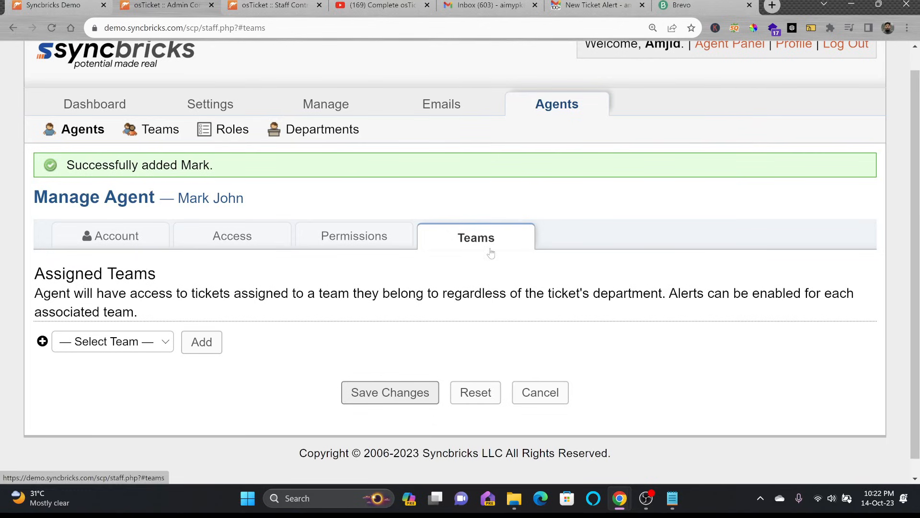
click(137, 341)
click(136, 341)
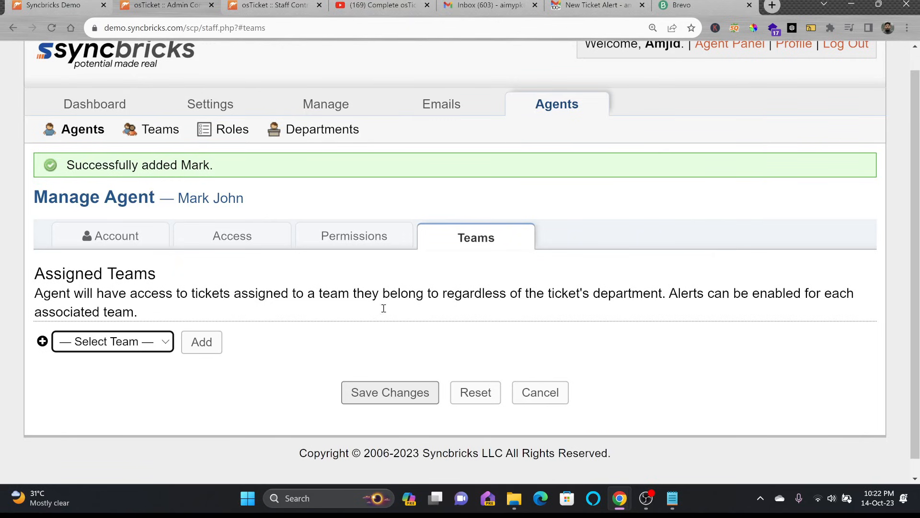
click(388, 390)
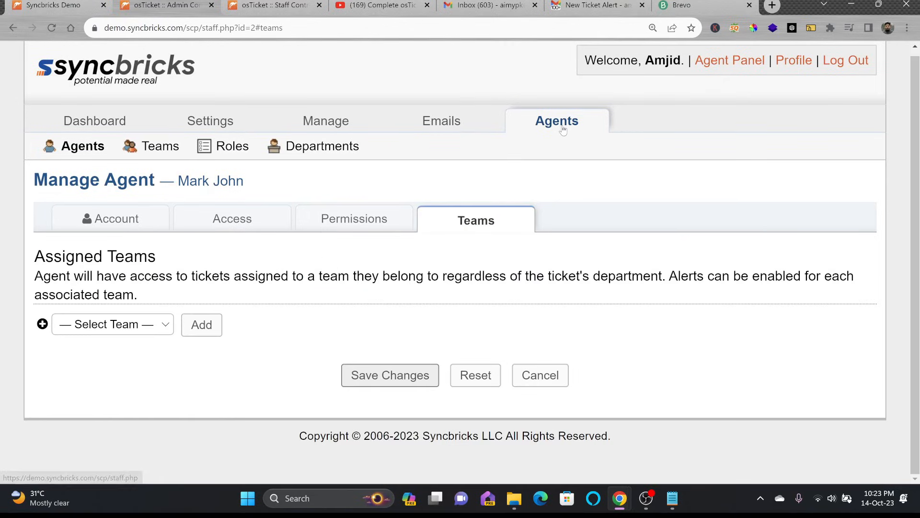
Step: Go from the Agents list through Departments to the Teams page listing Level I Support
click(563, 130)
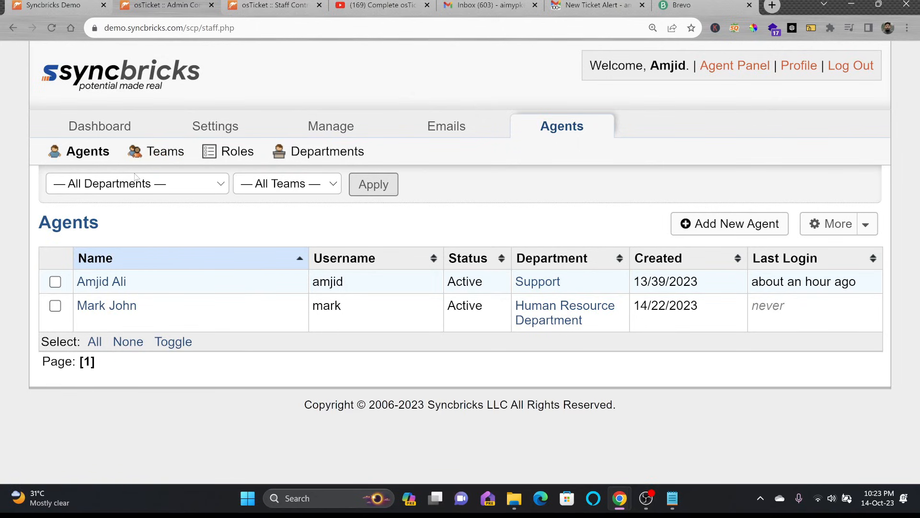
click(305, 152)
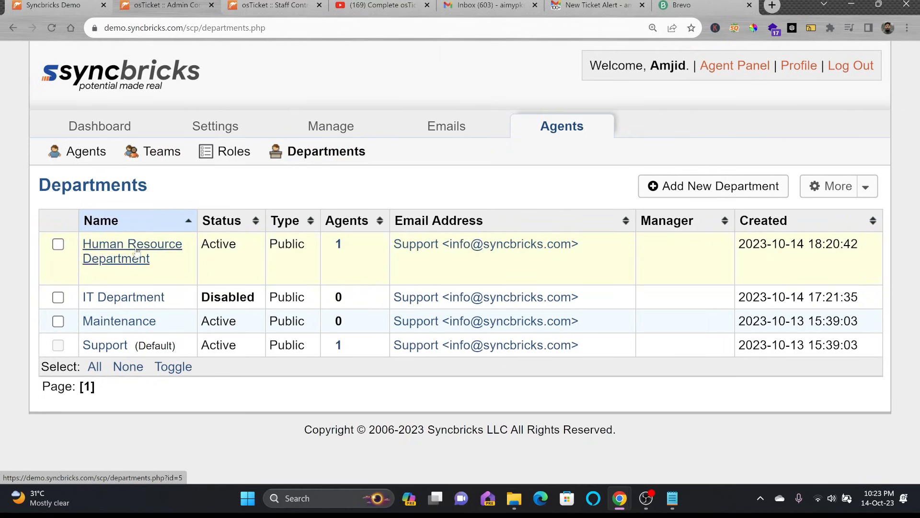
click(162, 152)
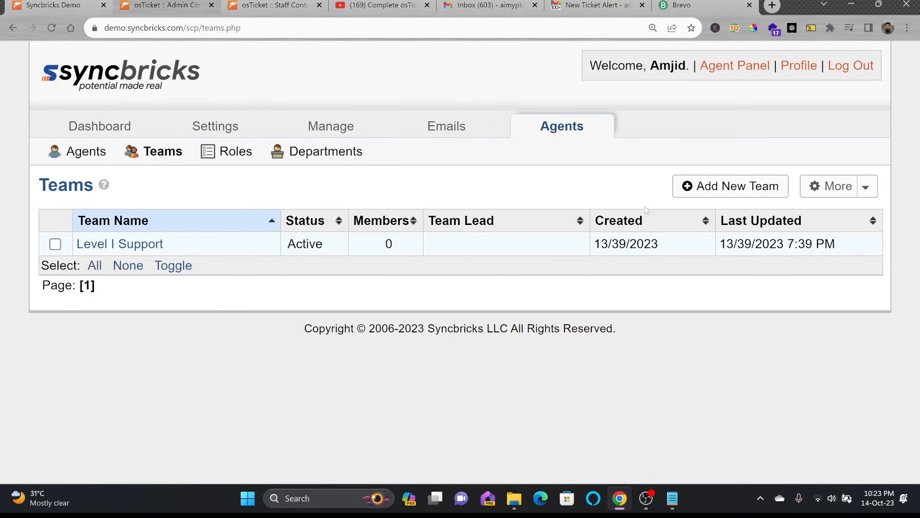
Step: Create a new team named 'ERP Support Team' with no team lead
click(701, 190)
click(309, 302)
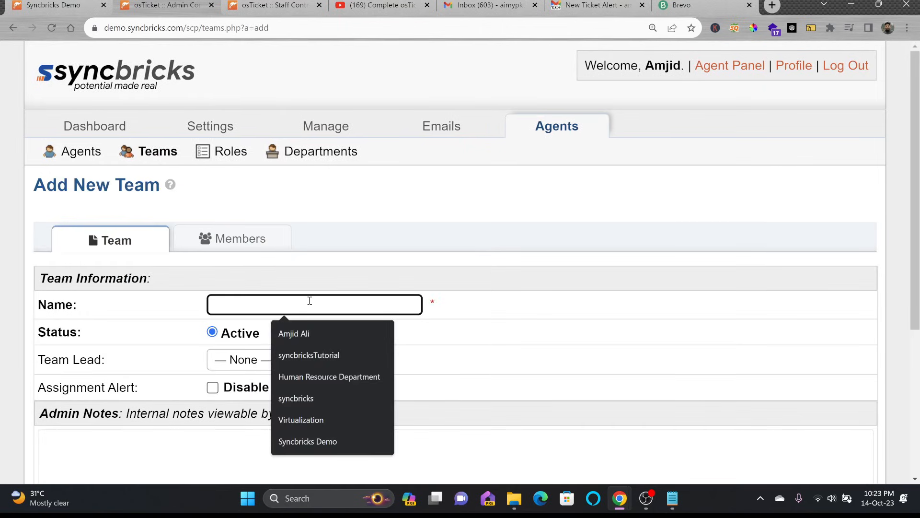
text(ERP Support Team)
click(269, 359)
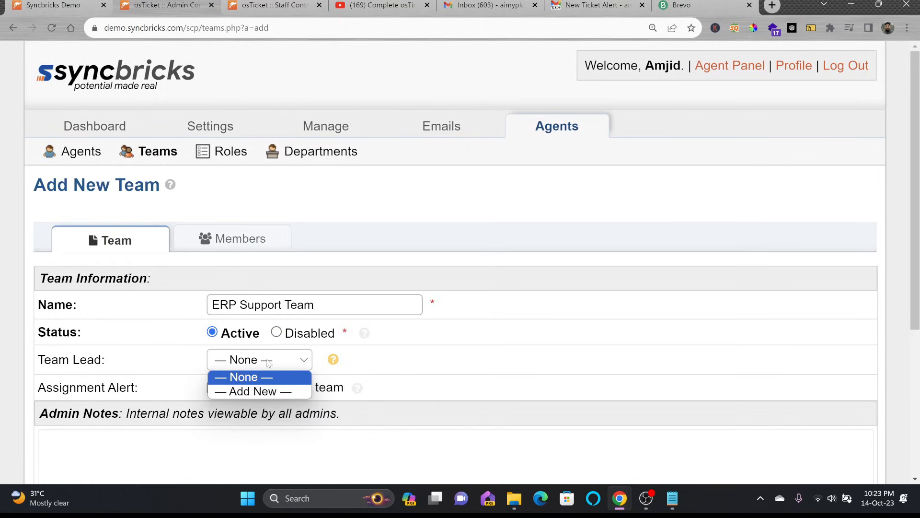
click(263, 376)
scroll(239, 336, down, 3)
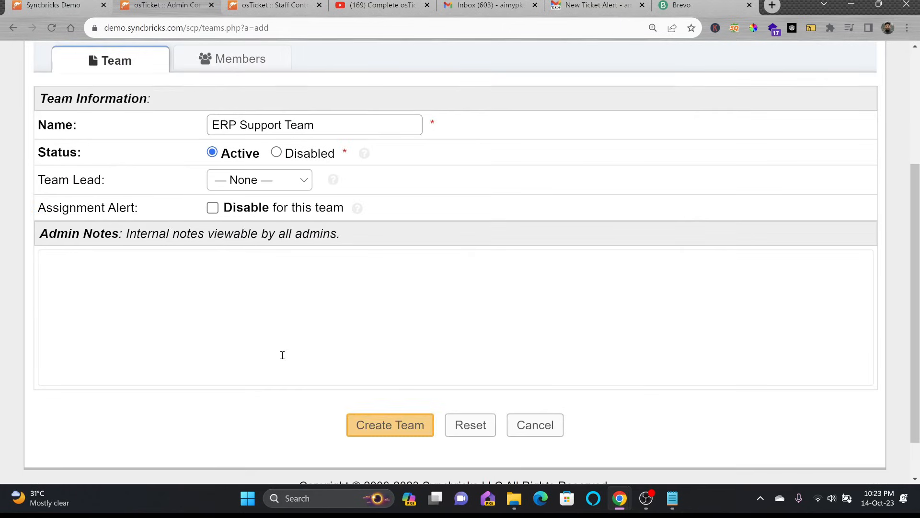
click(373, 424)
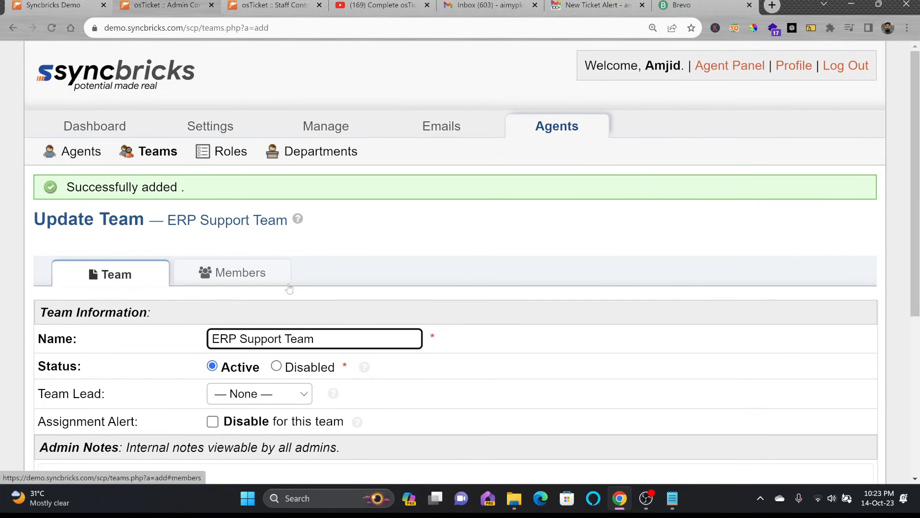
Step: Add the admin agent and the new agent as the team's two members and save
click(239, 276)
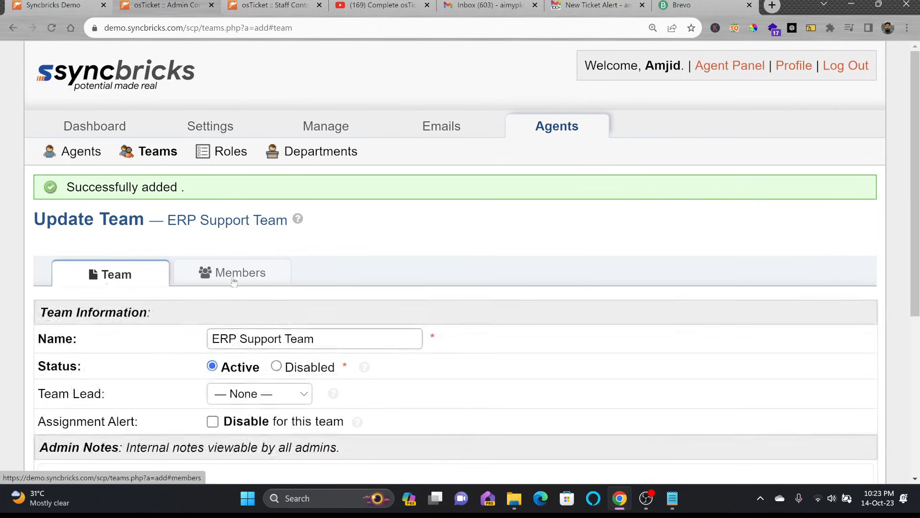
click(235, 278)
click(115, 366)
click(78, 399)
click(203, 369)
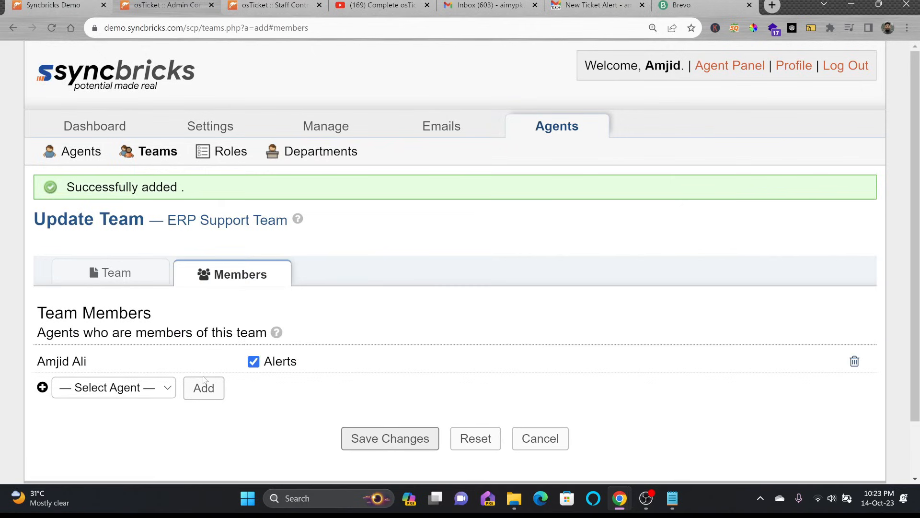
click(159, 384)
click(124, 421)
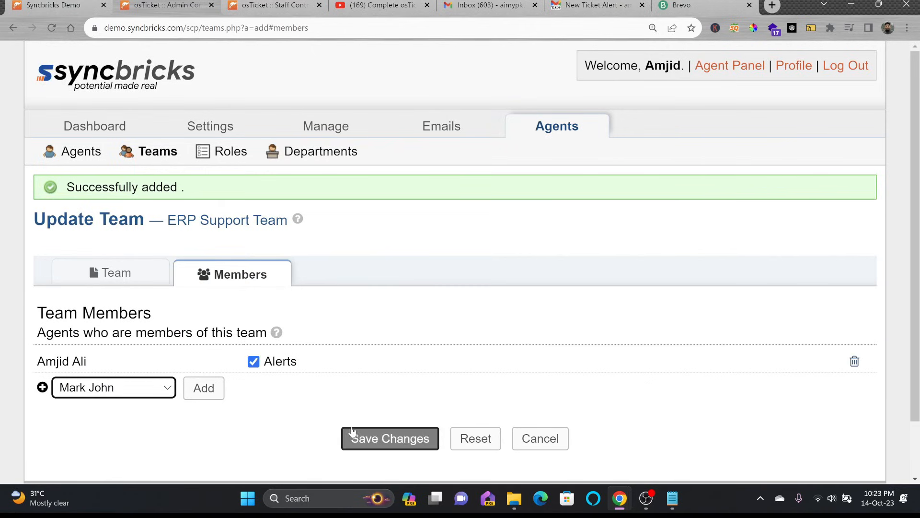
click(204, 388)
click(390, 438)
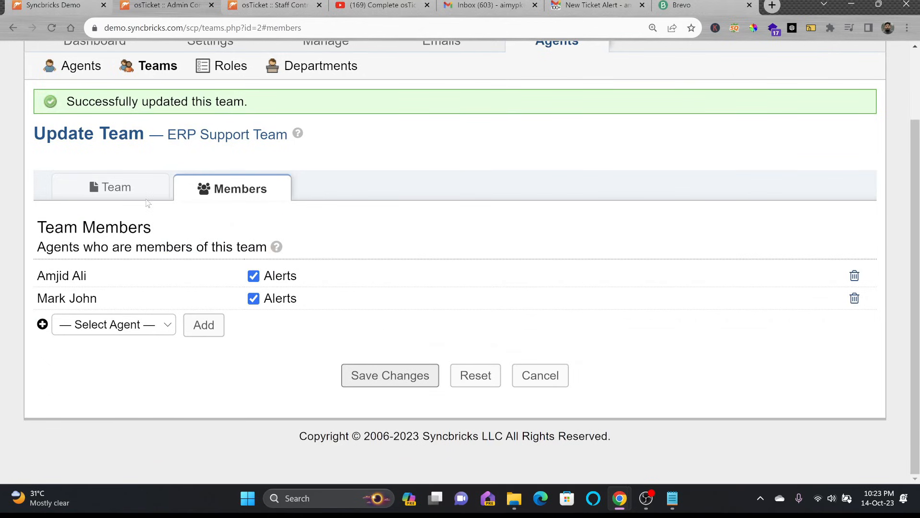
click(115, 188)
scroll(244, 154, up, 2)
click(149, 126)
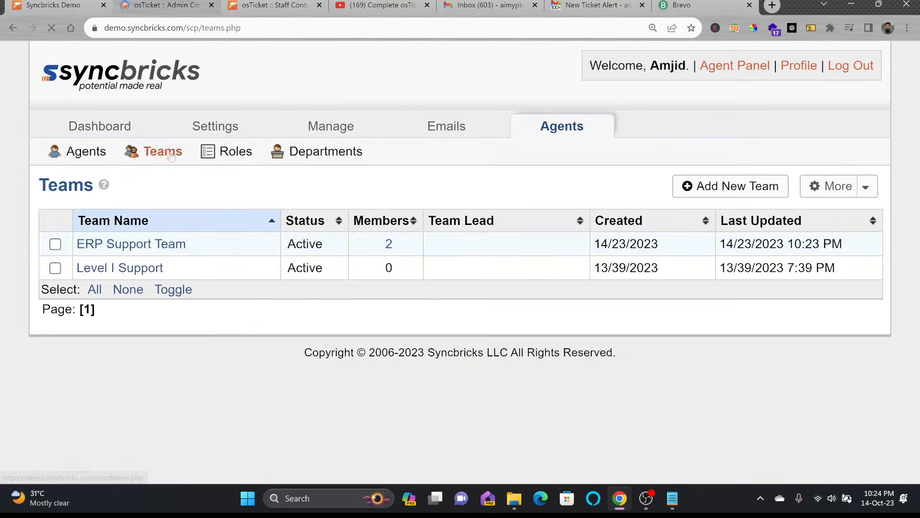
Step: Make the admin agent team lead of ERP Support Team and confirm both members remain
click(159, 246)
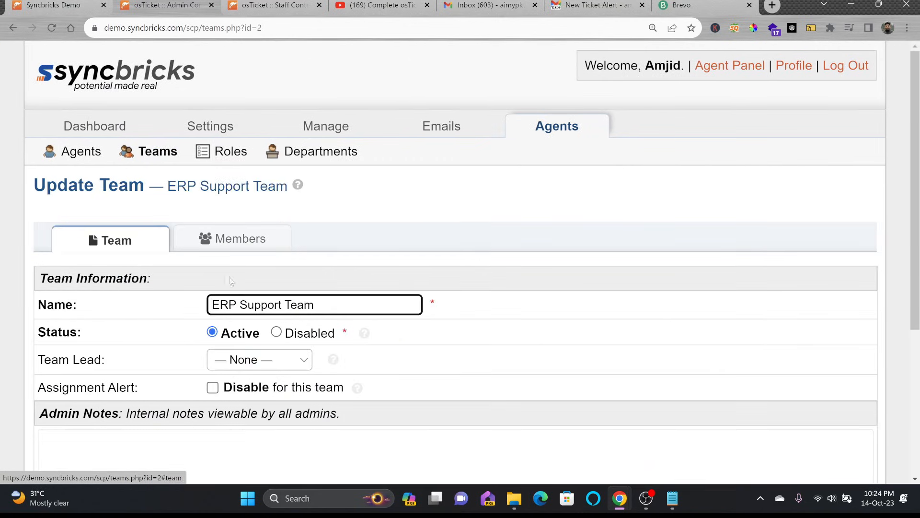
click(158, 242)
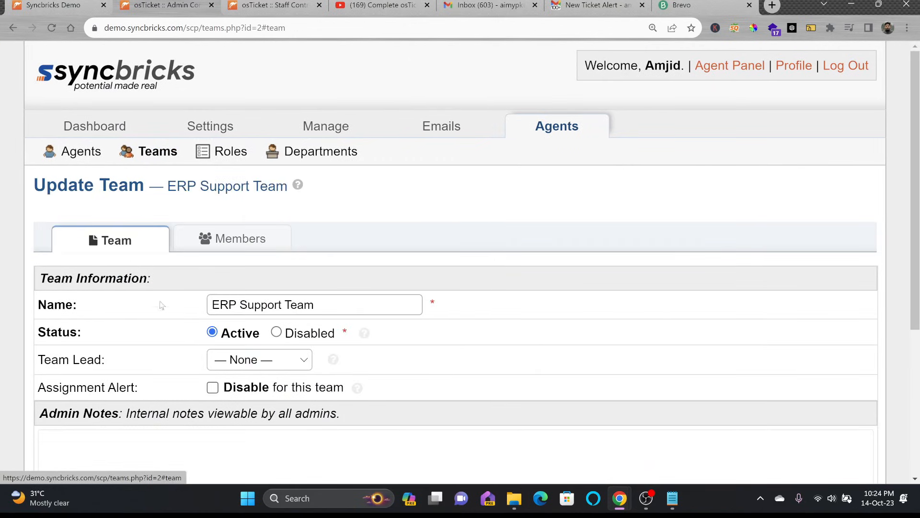
click(259, 365)
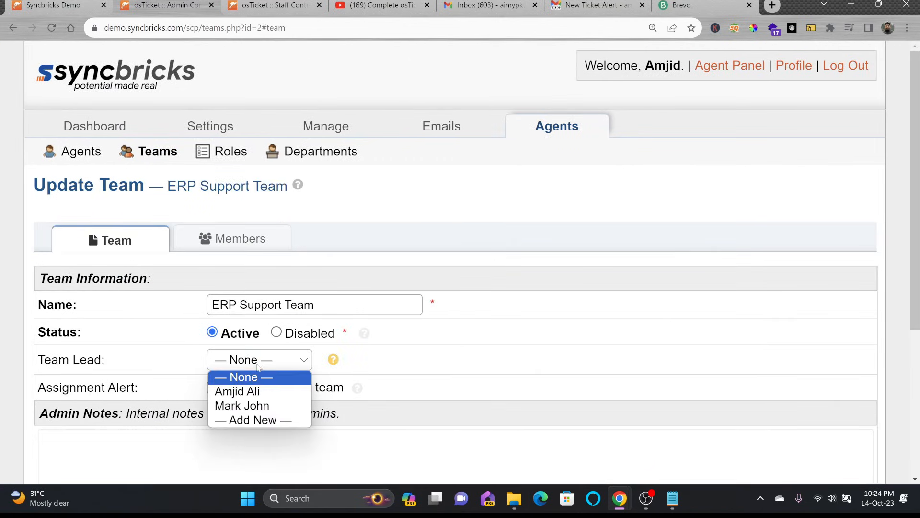
click(250, 393)
scroll(420, 373, down, 5)
click(391, 377)
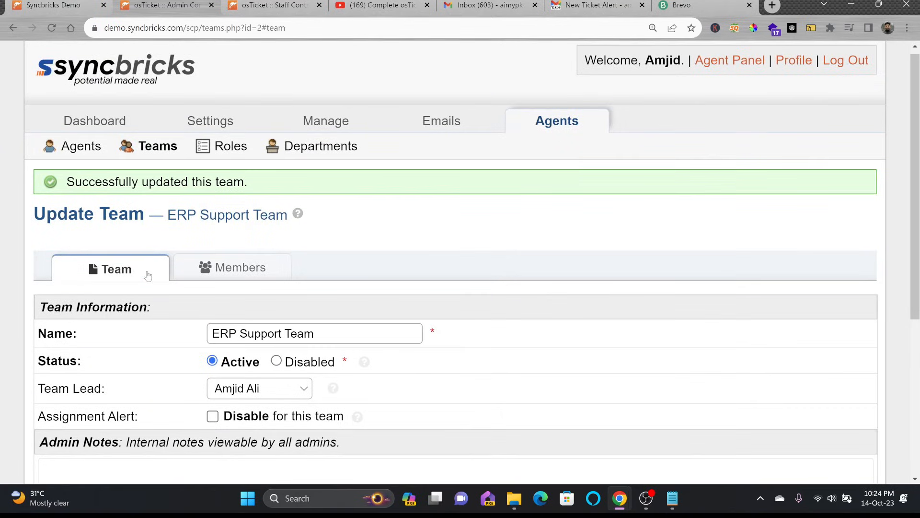
click(228, 269)
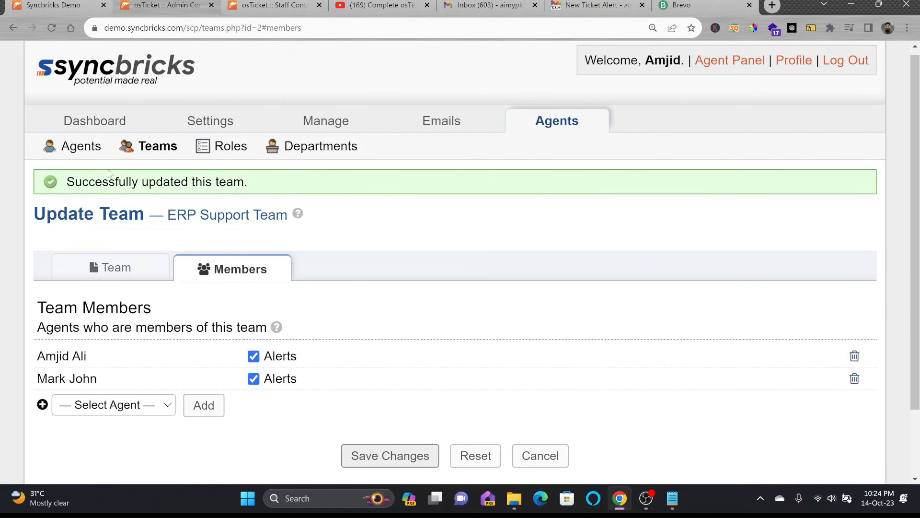
click(87, 150)
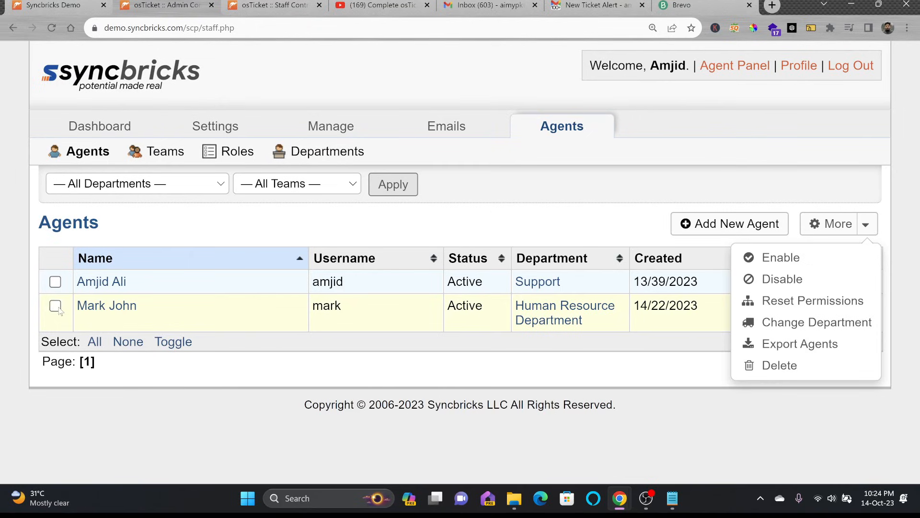
Step: Move the new agent to IT Department as primary department with the All Access role
click(56, 306)
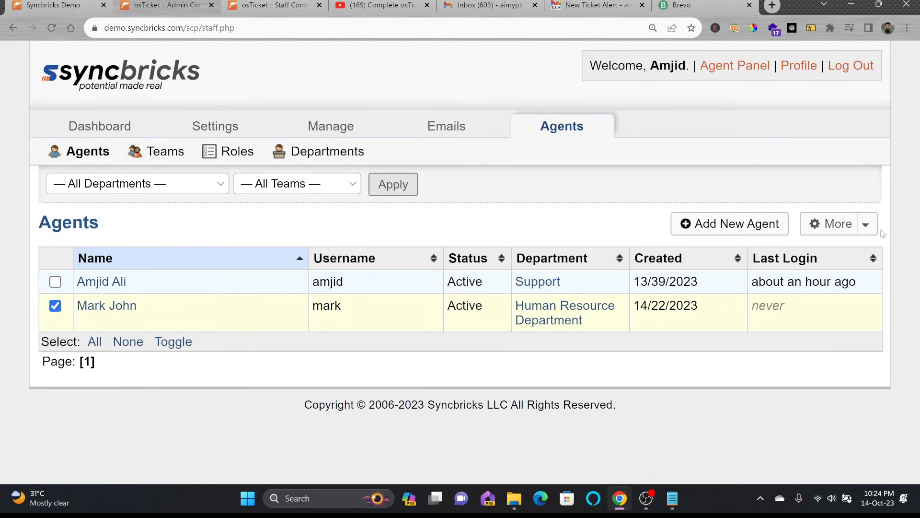
click(865, 224)
click(812, 322)
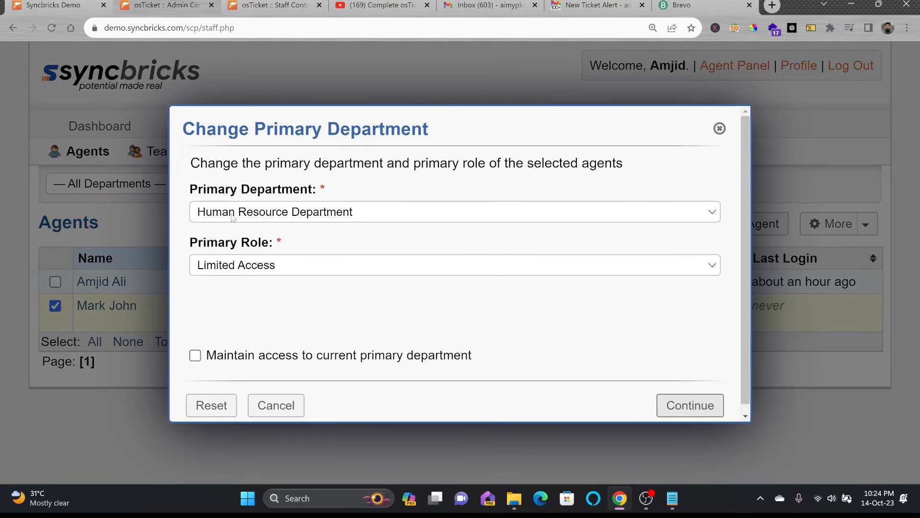
click(233, 218)
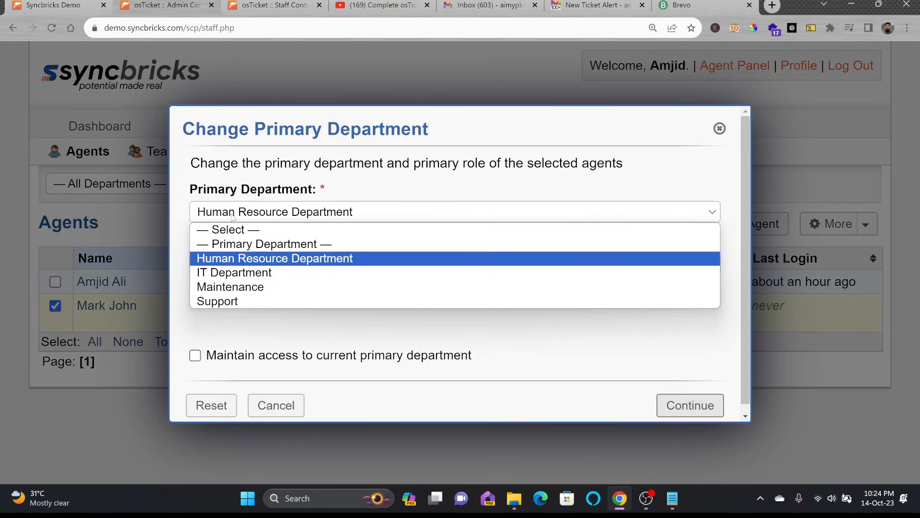
click(237, 273)
click(238, 269)
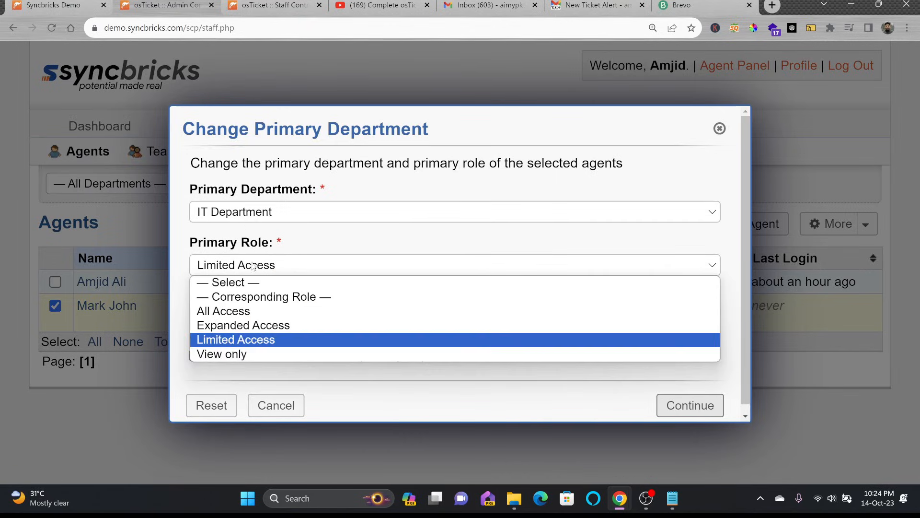
click(239, 312)
click(665, 413)
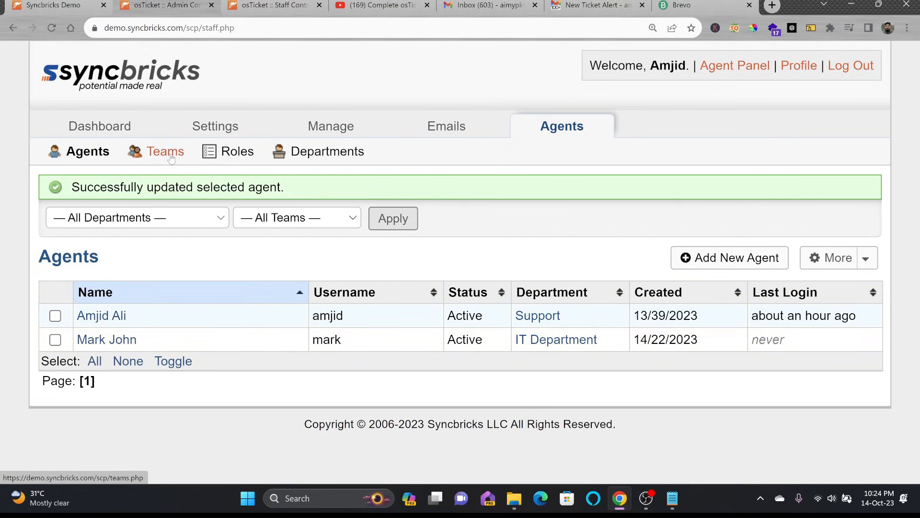
click(229, 157)
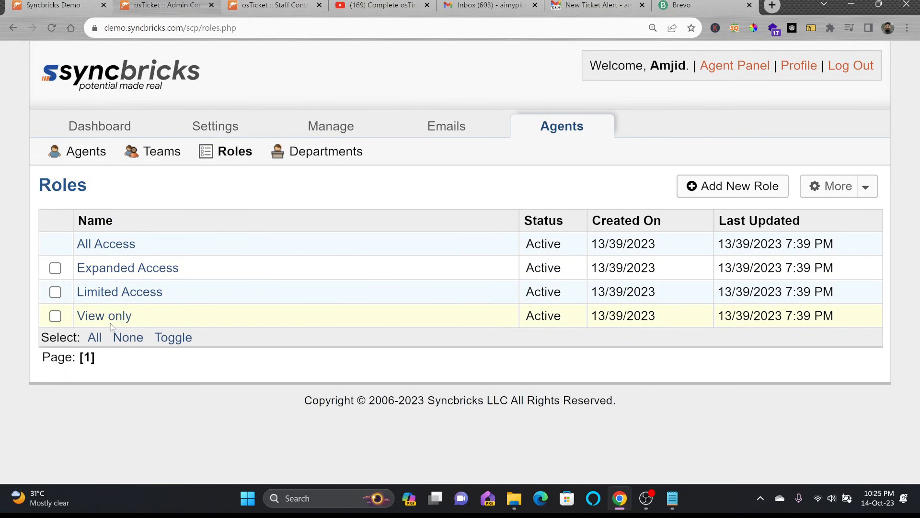
Step: Review the View only role's ticket, task and Knowledgebase permissions and its definition
click(111, 320)
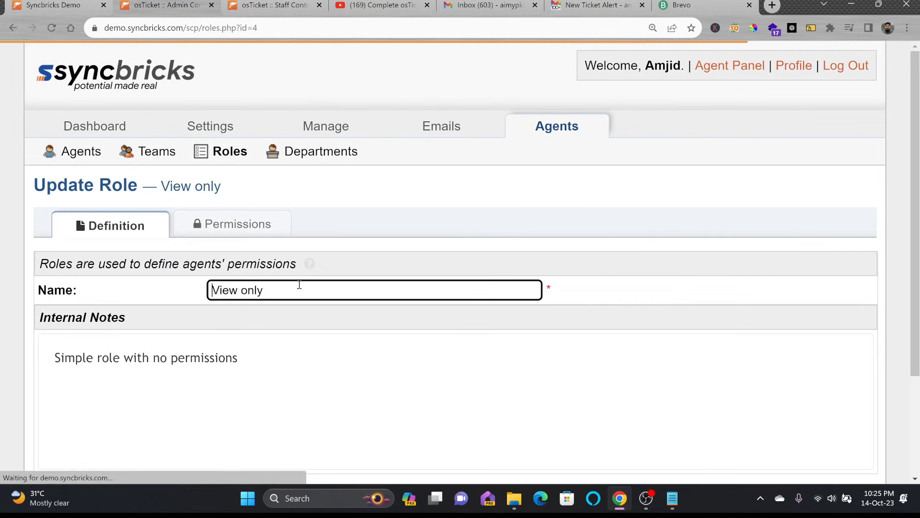
click(232, 222)
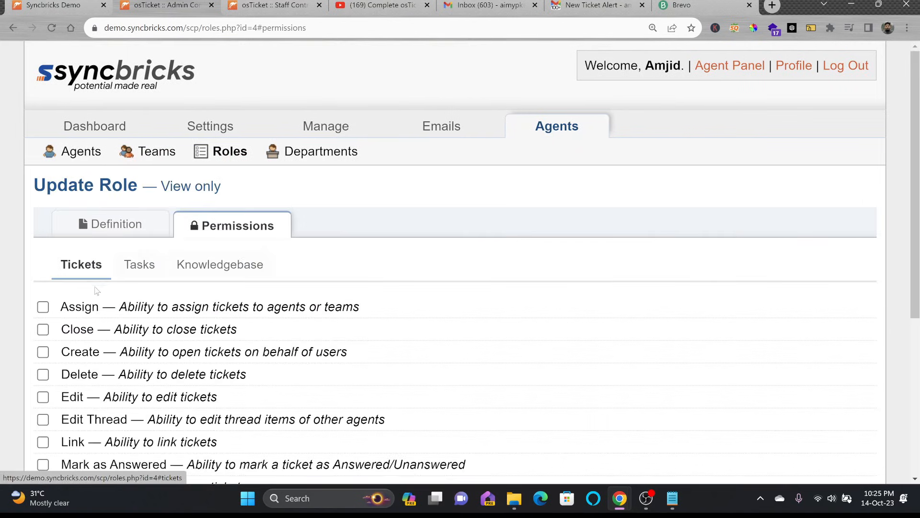
scroll(96, 278, down, 3)
scroll(87, 194, down, 3)
scroll(87, 194, up, 3)
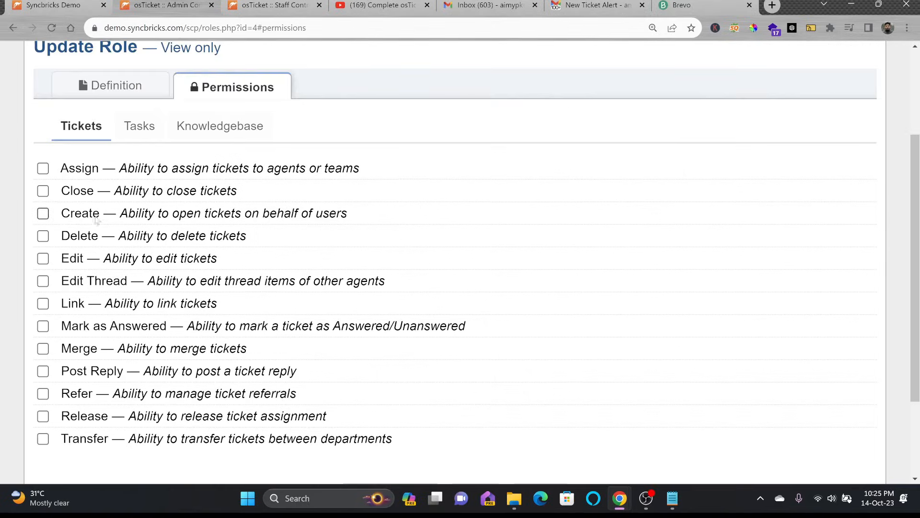
click(146, 140)
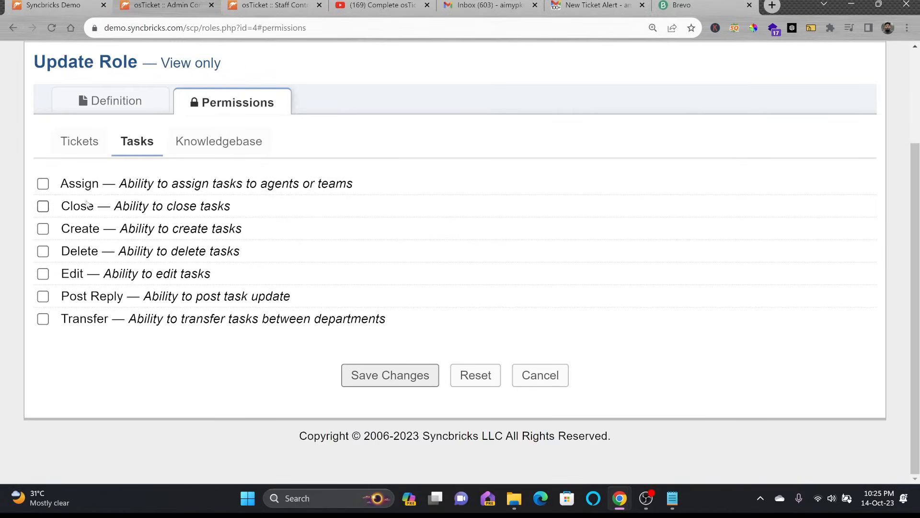
click(213, 144)
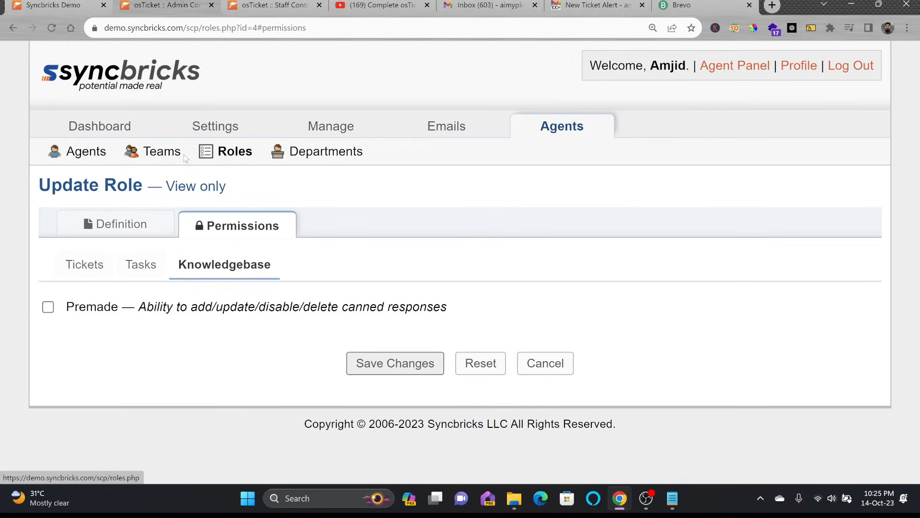
click(118, 223)
click(201, 224)
click(98, 272)
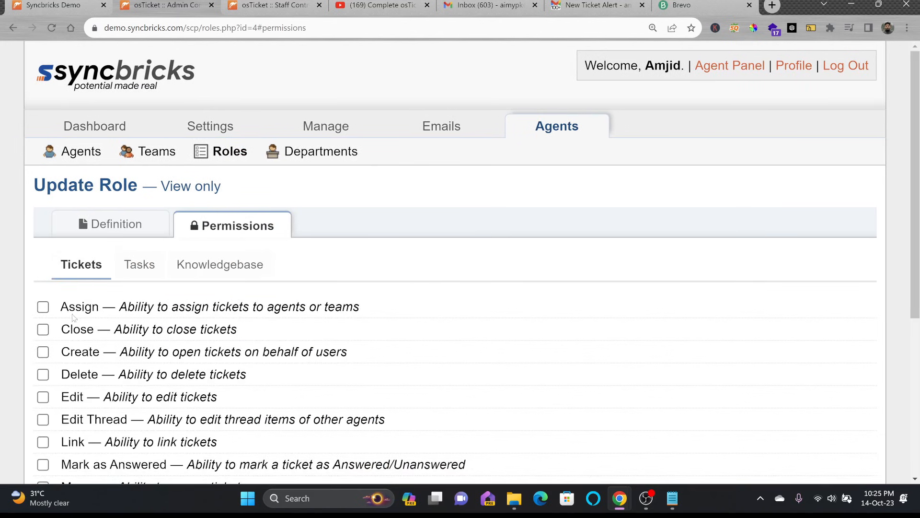
click(115, 238)
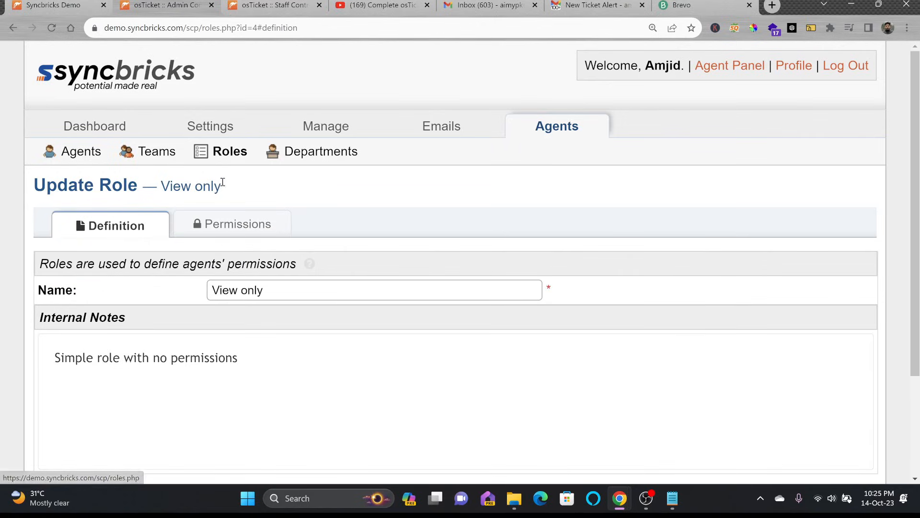
click(566, 134)
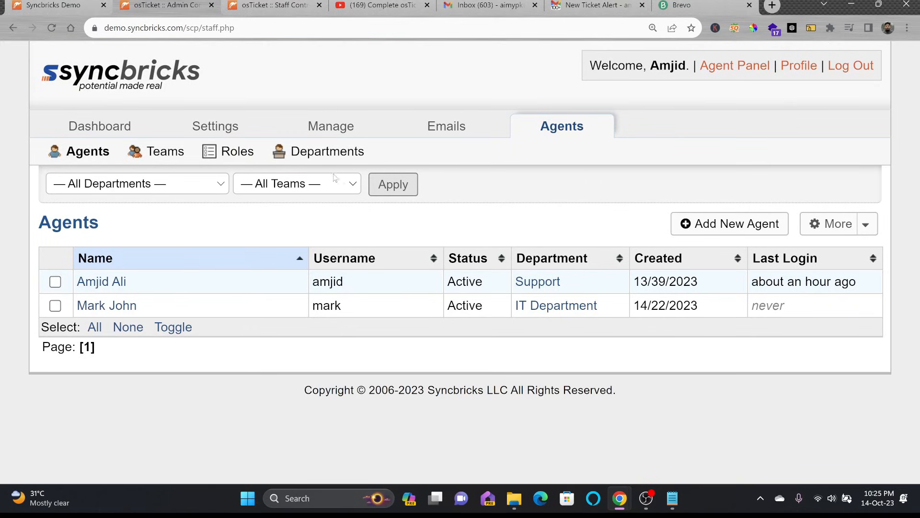
click(223, 157)
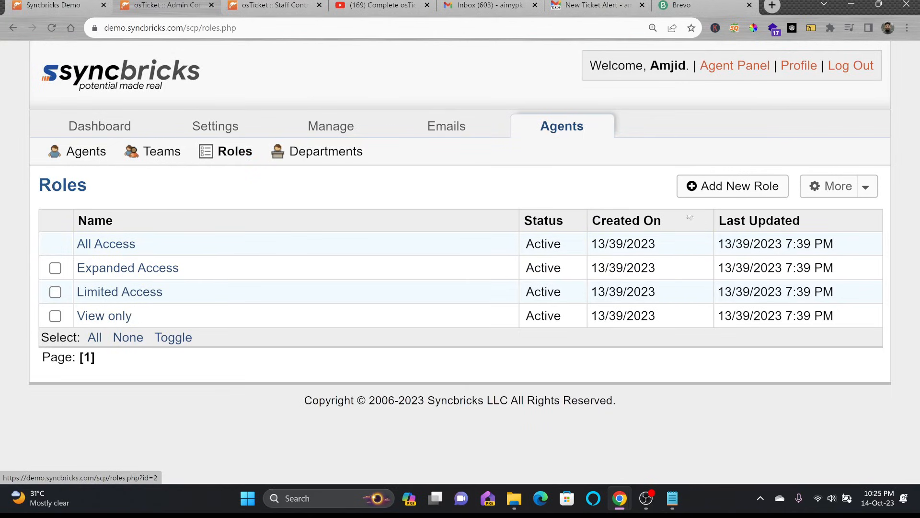
Step: Create a new role named 'Head of Department'
click(714, 186)
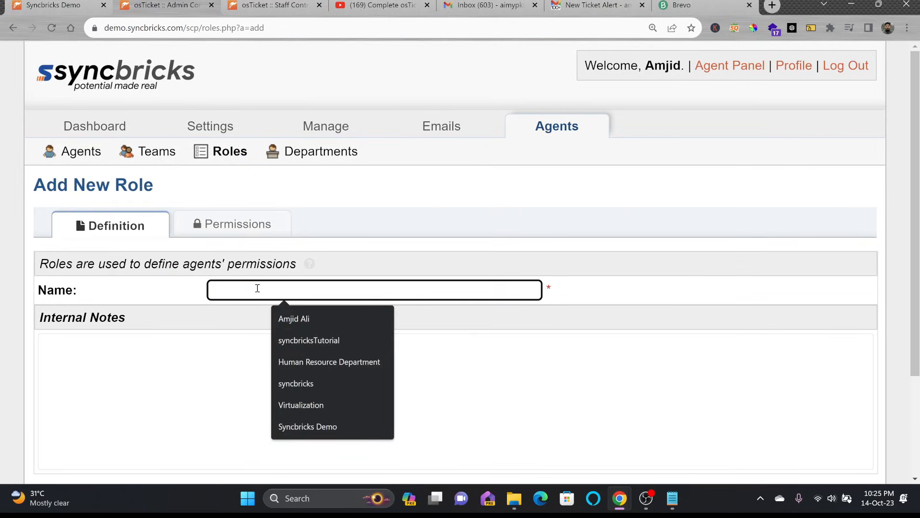
text(Head of Department)
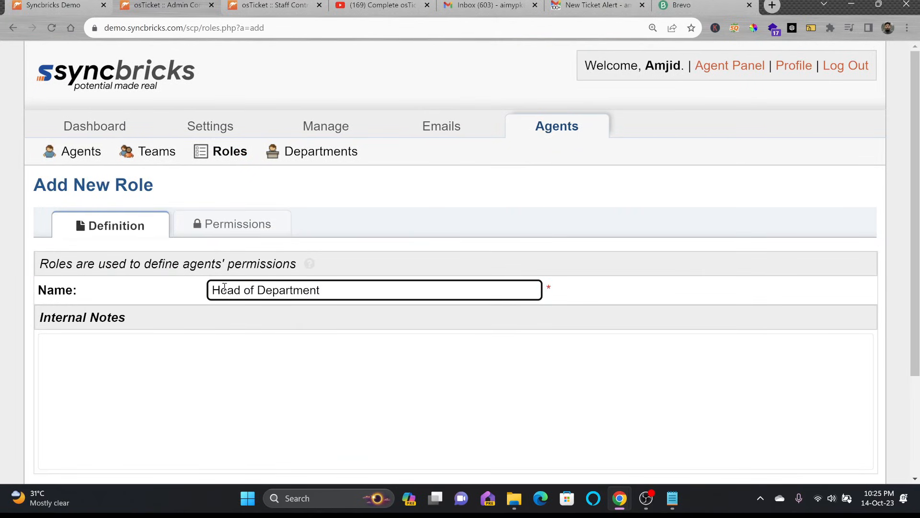
click(240, 396)
scroll(391, 374, down, 3)
click(412, 374)
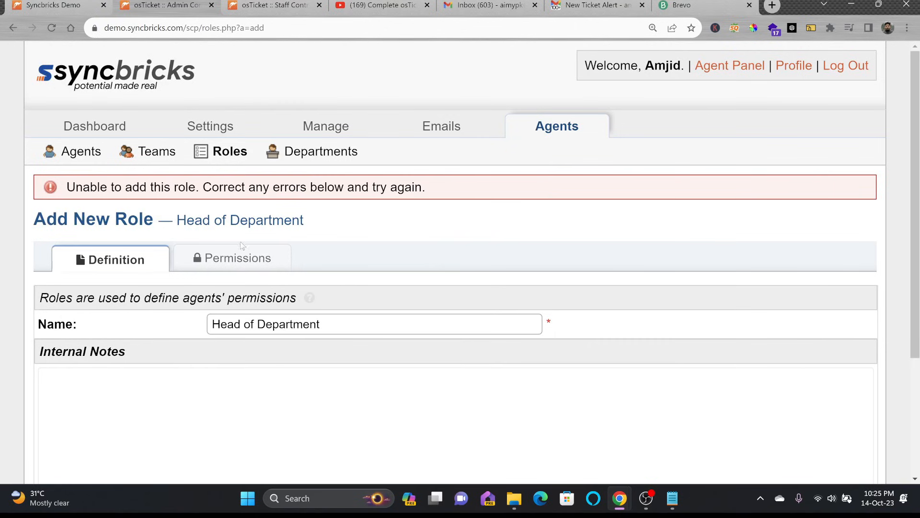
Step: Grant Head of Department the Close, Release, Refer and Transfer ticket permissions and save
click(240, 259)
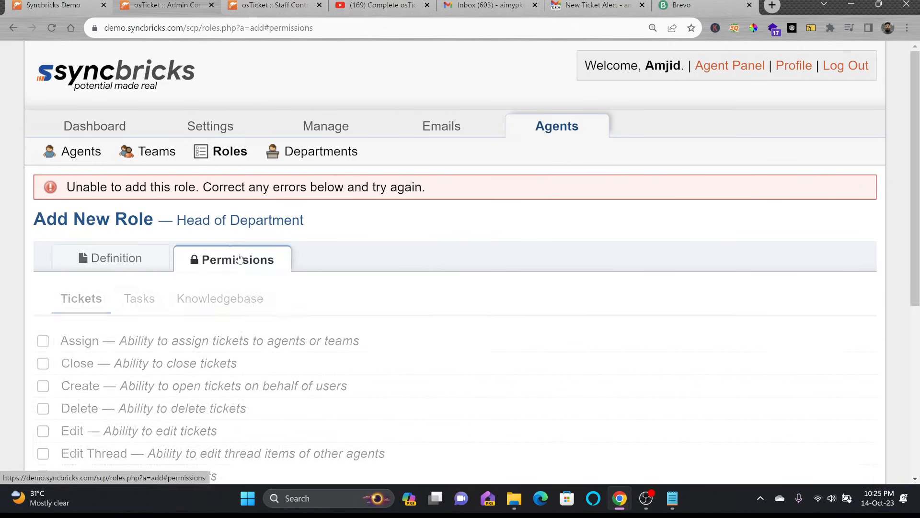
scroll(259, 266, down, 3)
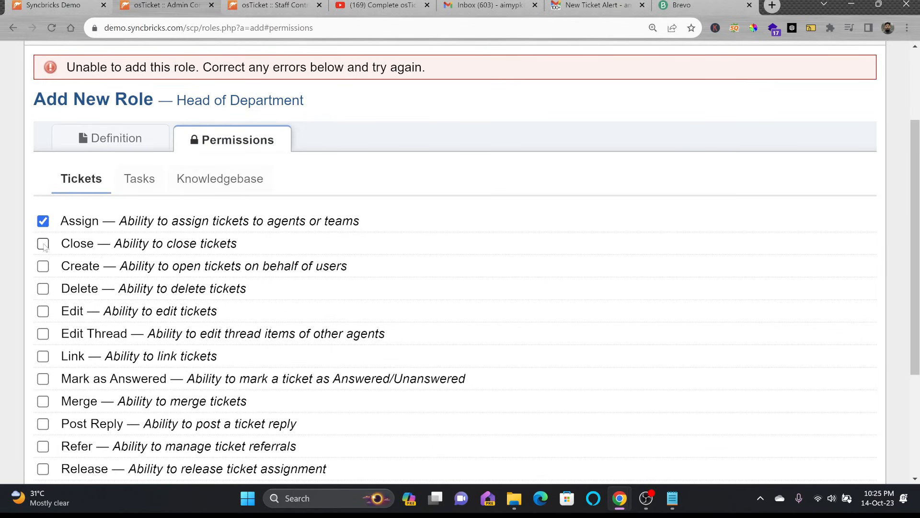
click(43, 244)
scroll(62, 255, down, 3)
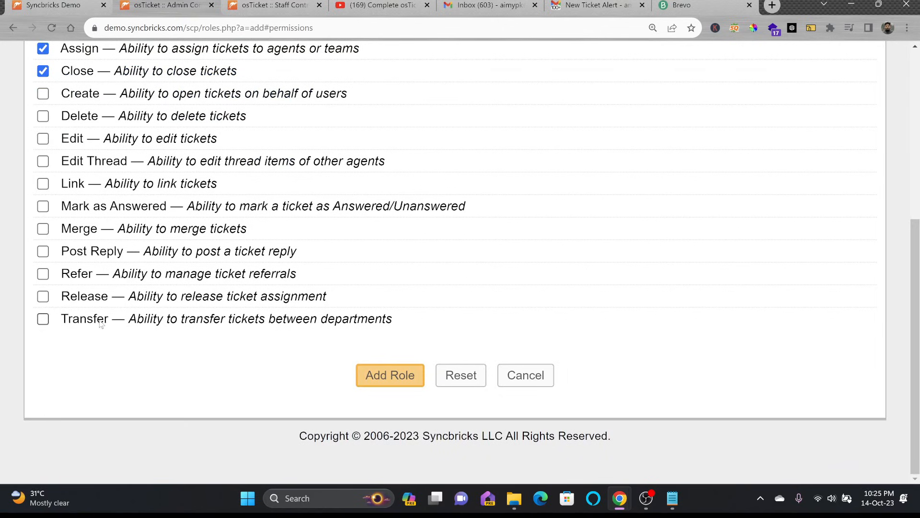
click(43, 296)
click(43, 274)
click(43, 319)
scroll(79, 213, up, 3)
scroll(264, 314, down, 2)
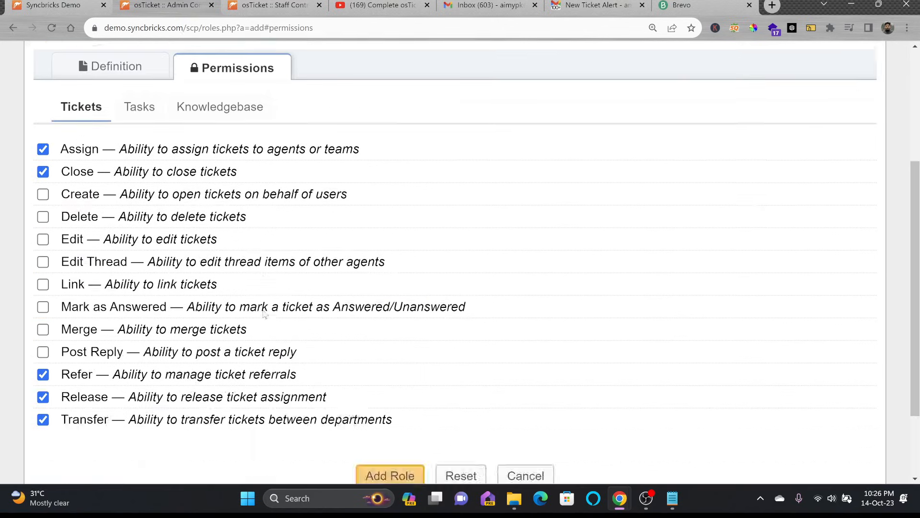
scroll(265, 314, down, 2)
click(367, 368)
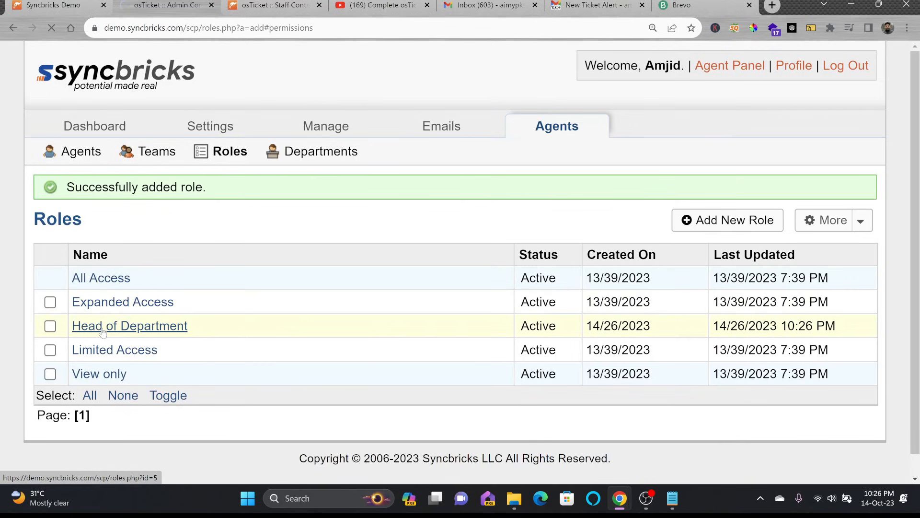
Step: Review the Head of Department role's Knowledgebase, Tasks and Tickets permissions
click(211, 230)
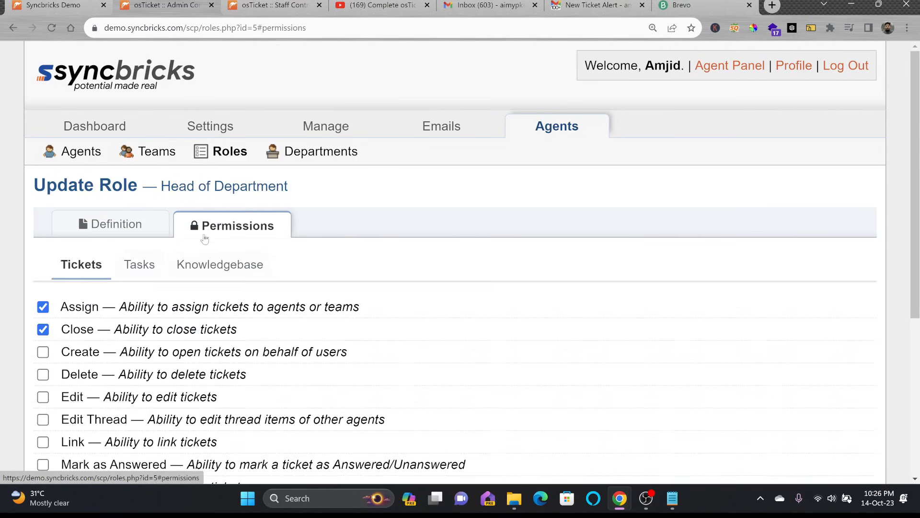
click(211, 272)
click(150, 271)
click(64, 271)
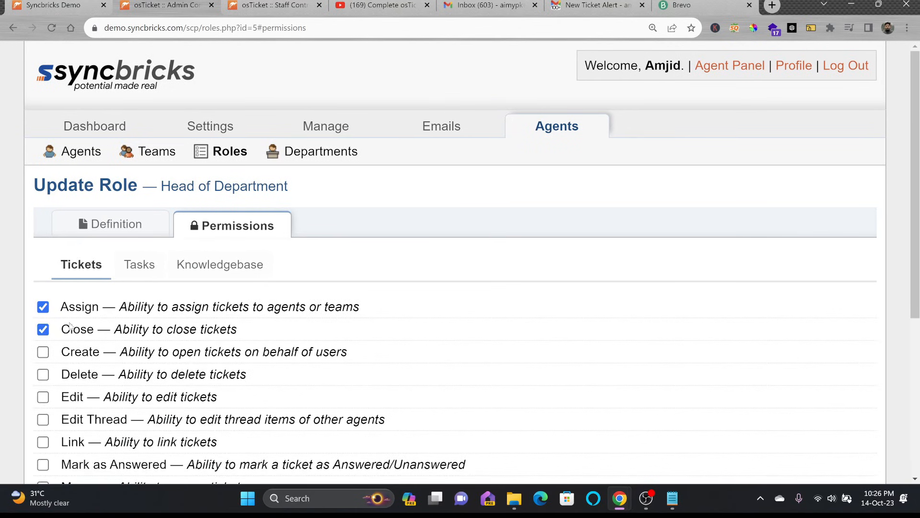
scroll(72, 321, down, 5)
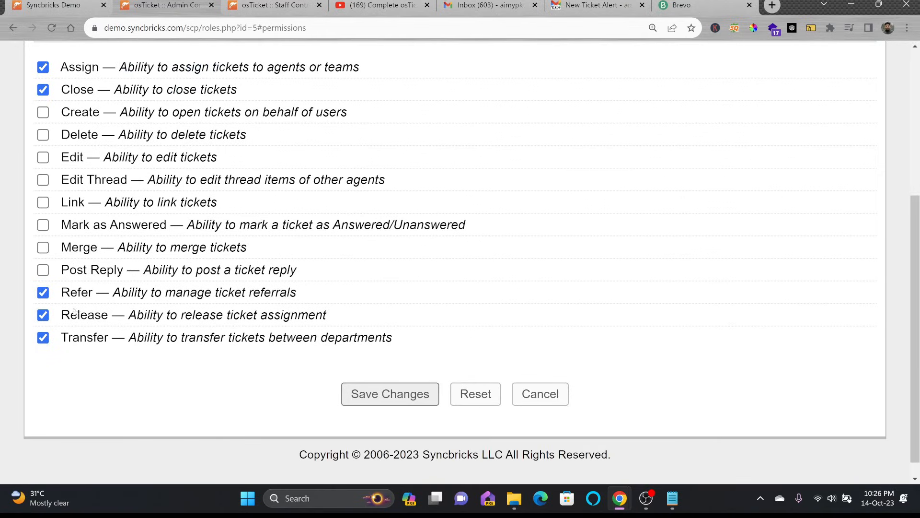
scroll(302, 356, up, 1)
scroll(302, 356, up, 5)
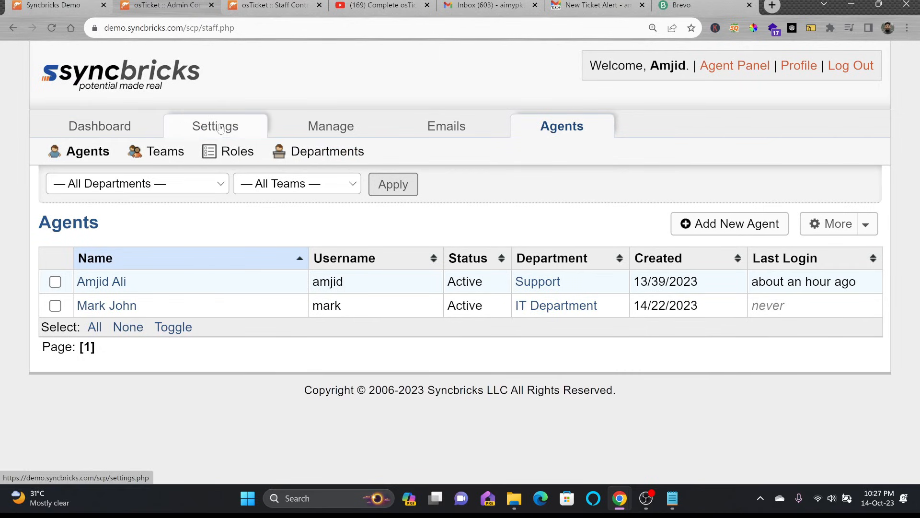
Step: Open System Logs, showing seven entries including Ticket denied warnings and DB Error #1062
mouse_move(228, 131)
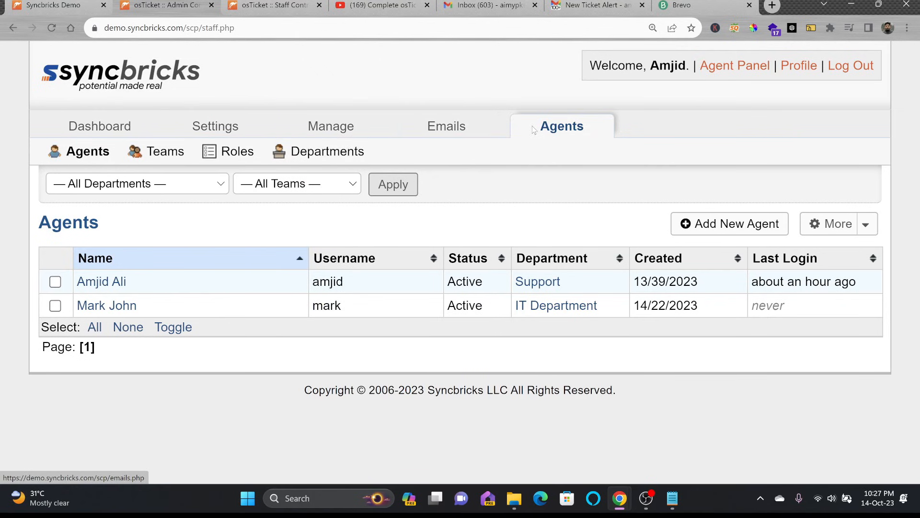
click(103, 128)
mouse_move(211, 136)
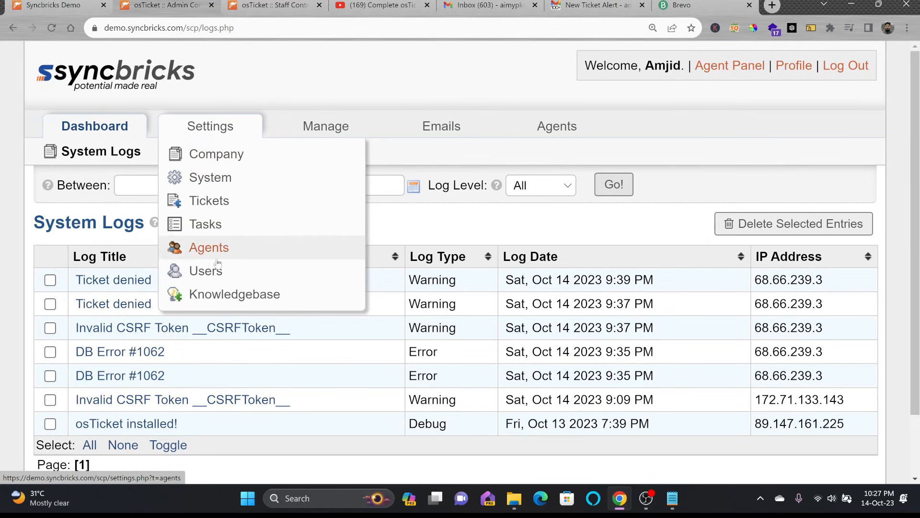
mouse_move(312, 131)
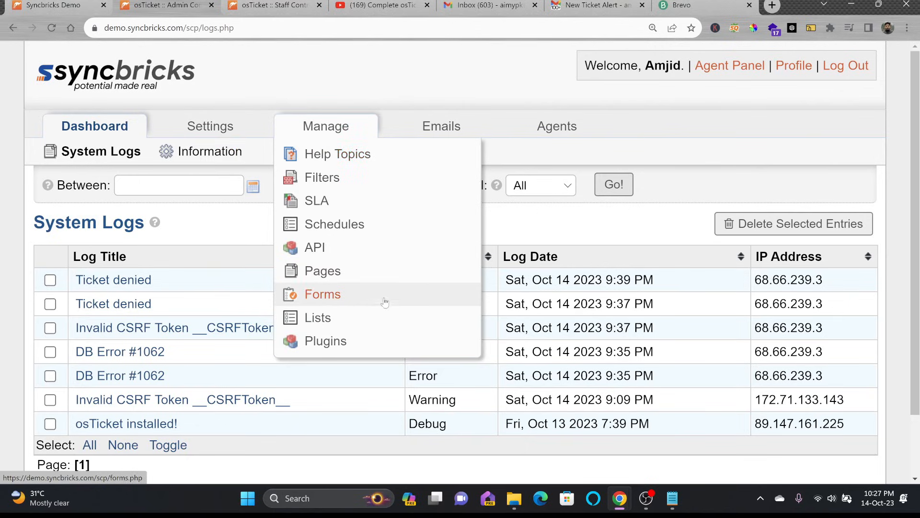
mouse_move(428, 131)
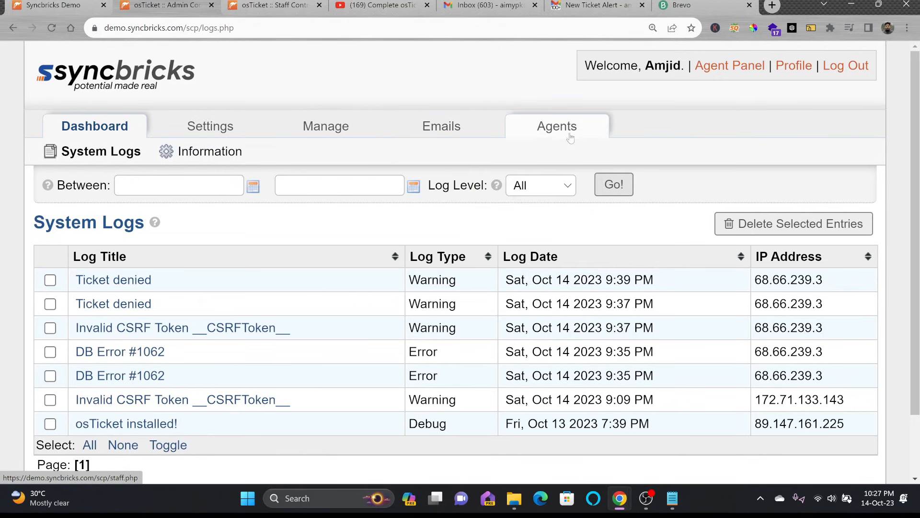
mouse_move(570, 138)
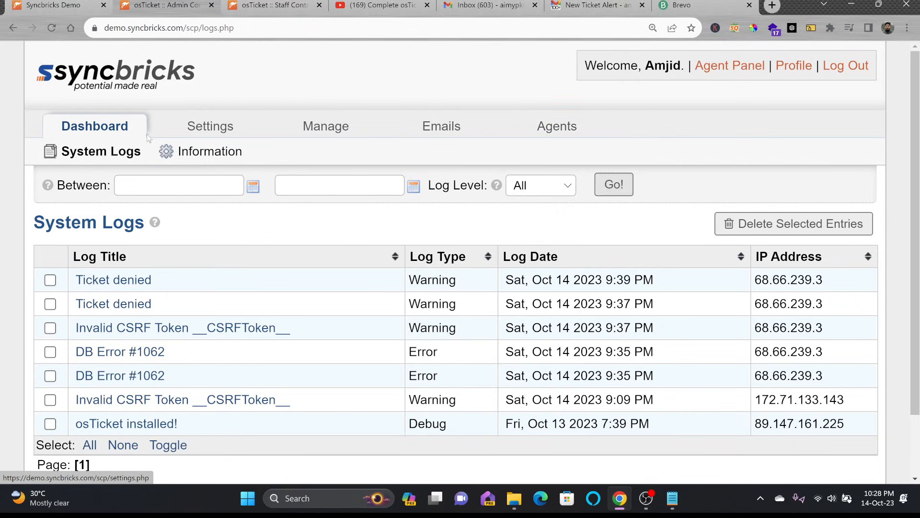
Step: Check the system Information page: osTicket v1.15.7, MySQL 5.7.37 and PHP 7.4.28
click(101, 135)
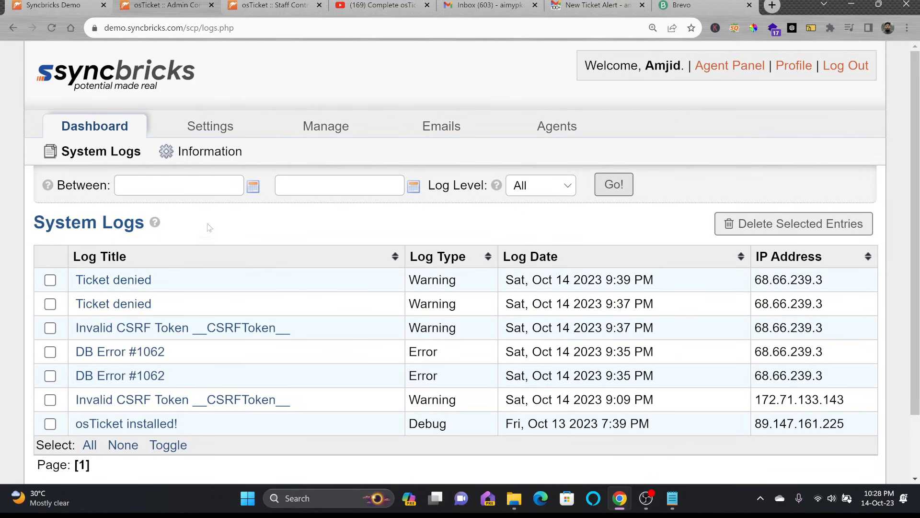
click(209, 153)
scroll(209, 201, down, 2)
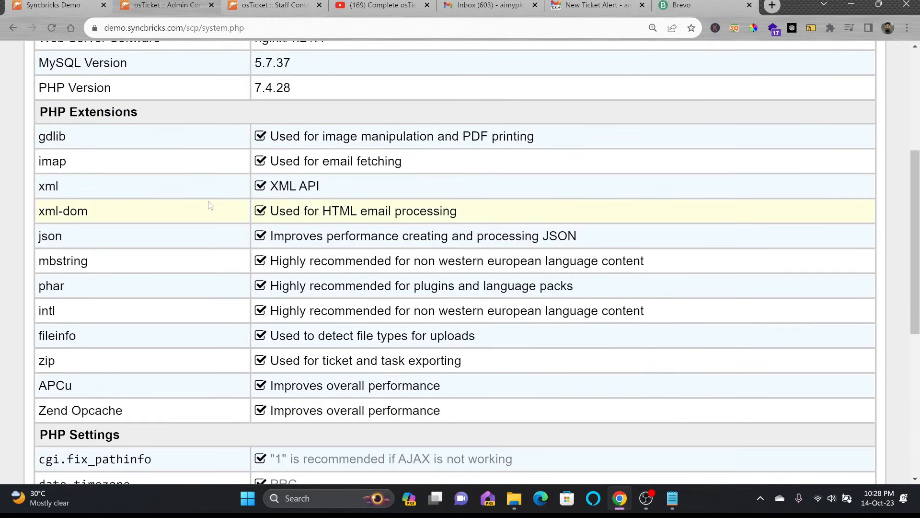
scroll(209, 205, down, 4)
scroll(210, 205, down, 1)
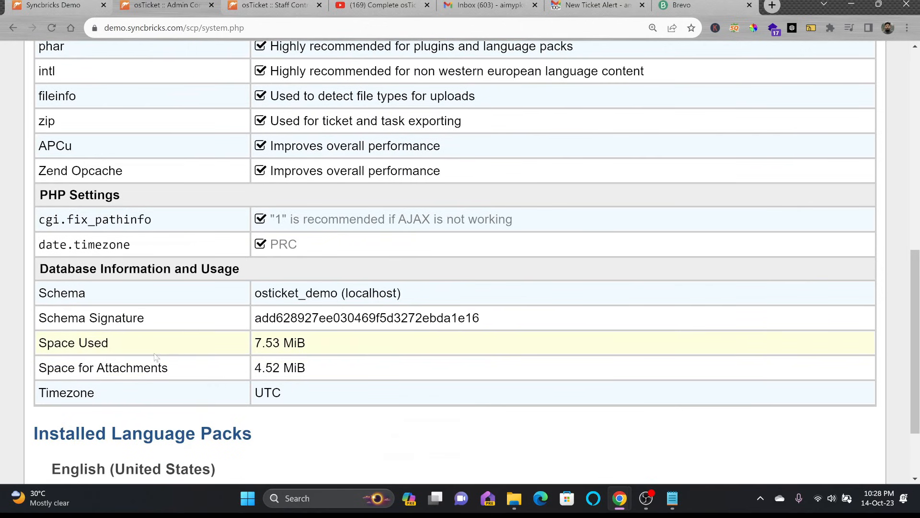
scroll(235, 356, down, 2)
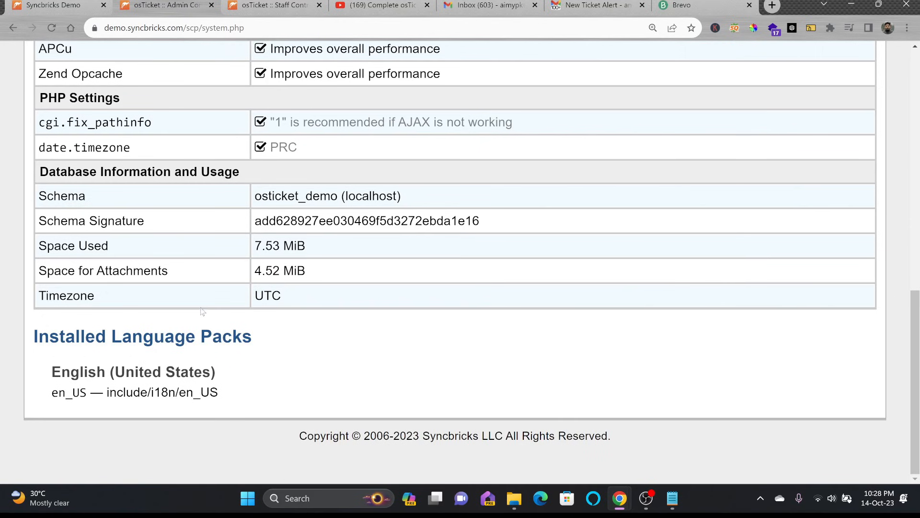
scroll(201, 312, up, 10)
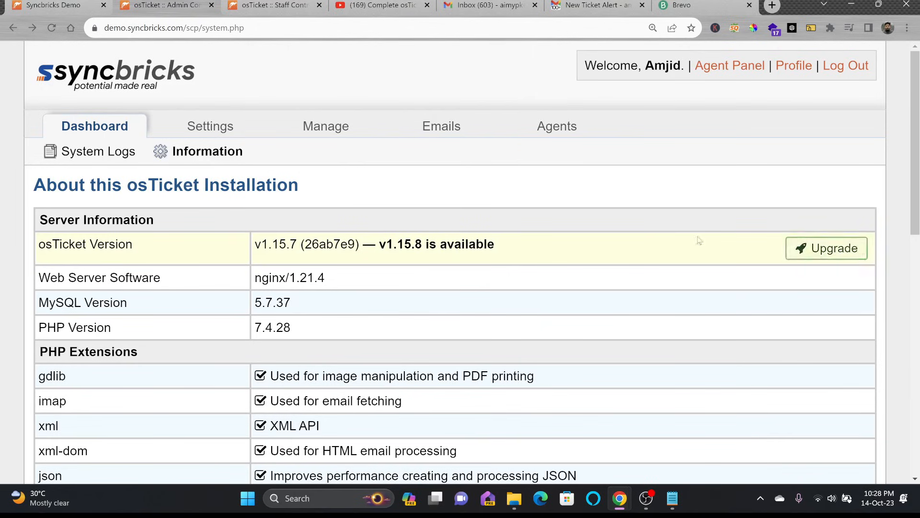
click(328, 131)
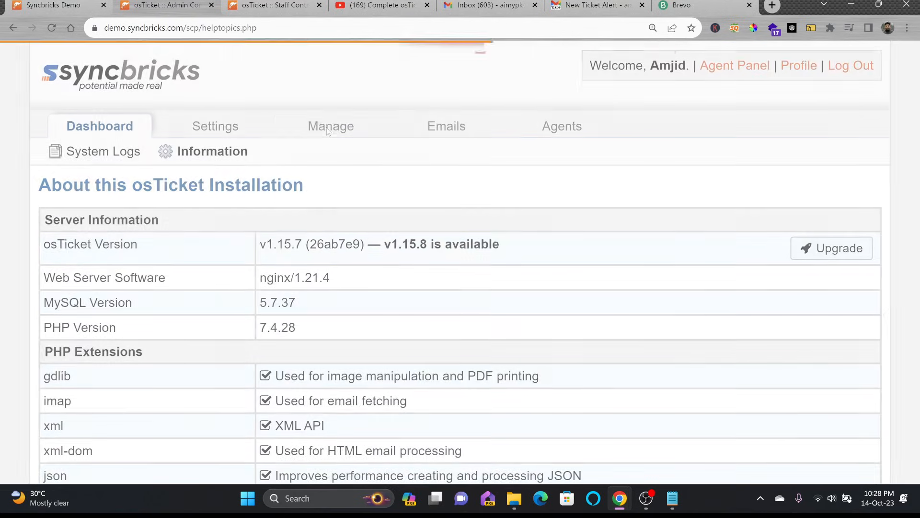